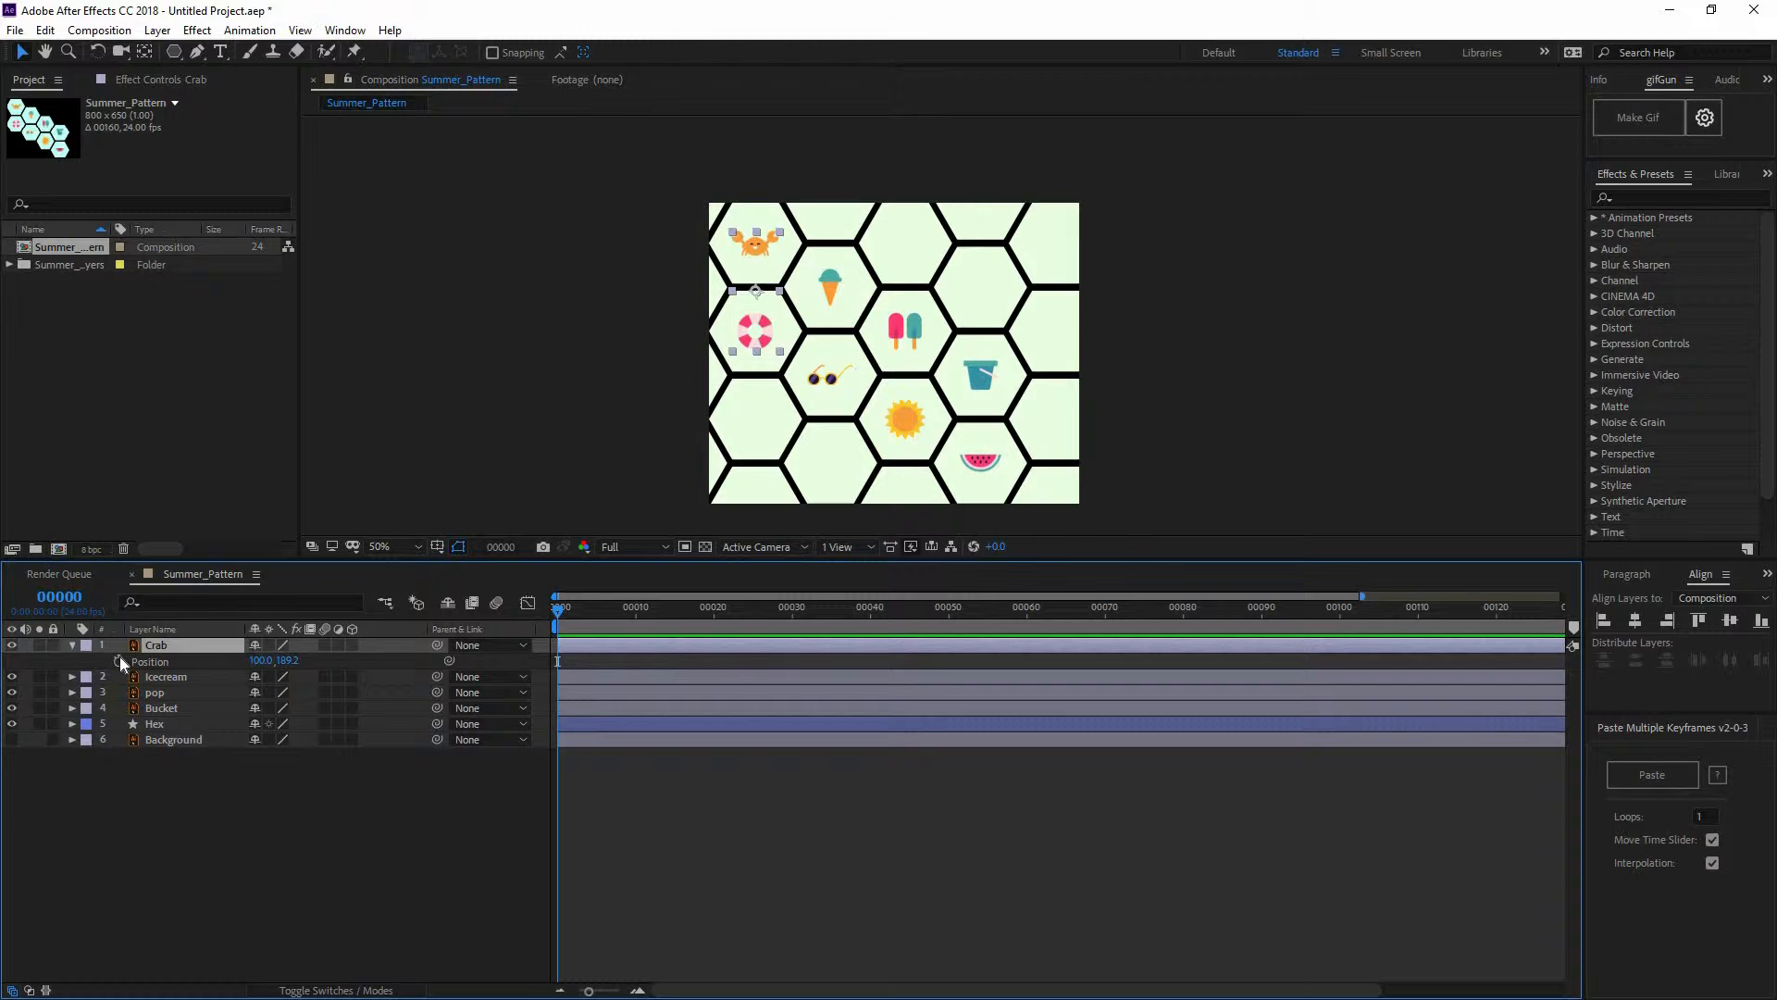
# Keyframe the Crab's Position at frame 0 and raise the crab to the top edge at frame 20
pyautogui.click(119, 661)
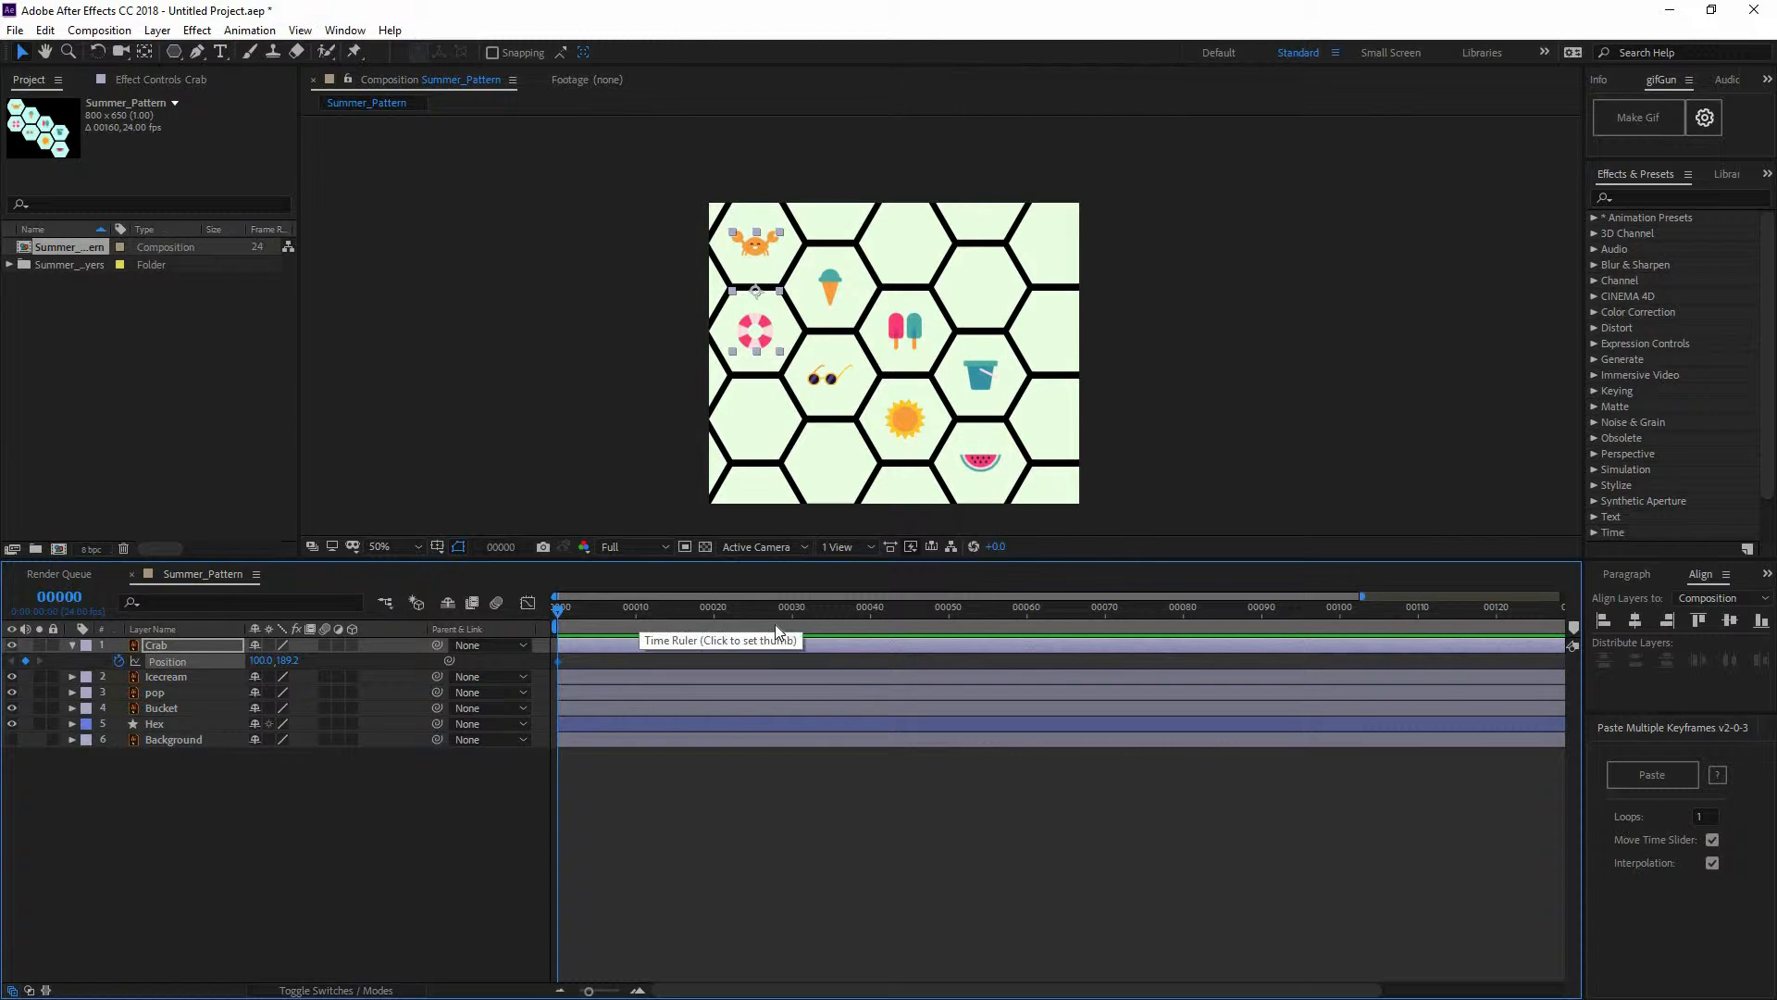
pyautogui.moveTo(794, 629); pyautogui.dragTo(714, 628)
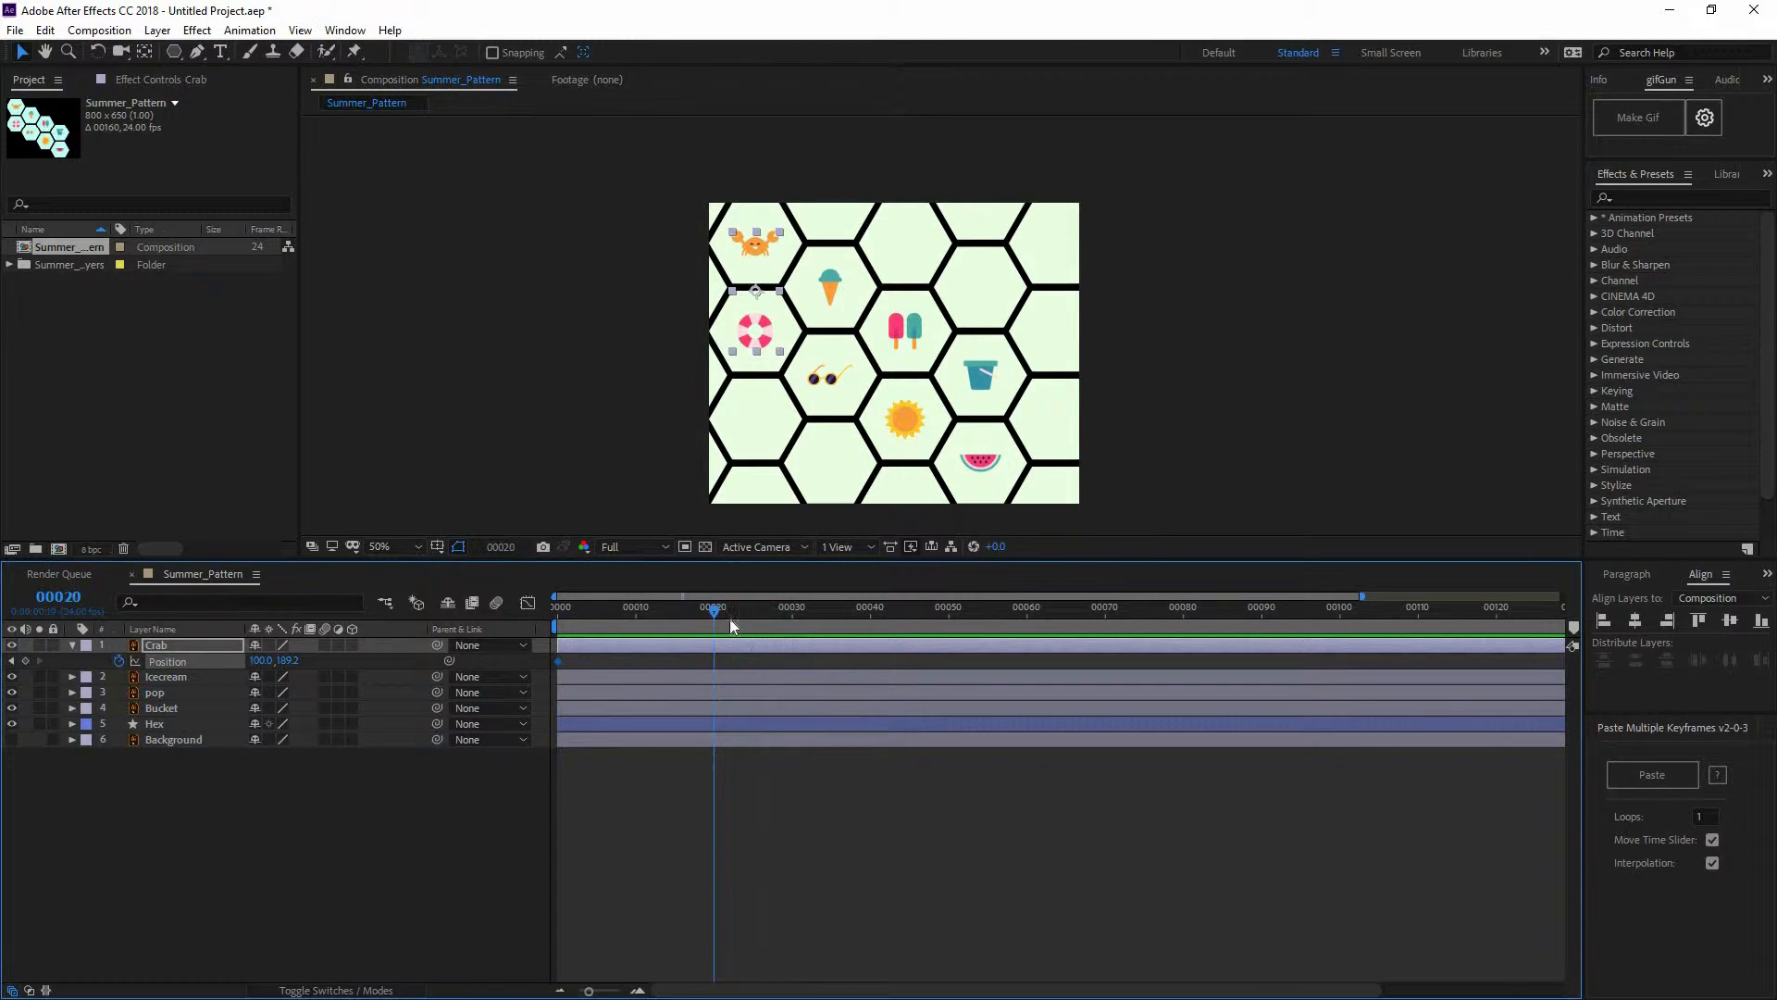
pyautogui.moveTo(754, 333); pyautogui.dragTo(757, 241)
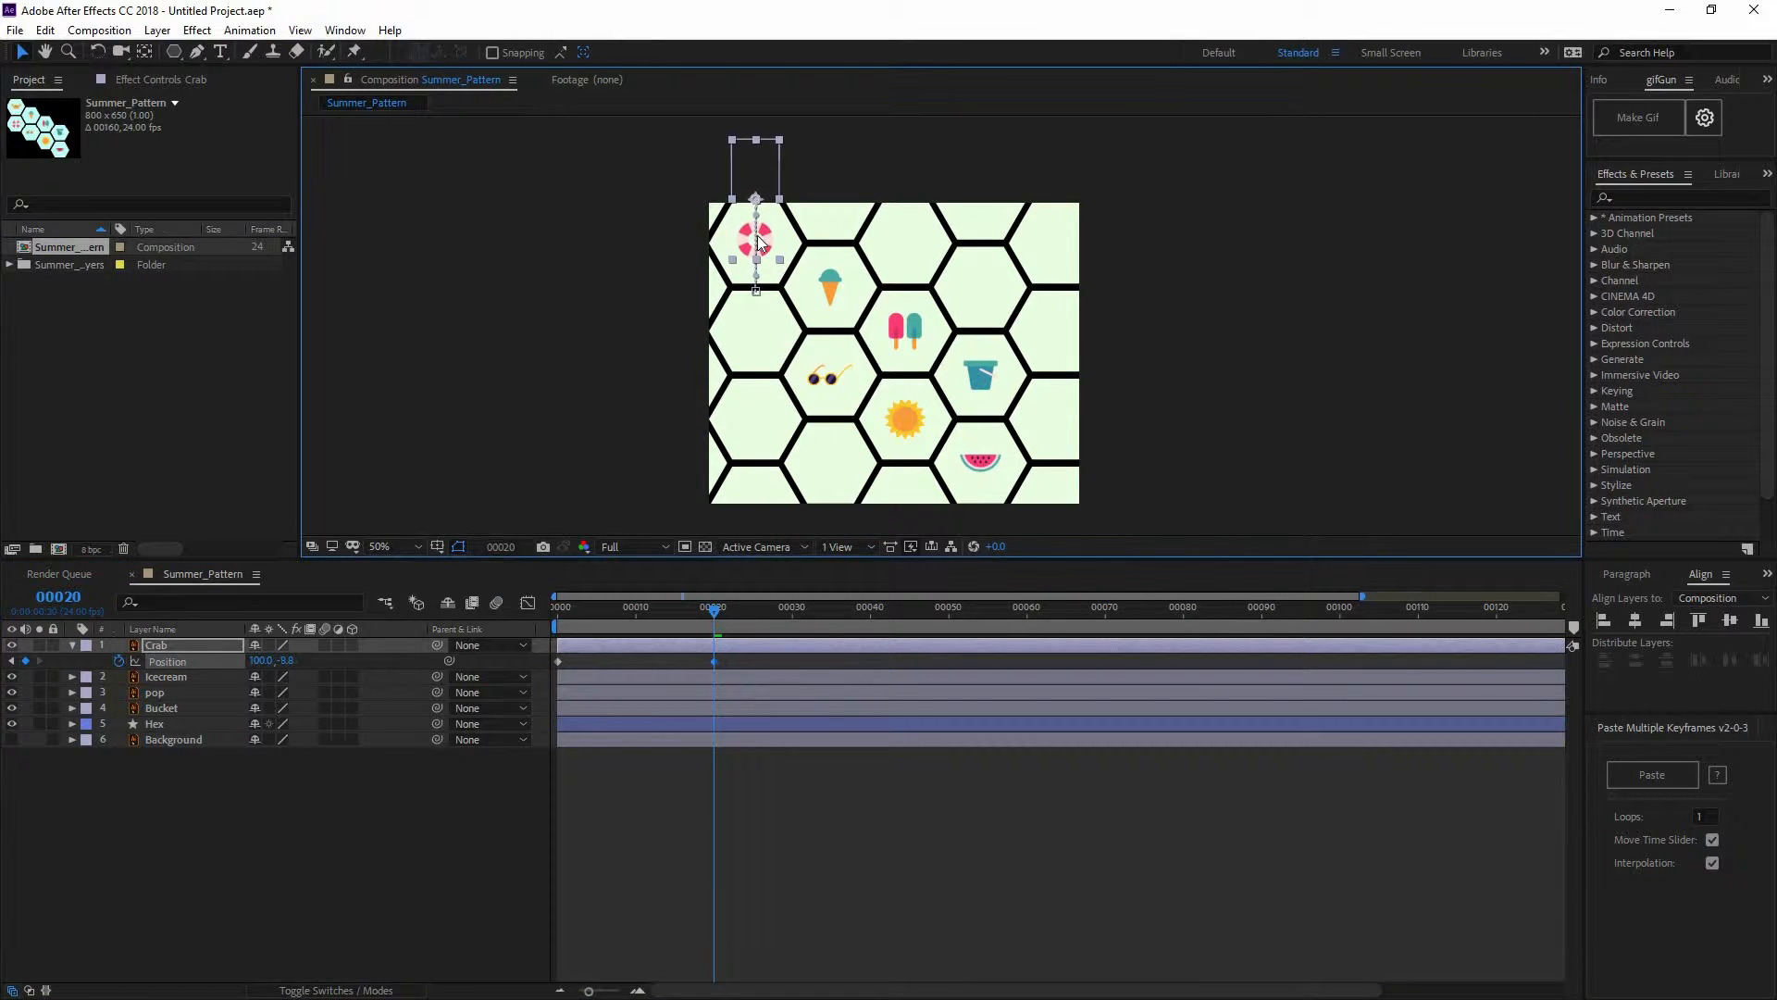
# Fine-tune the frame-20 crab position down to about Y -1.8
pyautogui.scroll(1, 811, 408)
pyautogui.moveTo(811, 407); pyautogui.dragTo(953, 574)
pyautogui.scroll(1, 870, 363)
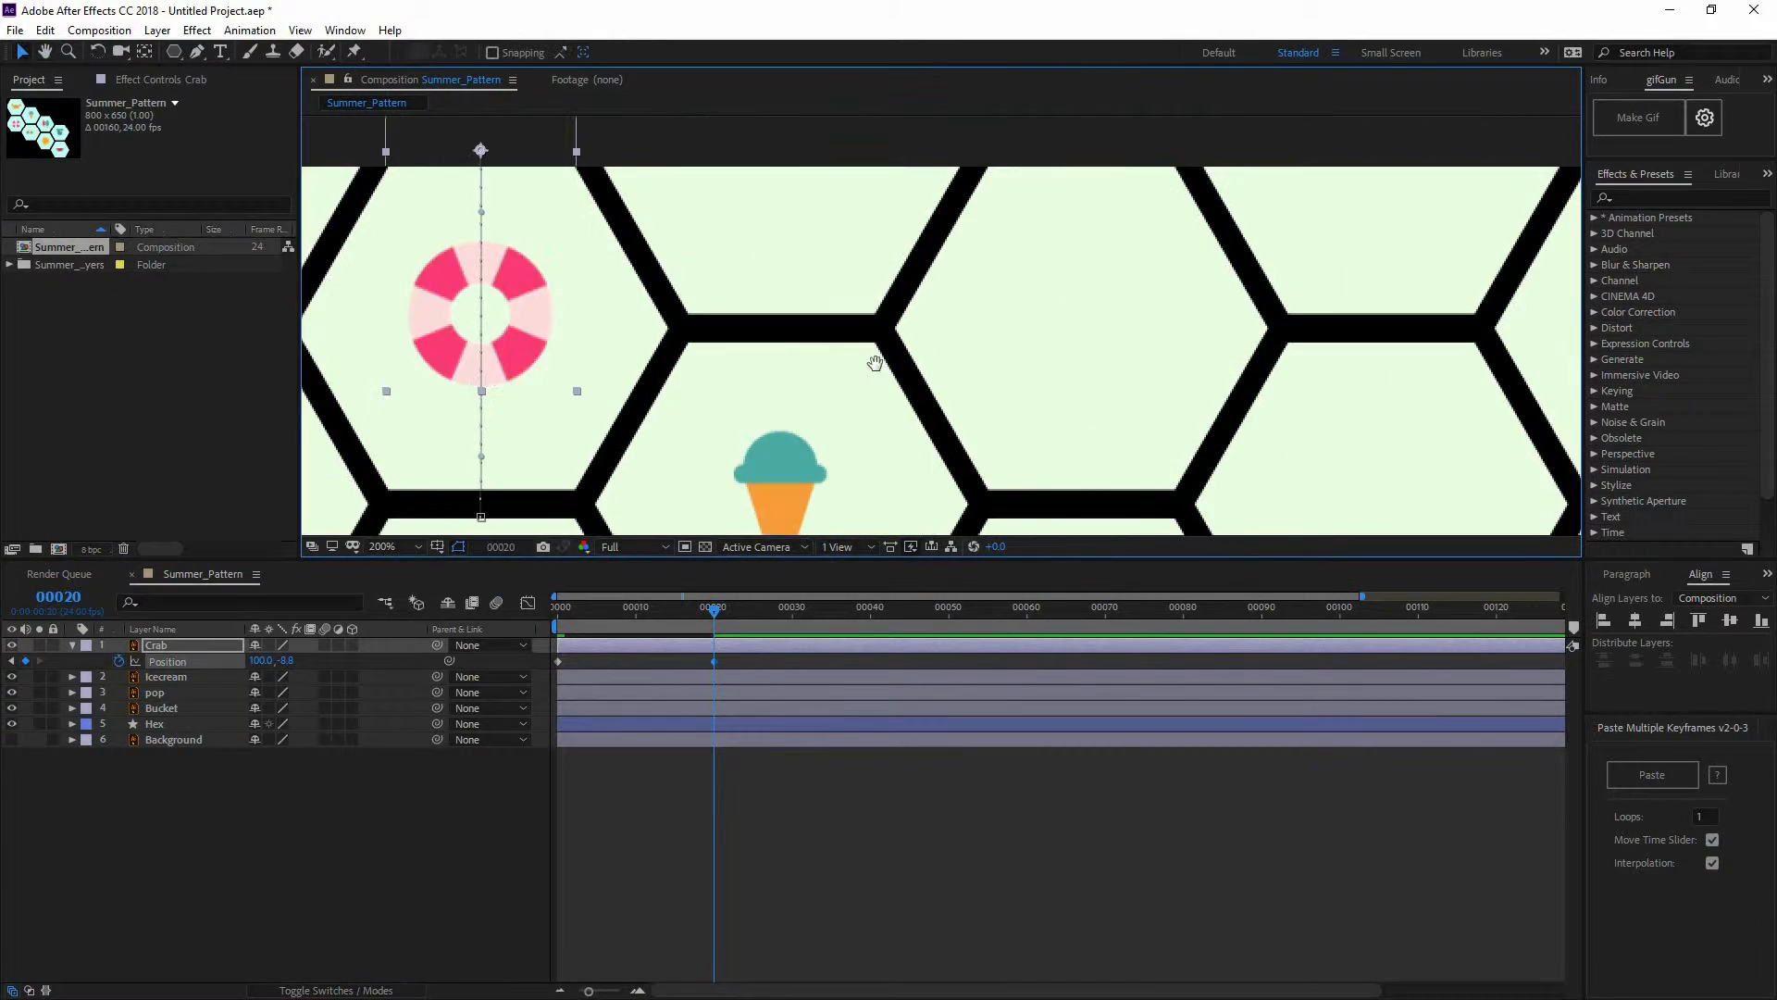
pyautogui.moveTo(876, 365); pyautogui.dragTo(1105, 393)
pyautogui.moveTo(760, 326); pyautogui.dragTo(762, 347)
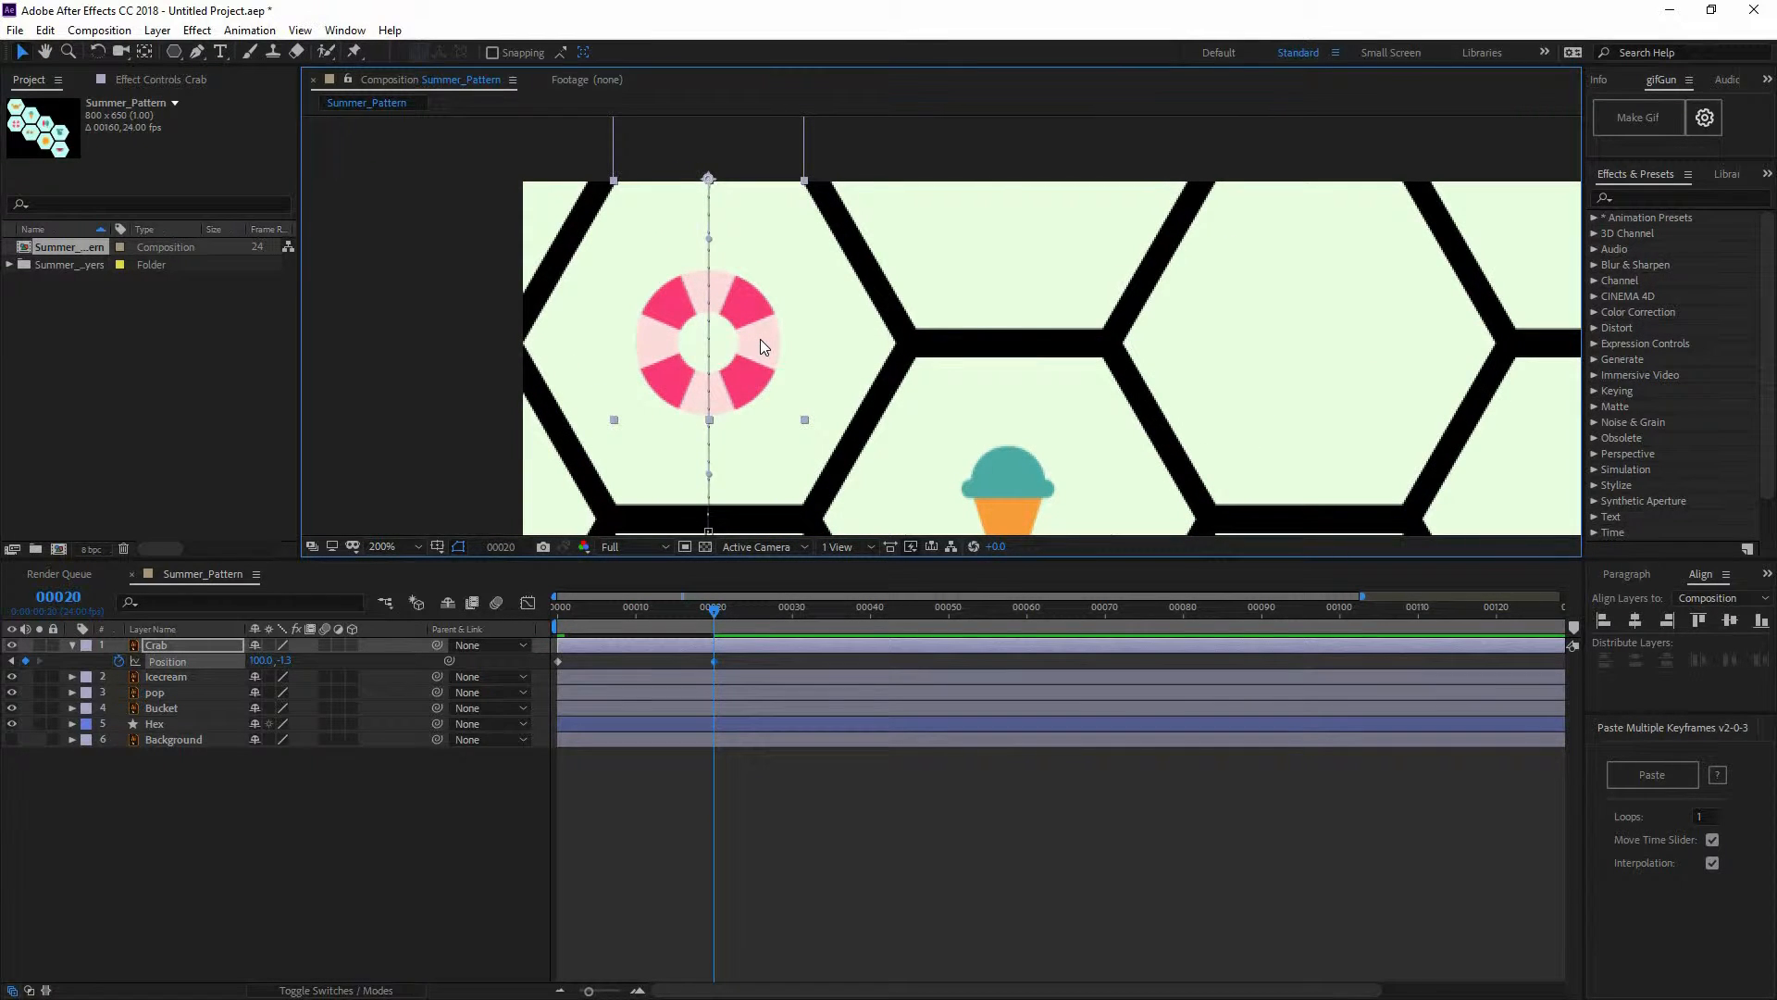
# Reset the view to 100%, return to frame 0 and preview the crab's rise
pyautogui.press(',')
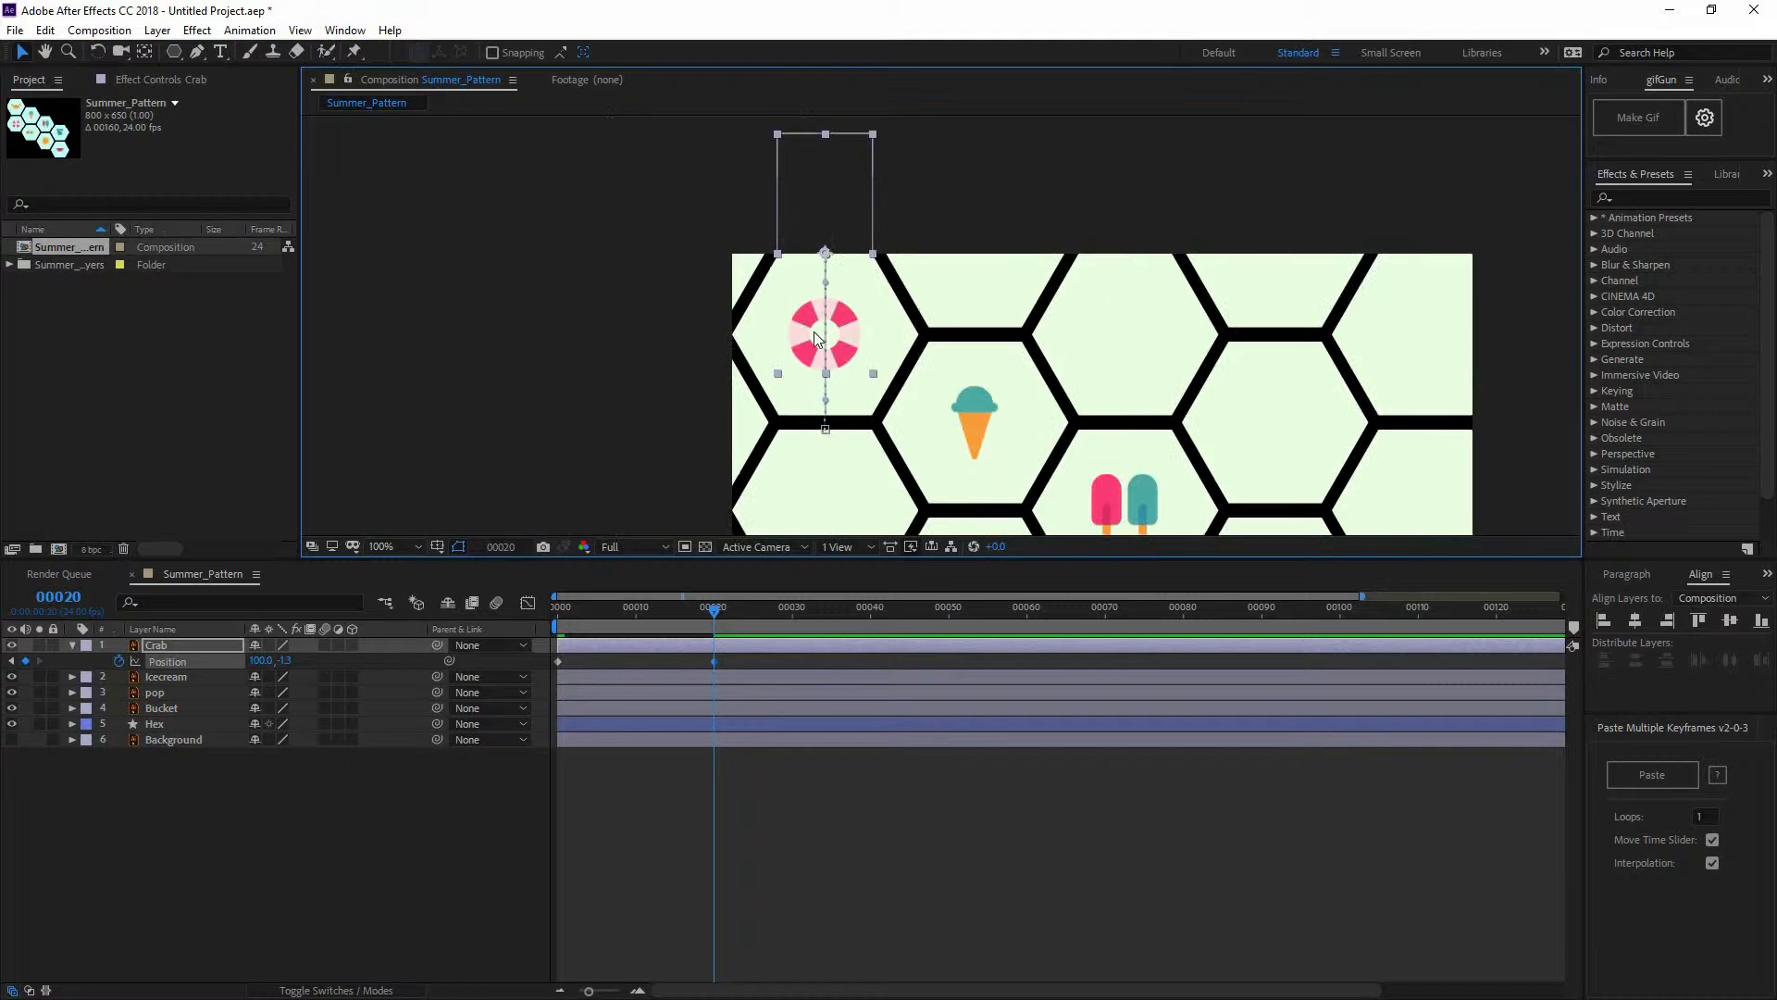
pyautogui.moveTo(662, 618); pyautogui.dragTo(537, 626)
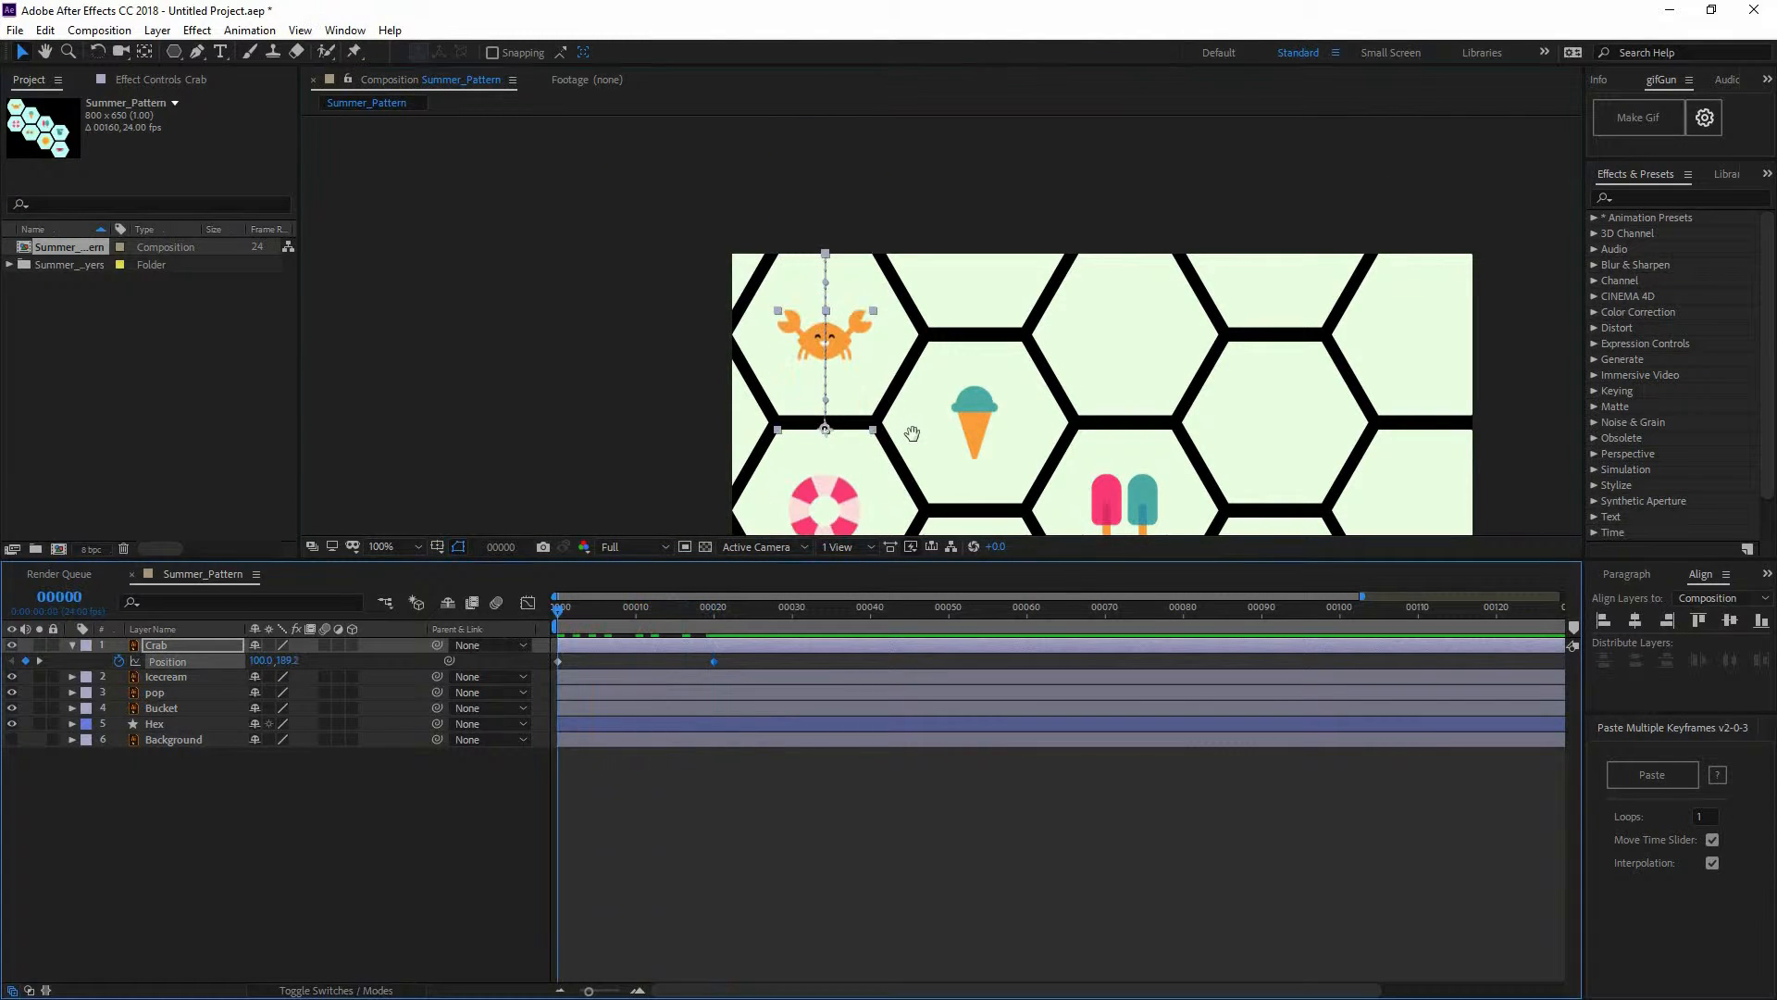
pyautogui.scroll(-2, 950, 380)
pyautogui.press('space')
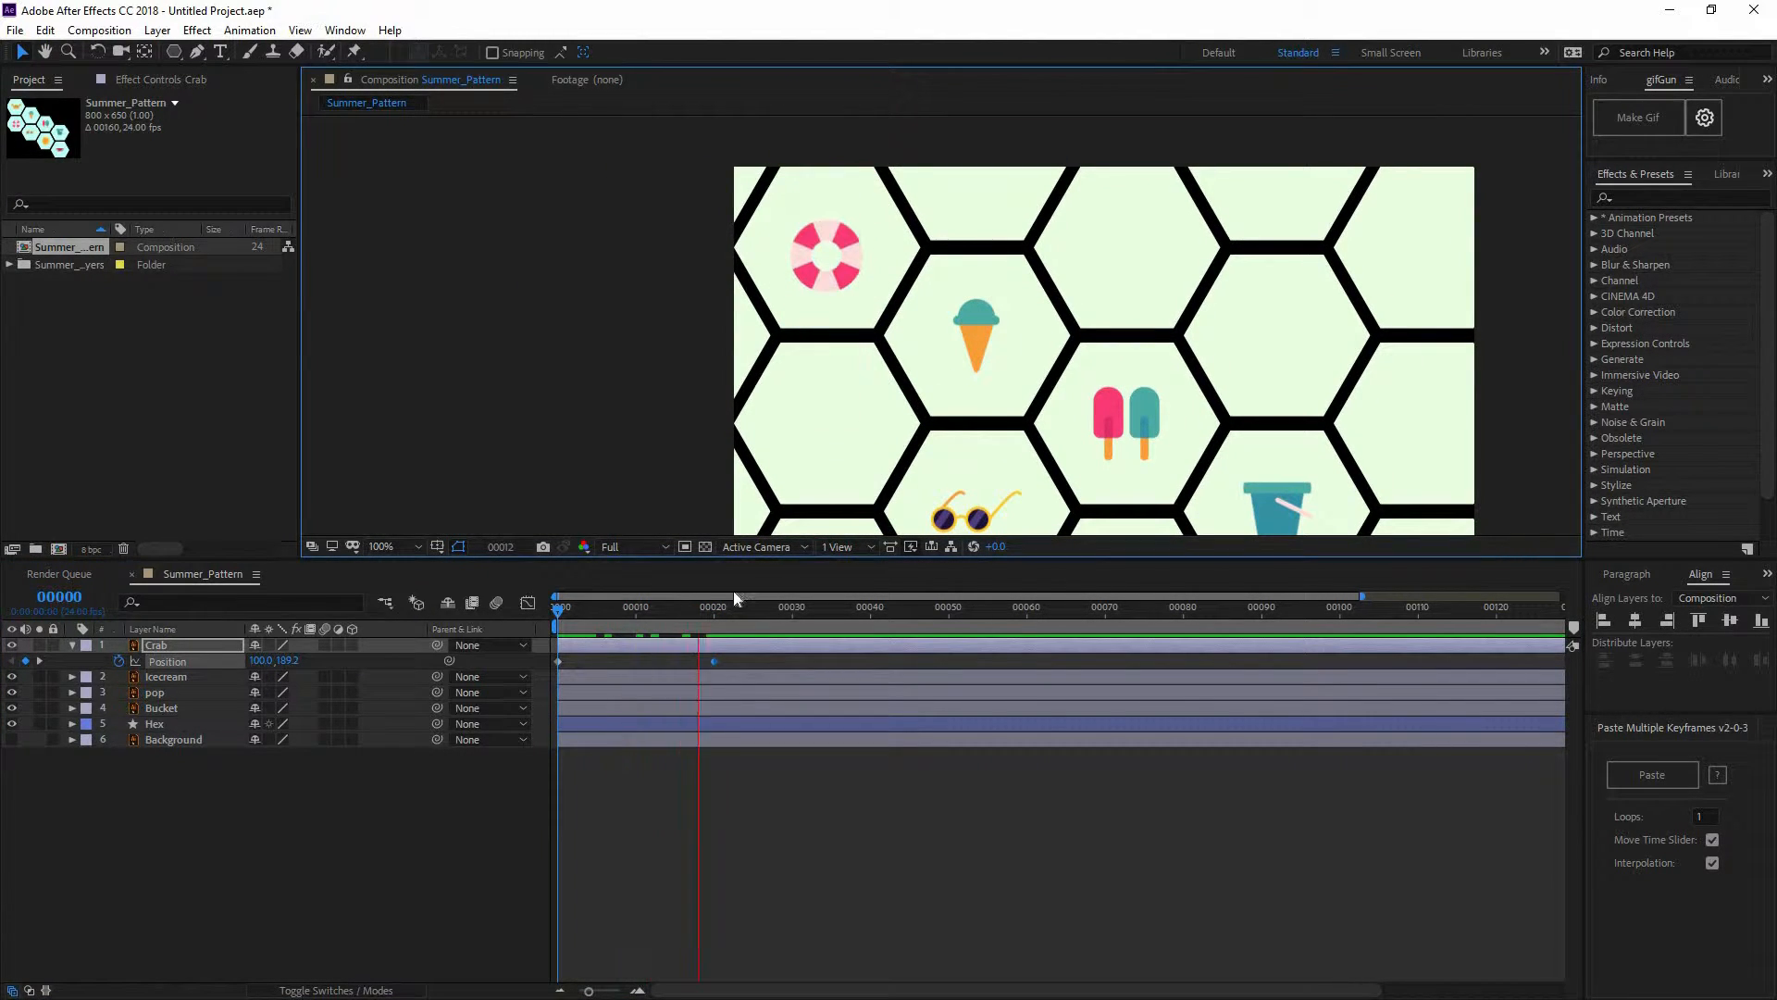
pyautogui.click(659, 609)
# Move the crab's end Position keyframe to frame 12 and preview the quicker rise
pyautogui.moveTo(674, 629); pyautogui.dragTo(656, 664)
pyautogui.moveTo(652, 613); pyautogui.dragTo(481, 617)
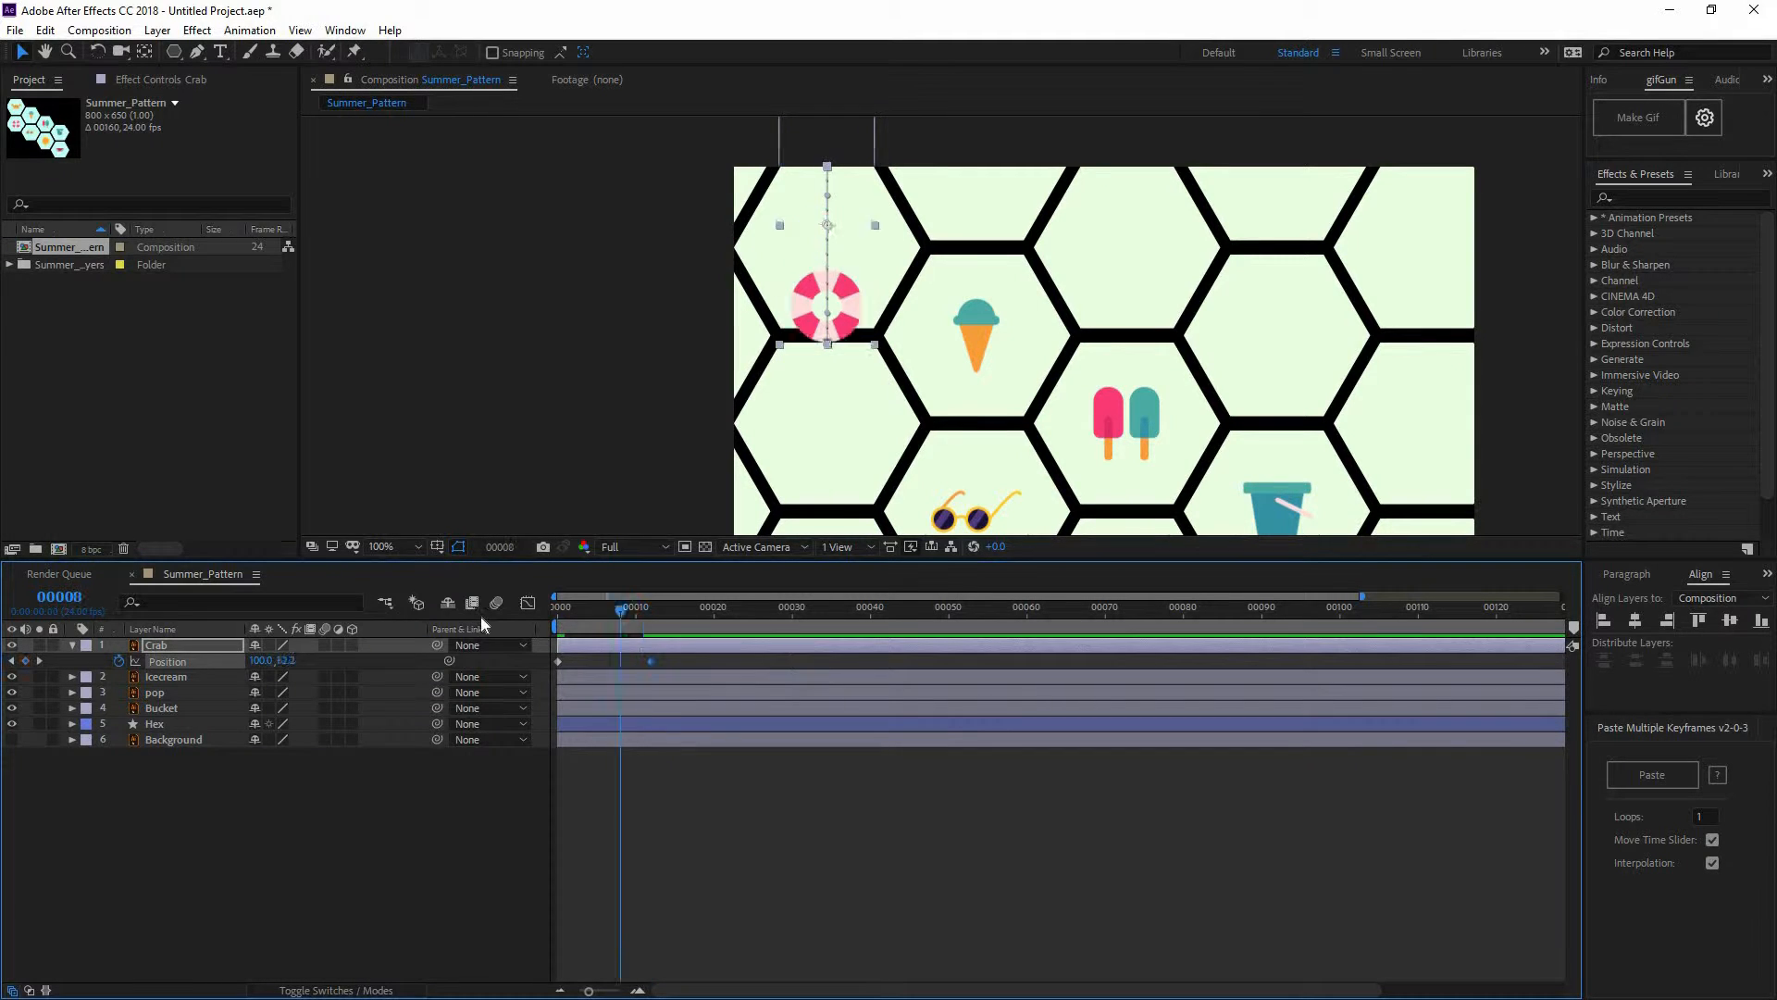
pyautogui.press('space')
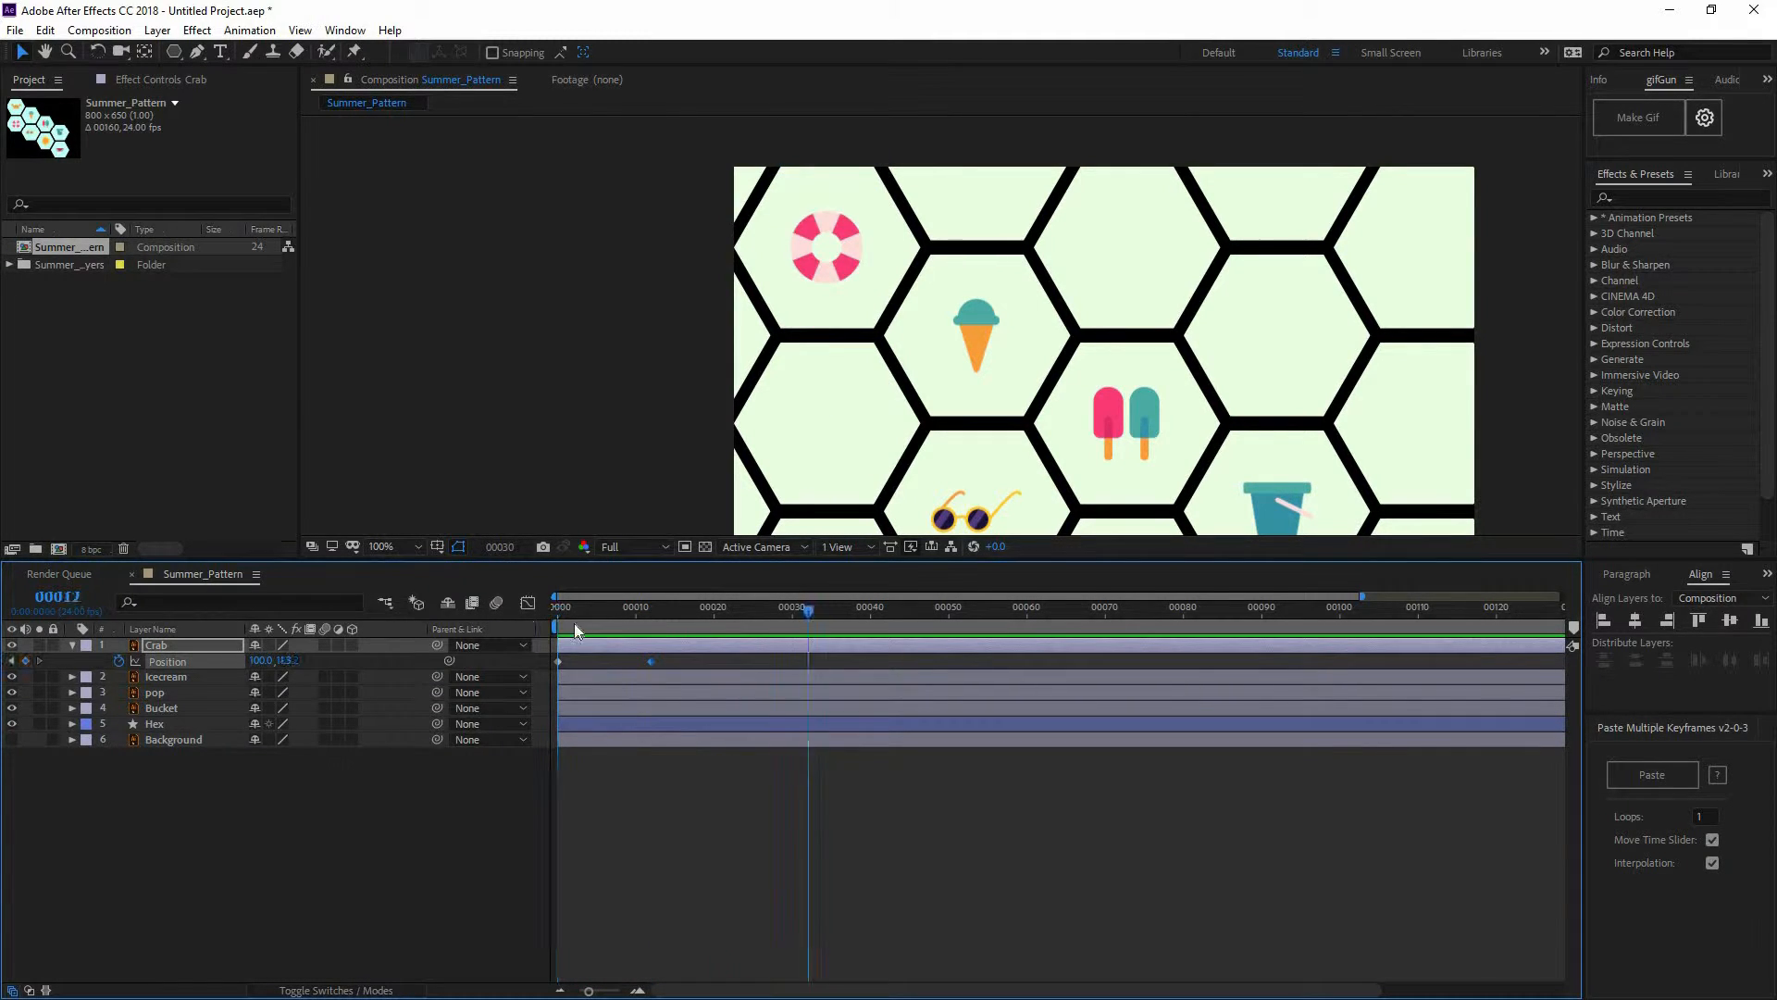
pyautogui.click(646, 630)
pyautogui.press('Home')
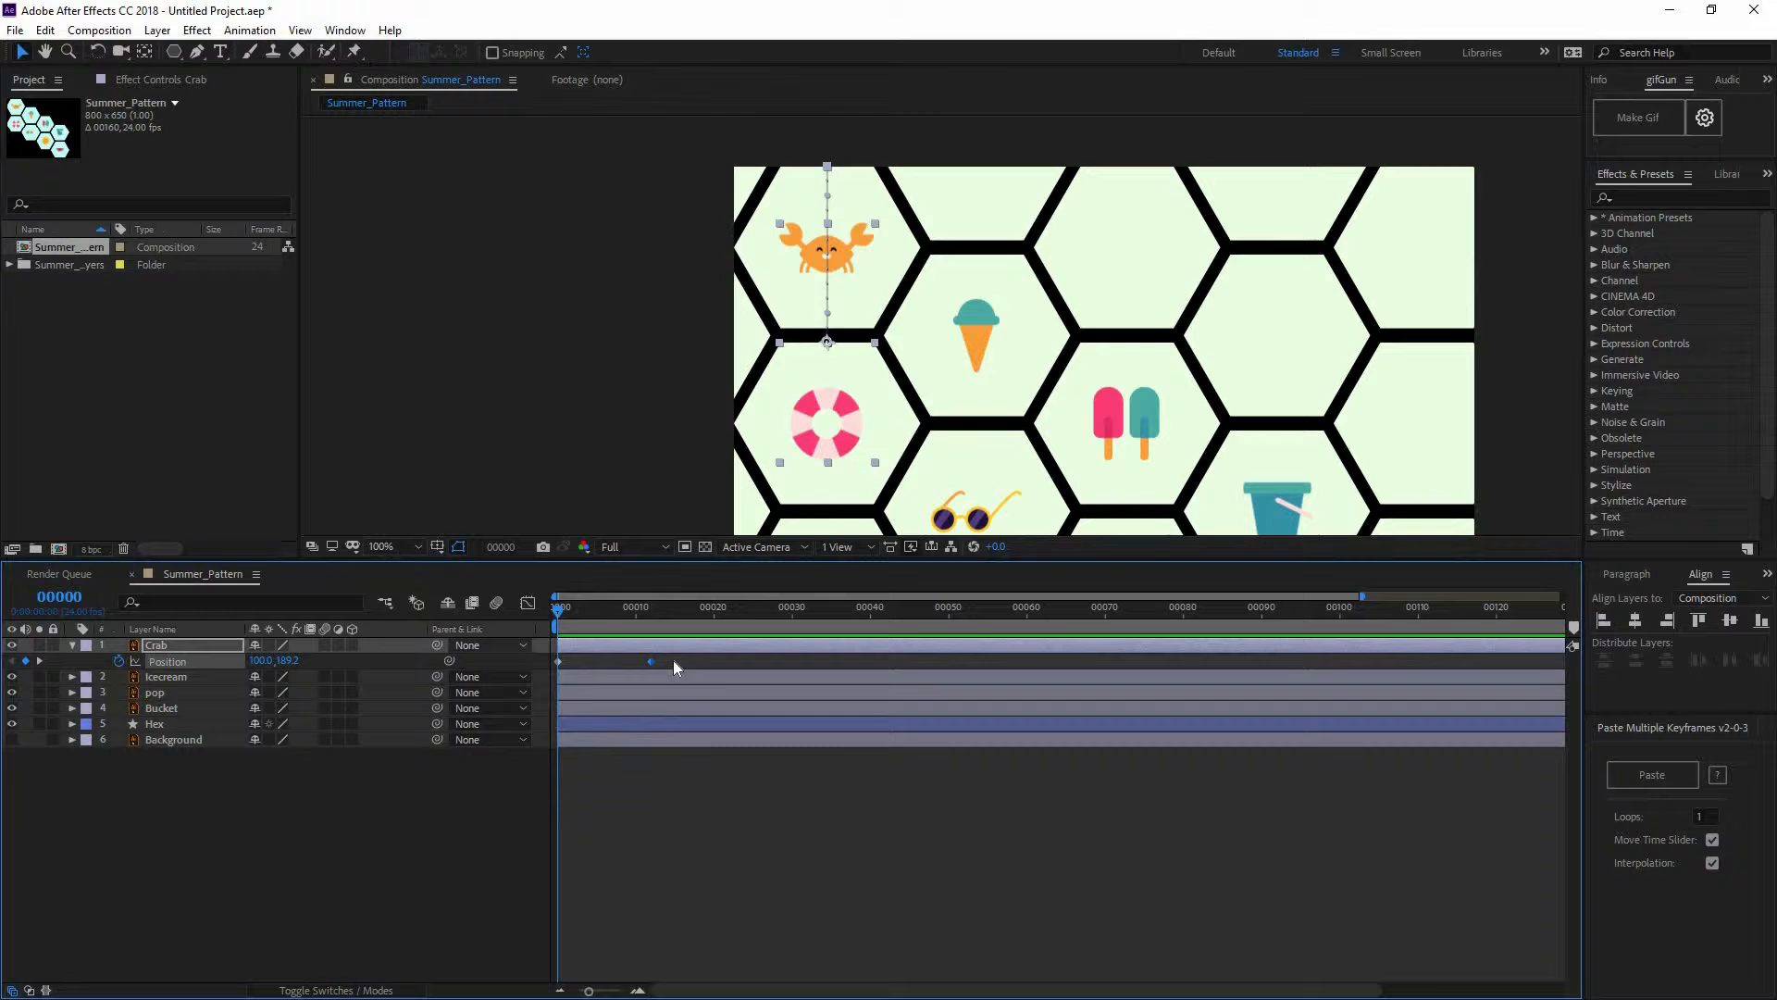
# Apply Easy Ease to the crab's Position keyframes and display their speed graph
pyautogui.rightClick(558, 662)
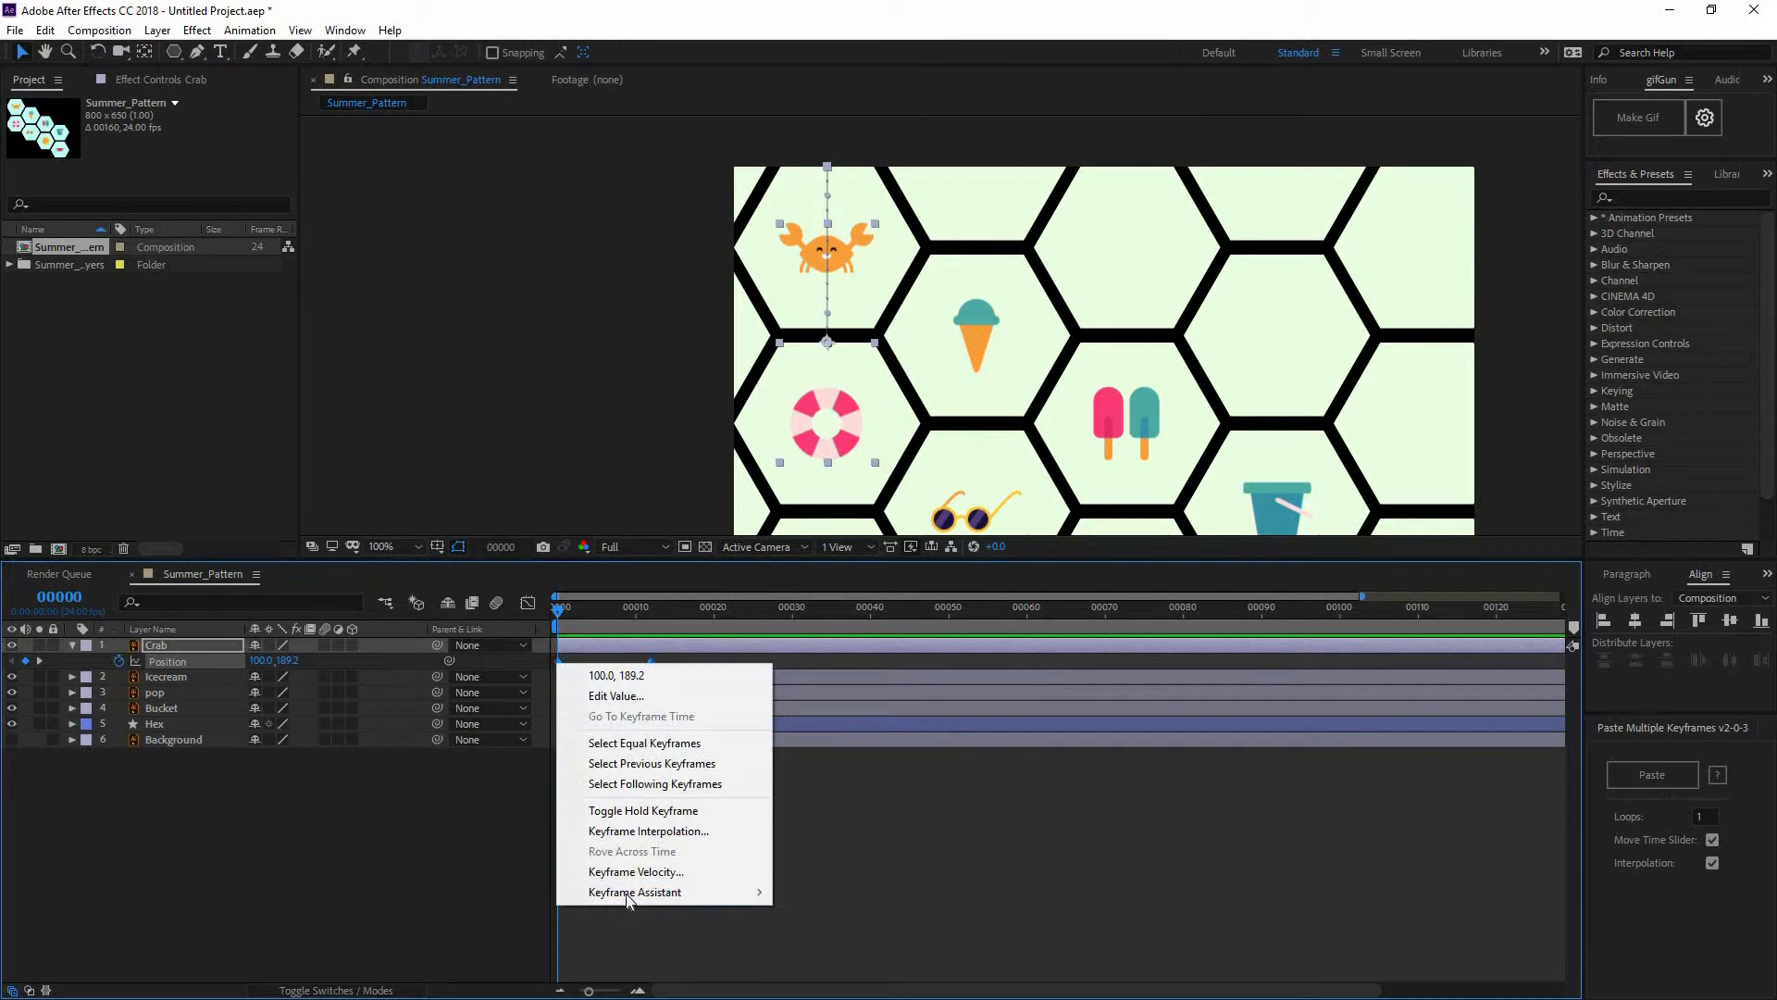
pyautogui.moveTo(625, 892)
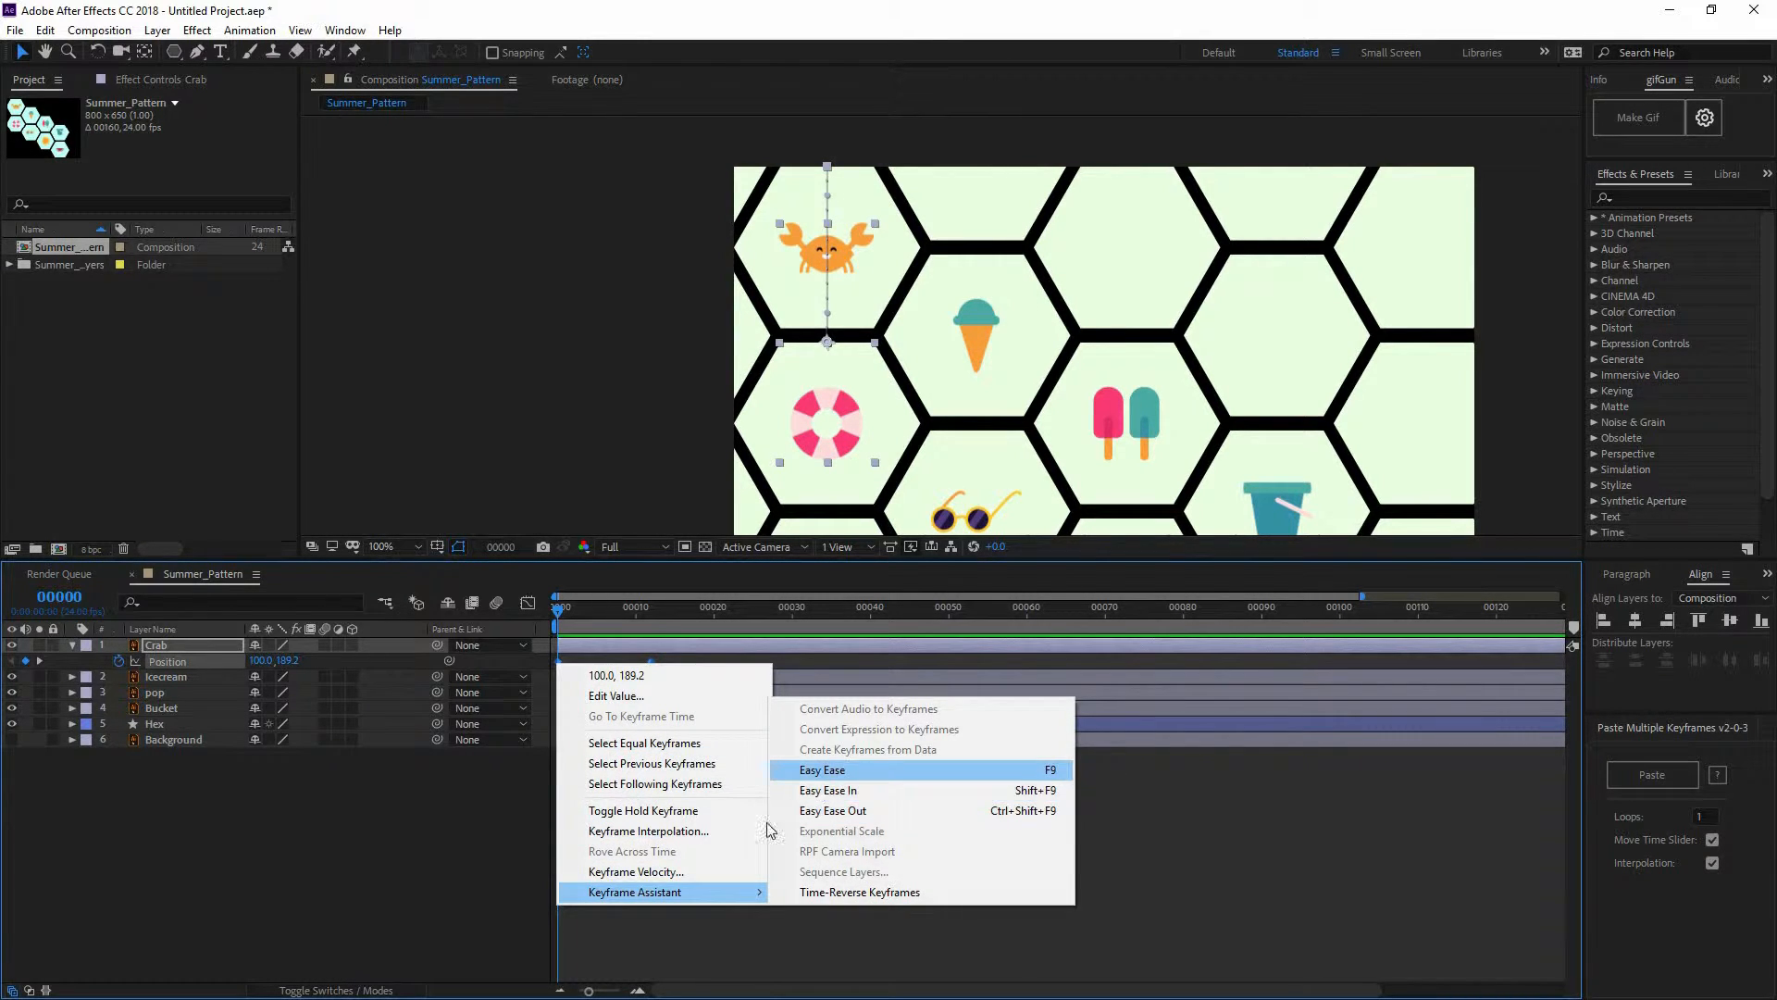
pyautogui.click(822, 770)
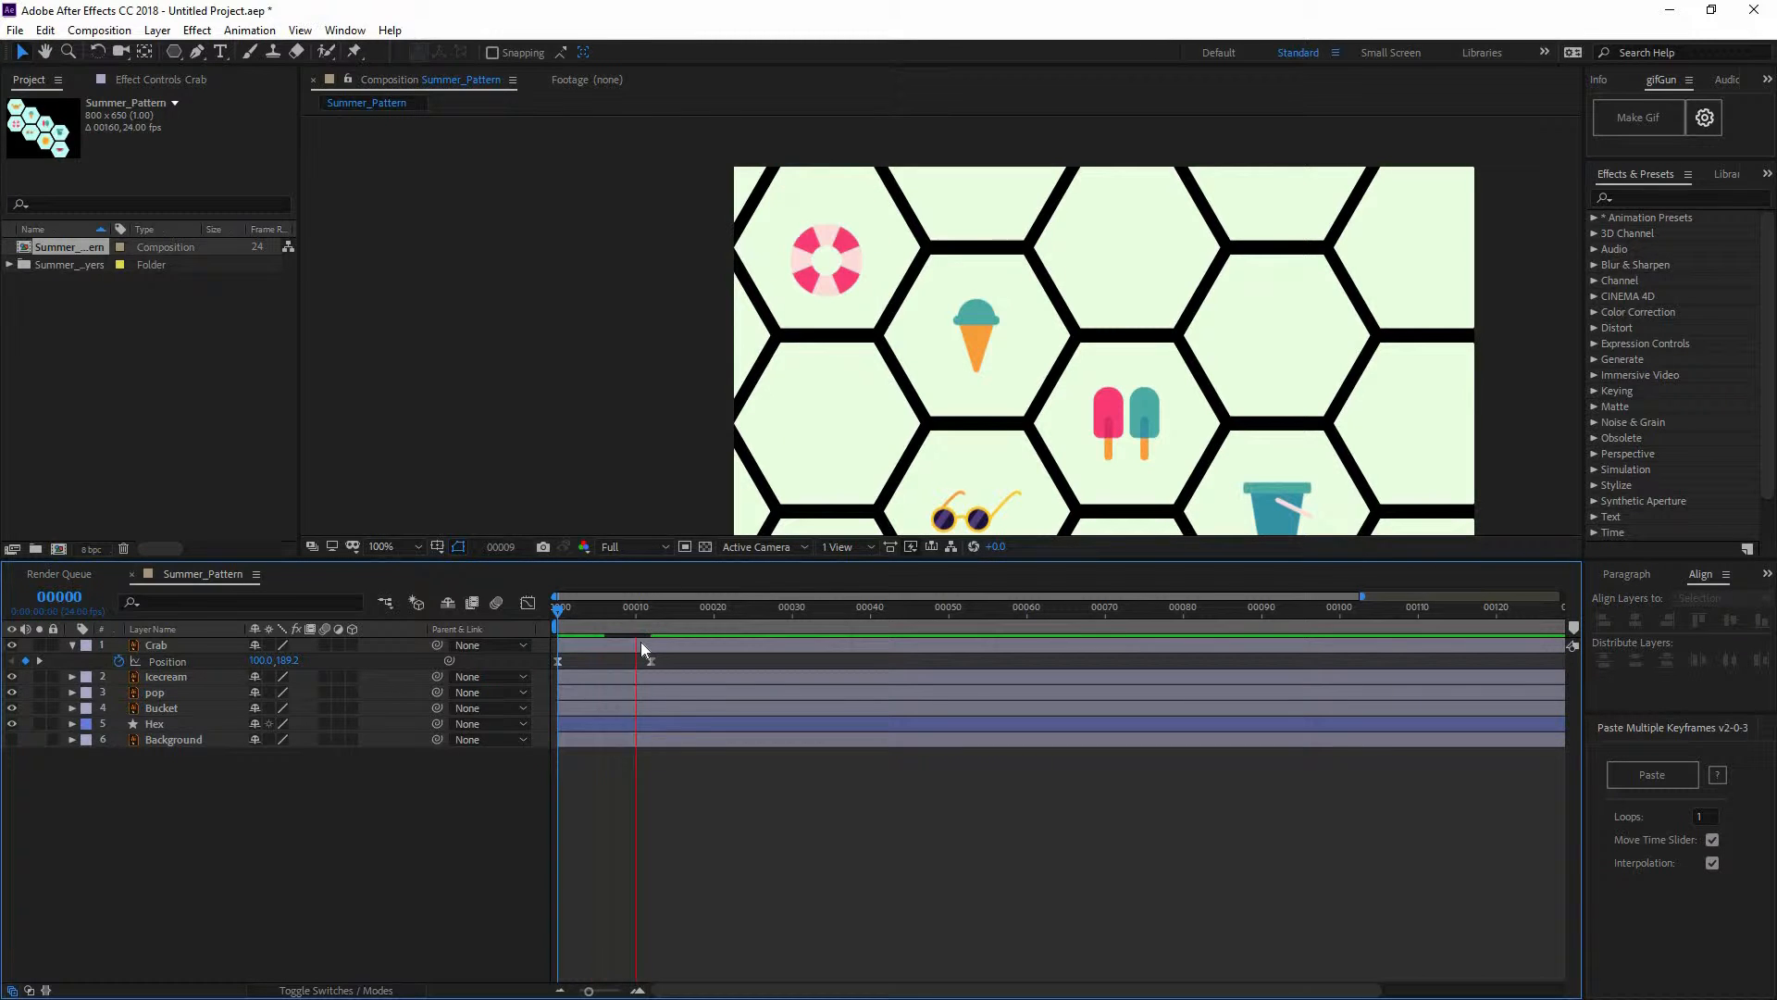
pyautogui.press('space')
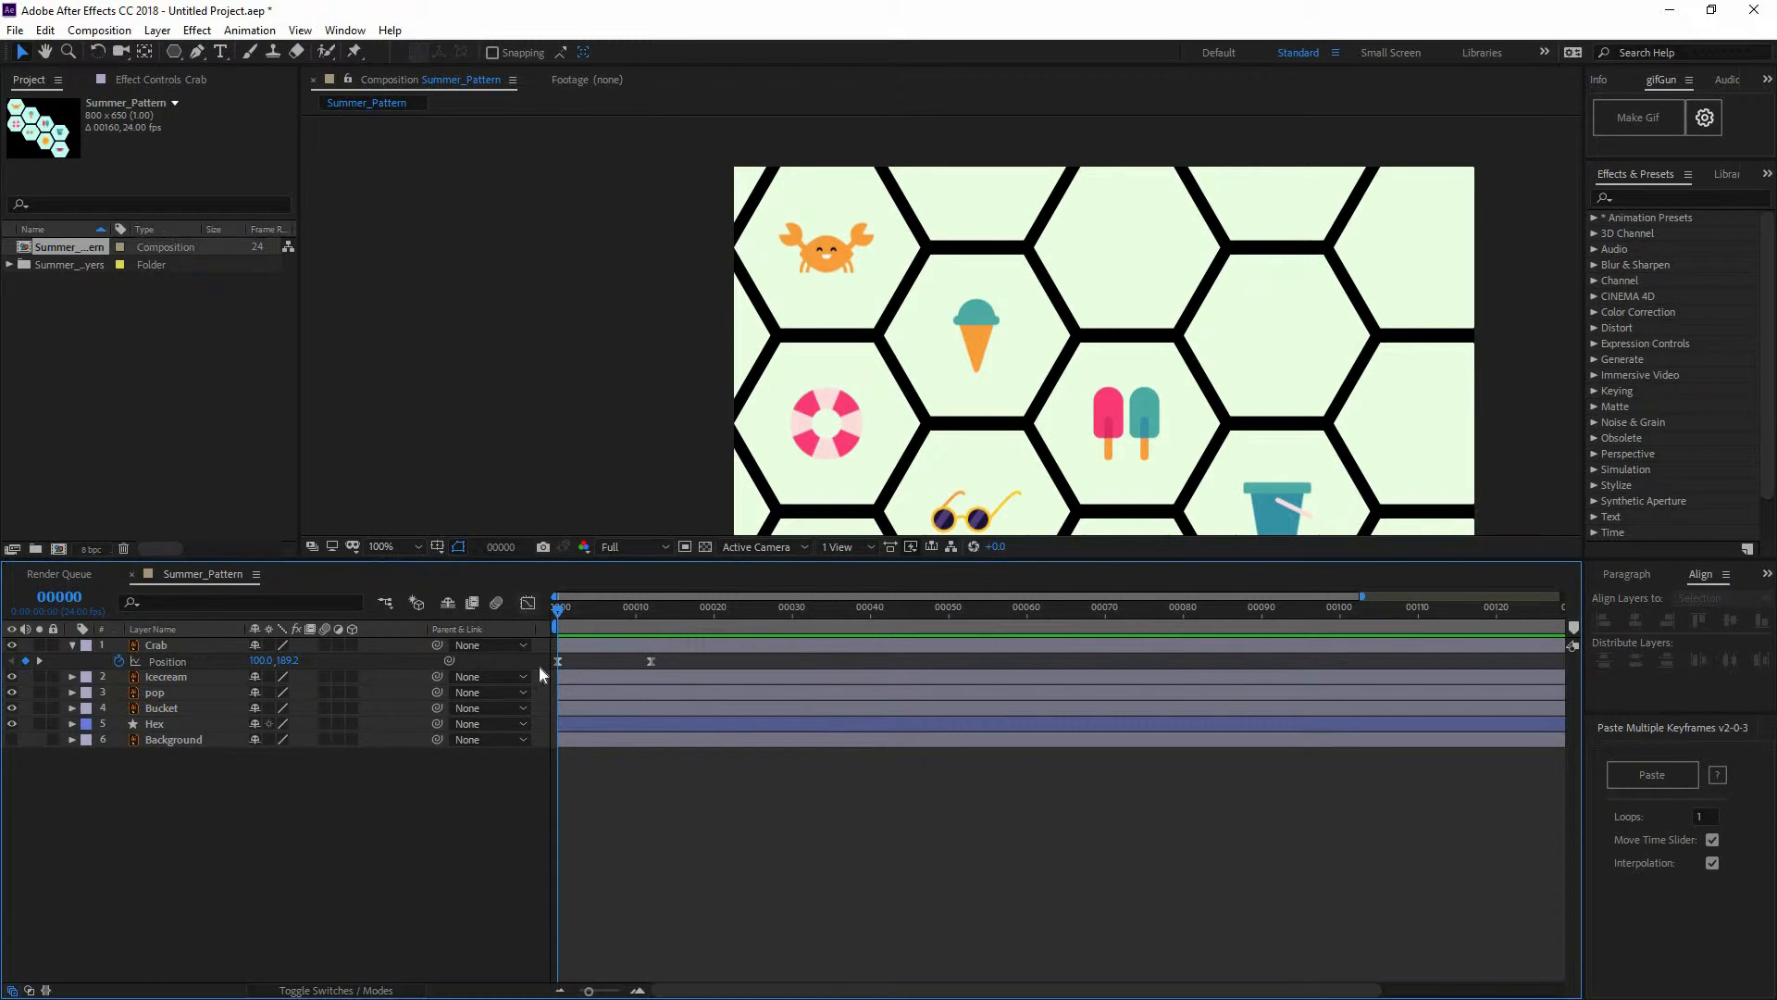
pyautogui.click(528, 603)
pyautogui.click(196, 662)
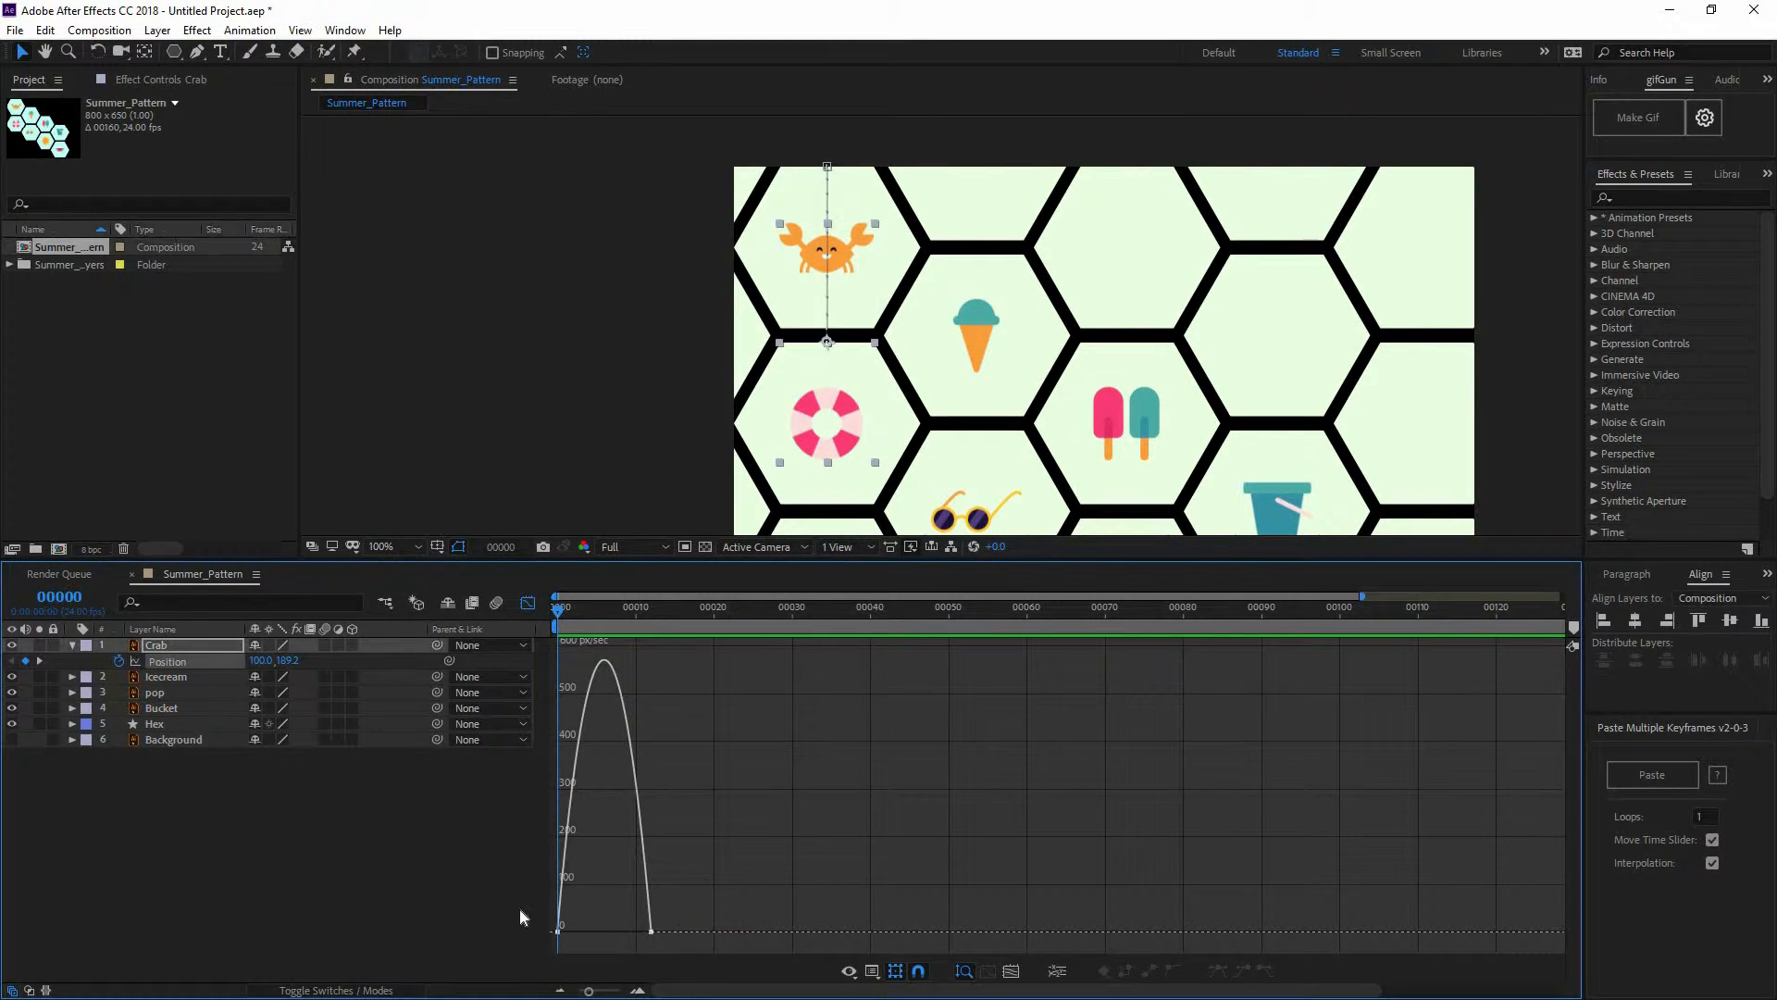
# Select both crab Position keyframes in the speed graph and preview the slow-fast-slow motion
pyautogui.moveTo(550, 907); pyautogui.dragTo(594, 928)
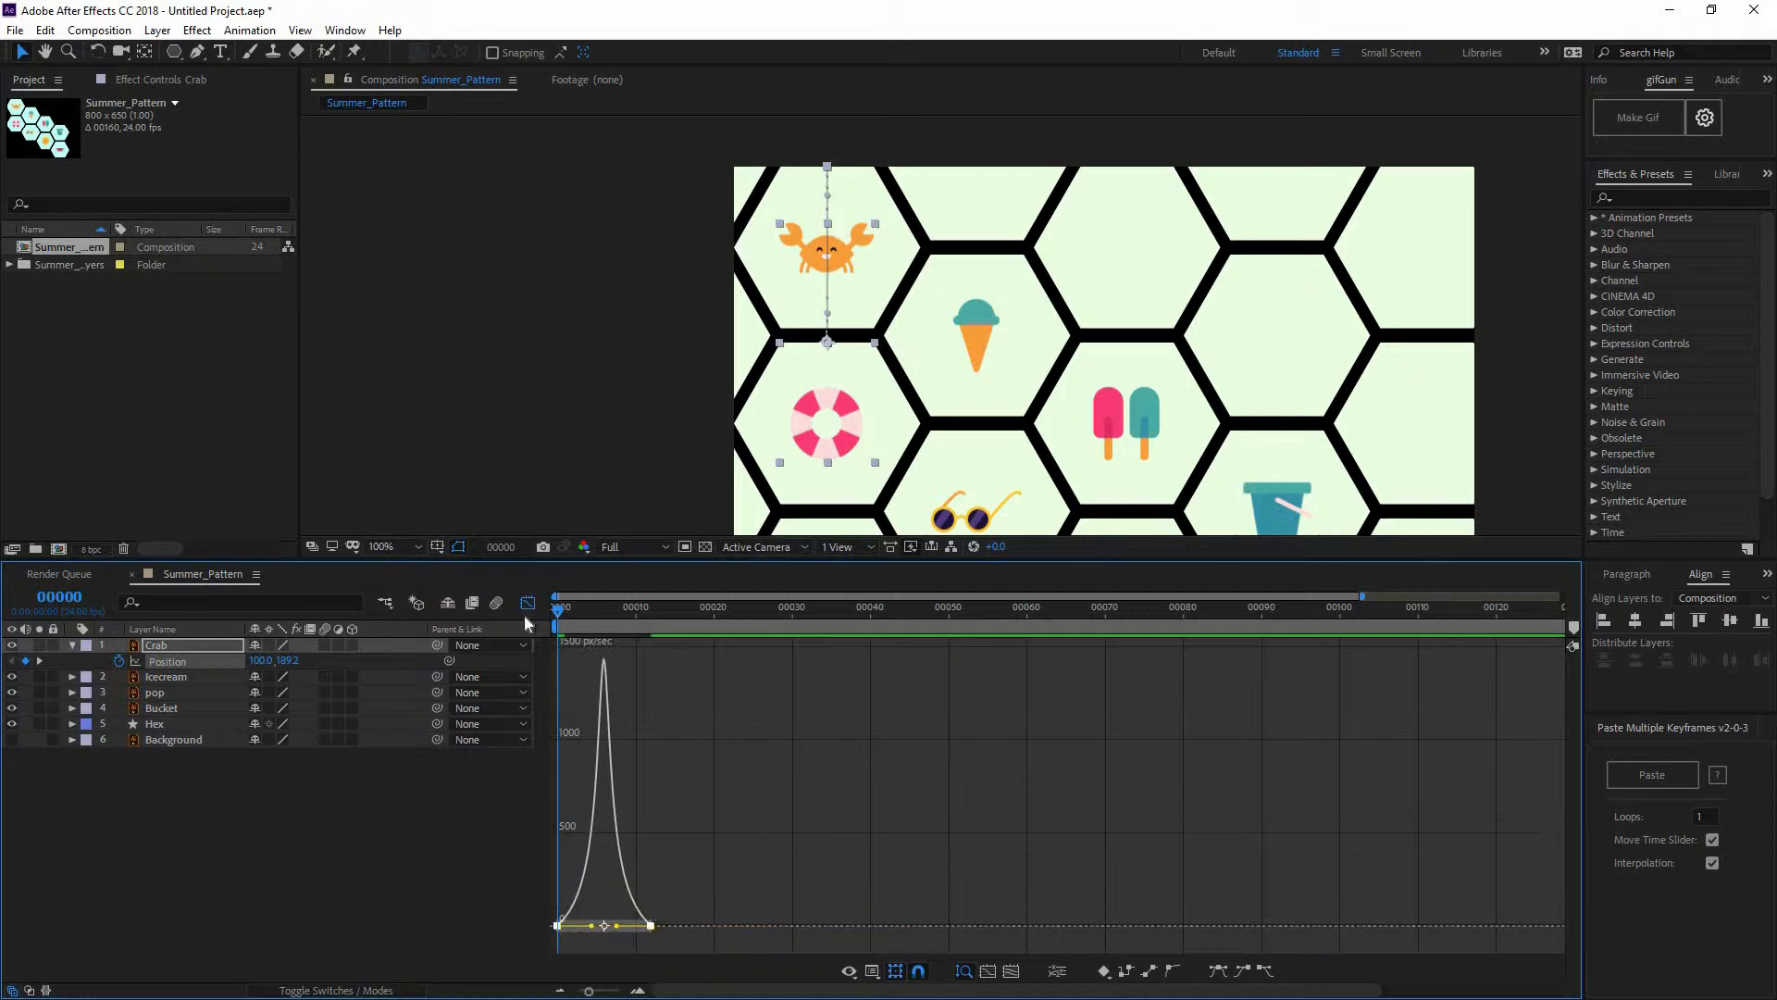
pyautogui.press('space')
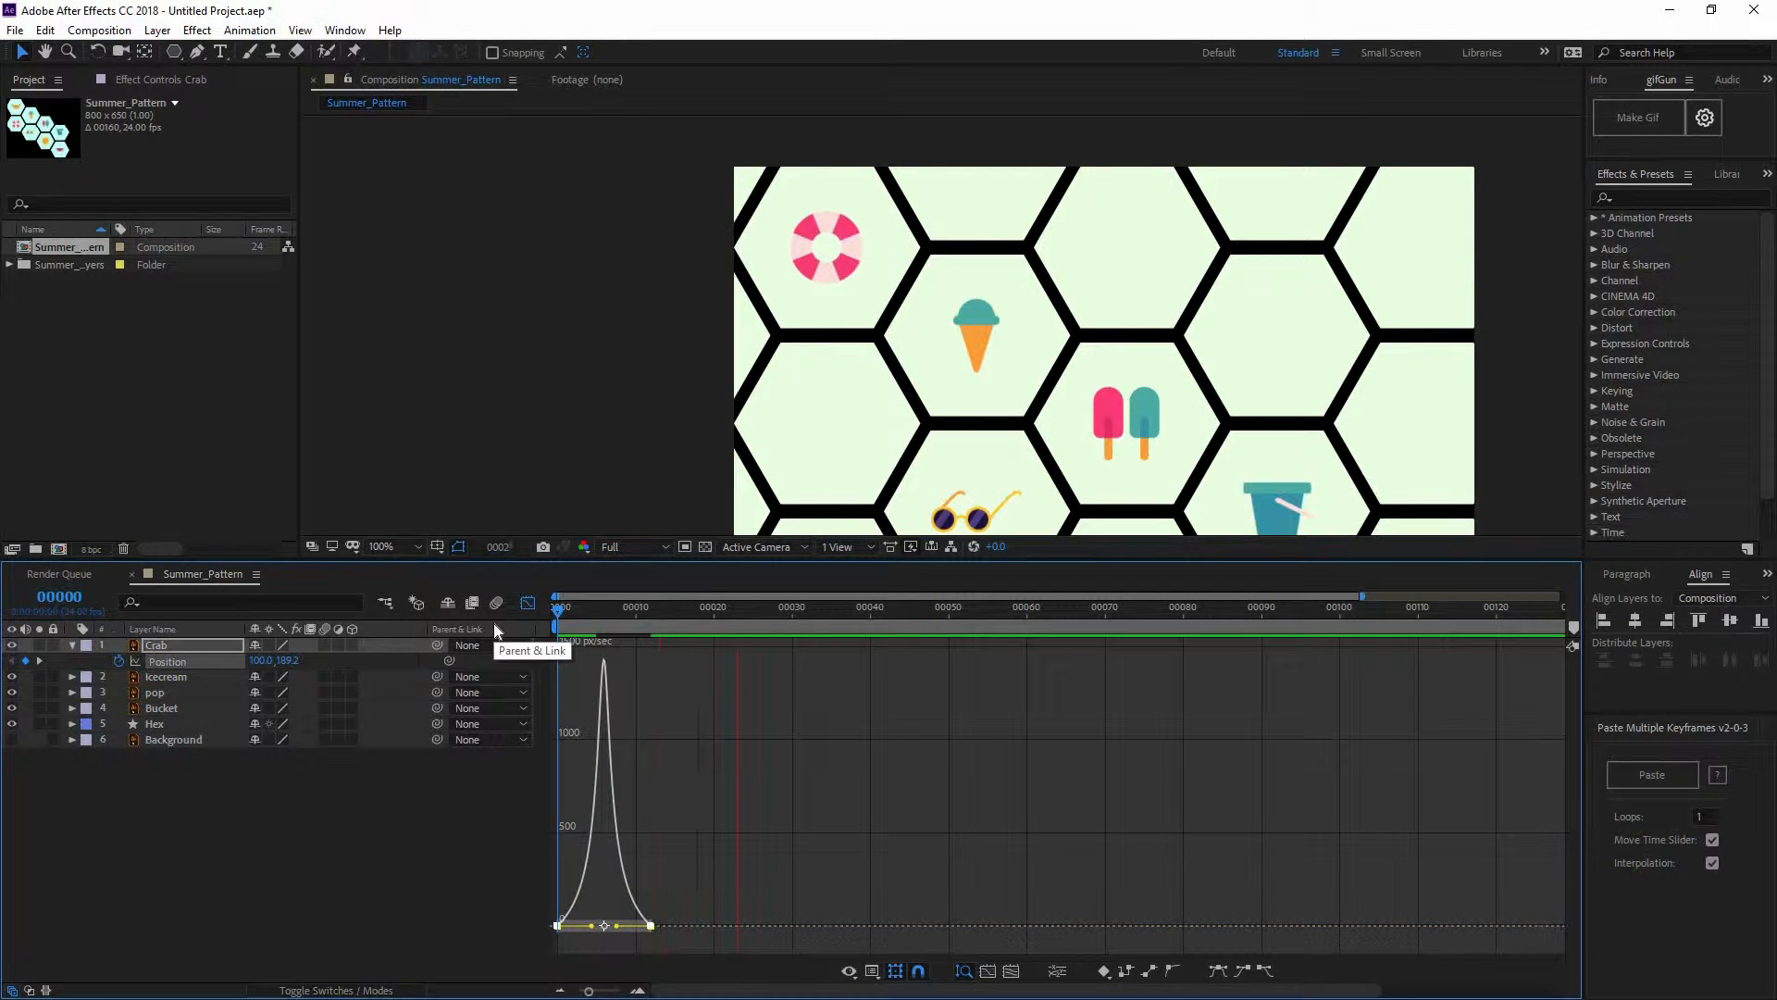
pyautogui.press('space')
pyautogui.moveTo(563, 612); pyautogui.dragTo(635, 614)
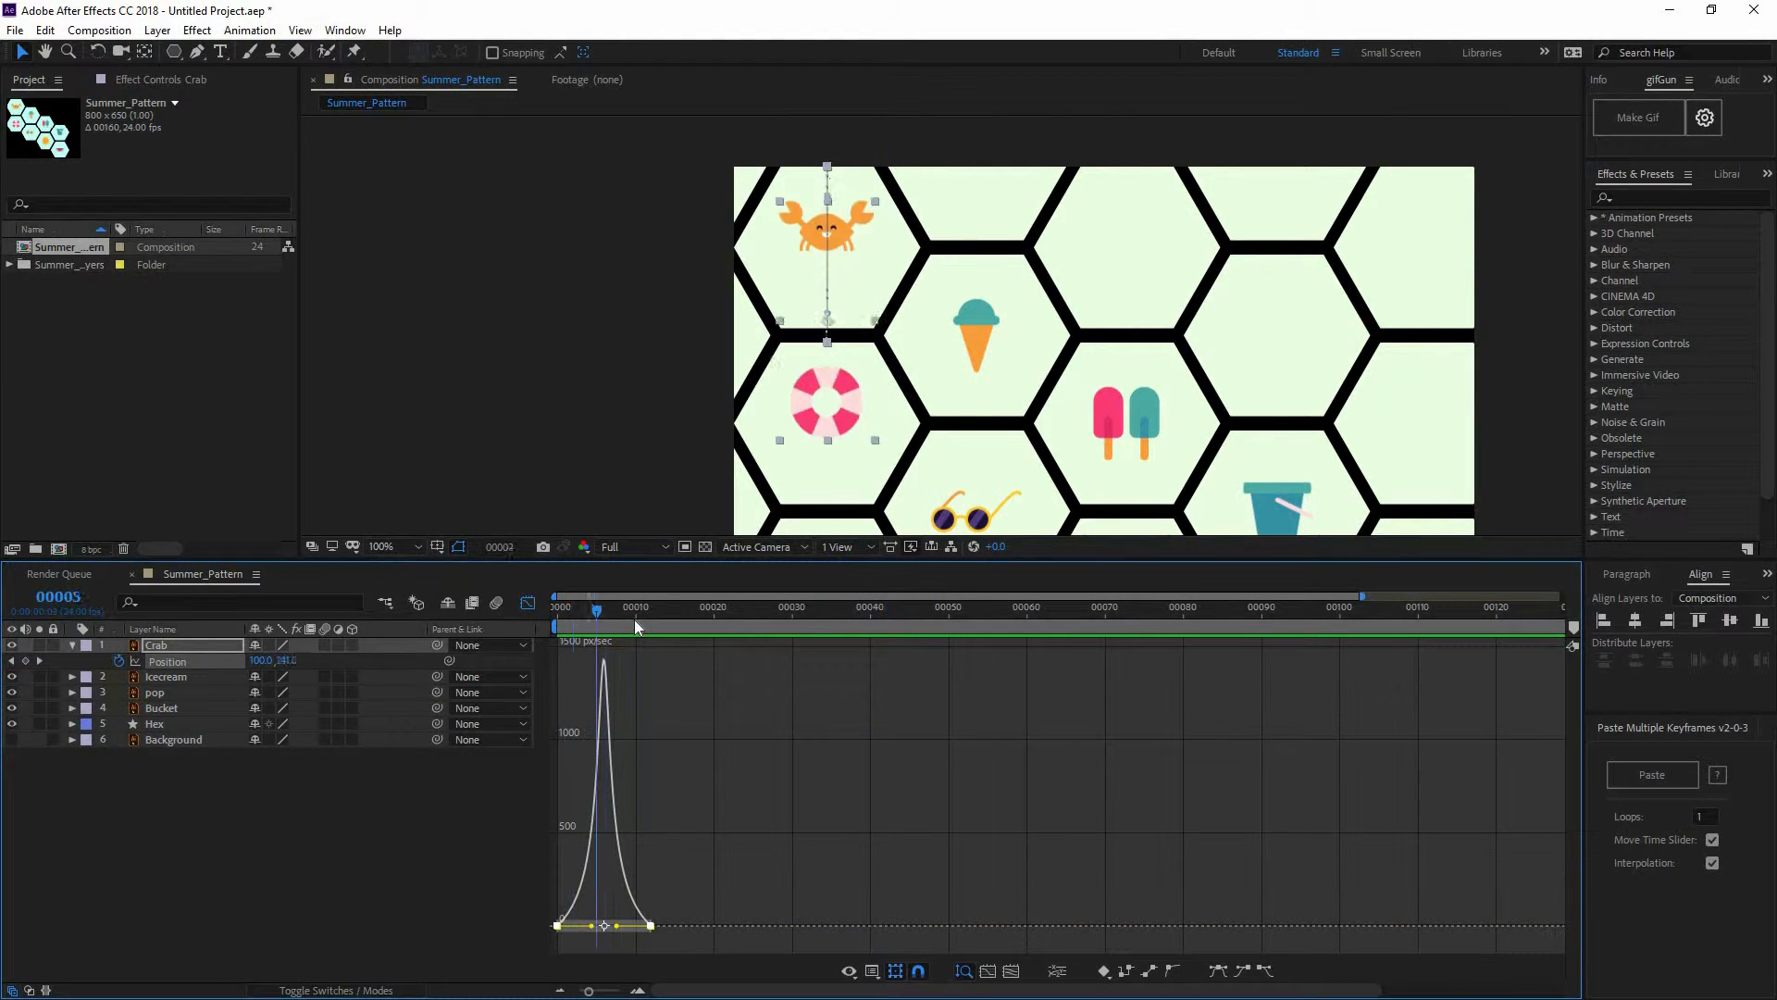
pyautogui.press('Home')
# Switch the timeline back to layer bars and deselect the crab layer
pyautogui.hotkey('shift', 'F3')
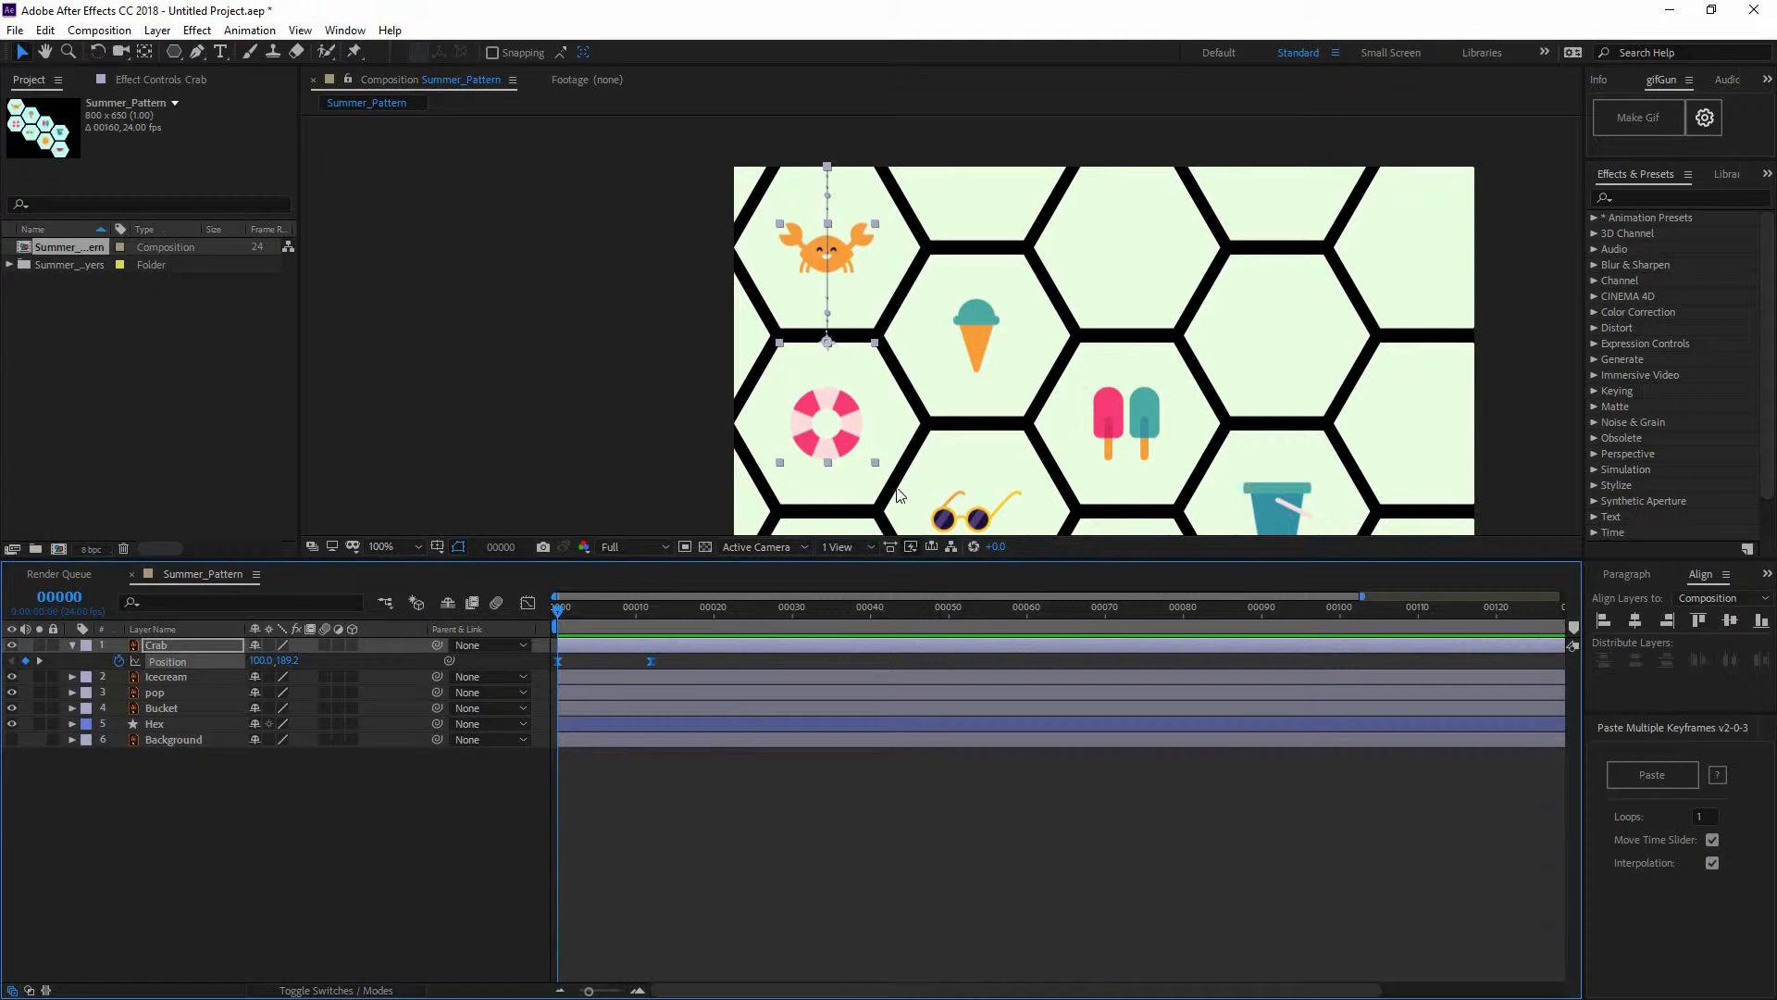
pyautogui.press('F2')
pyautogui.scroll(-2, 959, 367)
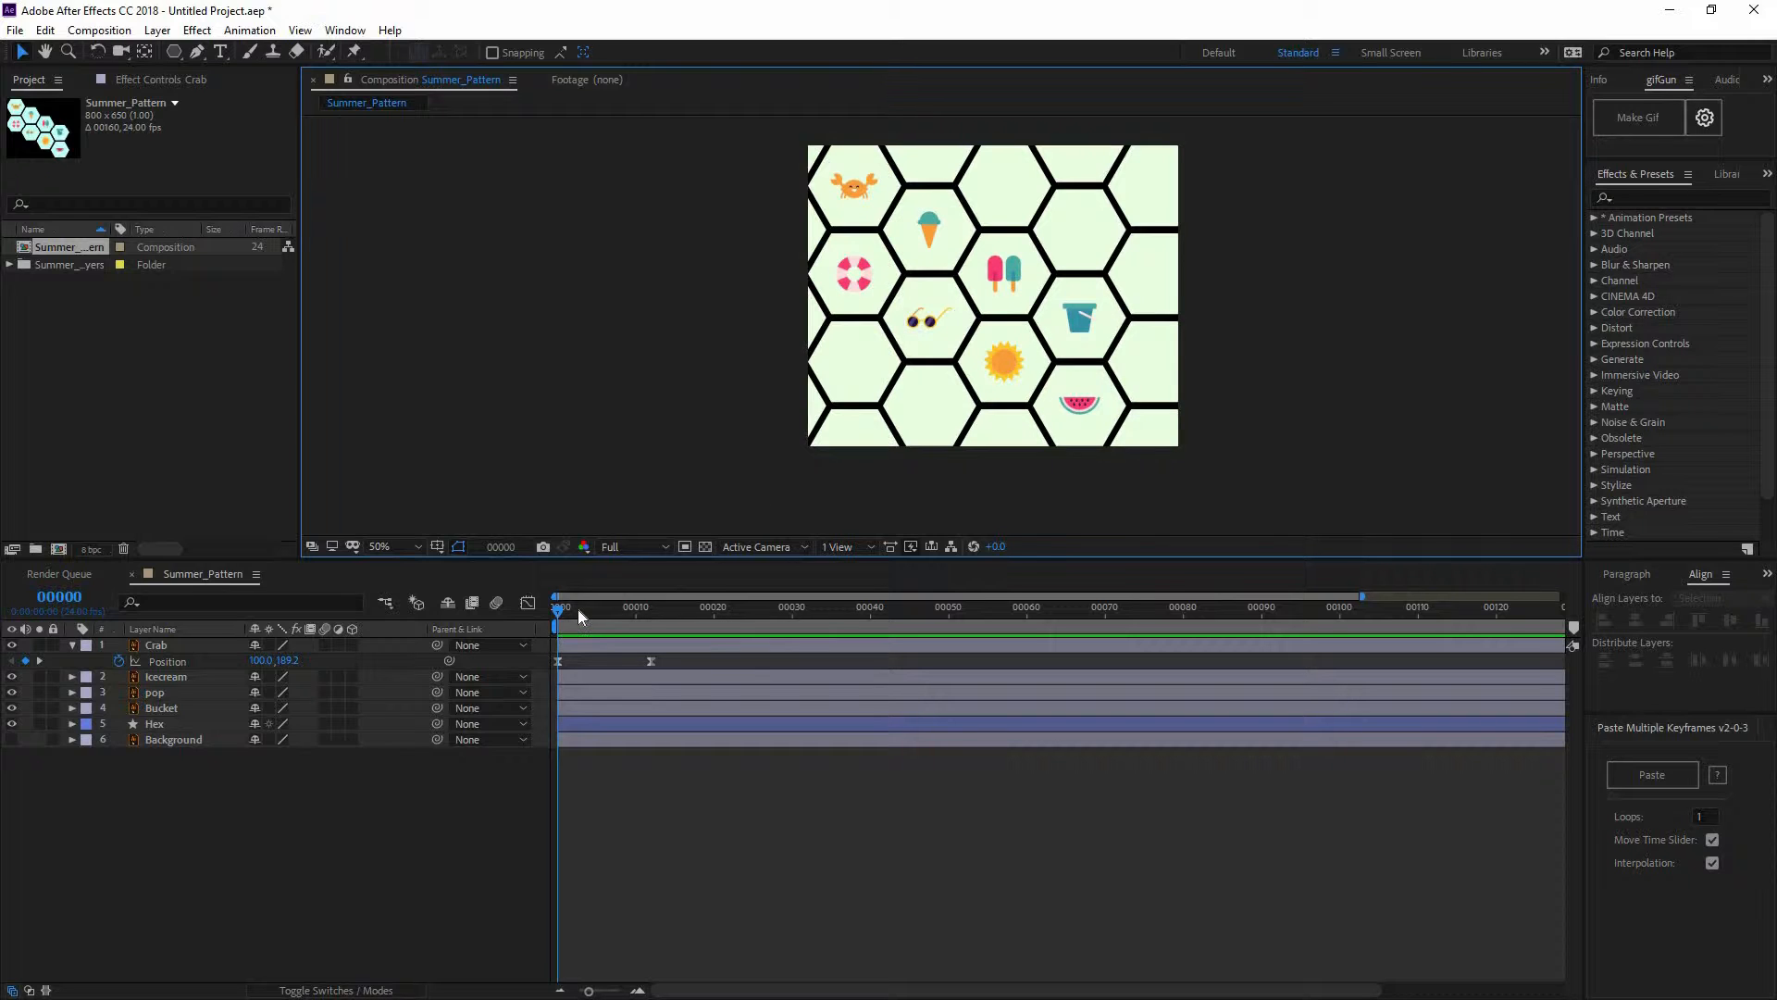
# Duplicate the Crab layer into Crab 2 and reveal its Position keyframes
pyautogui.moveTo(587, 609); pyautogui.dragTo(517, 693)
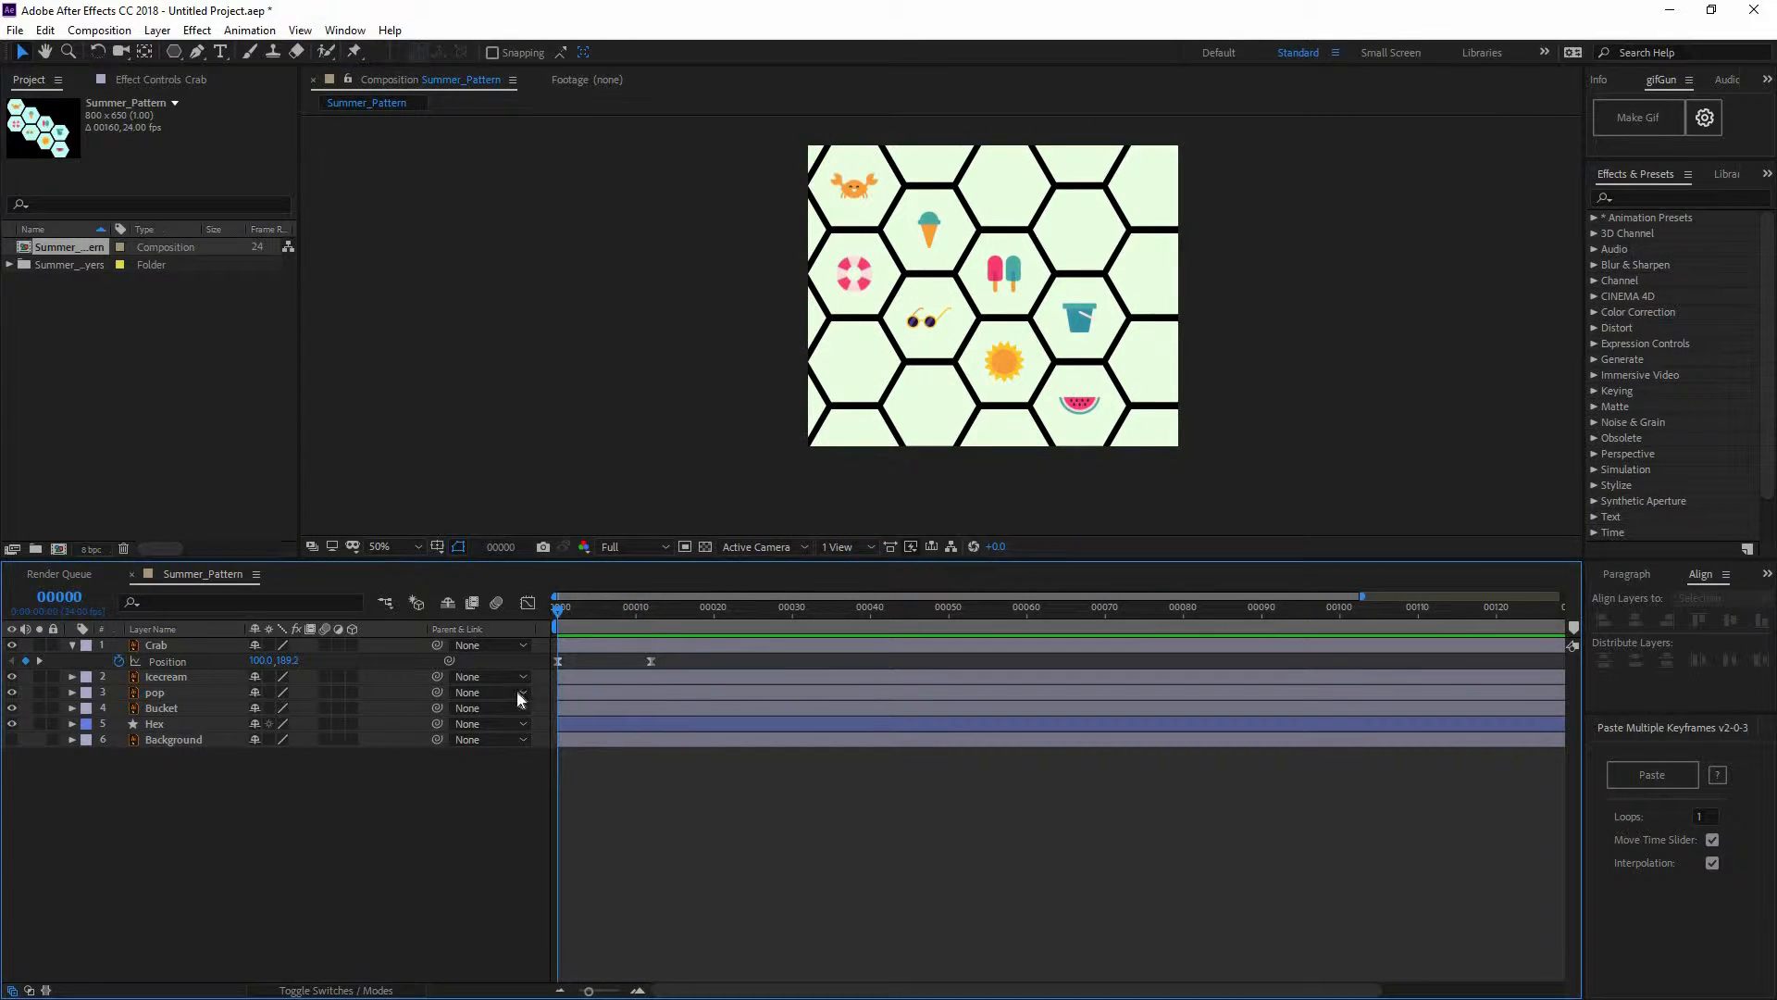
pyautogui.click(207, 652)
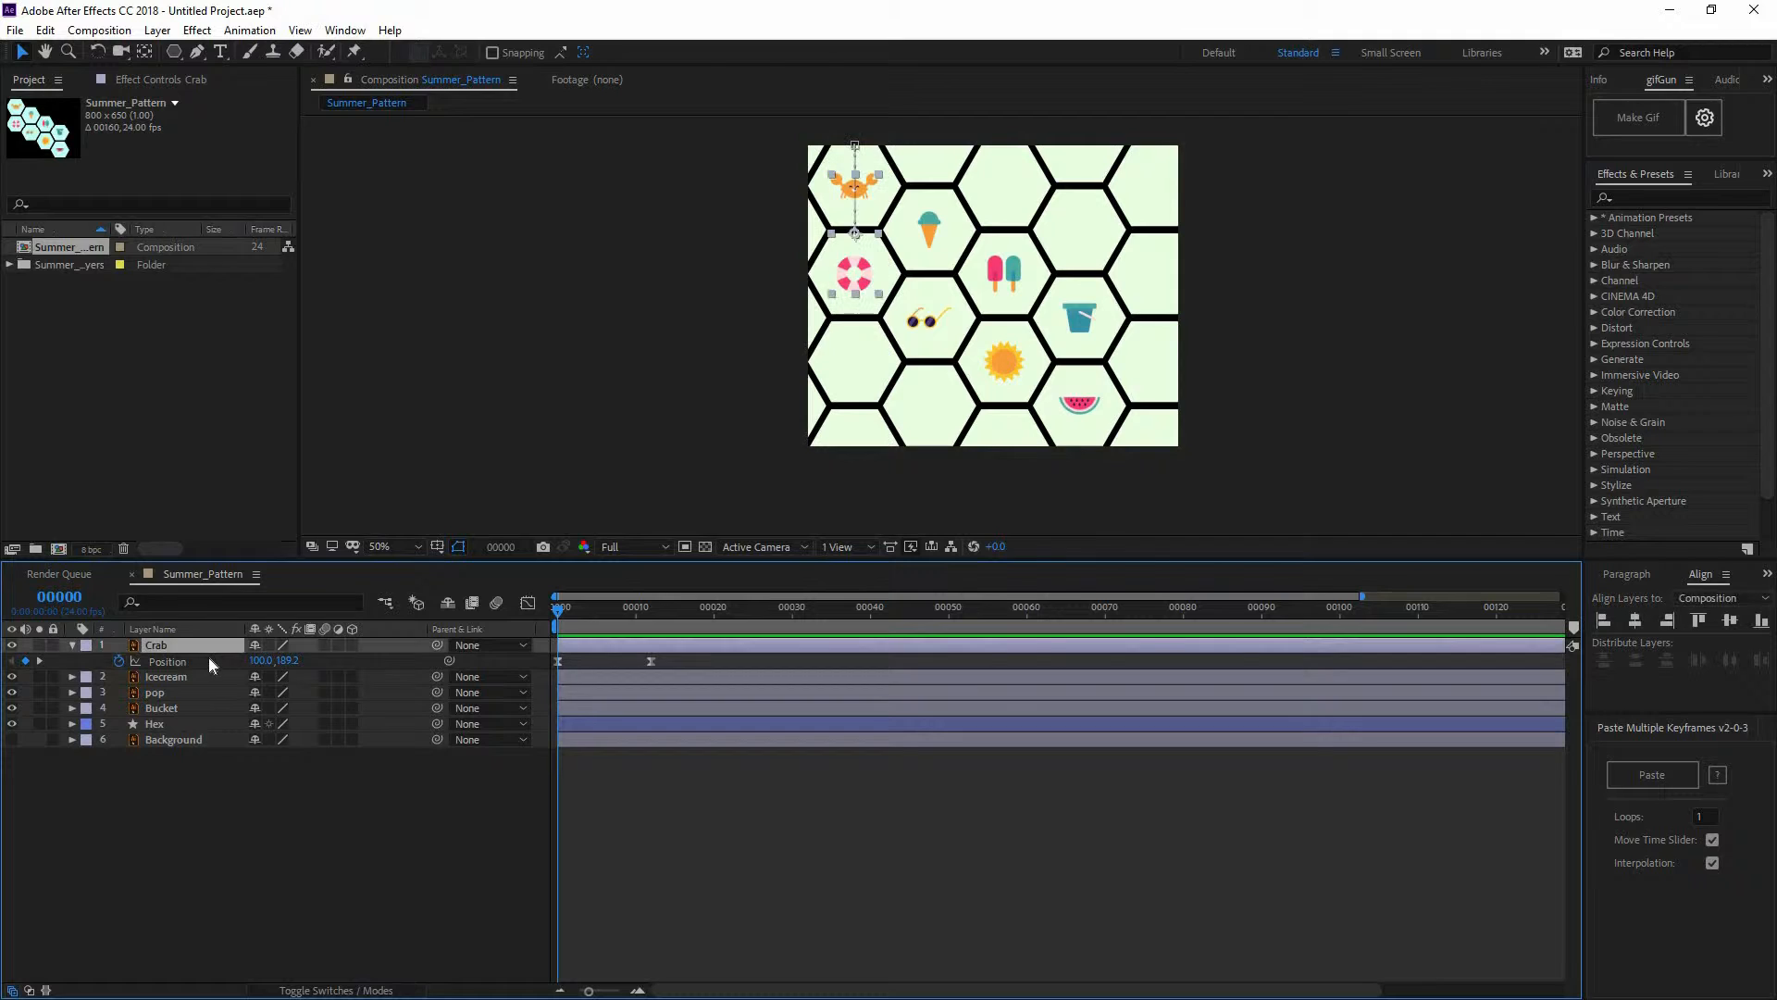
pyautogui.hotkey('ctrl', 'd')
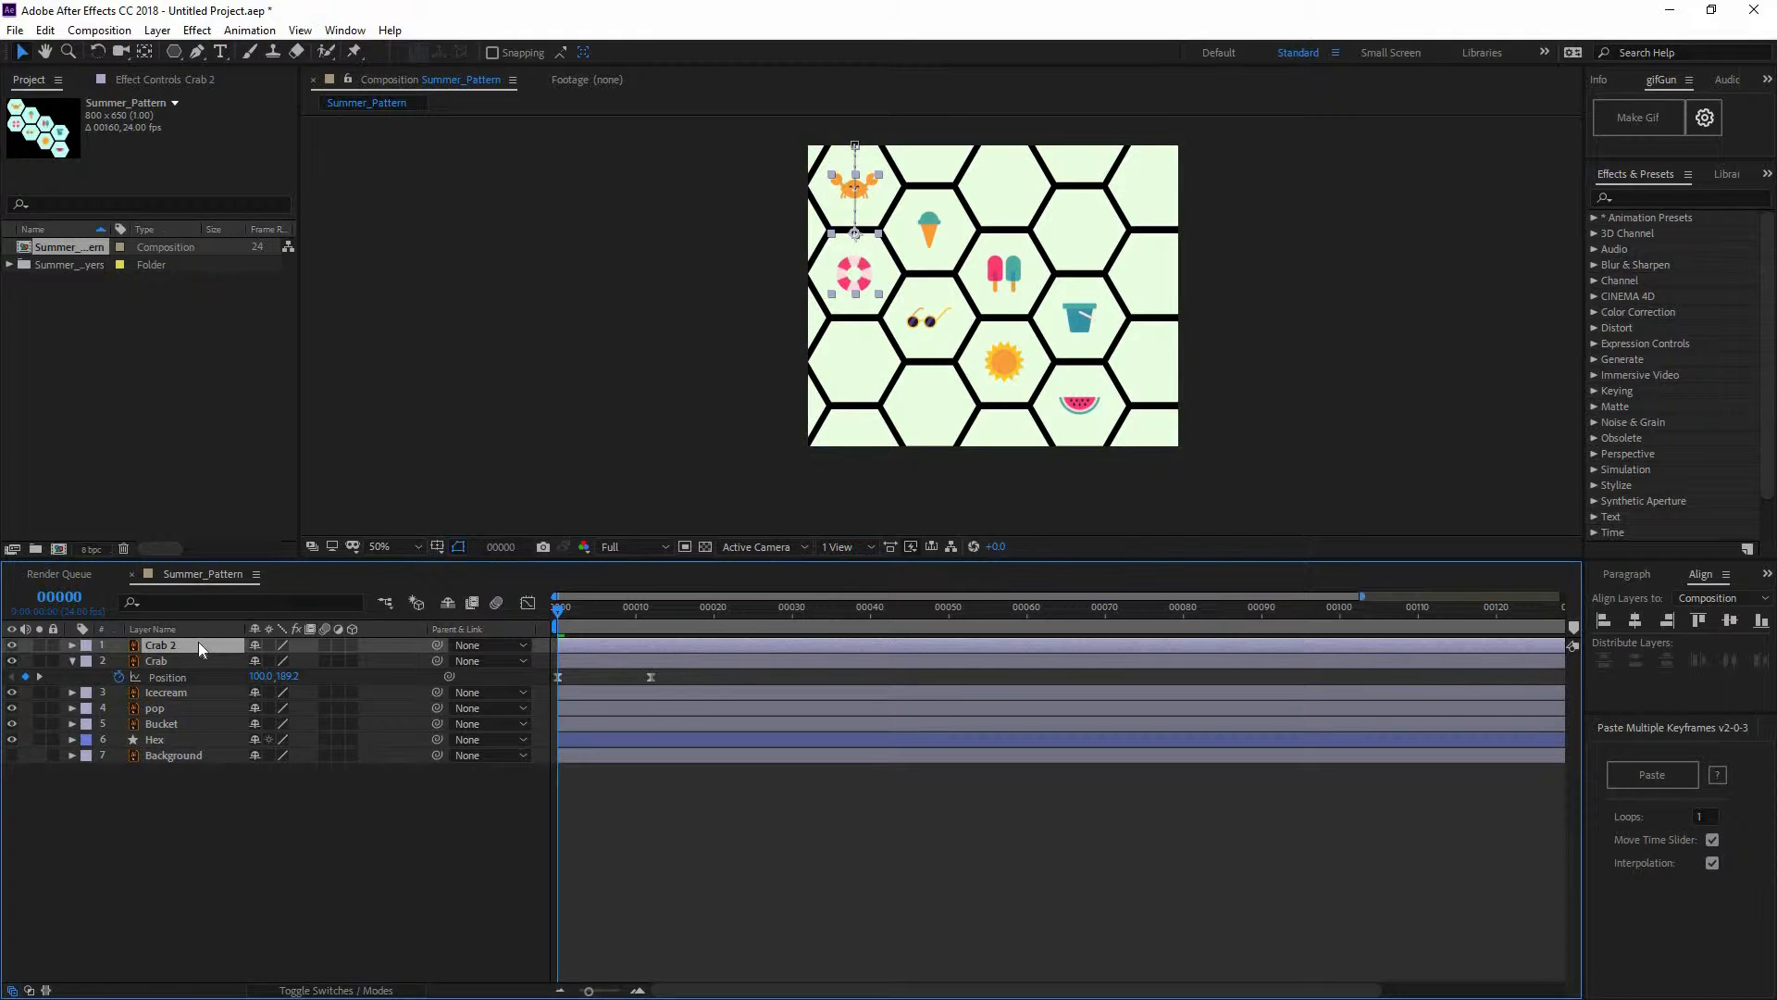
pyautogui.press('p')
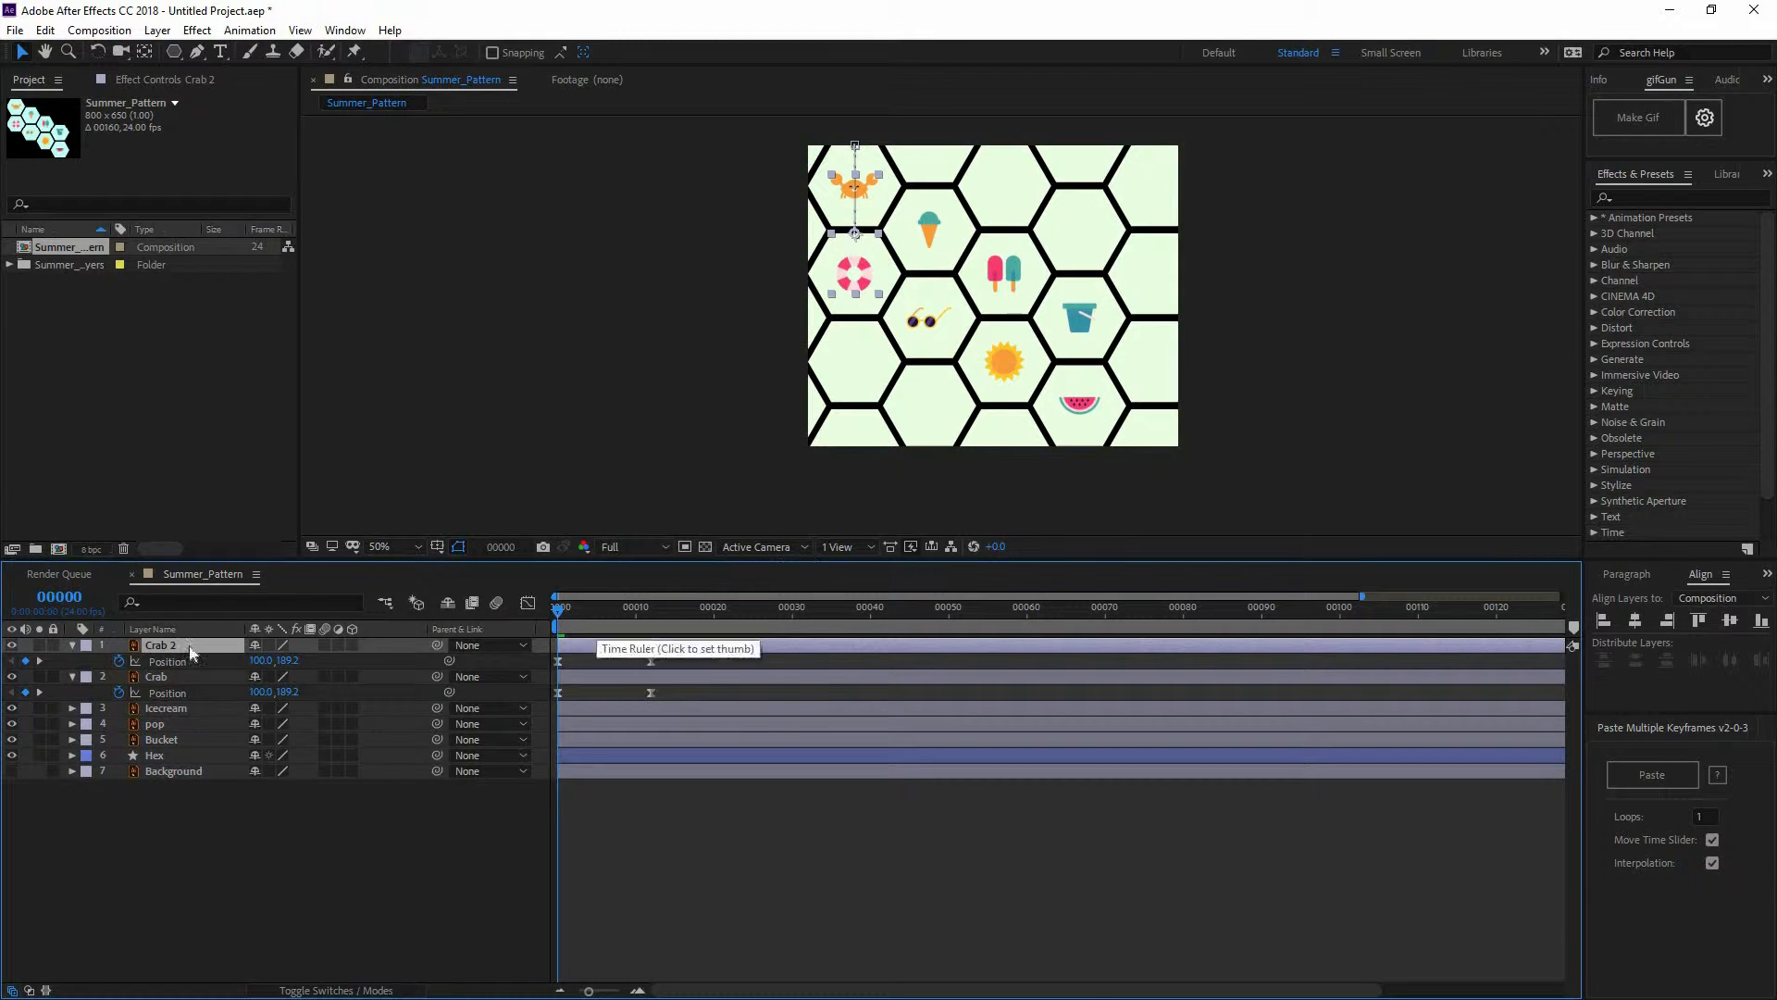
# Clear Crab 2's Position keyframes and place it in the lower left-column hexagon
pyautogui.click(119, 661)
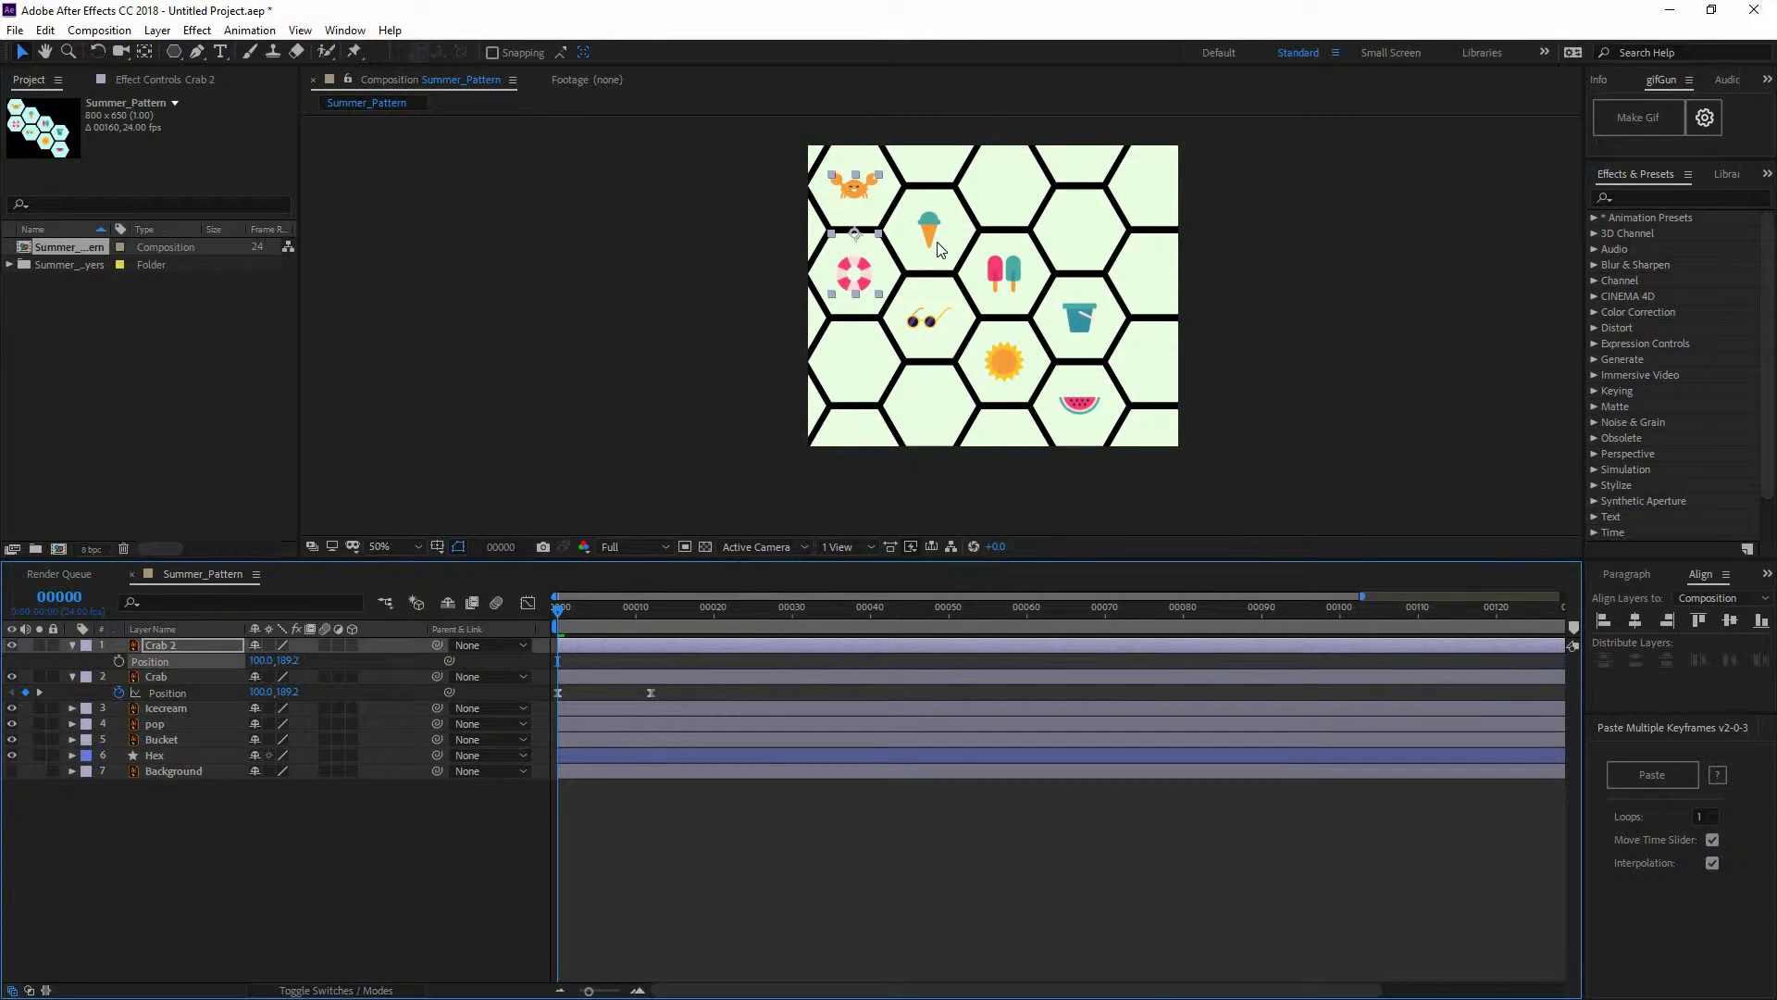
pyautogui.moveTo(855, 212); pyautogui.dragTo(929, 385)
pyautogui.scroll(4, 787, 397)
pyautogui.press('Down')
pyautogui.press('Down')
pyautogui.press('Down')
pyautogui.press('Down')
pyautogui.press('Down')
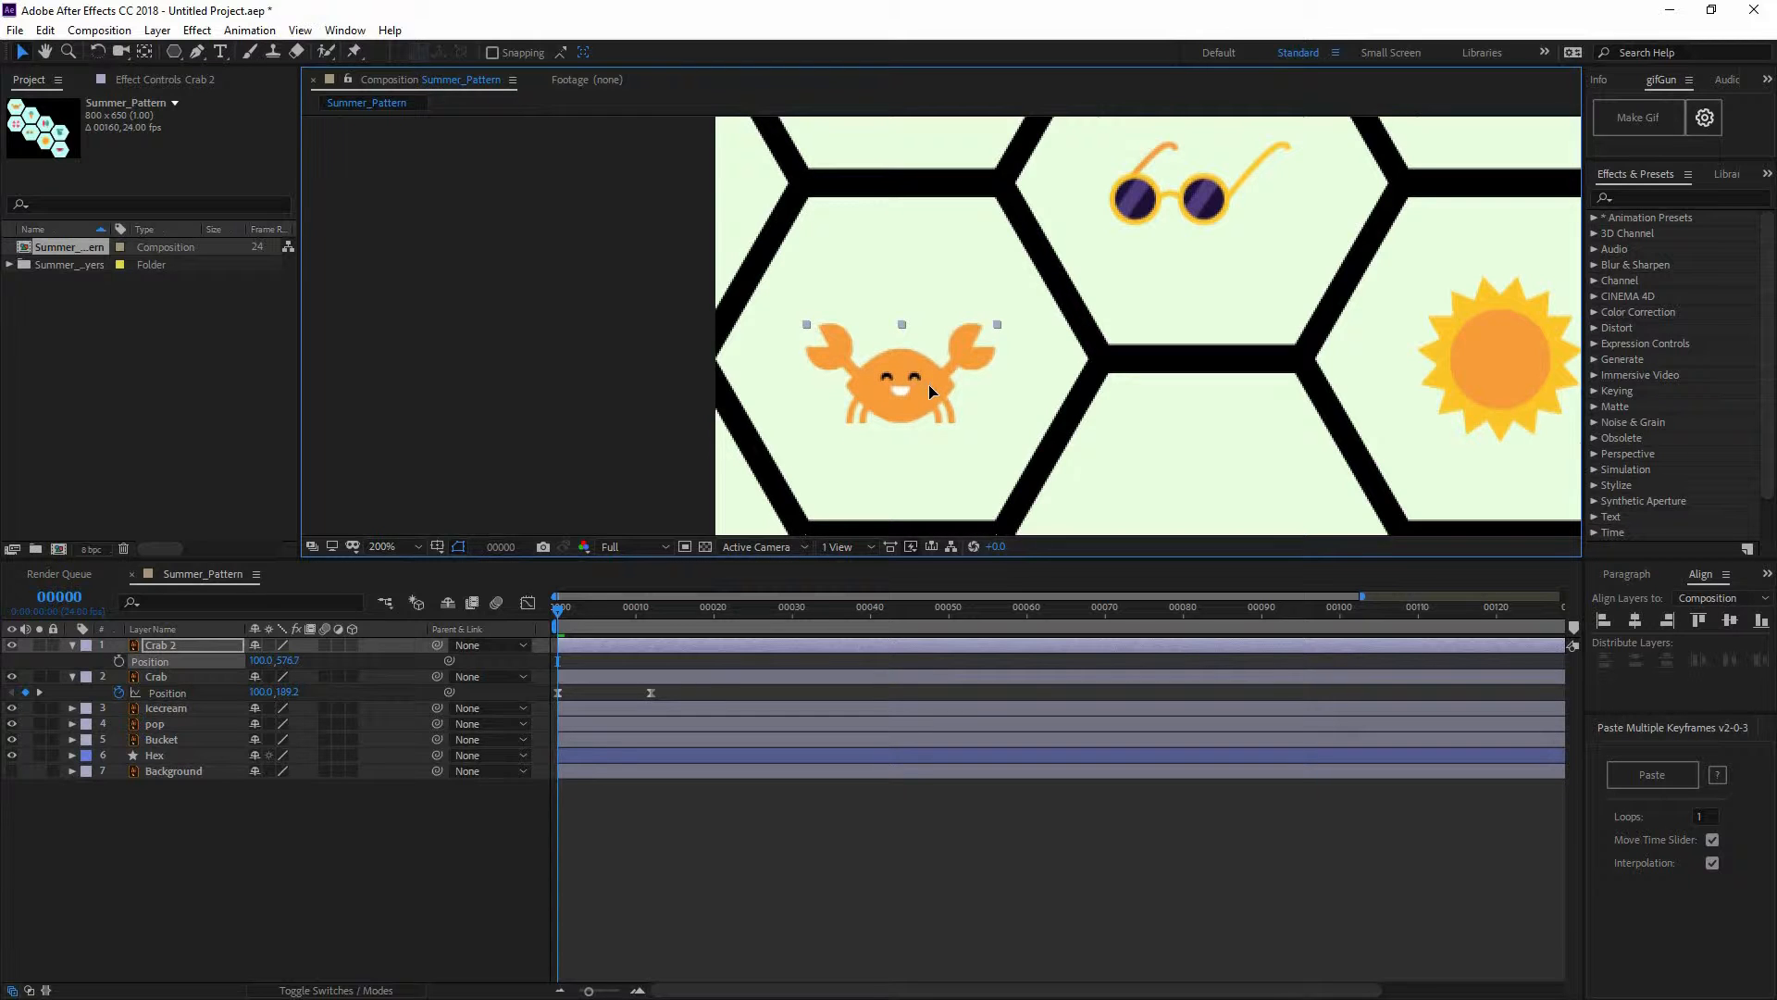
pyautogui.press('Down')
pyautogui.scroll(-4, 1176, 381)
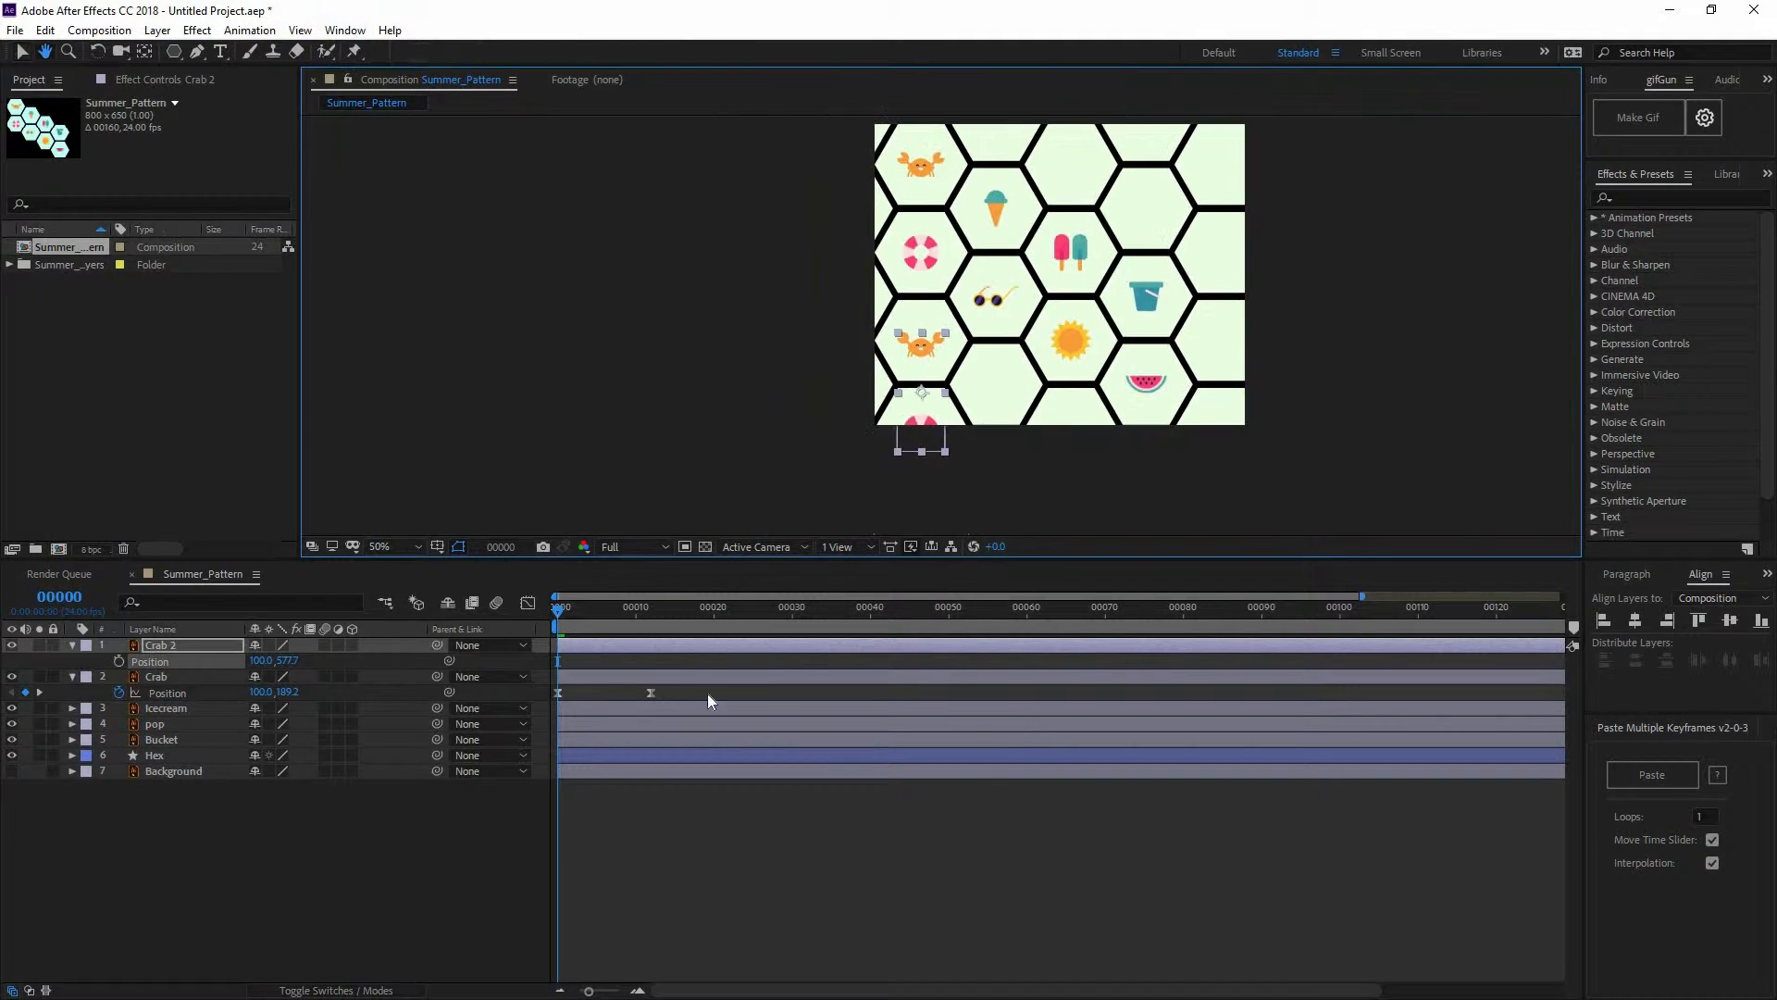
pyautogui.moveTo(707, 693); pyautogui.dragTo(684, 734)
pyautogui.click(625, 843)
# Parent Crab 2 to the original Crab layer
pyautogui.moveTo(556, 610); pyautogui.dragTo(477, 624)
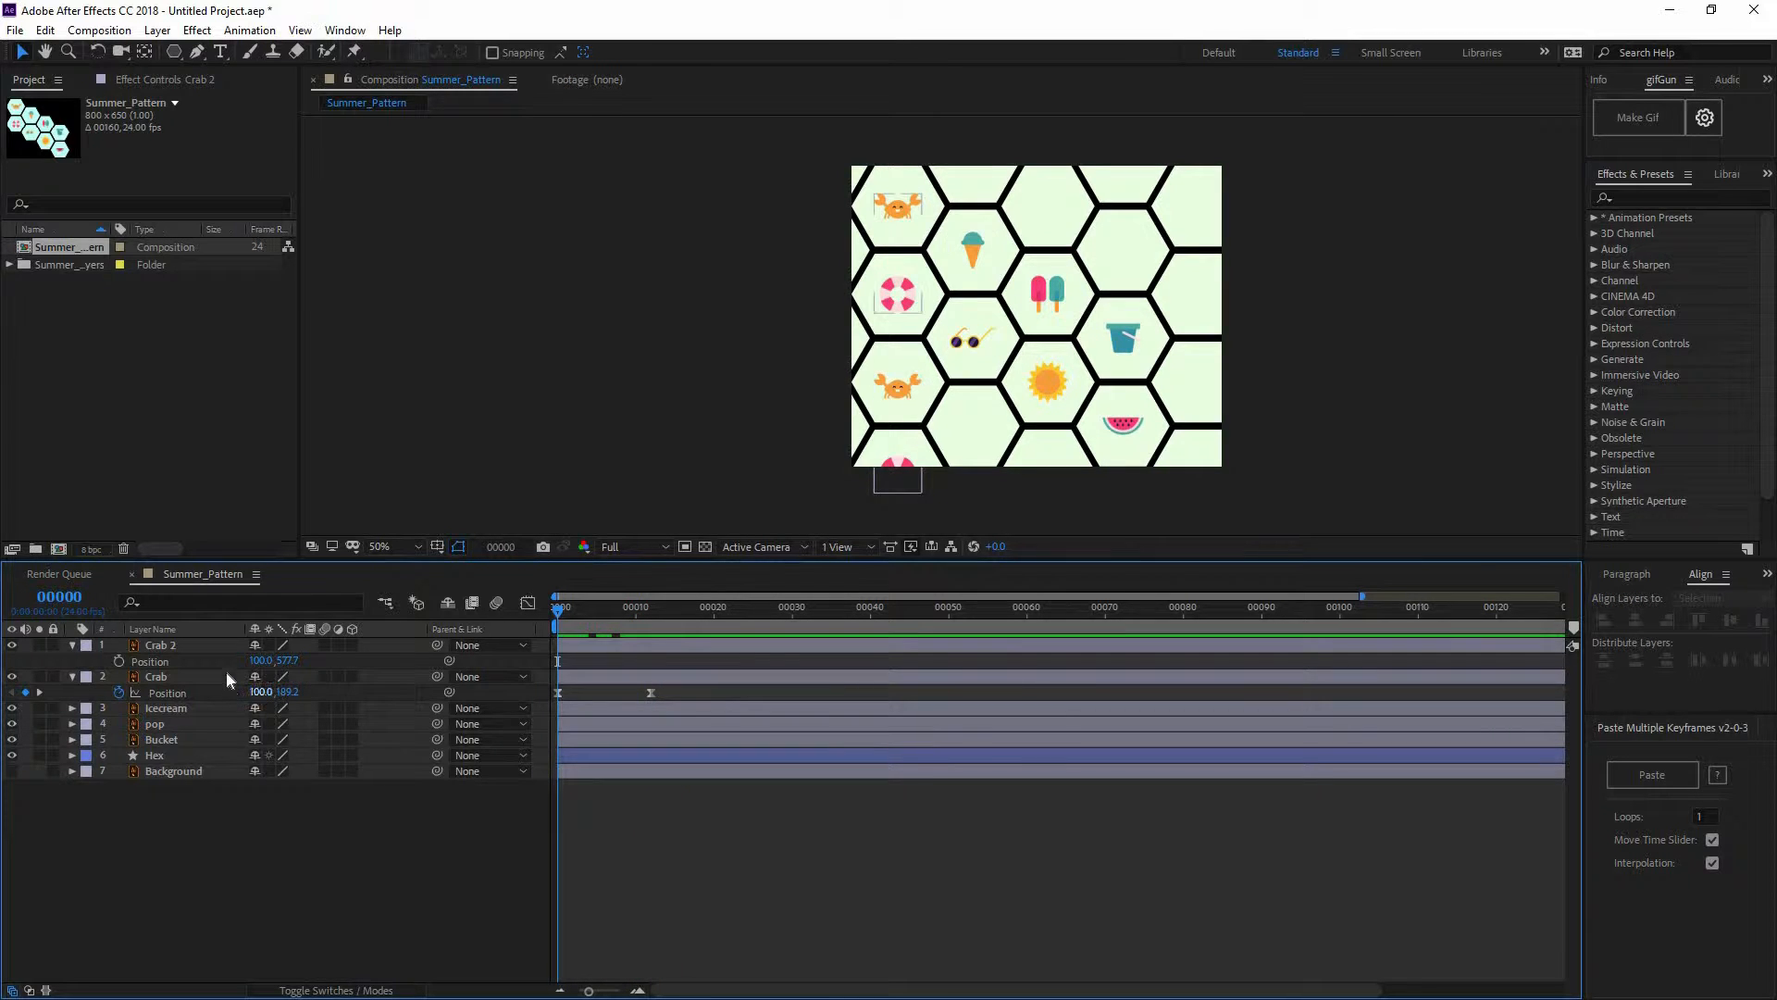
pyautogui.click(374, 675)
pyautogui.click(374, 646)
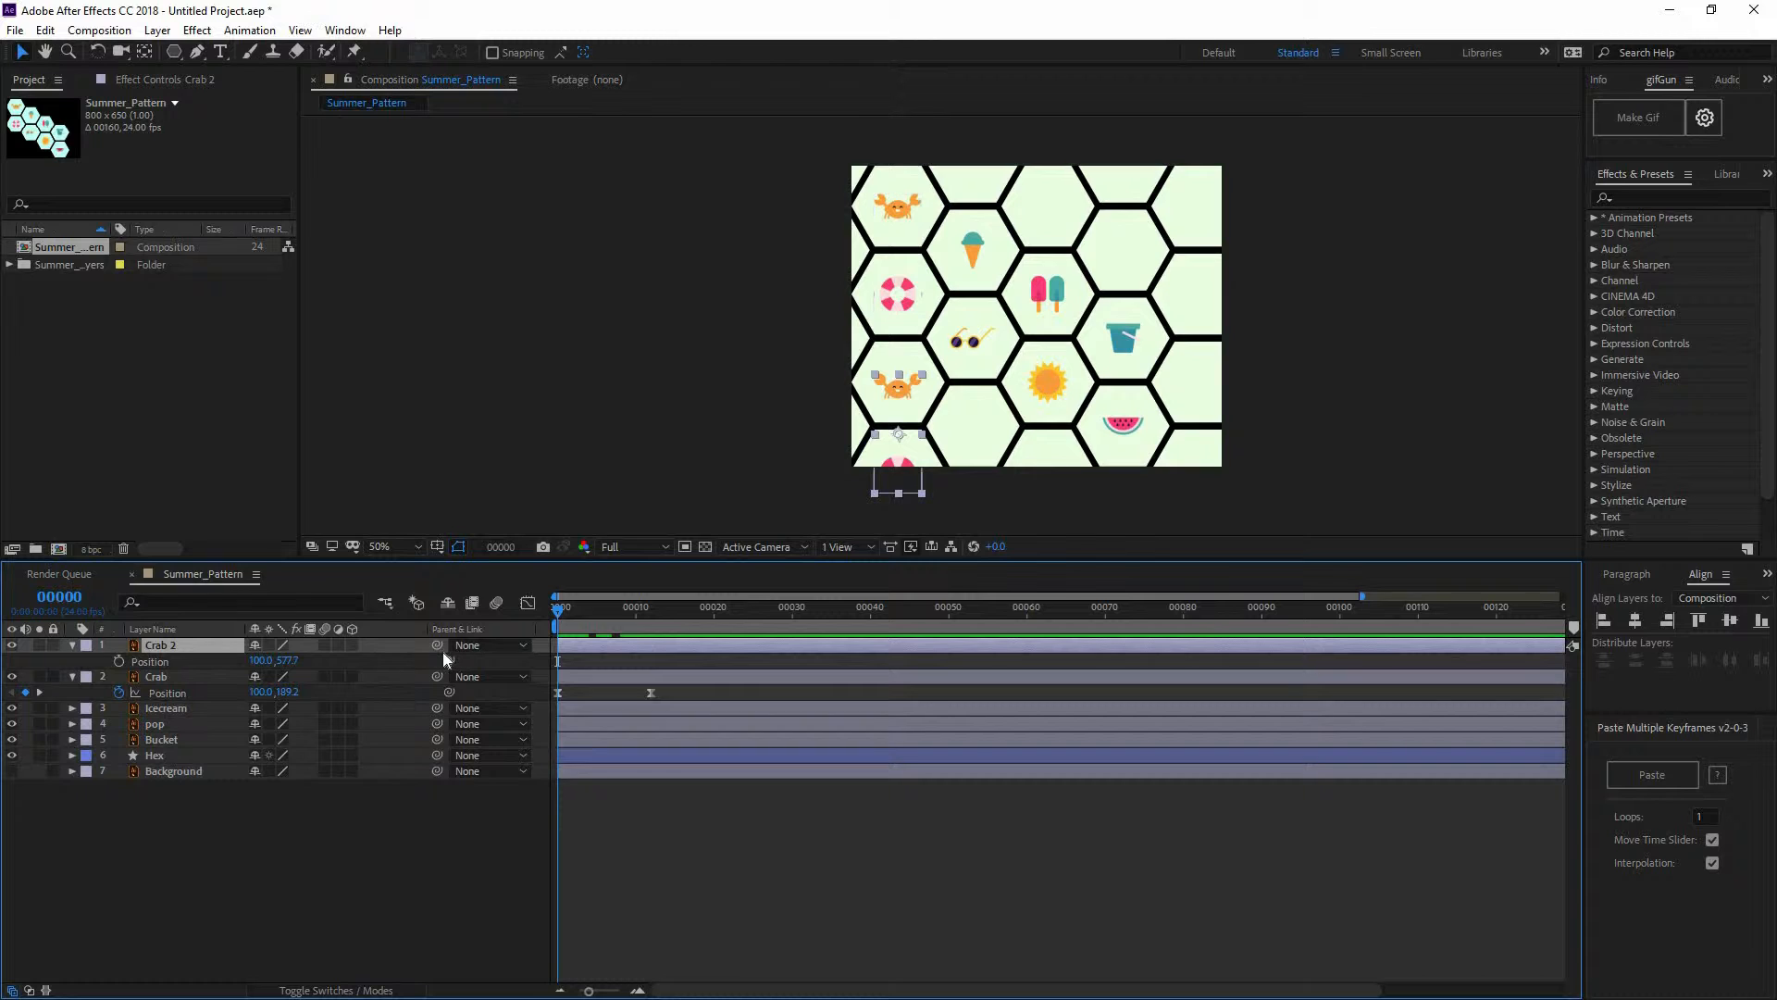
pyautogui.moveTo(437, 645); pyautogui.dragTo(208, 677)
pyautogui.click(324, 887)
pyautogui.press('space')
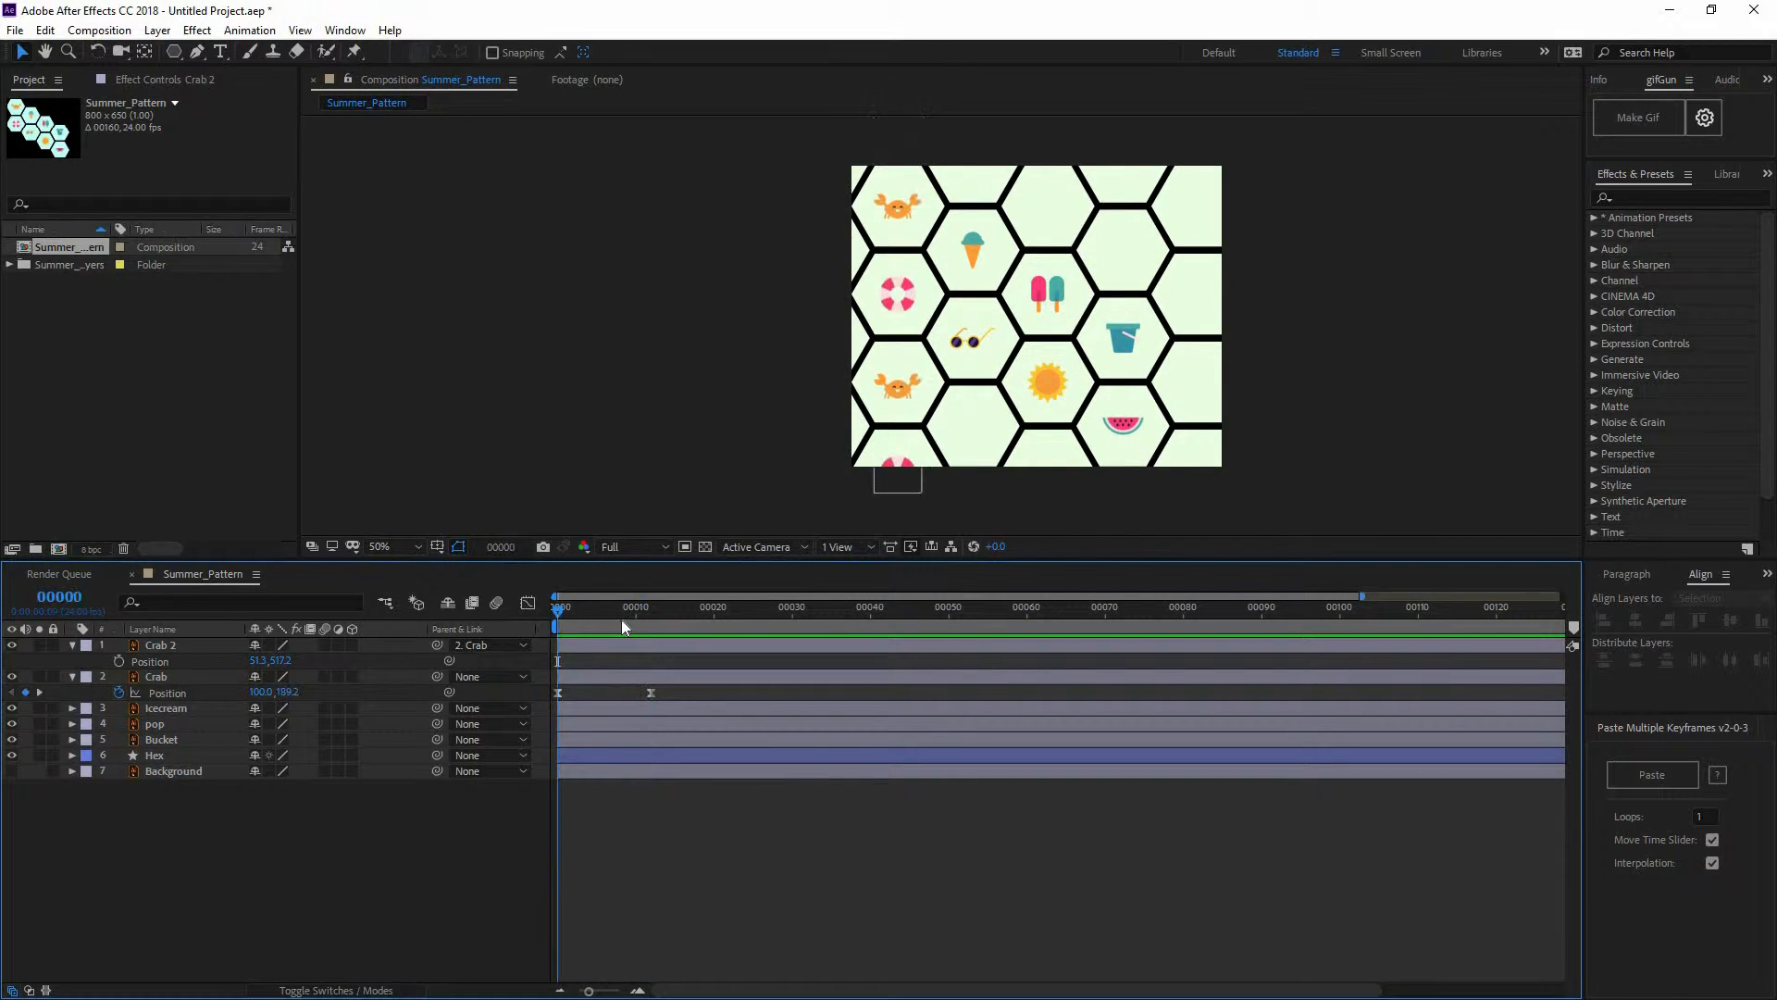
pyautogui.moveTo(697, 622); pyautogui.dragTo(475, 620)
pyautogui.moveTo(663, 627); pyautogui.dragTo(682, 625)
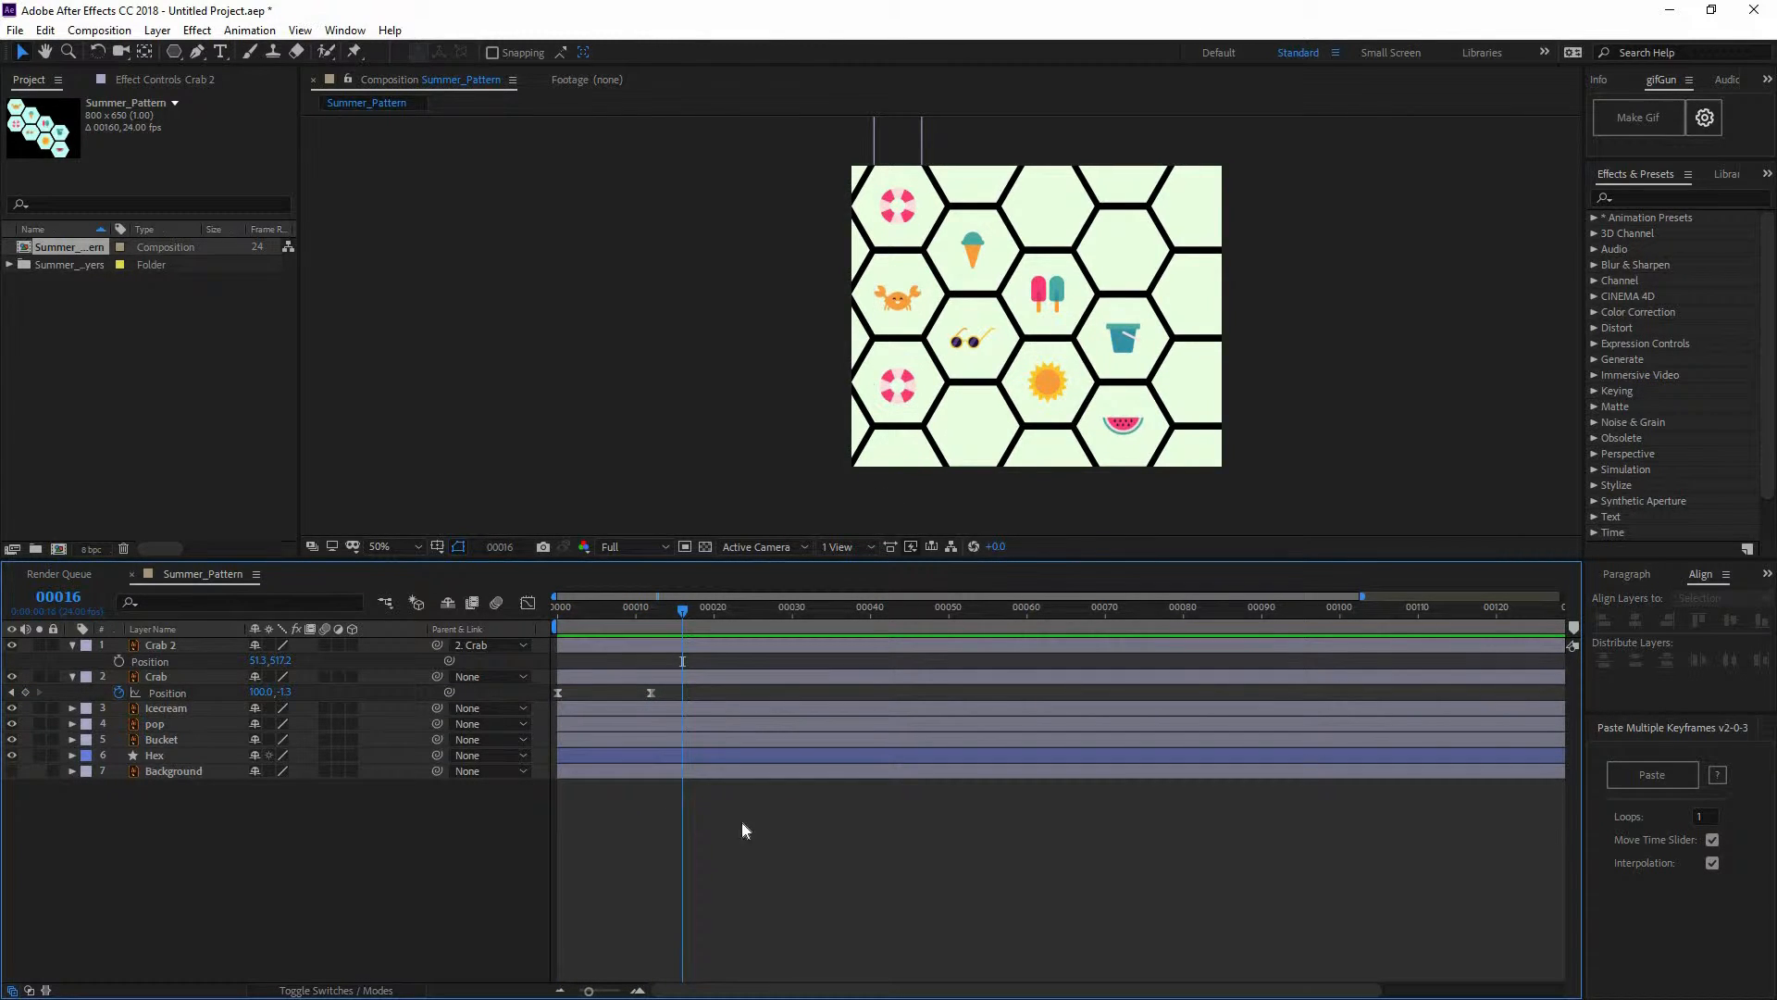
pyautogui.moveTo(644, 623); pyautogui.dragTo(364, 657)
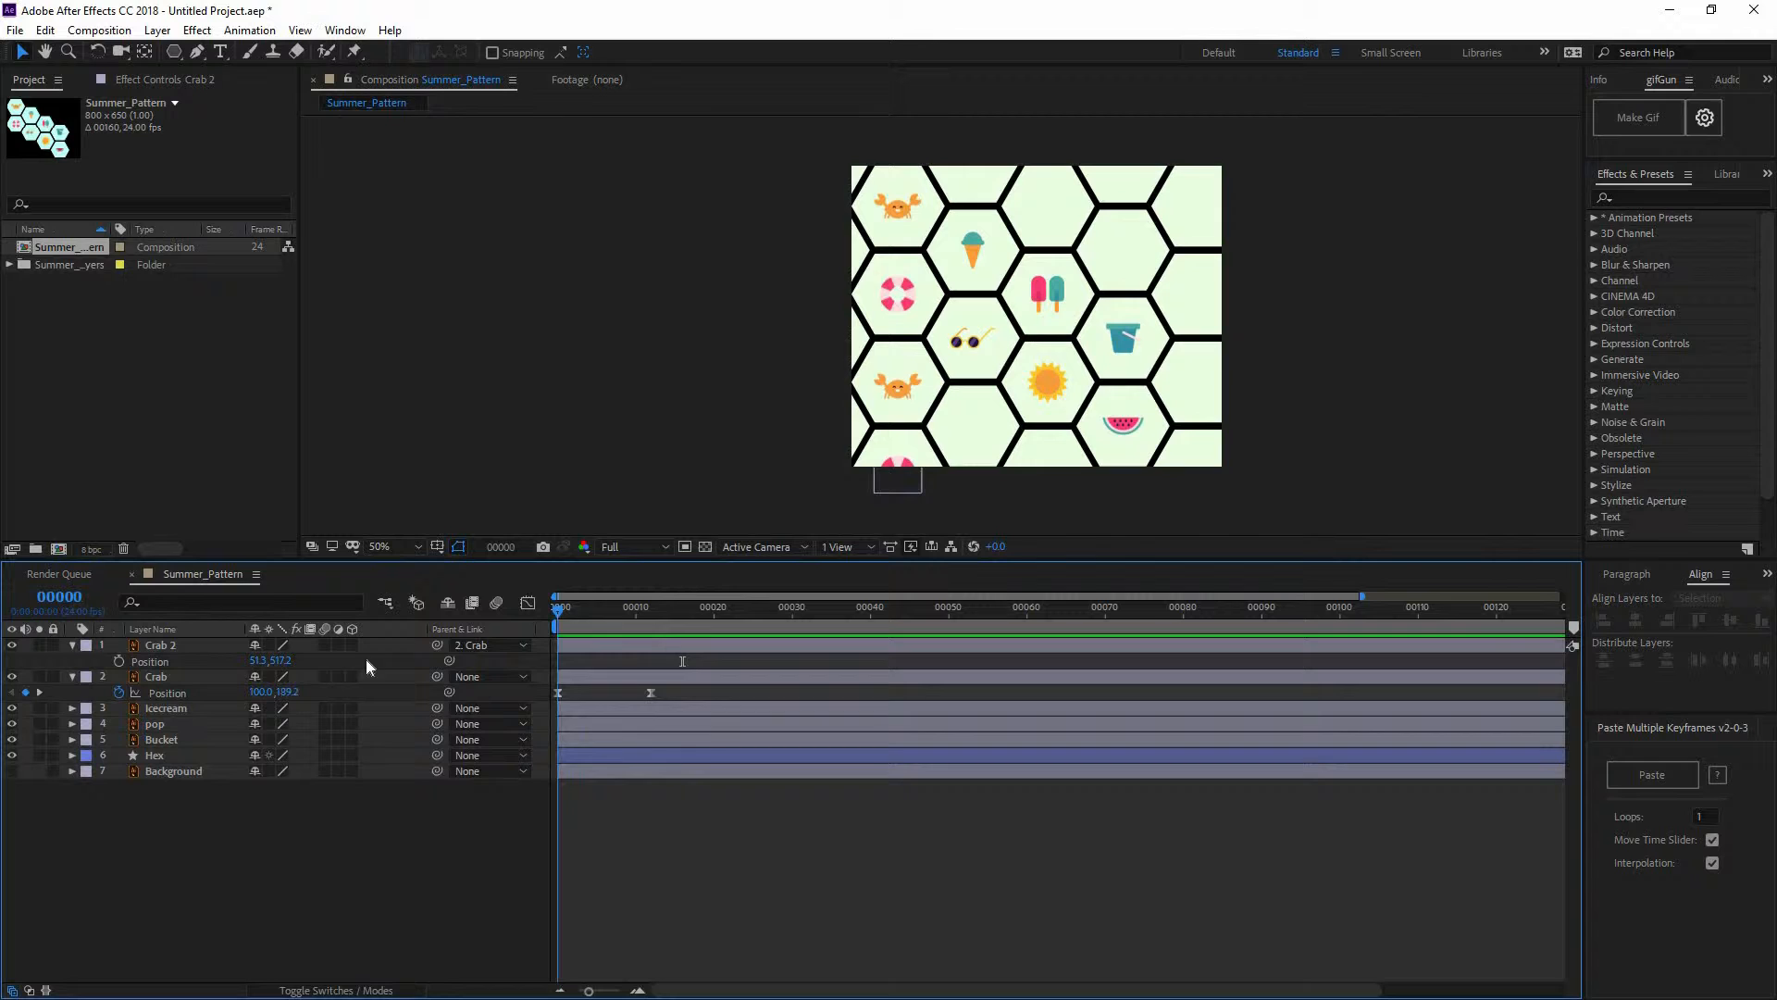
pyautogui.click(202, 645)
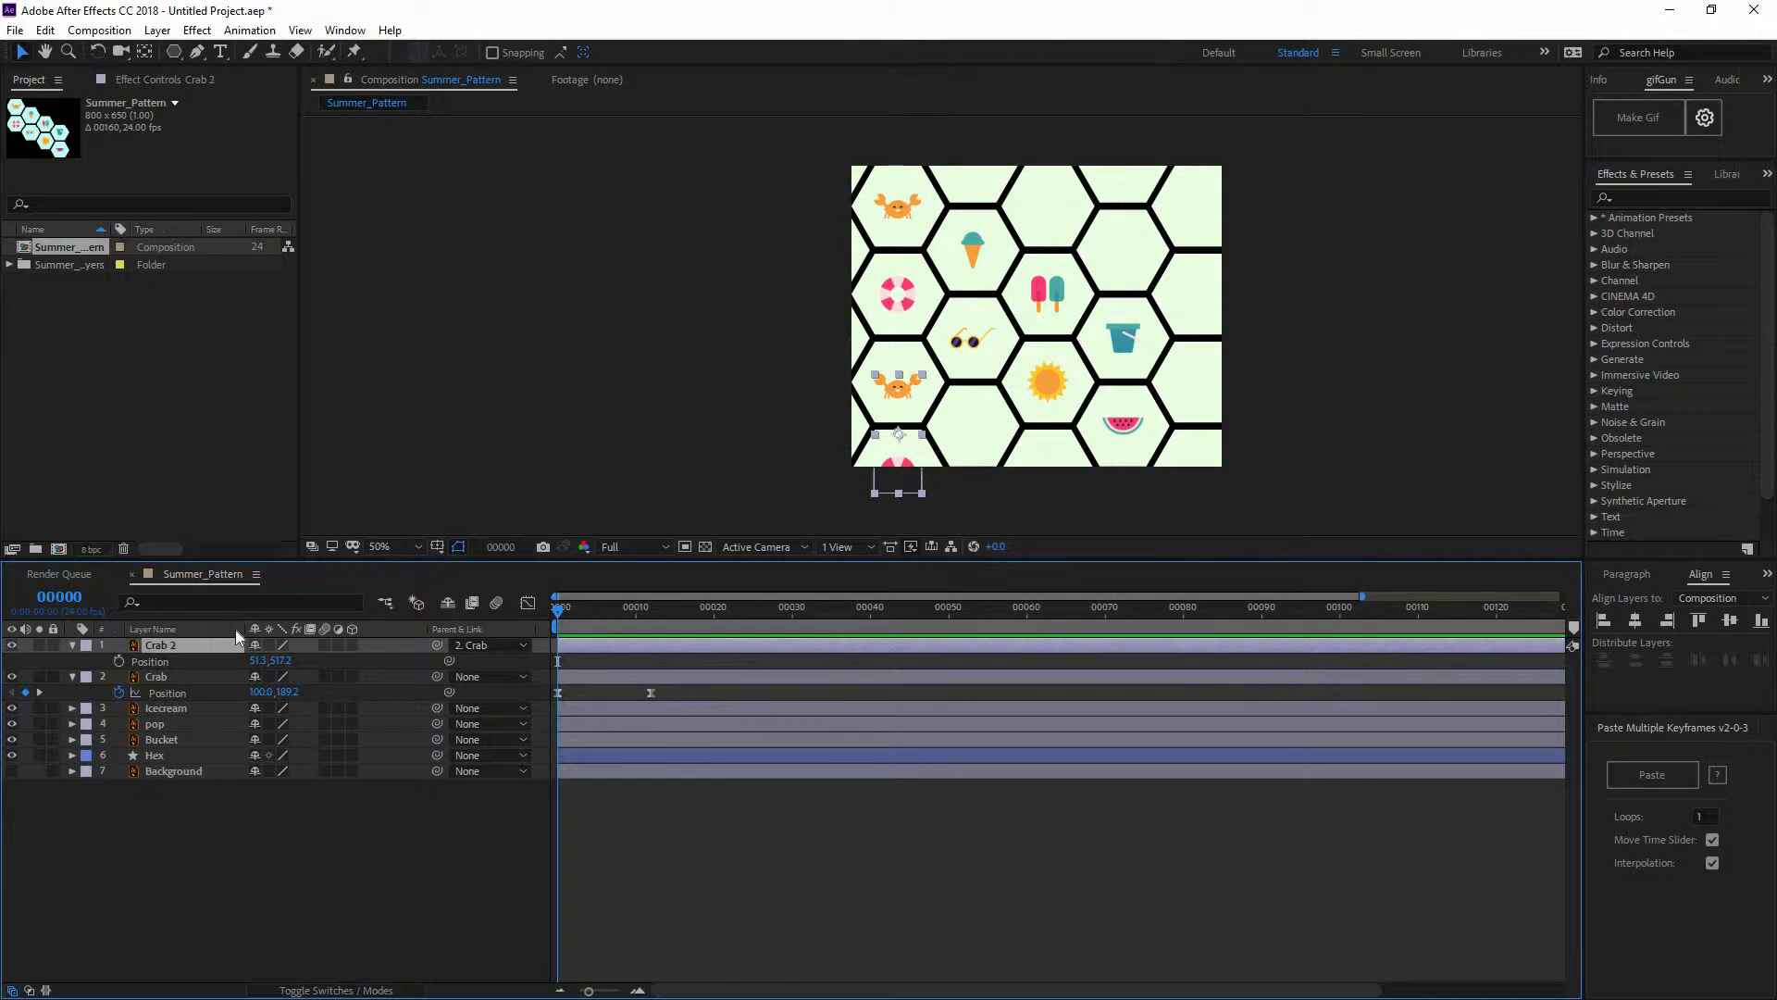
# Duplicate Crab 2 into Crab 3 and set its Parent to None
pyautogui.hotkey('ctrl', 'd')
pyautogui.moveTo(619, 622)
pyautogui.mouseDown()
pyautogui.moveTo(707, 622)
pyautogui.moveTo(604, 637)
pyautogui.mouseUp()
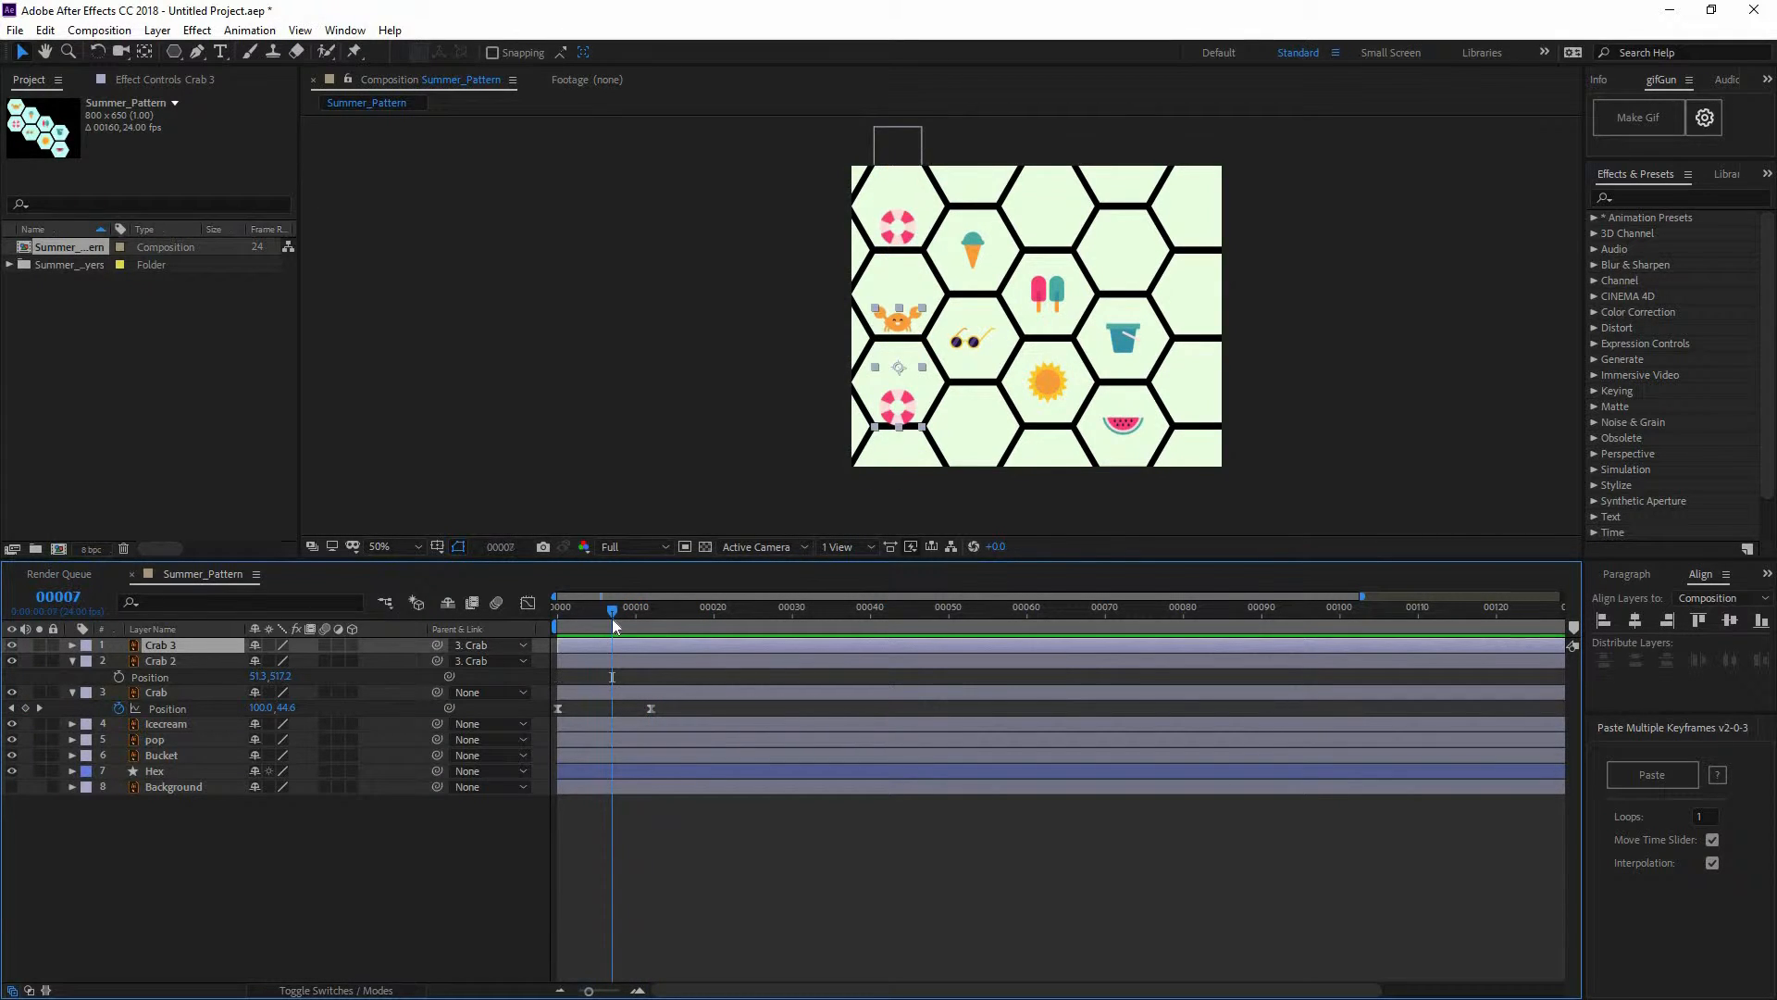
pyautogui.press('Home')
pyautogui.click(489, 645)
pyautogui.click(519, 664)
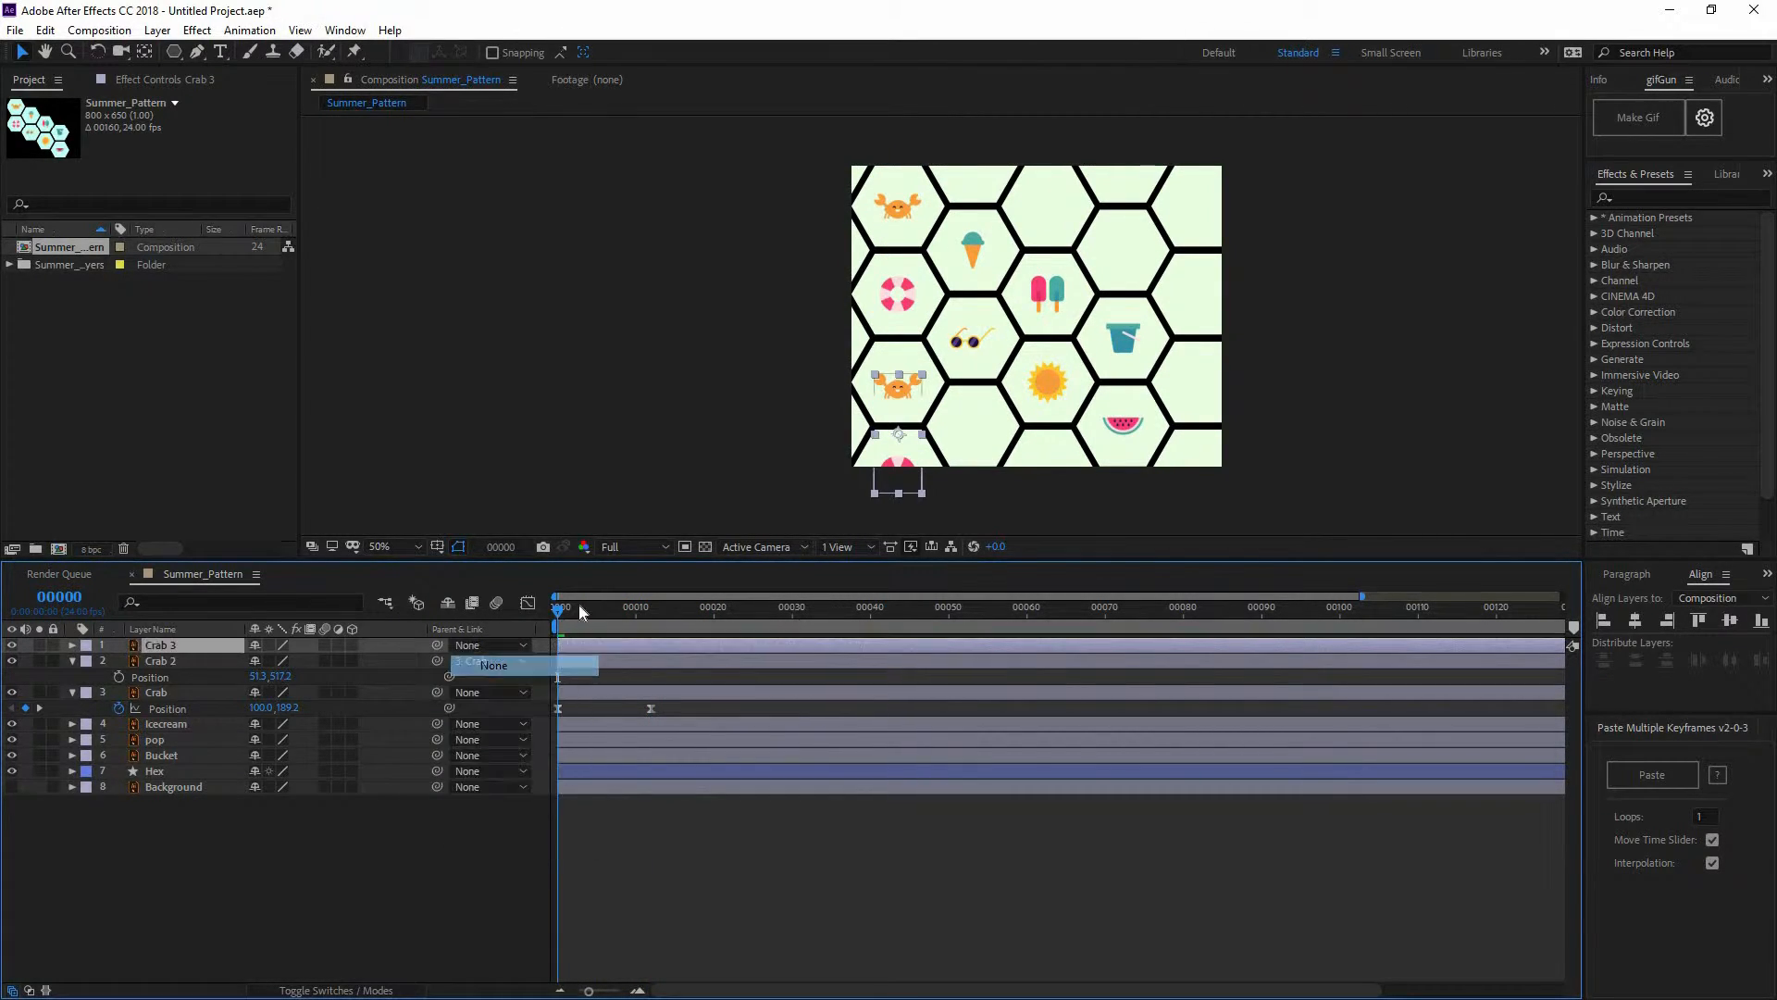
# Move Crab 3 down to the bottom hexagon of the left column
pyautogui.moveTo(628, 607); pyautogui.dragTo(682, 608)
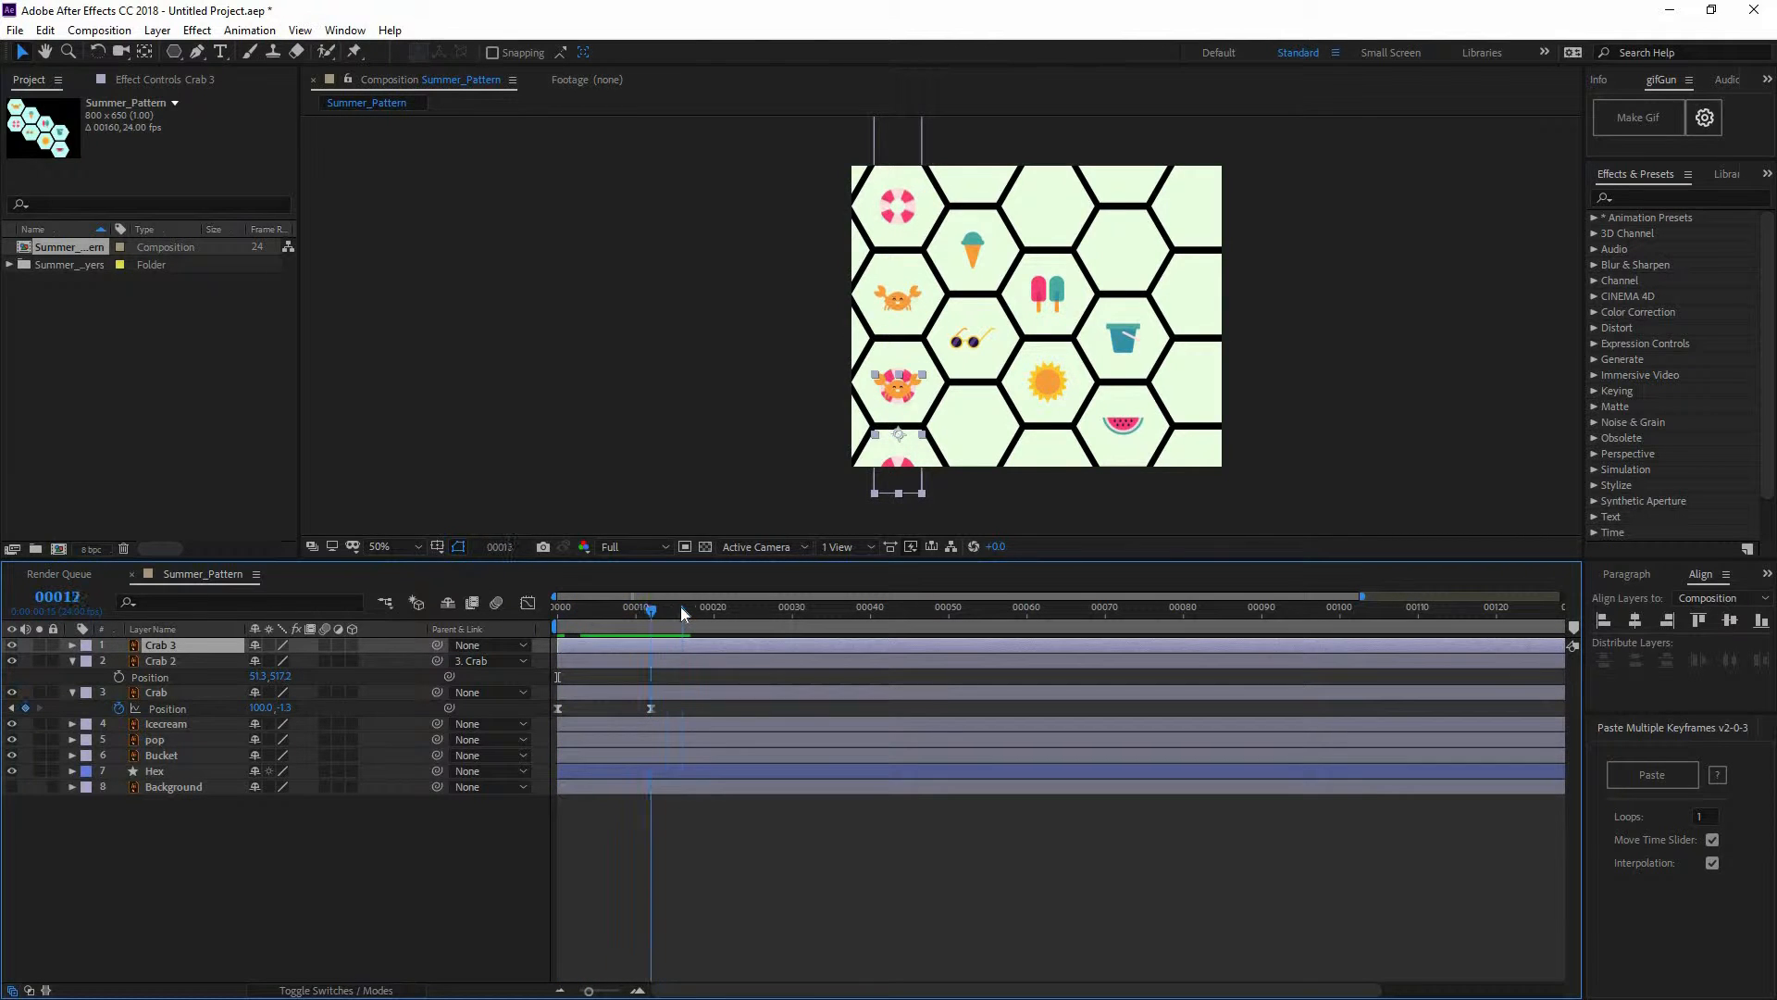
pyautogui.scroll(1, 903, 459)
pyautogui.moveTo(829, 342); pyautogui.dragTo(766, 241)
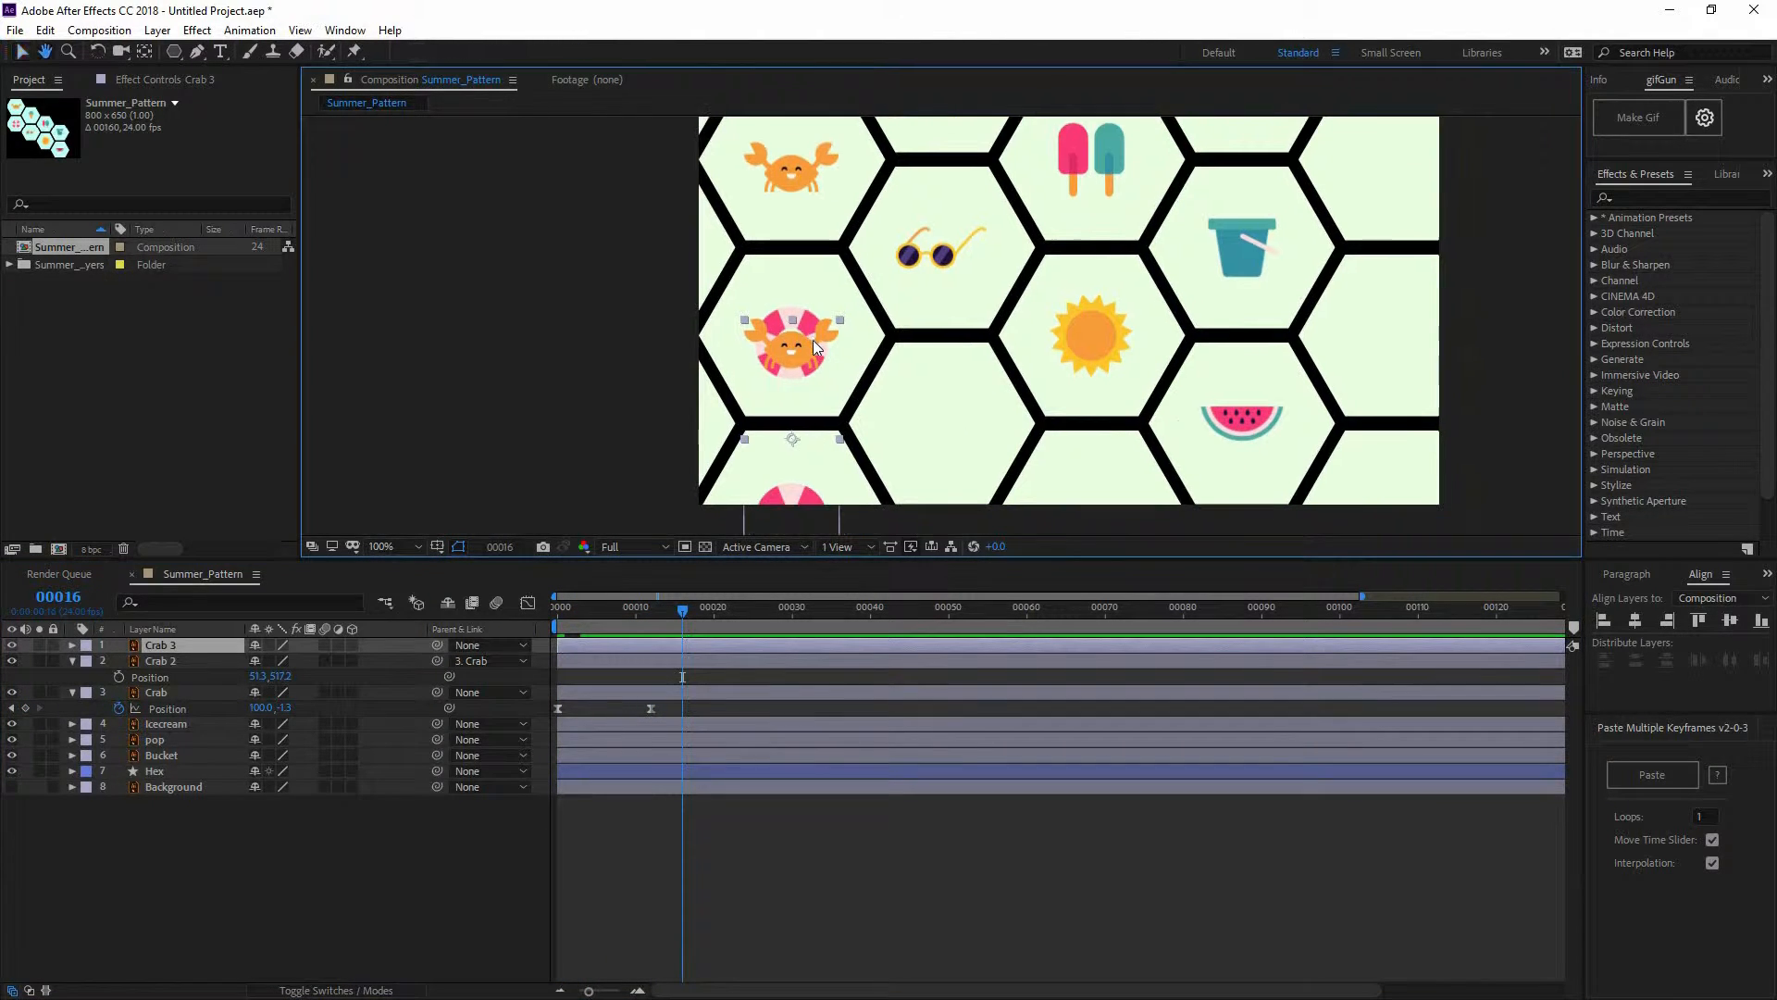
pyautogui.moveTo(813, 340); pyautogui.dragTo(808, 512)
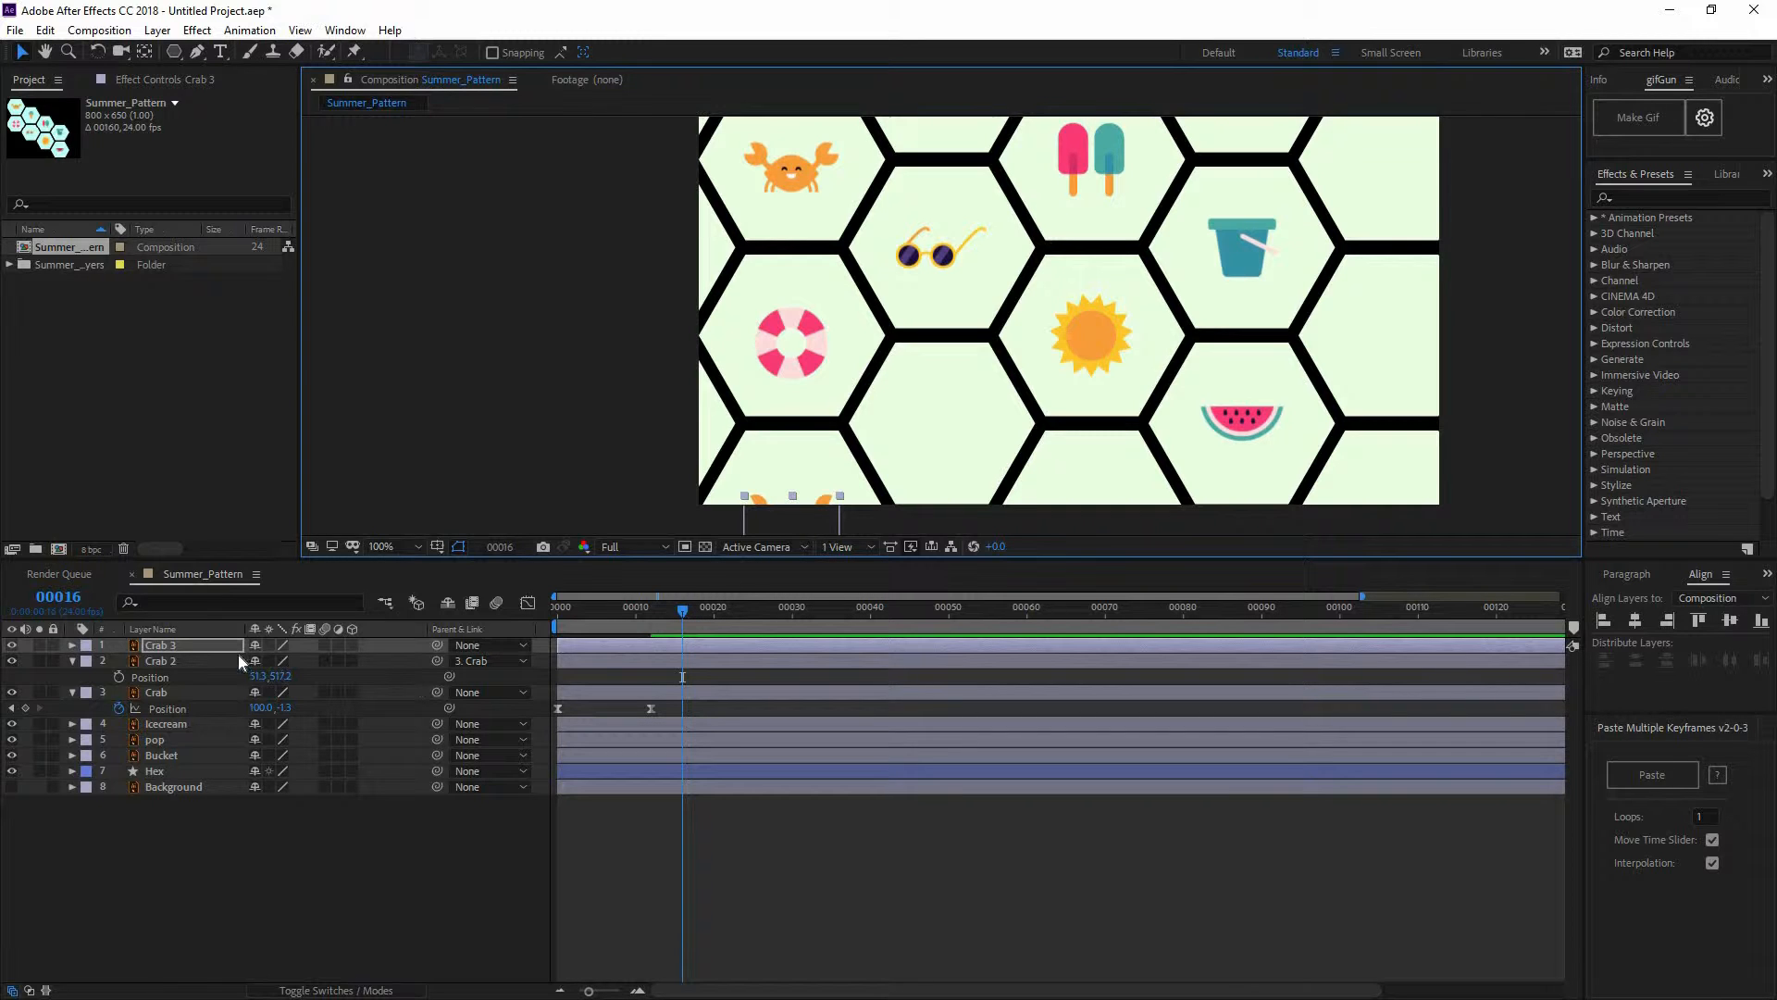
# Parent Crab 3 to the original Crab layer
pyautogui.moveTo(435, 646); pyautogui.dragTo(209, 692)
pyautogui.click(639, 872)
pyautogui.moveTo(667, 615); pyautogui.dragTo(444, 608)
pyautogui.scroll(-1, 837, 359)
pyautogui.press('space')
pyautogui.moveTo(978, 339); pyautogui.dragTo(913, 442)
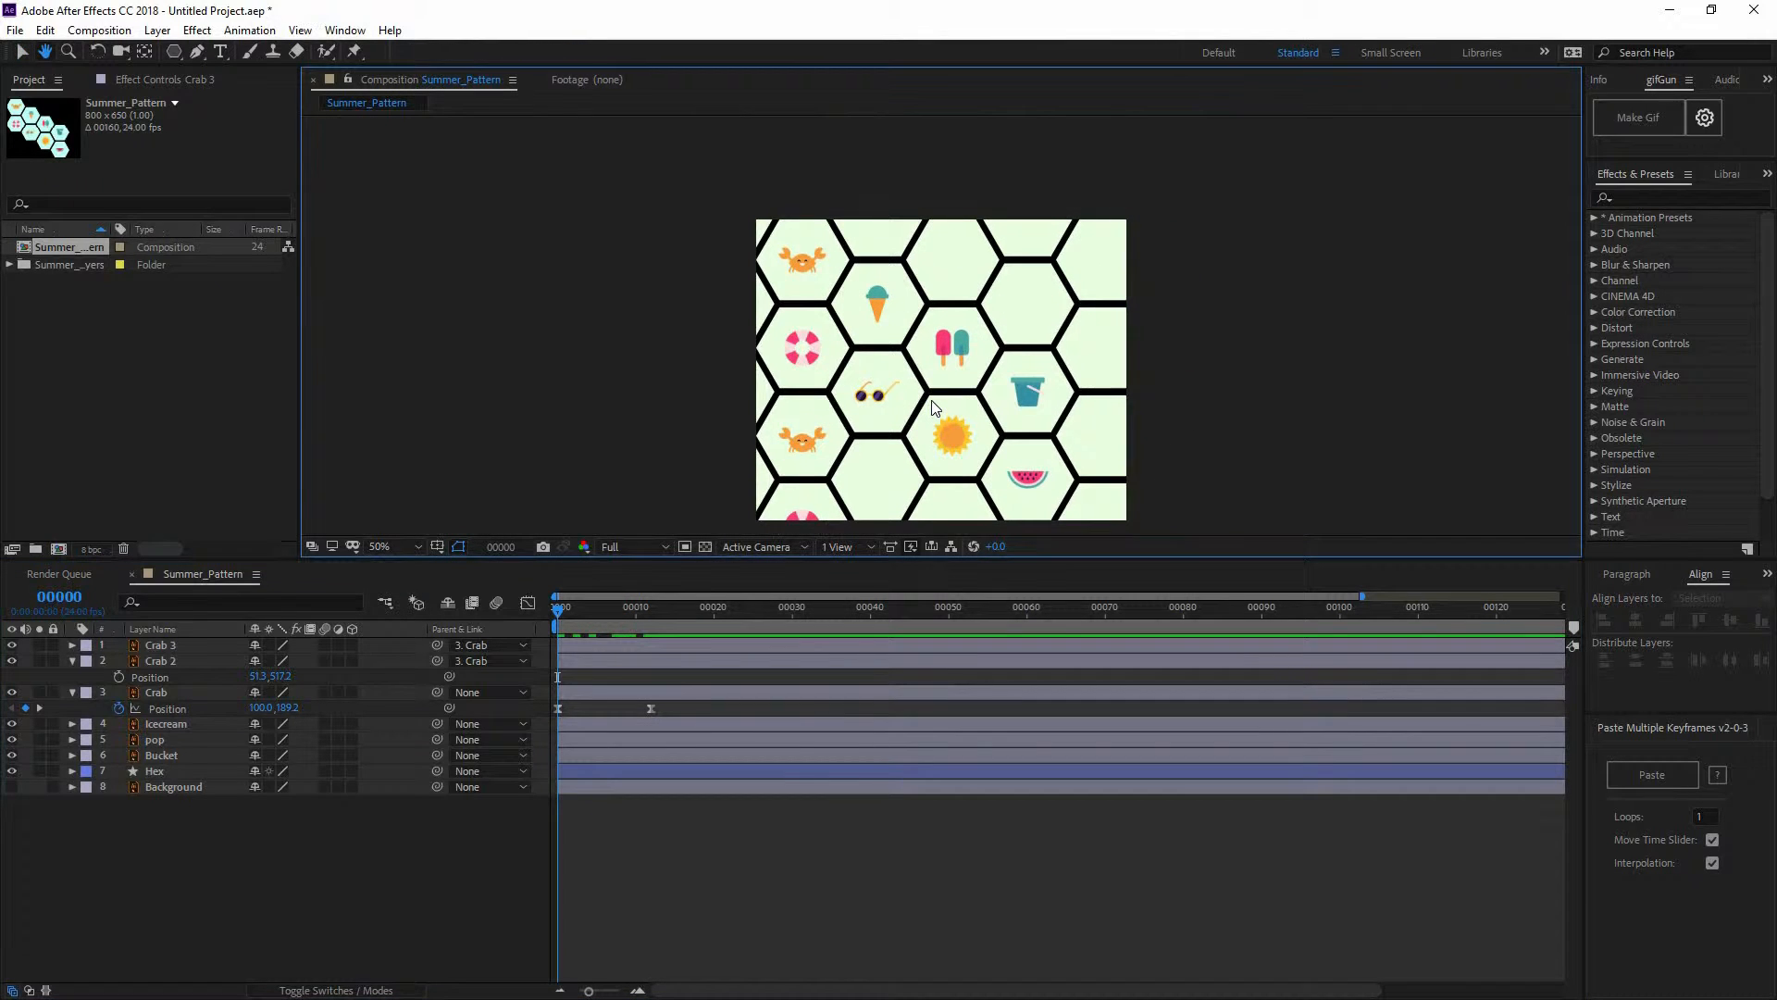
pyautogui.press('space')
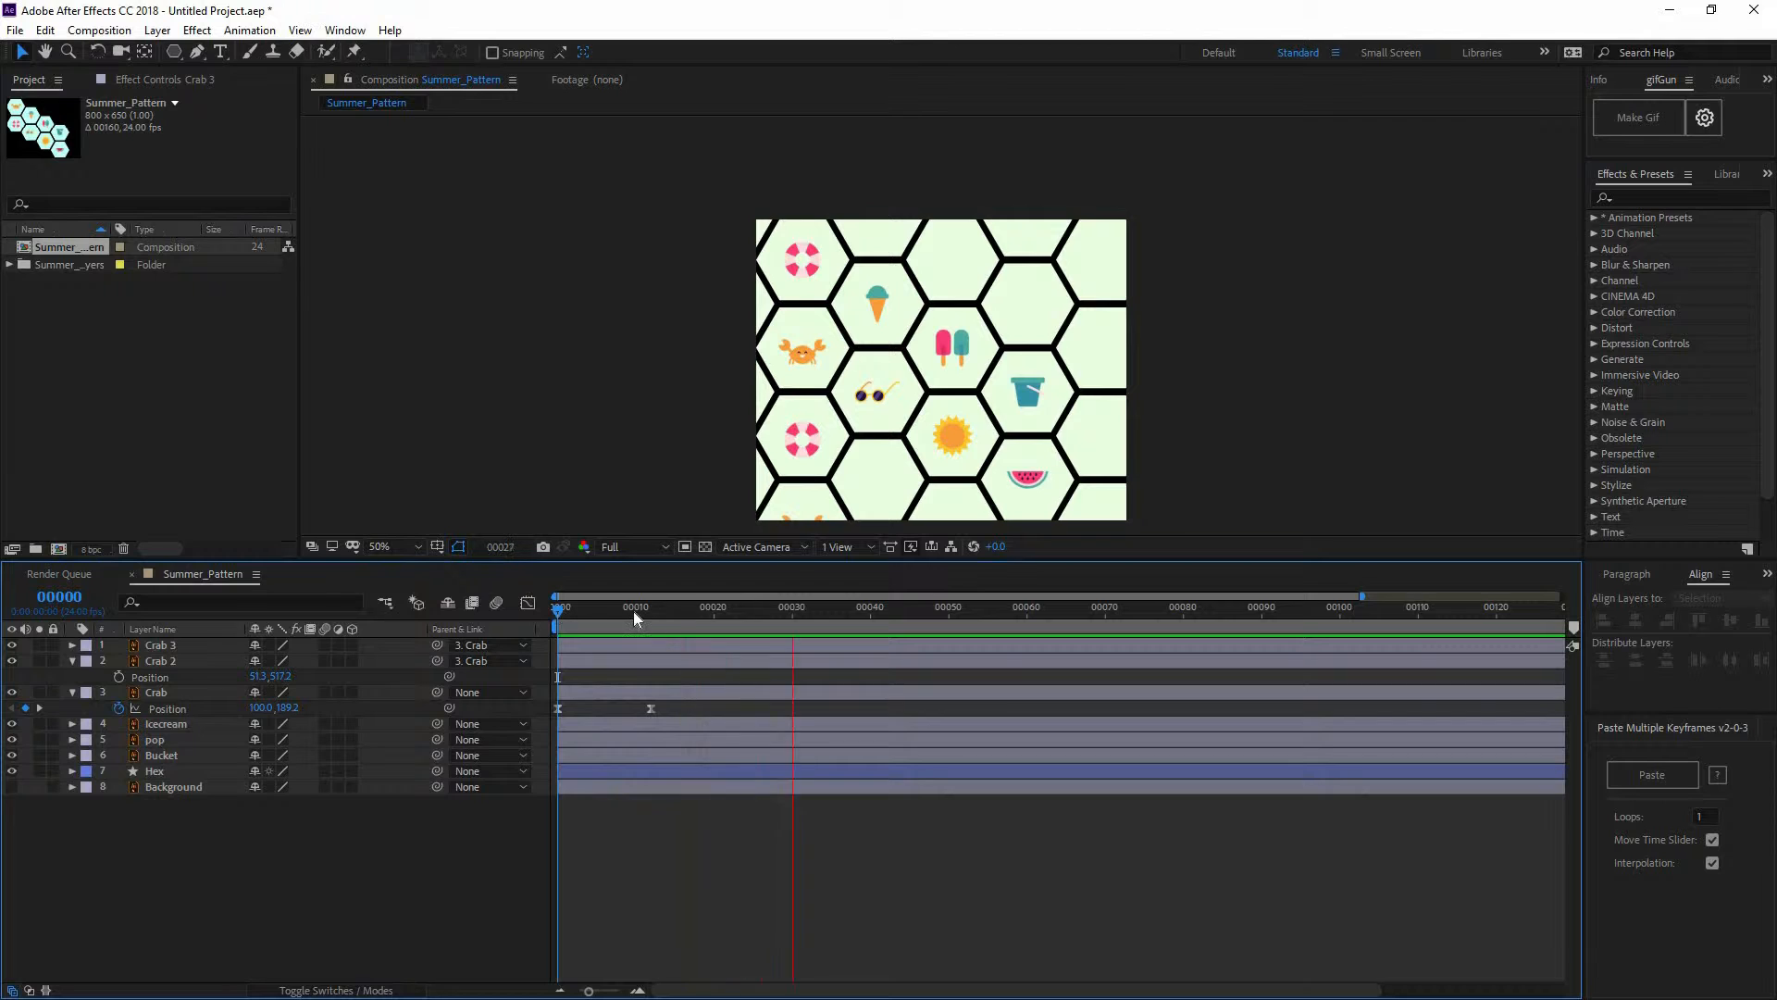
pyautogui.press('space')
pyautogui.moveTo(634, 611); pyautogui.dragTo(562, 629)
pyautogui.press('space')
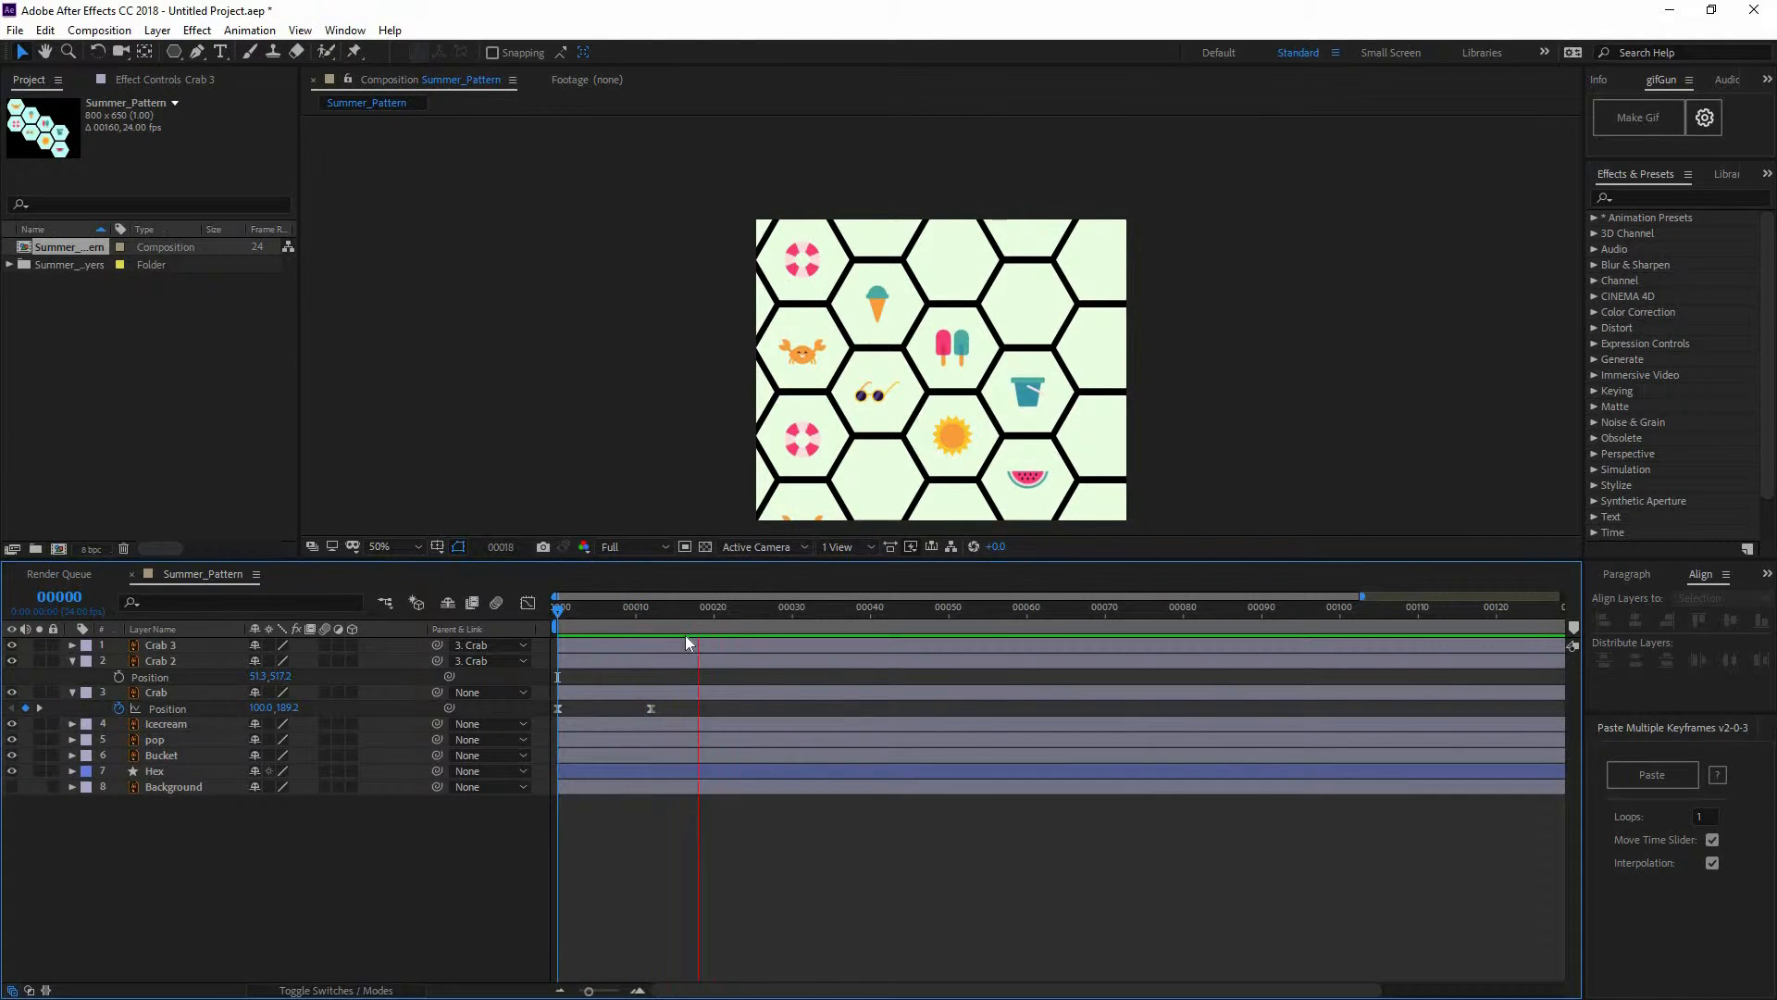
pyautogui.click(636, 613)
pyautogui.click(652, 623)
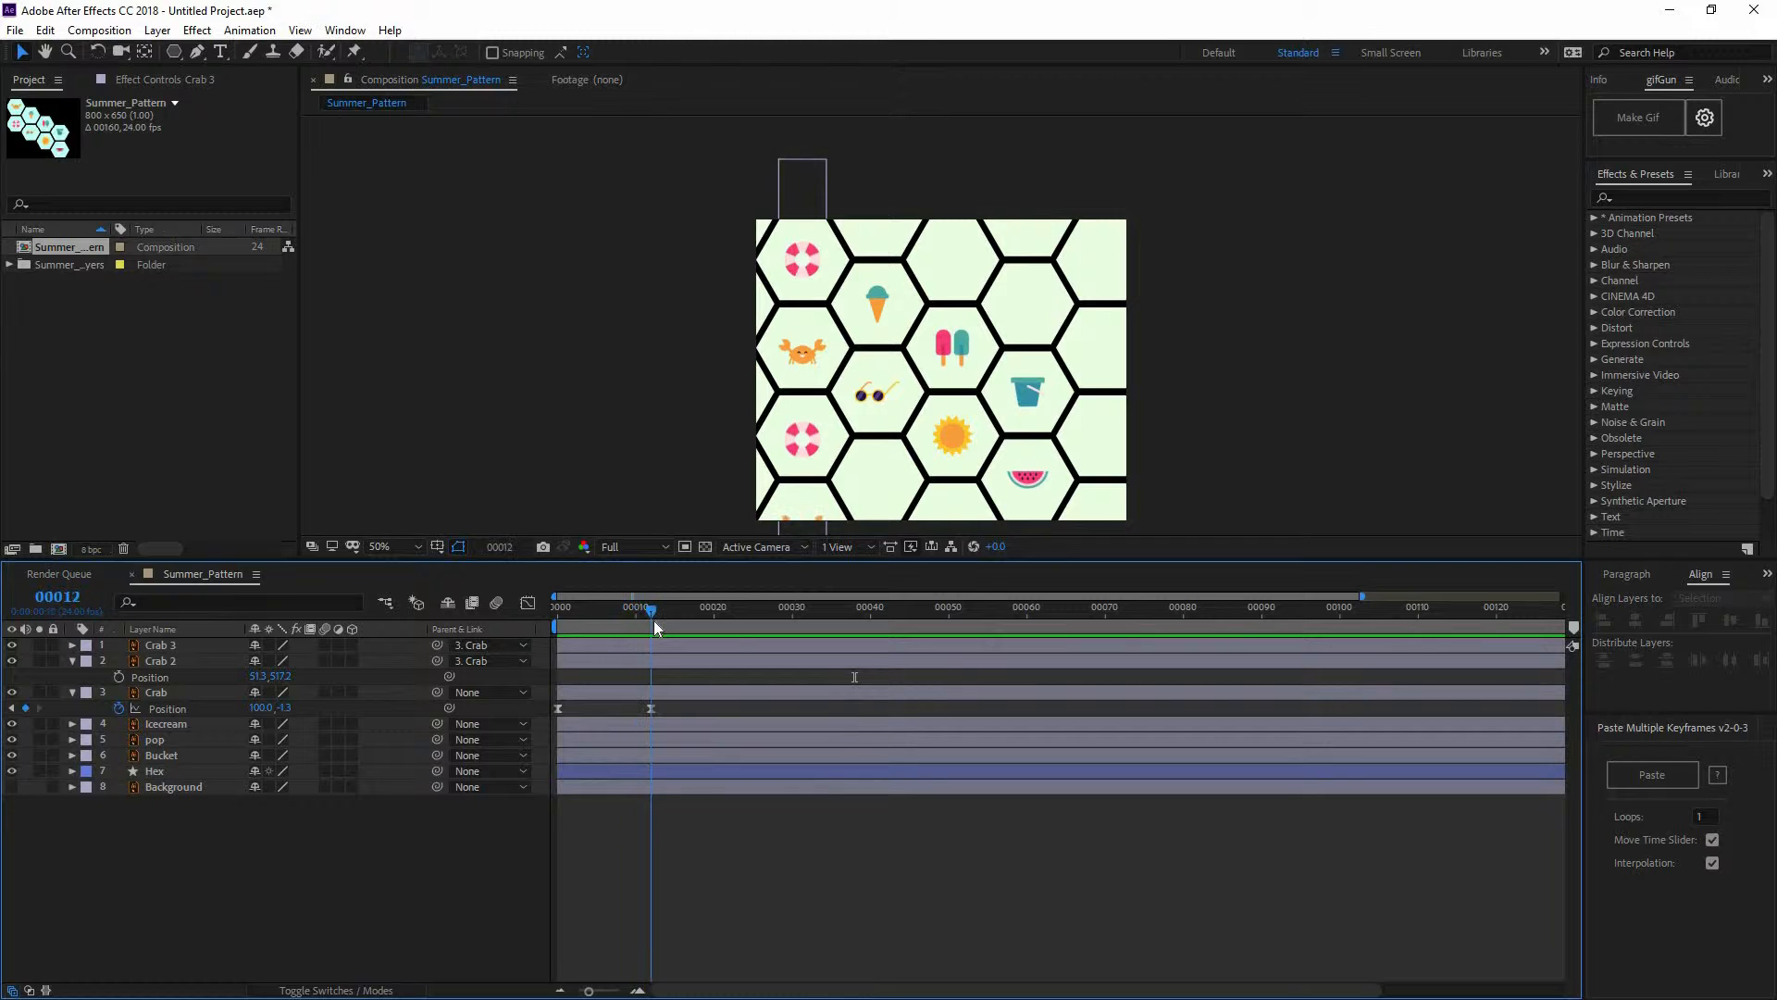
pyautogui.moveTo(653, 620)
pyautogui.mouseDown()
pyautogui.moveTo(713, 625)
pyautogui.moveTo(678, 641)
pyautogui.mouseUp()
pyautogui.click(664, 680)
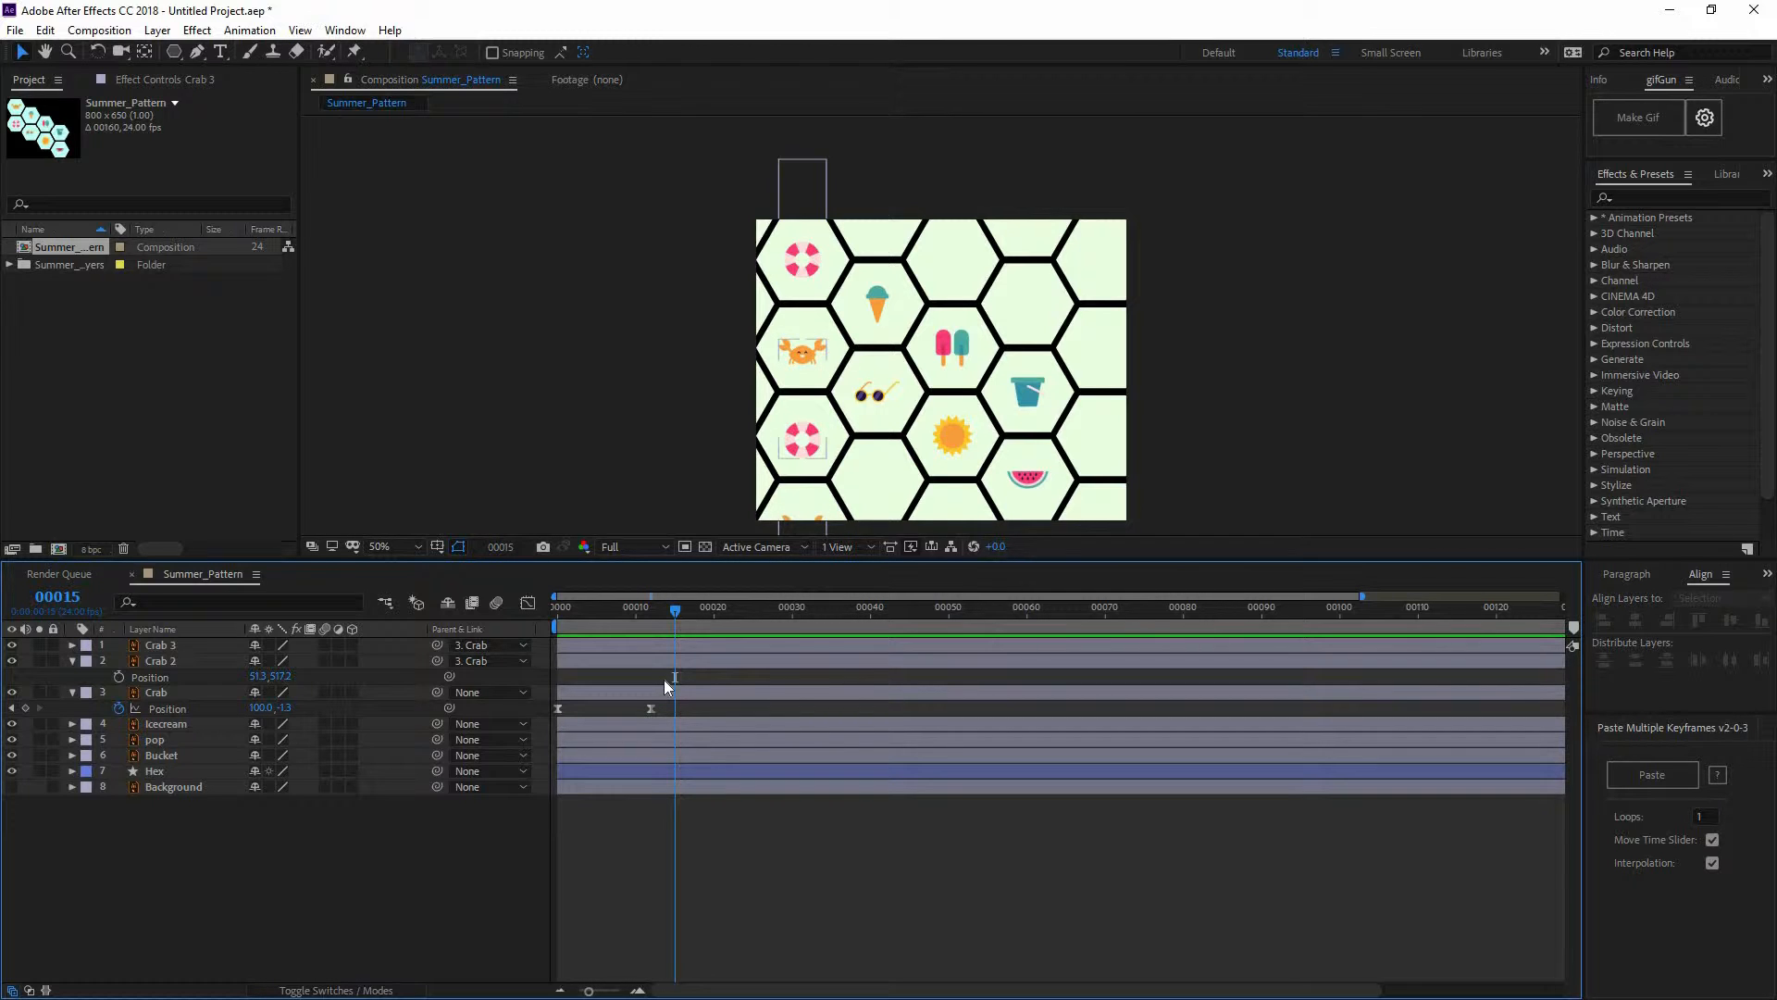
pyautogui.moveTo(646, 609); pyautogui.dragTo(652, 609)
# Add a Crab Position keyframe at frame 18 to hold the pause after frame 12
pyautogui.click(652, 610)
pyautogui.moveTo(654, 624); pyautogui.dragTo(702, 625)
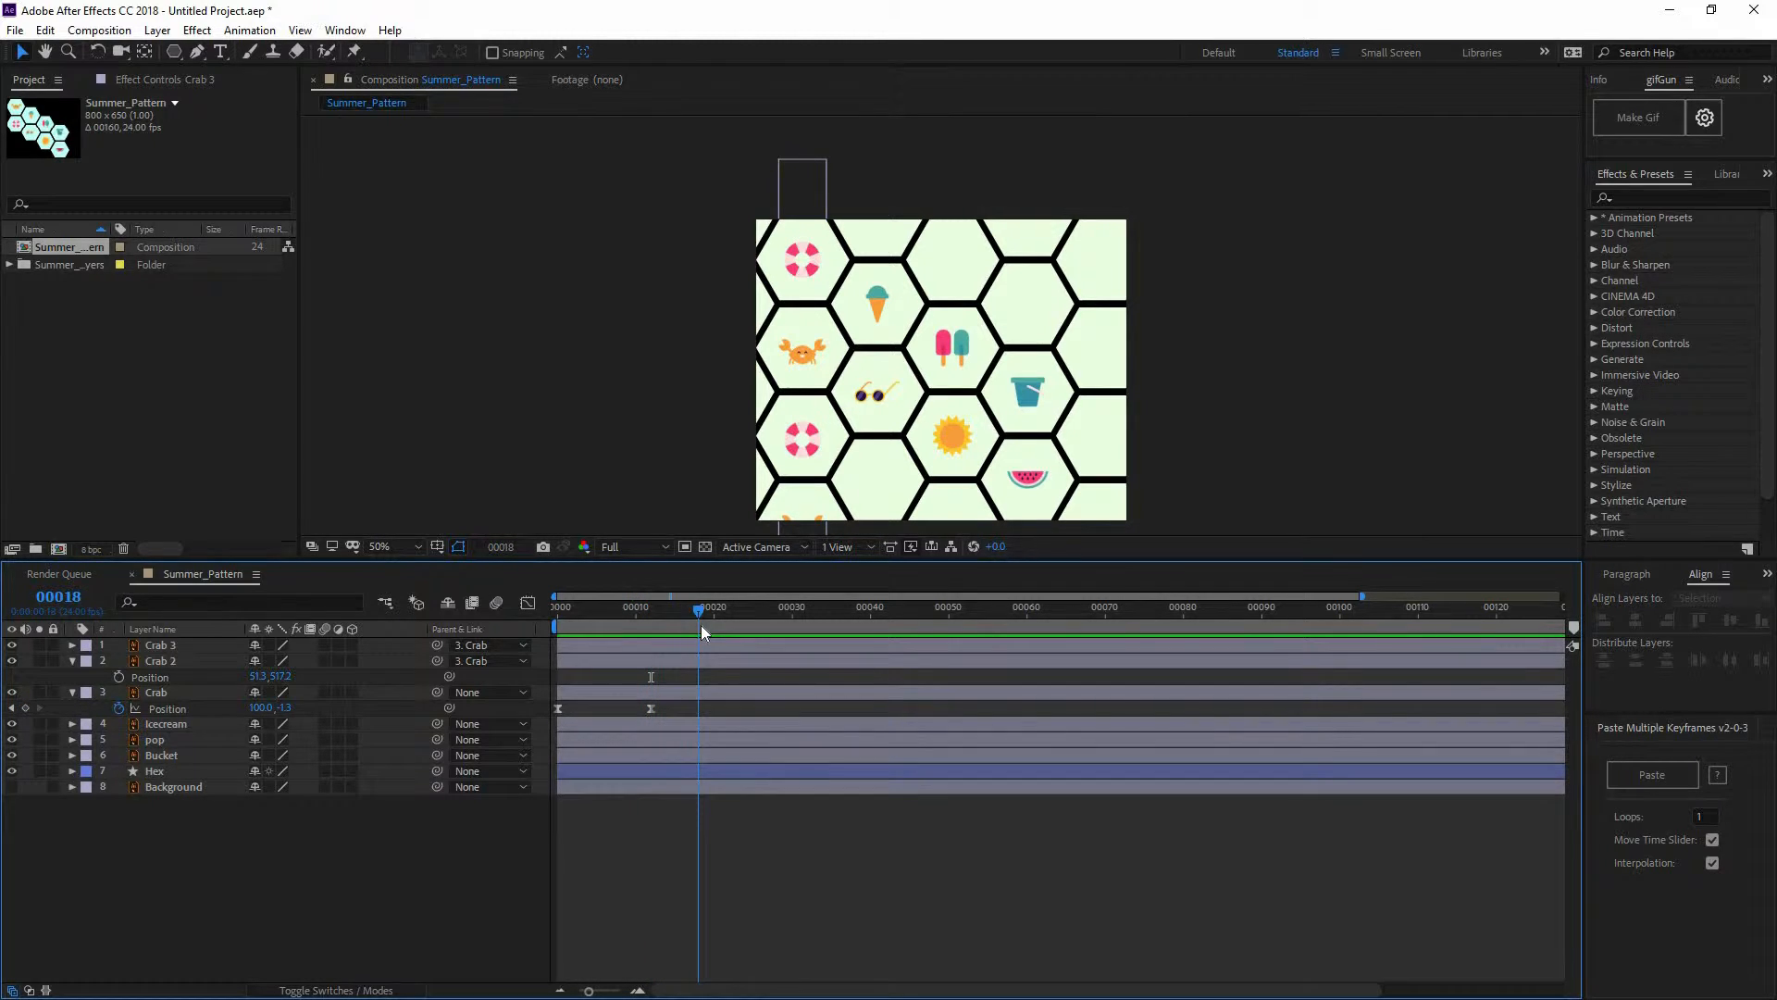
pyautogui.click(26, 709)
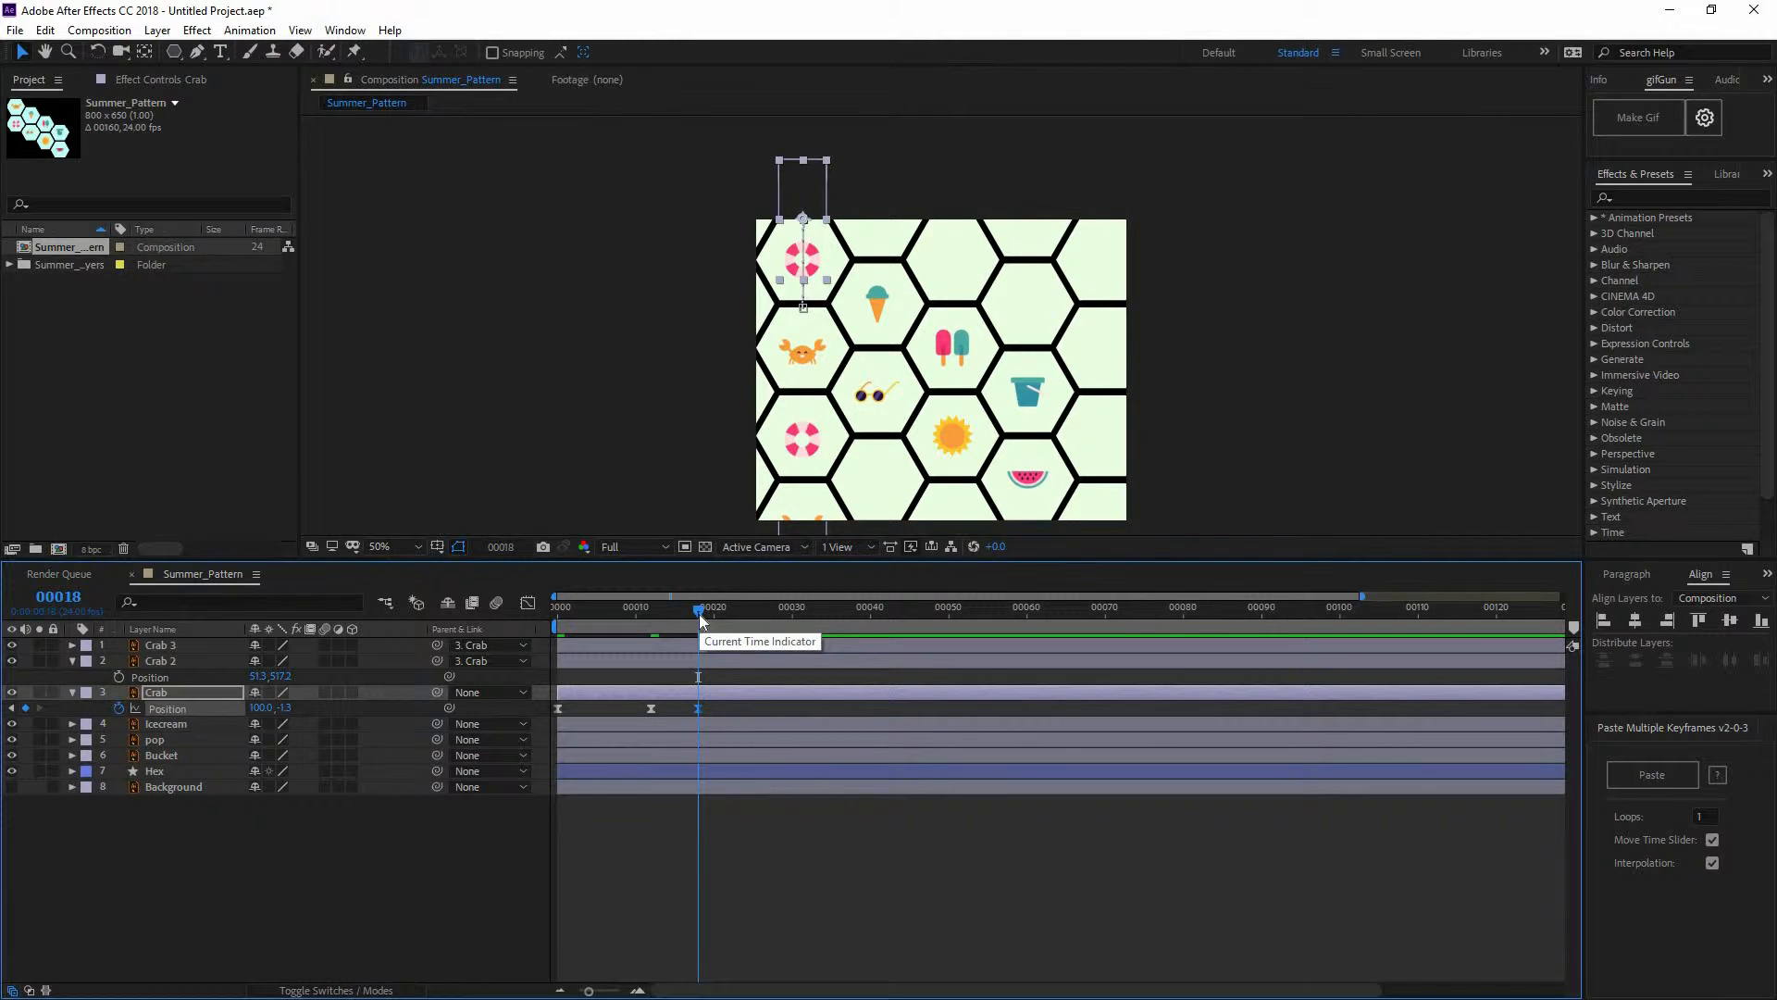
# At frame 30, raise the crab above the top edge to about Y -194
pyautogui.moveTo(699, 614); pyautogui.dragTo(793, 614)
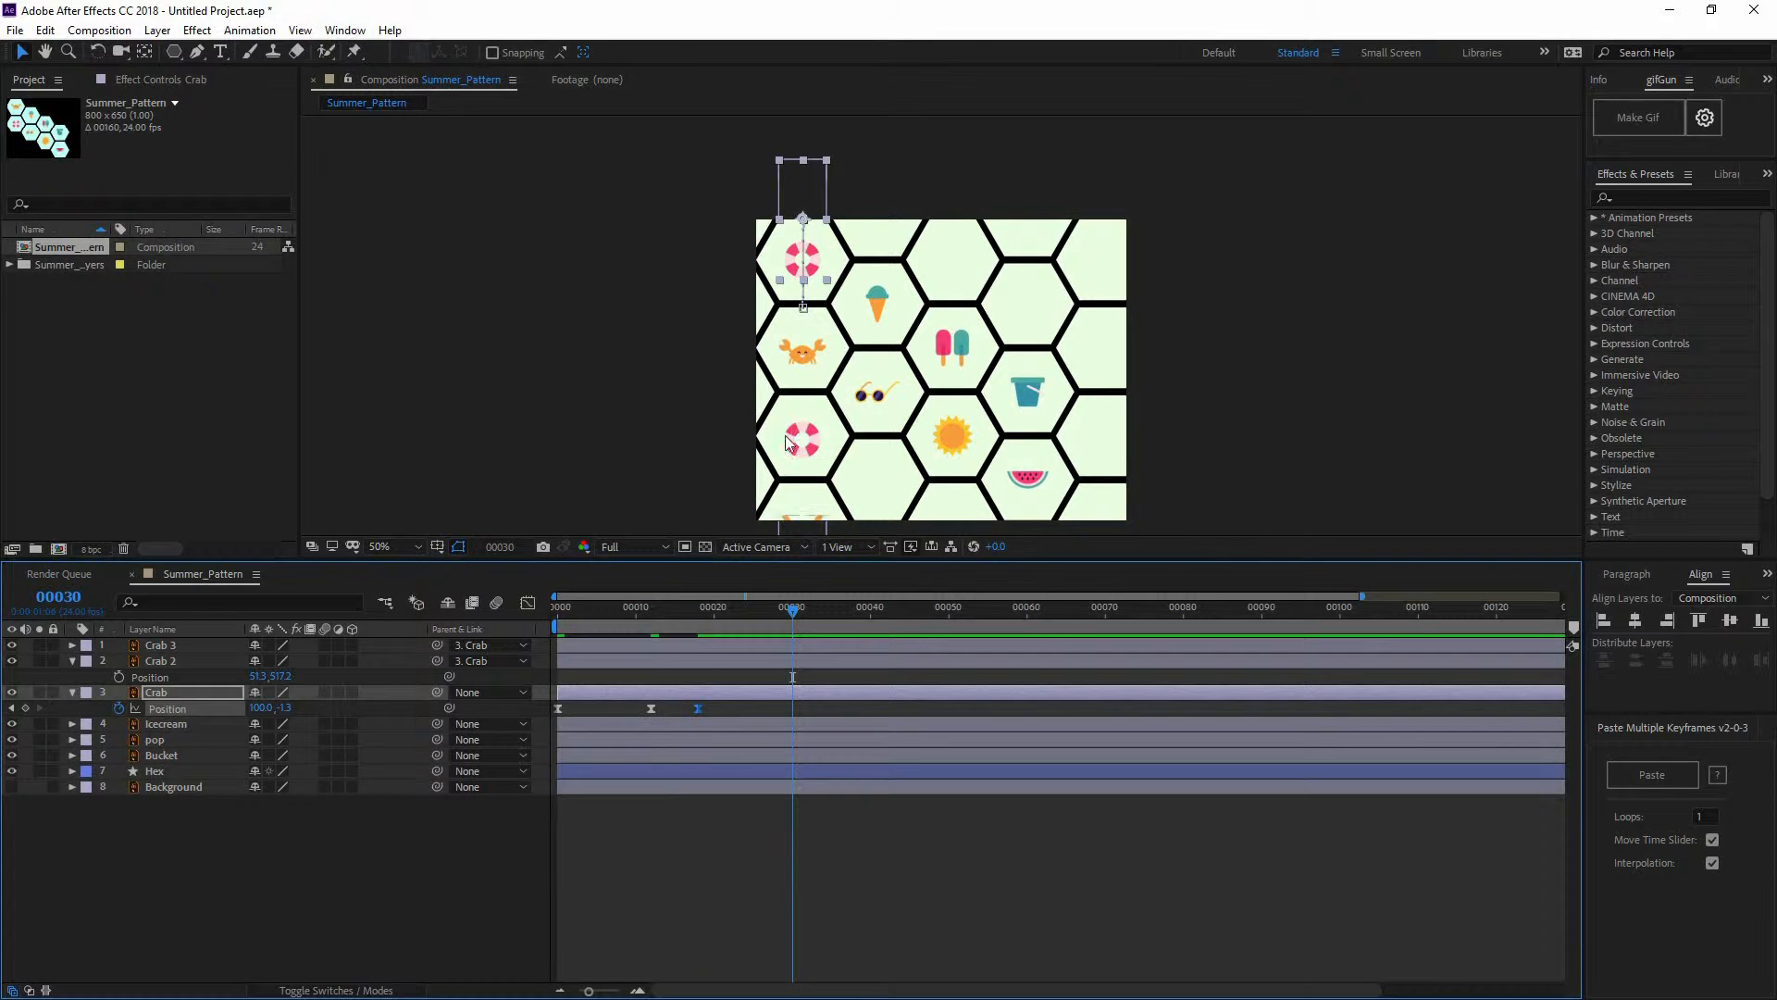
pyautogui.moveTo(857, 276); pyautogui.dragTo(845, 325)
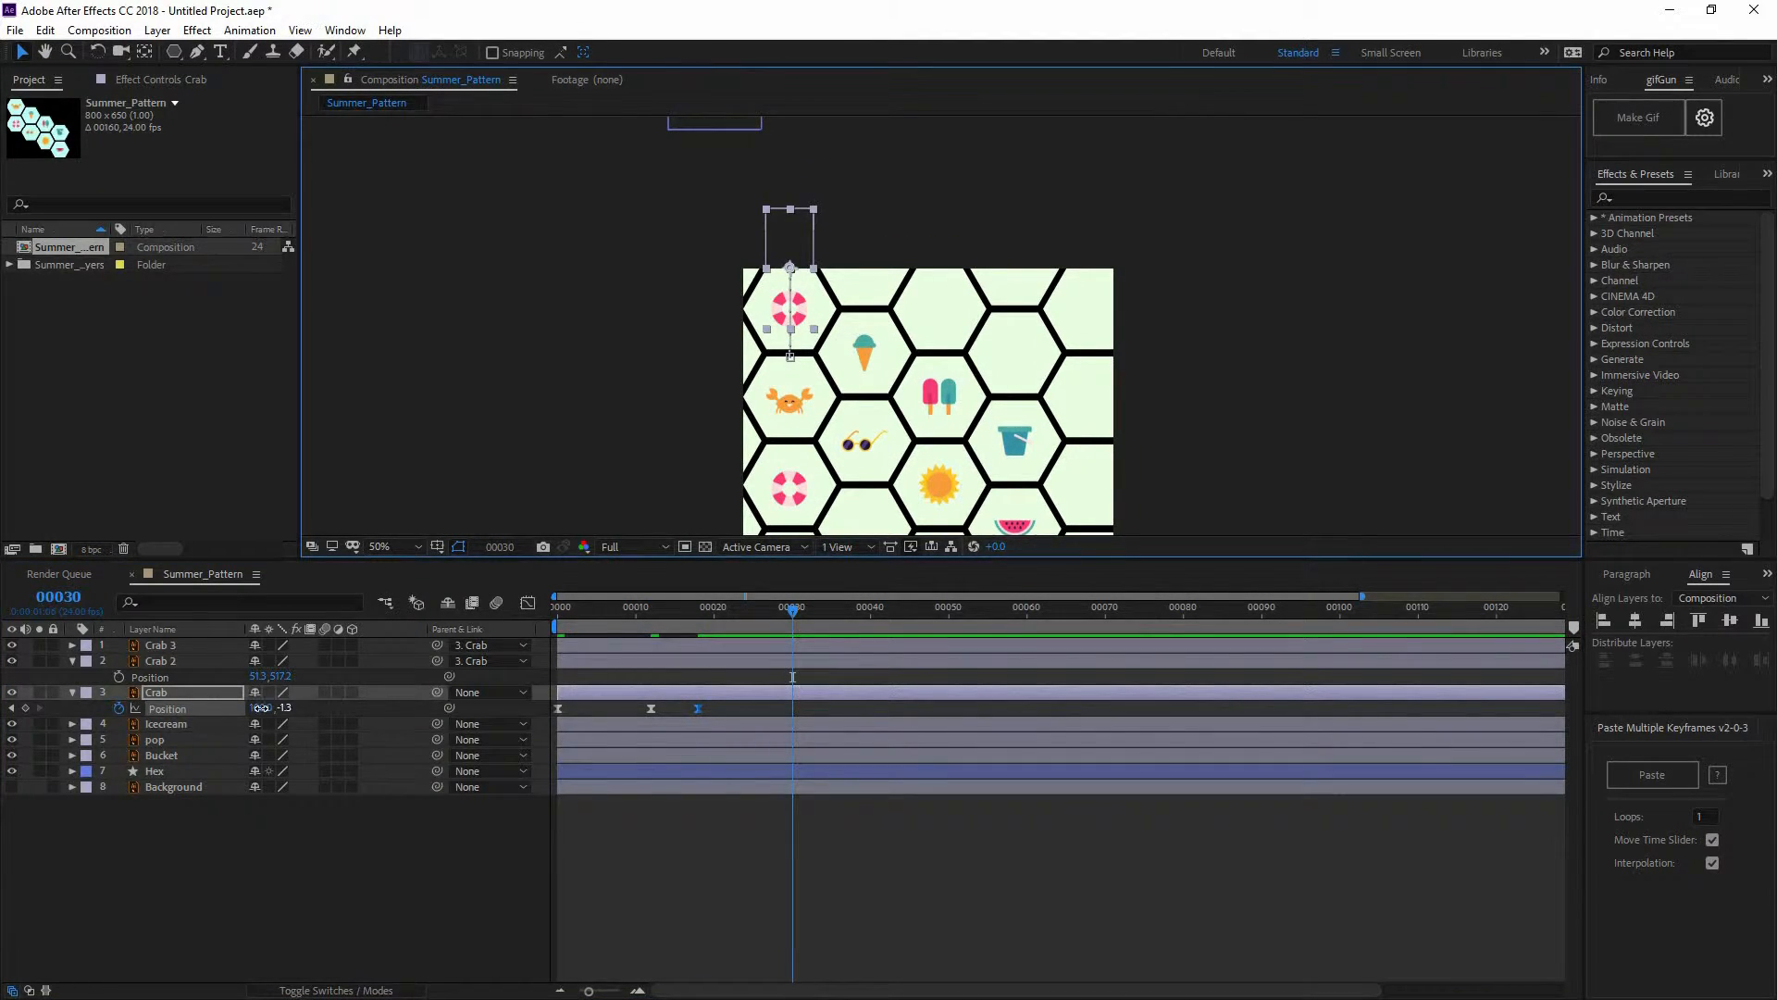
pyautogui.moveTo(262, 708); pyautogui.dragTo(108, 707)
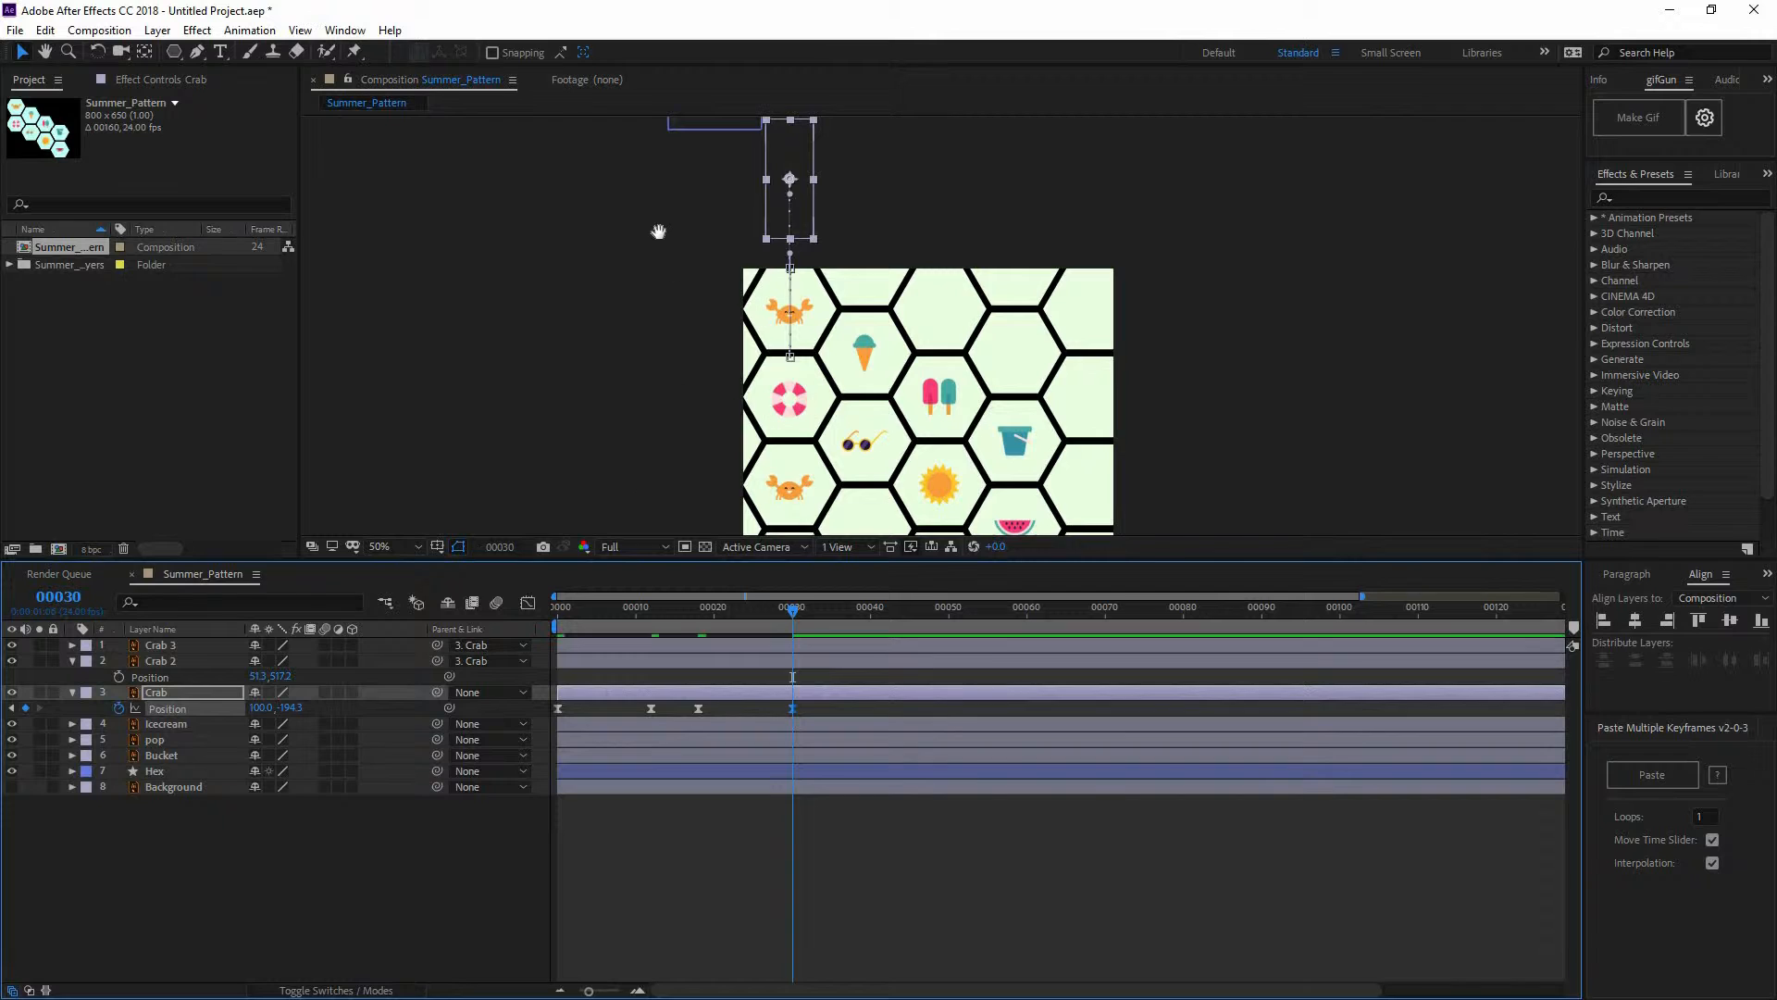
pyautogui.moveTo(645, 518); pyautogui.dragTo(595, 478)
pyautogui.scroll(1, 806, 448)
pyautogui.moveTo(533, 276); pyautogui.dragTo(904, 397)
# Fine-tune the crab's height at frame 30 by a pixel or two
pyautogui.press('v')
pyautogui.scroll(1, 615, 432)
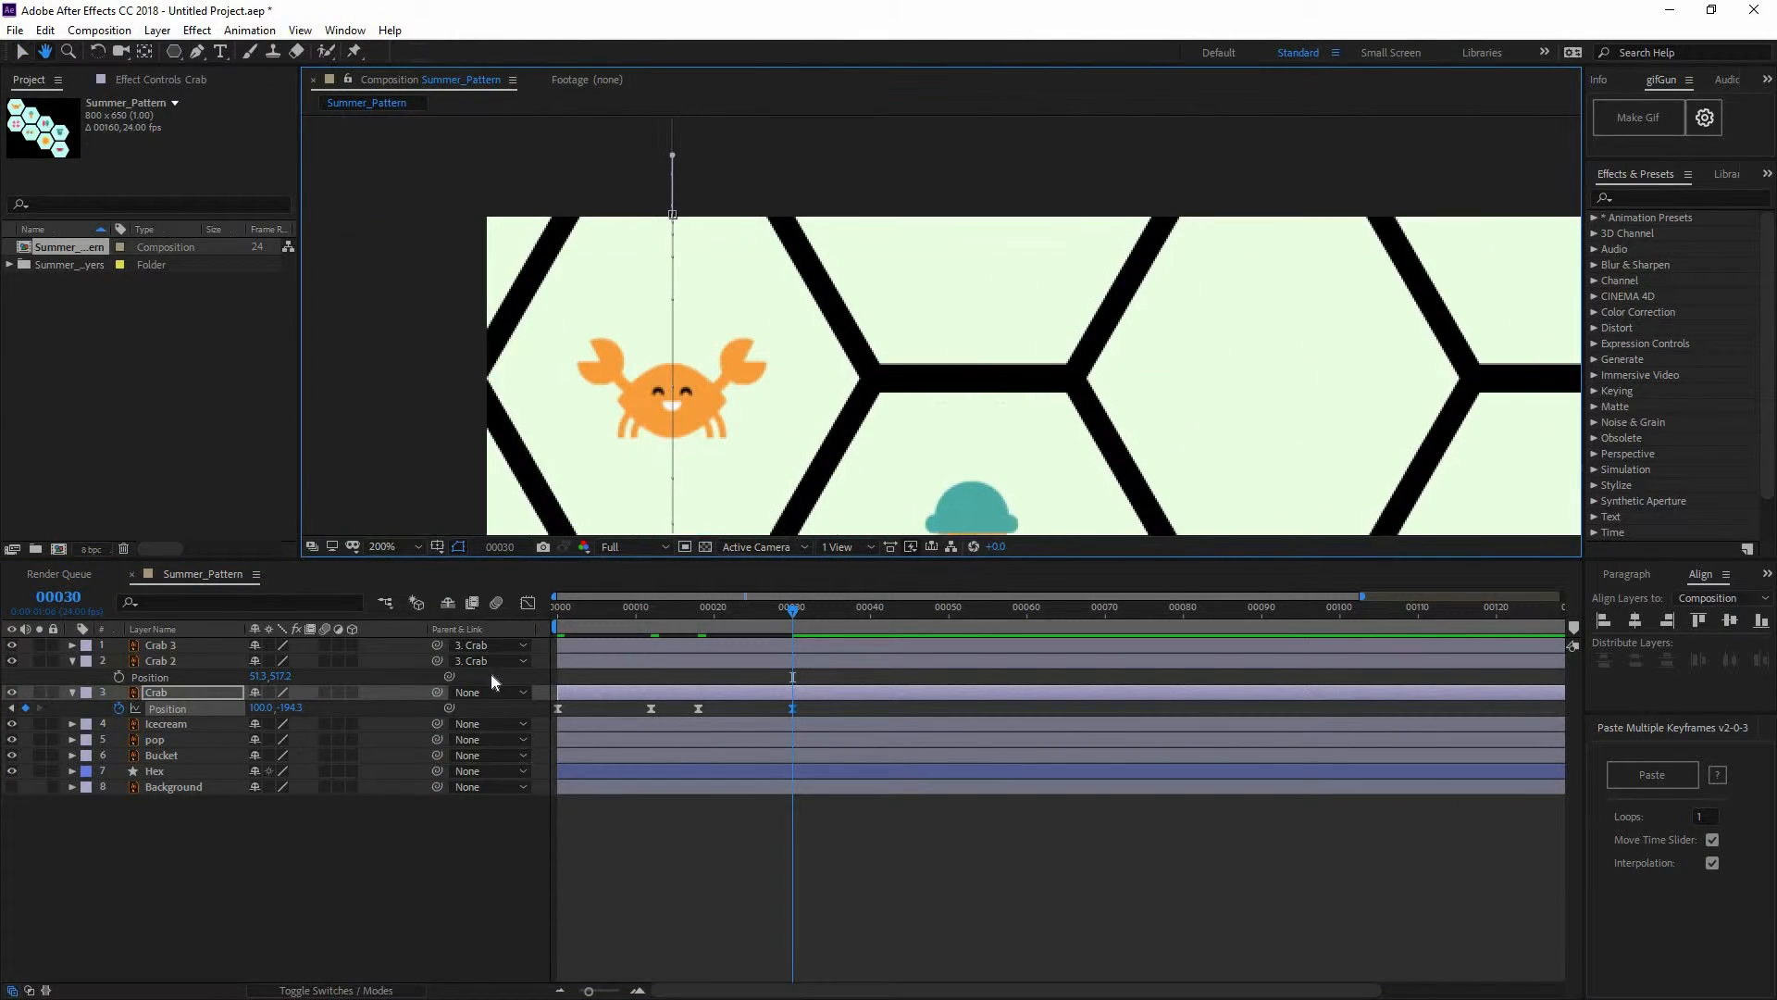
pyautogui.moveTo(286, 706); pyautogui.dragTo(287, 706)
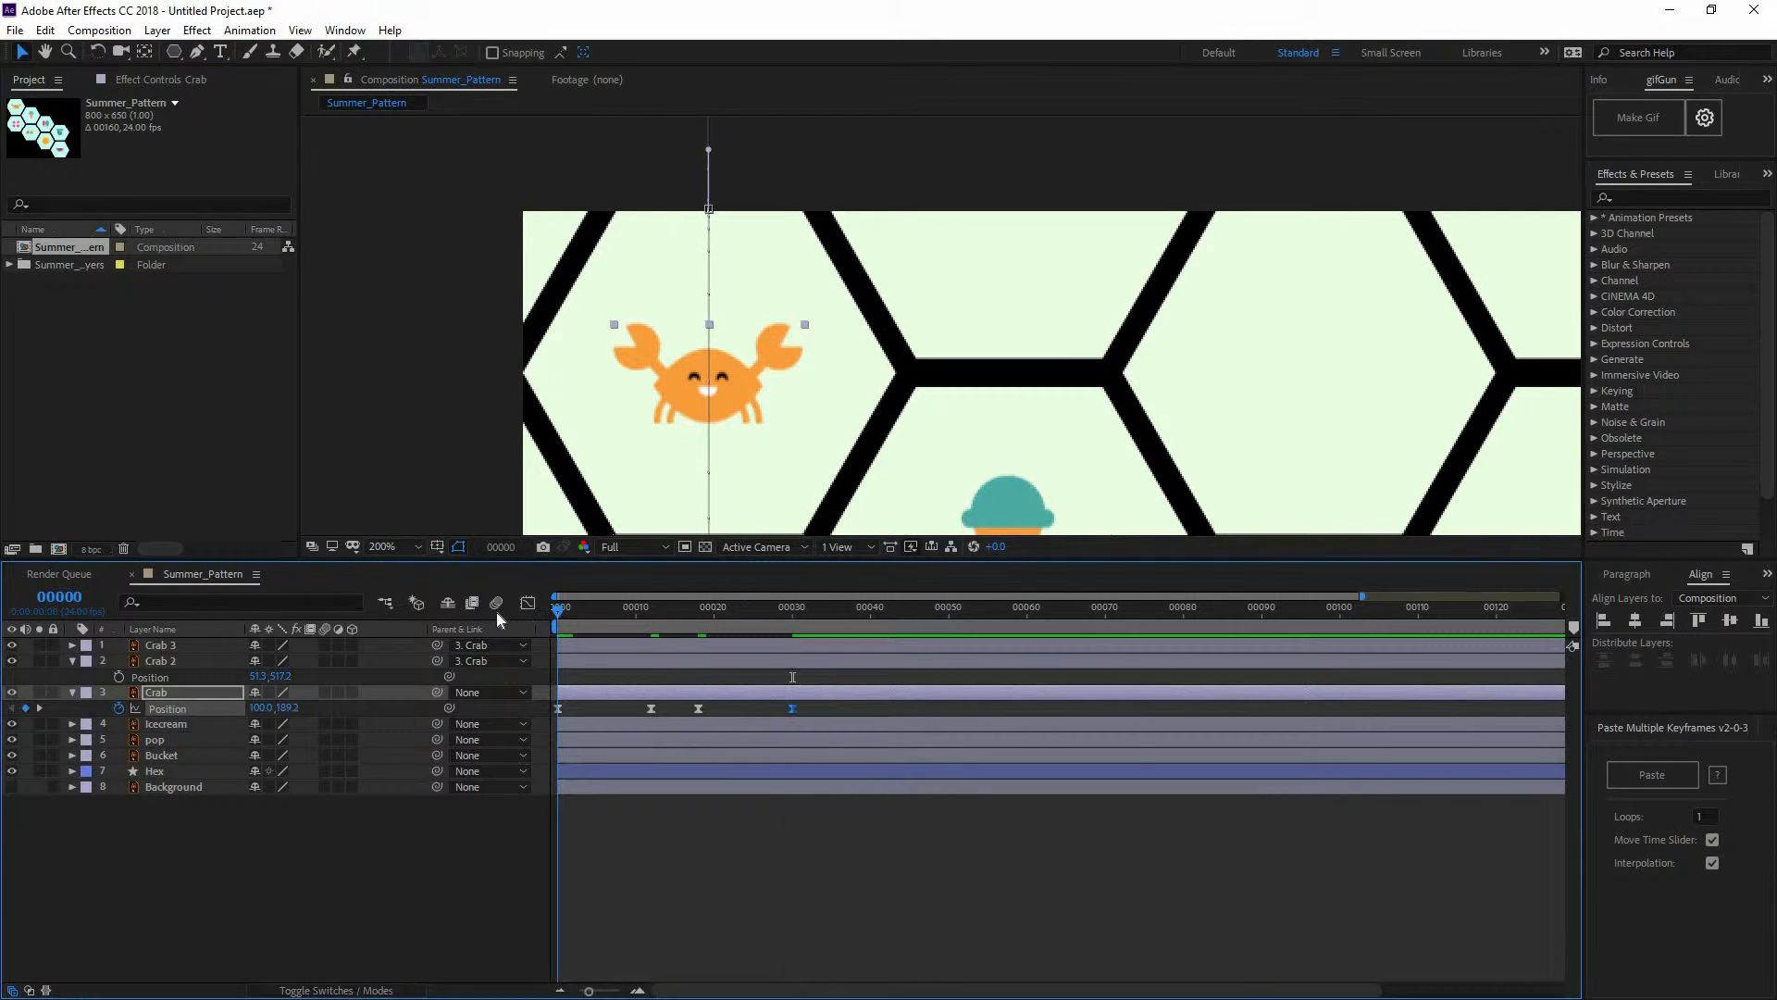
pyautogui.click(793, 611)
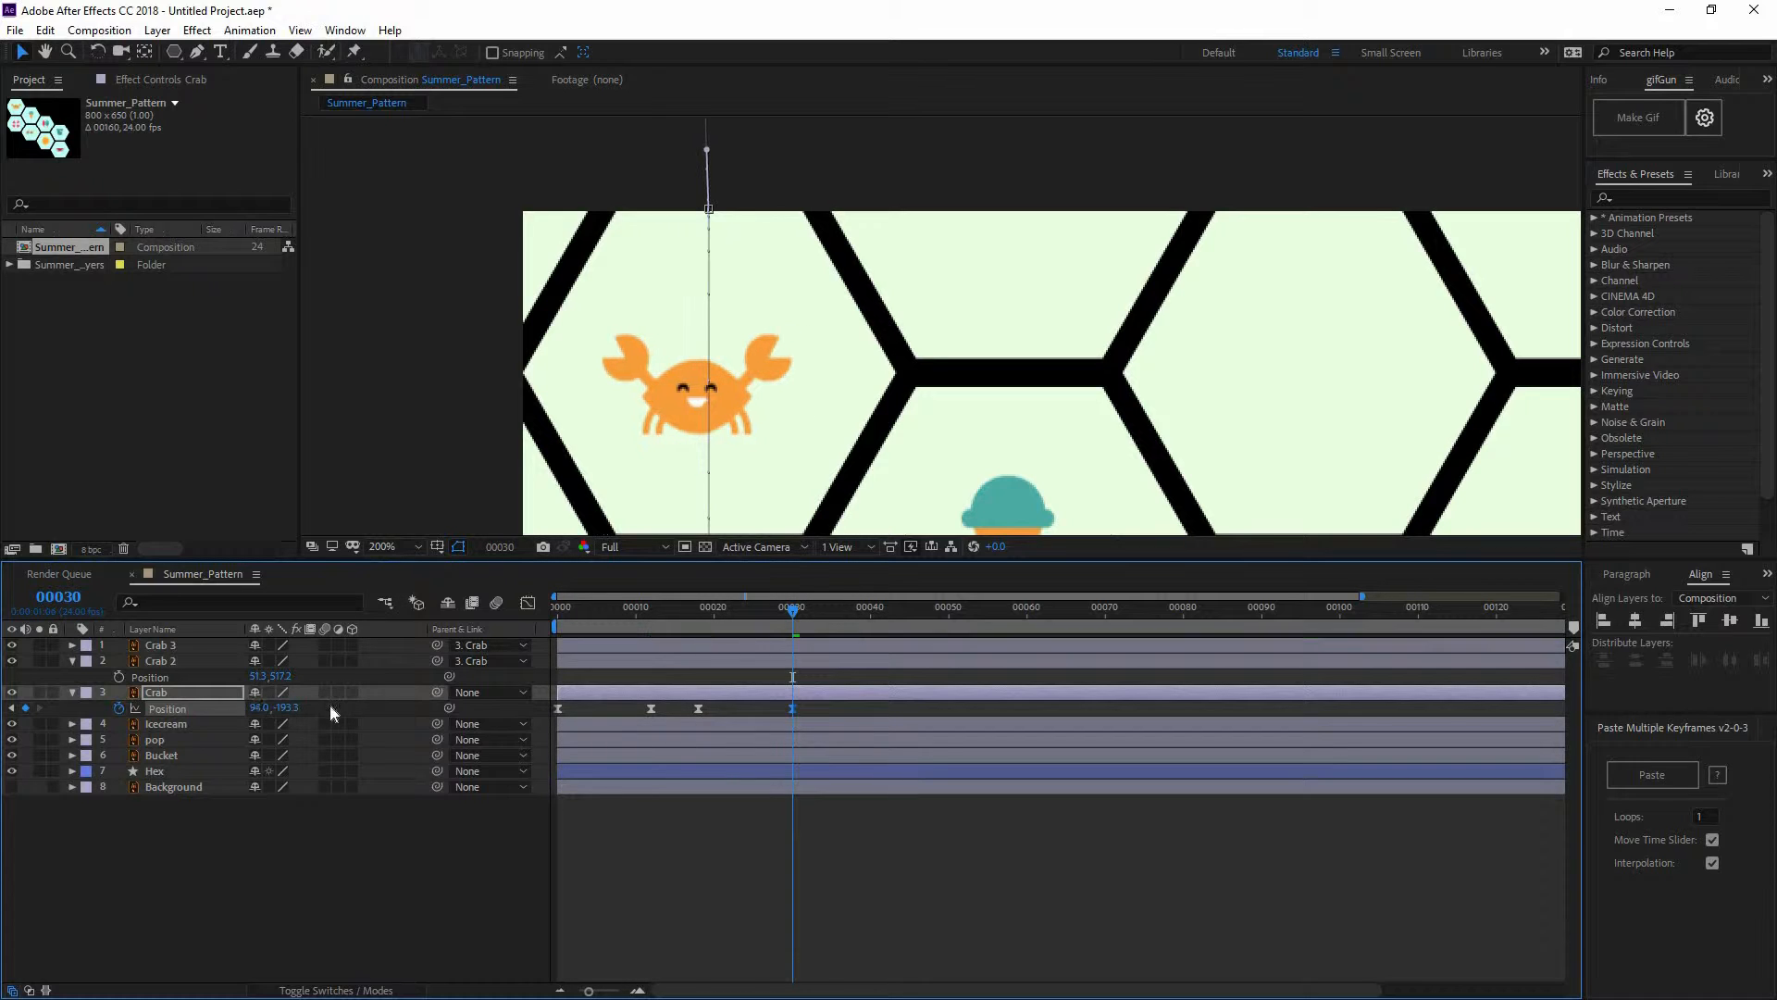
pyautogui.moveTo(290, 708); pyautogui.dragTo(290, 706)
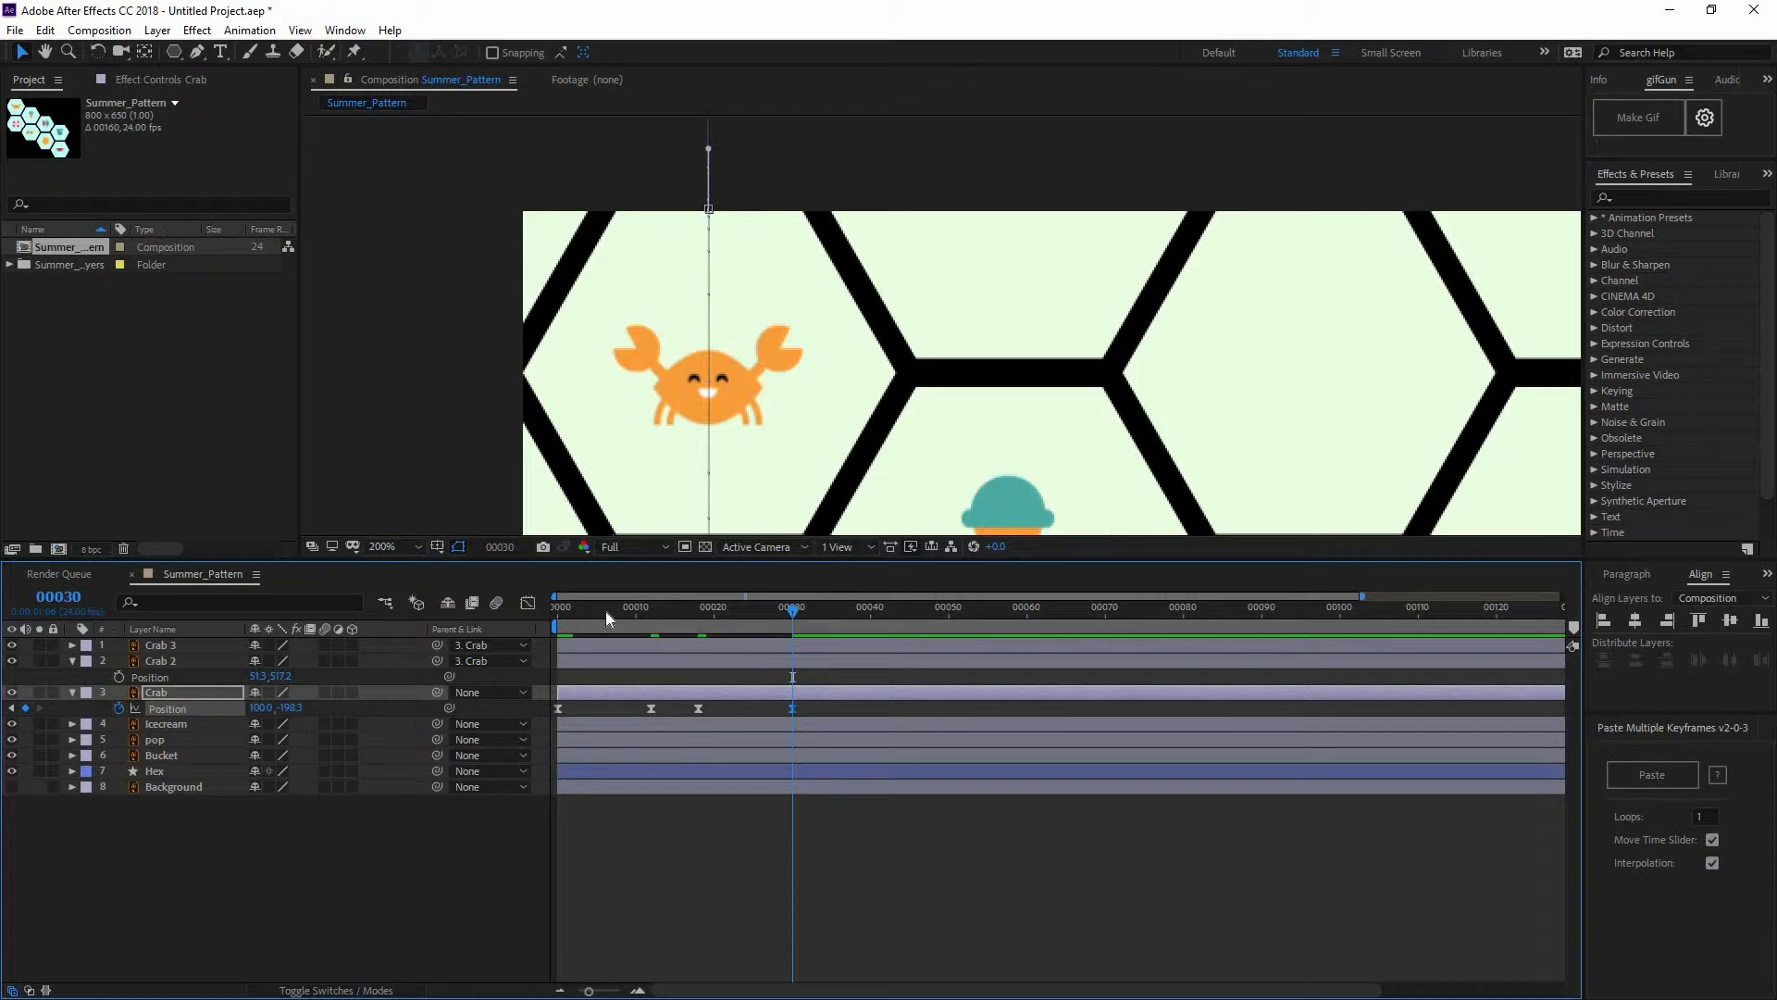
pyautogui.moveTo(605, 611); pyautogui.dragTo(435, 608)
pyautogui.click(548, 831)
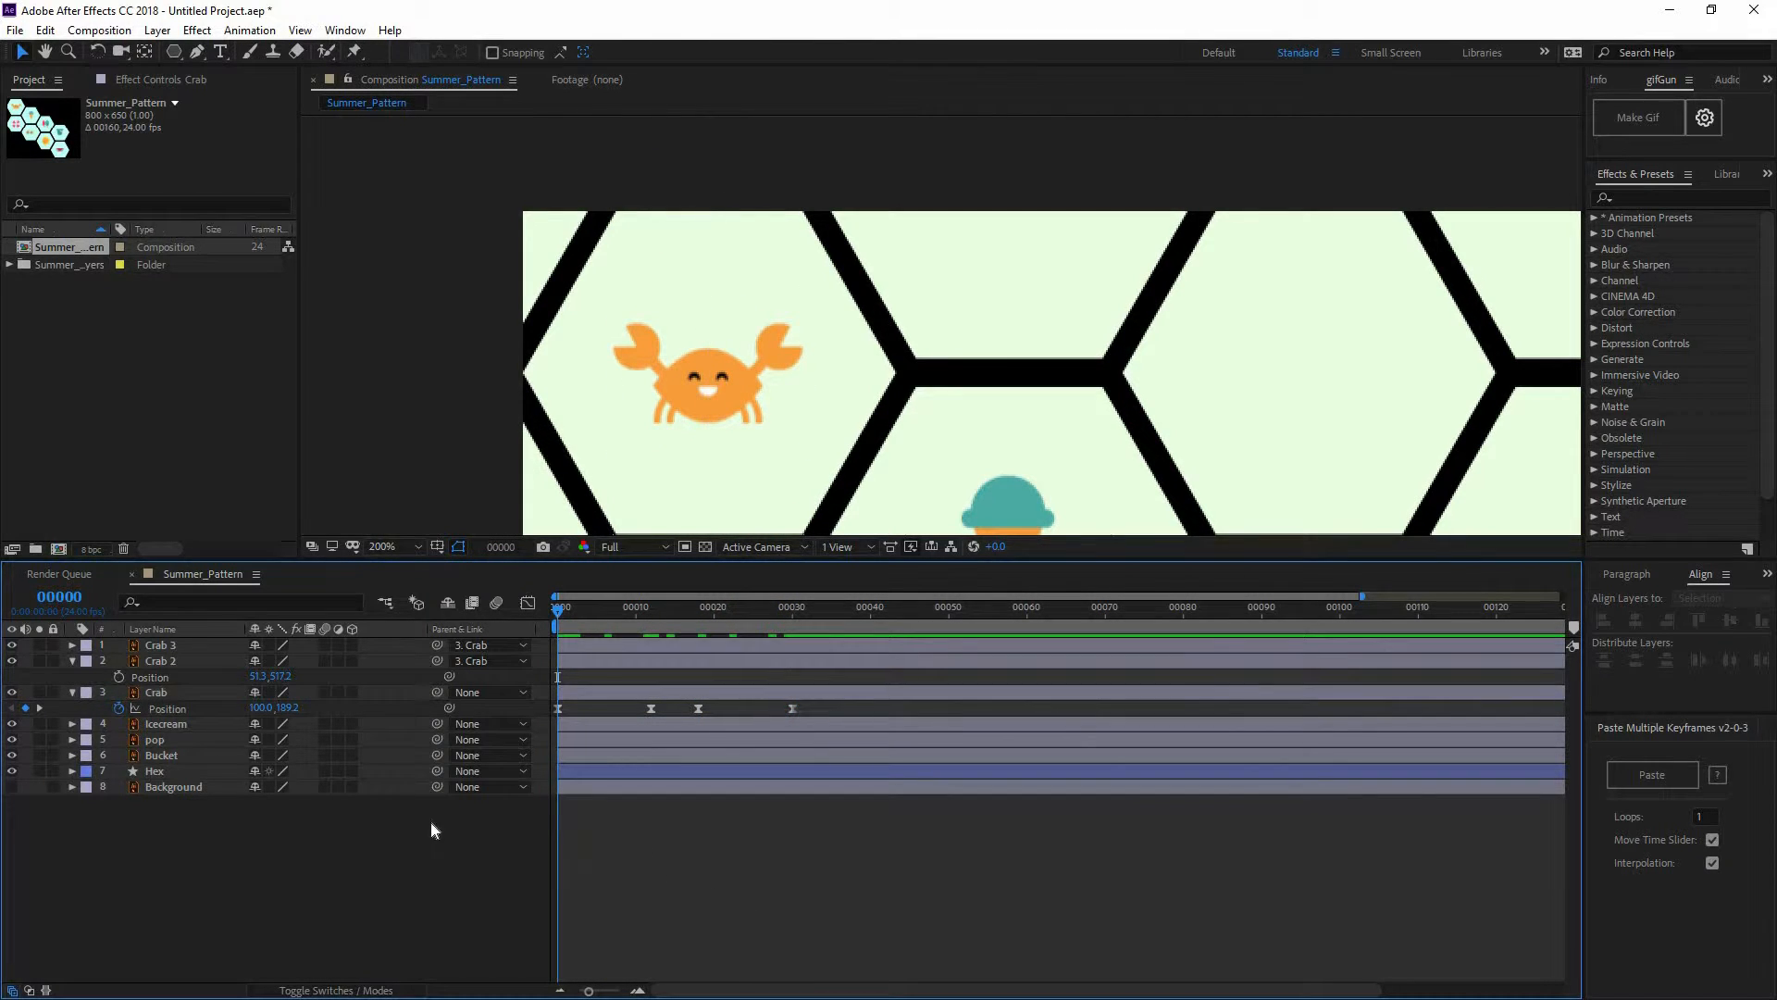
# Create a trial Crab 4 duplicate, inspect its Opacity, then delete it
pyautogui.click(147, 691)
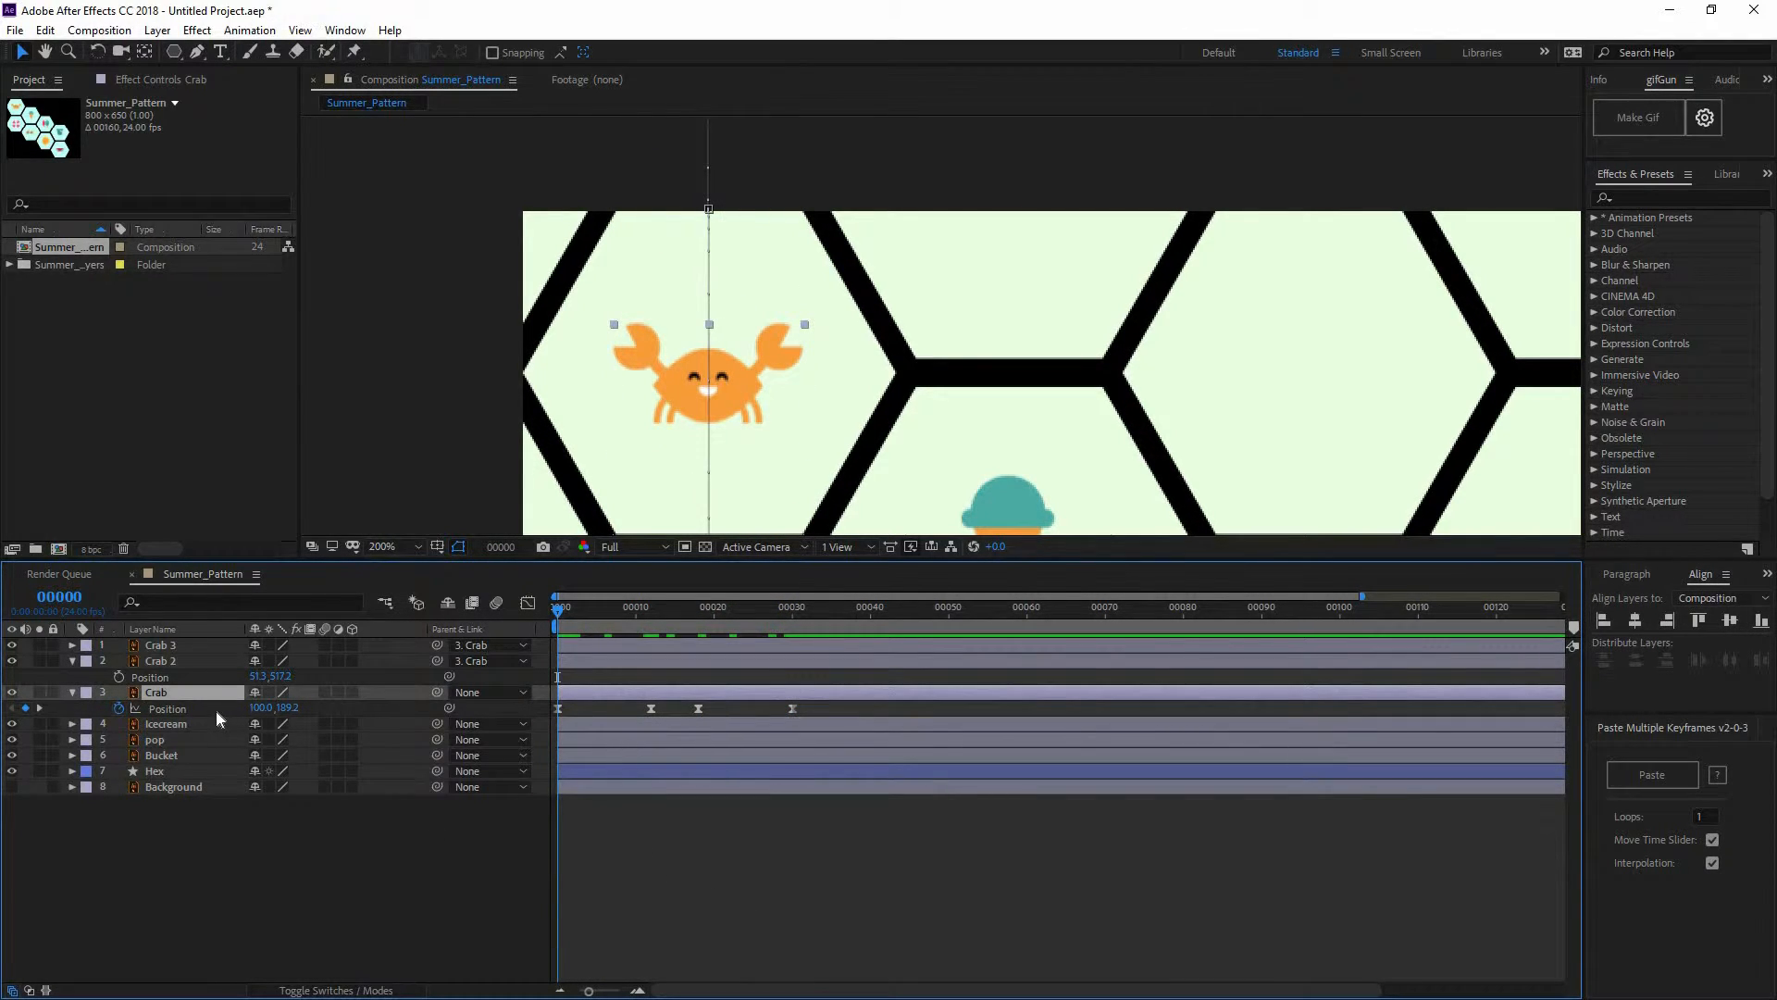
pyautogui.hotkey('ctrl', 'd')
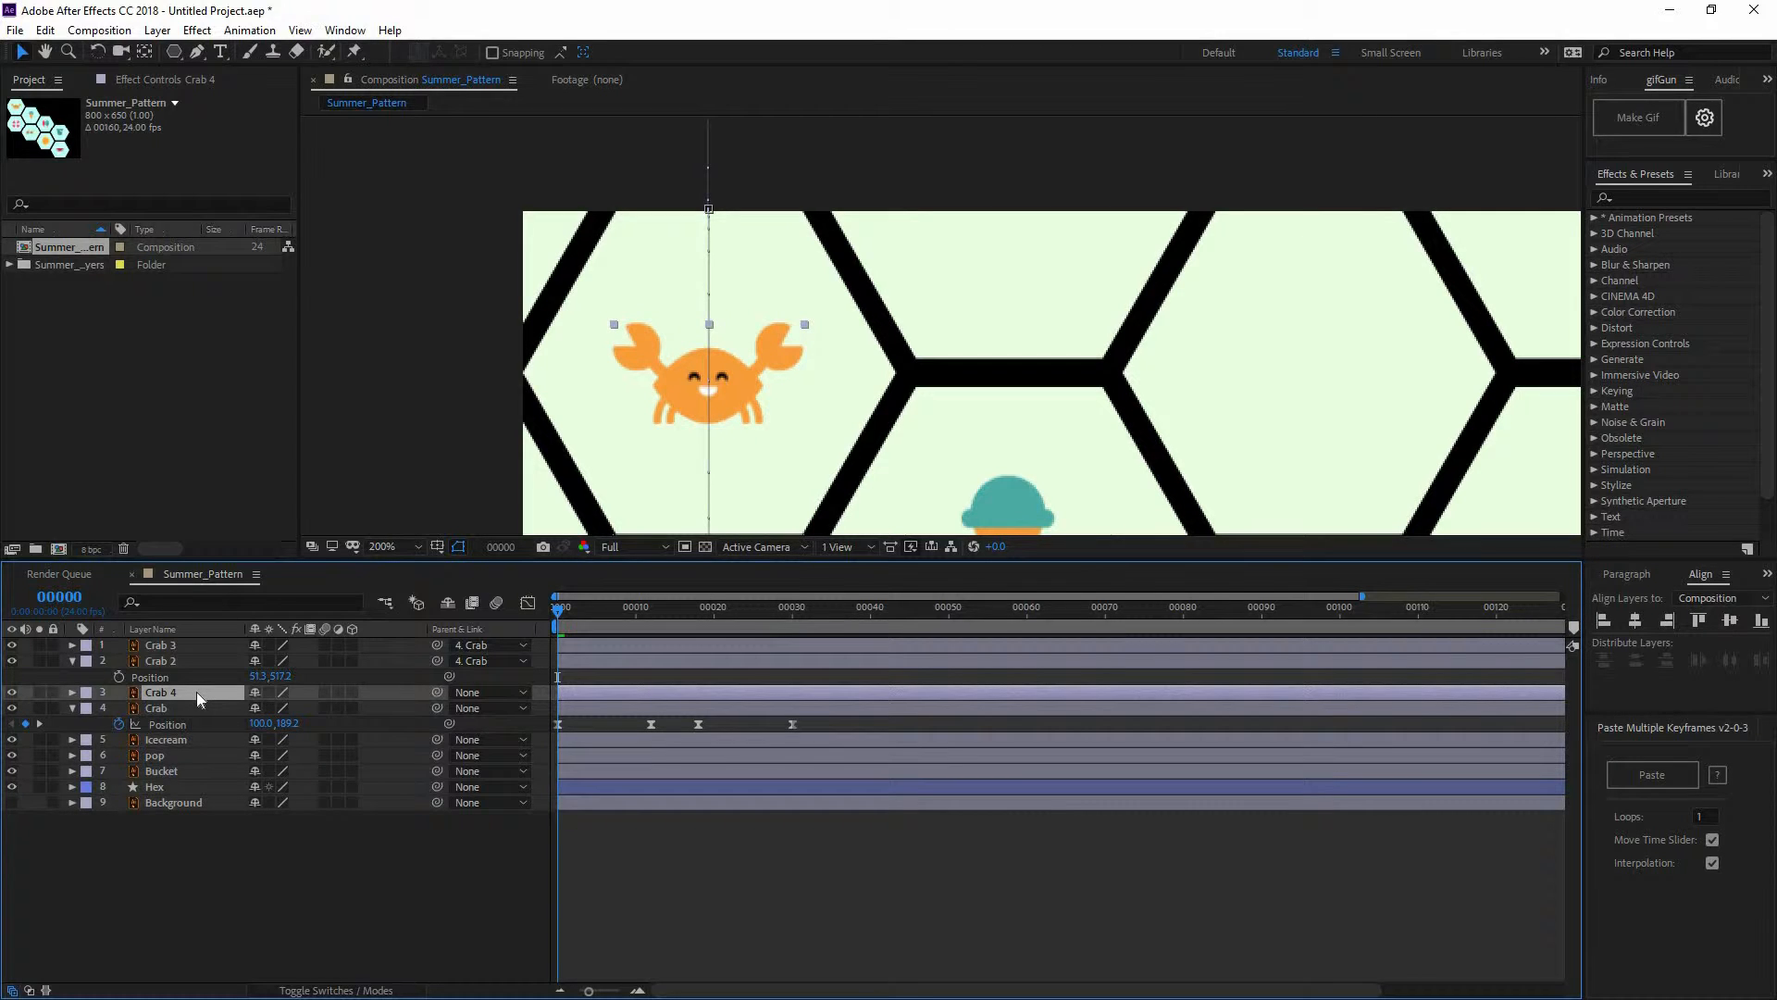
pyautogui.press('p')
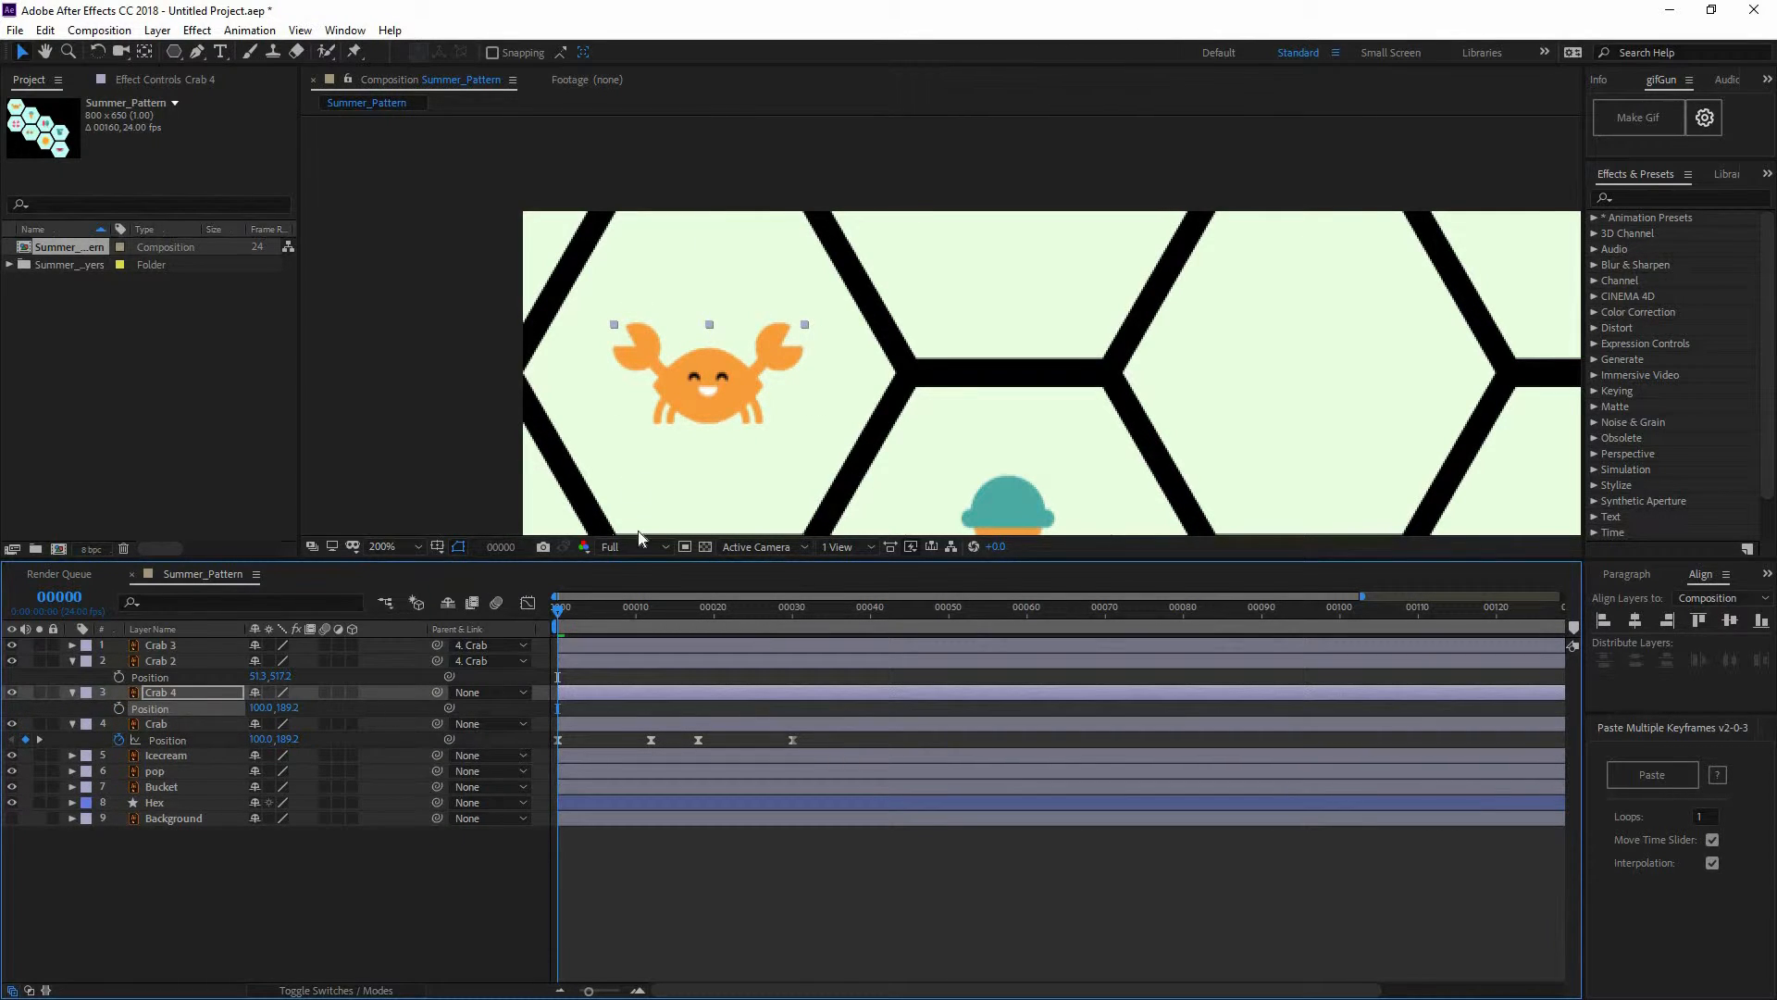
pyautogui.click(197, 694)
pyautogui.press('t')
pyautogui.moveTo(747, 611); pyautogui.dragTo(486, 626)
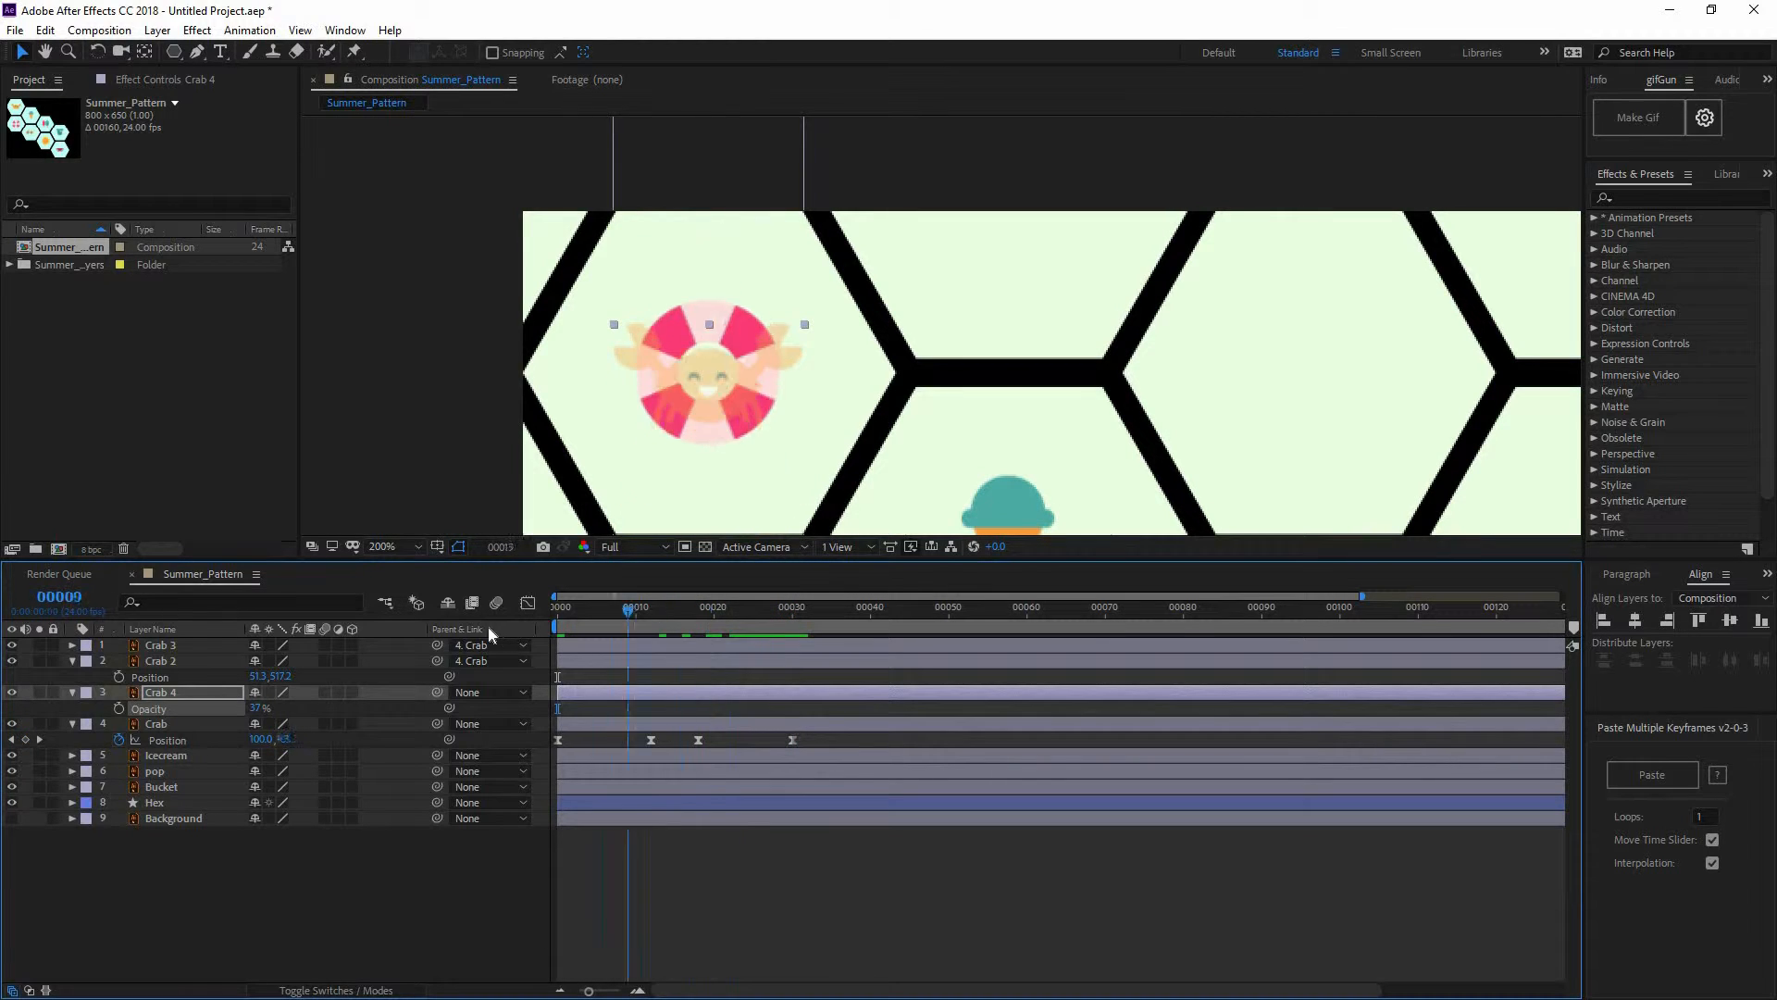
pyautogui.click(794, 615)
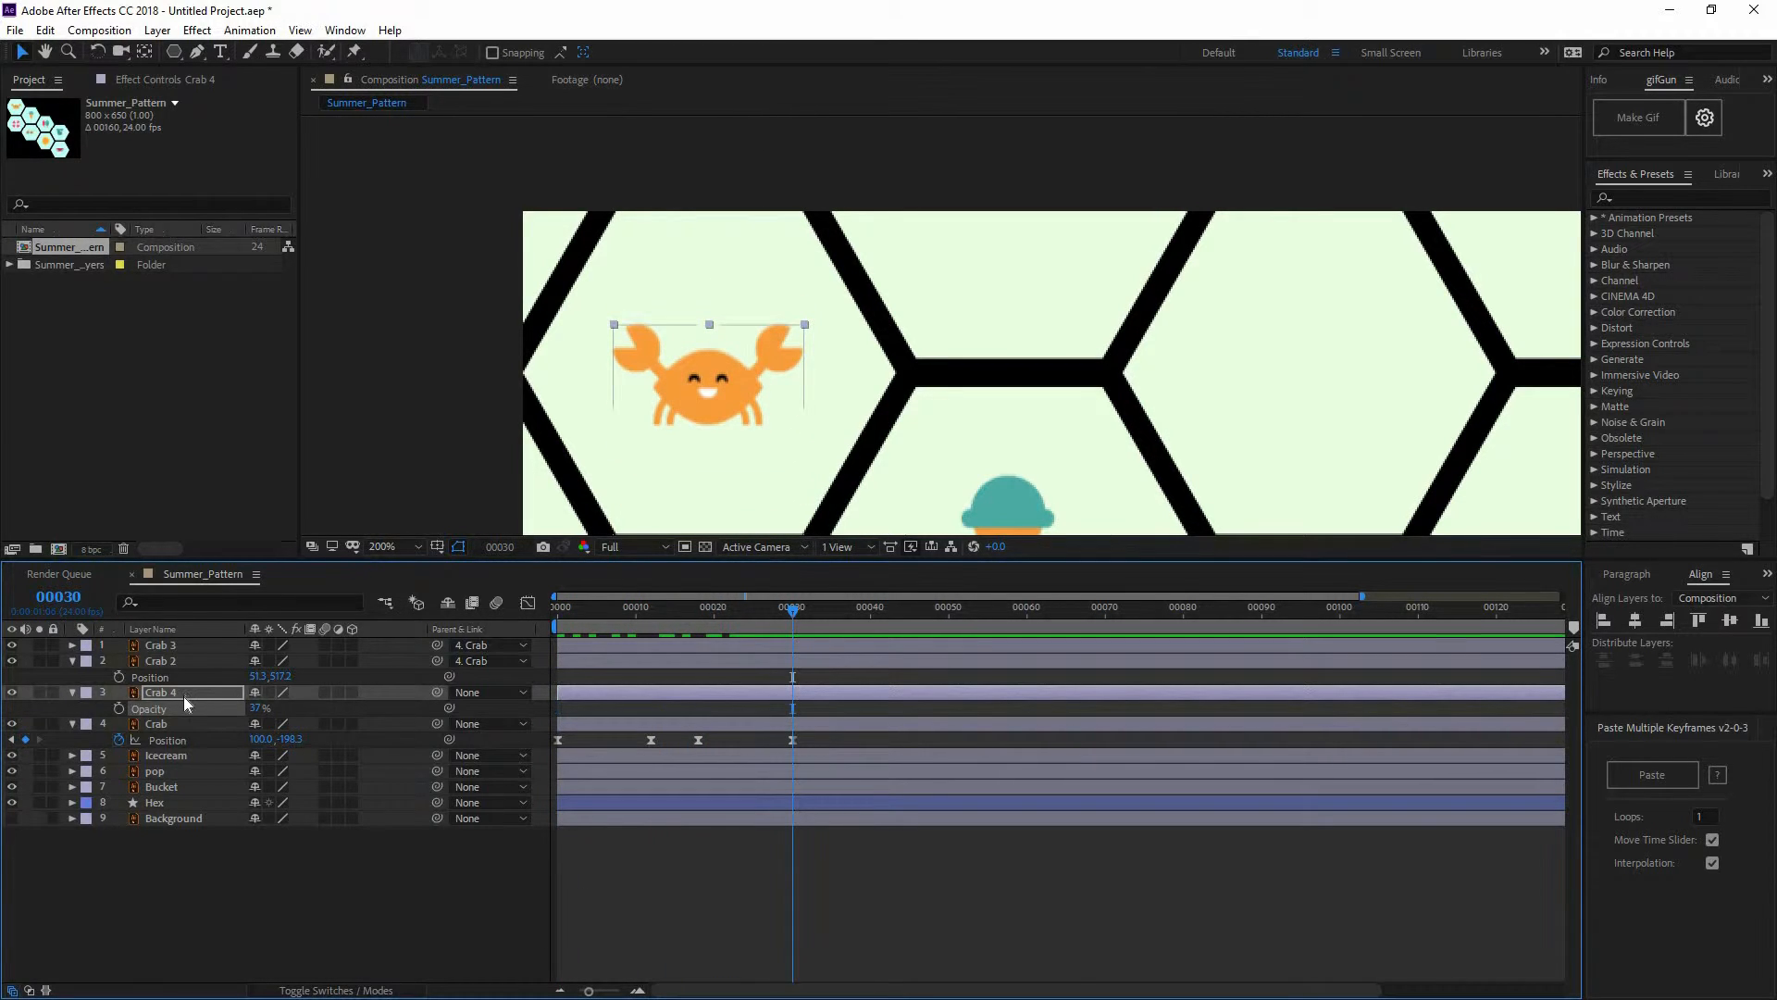
pyautogui.press('Delete')
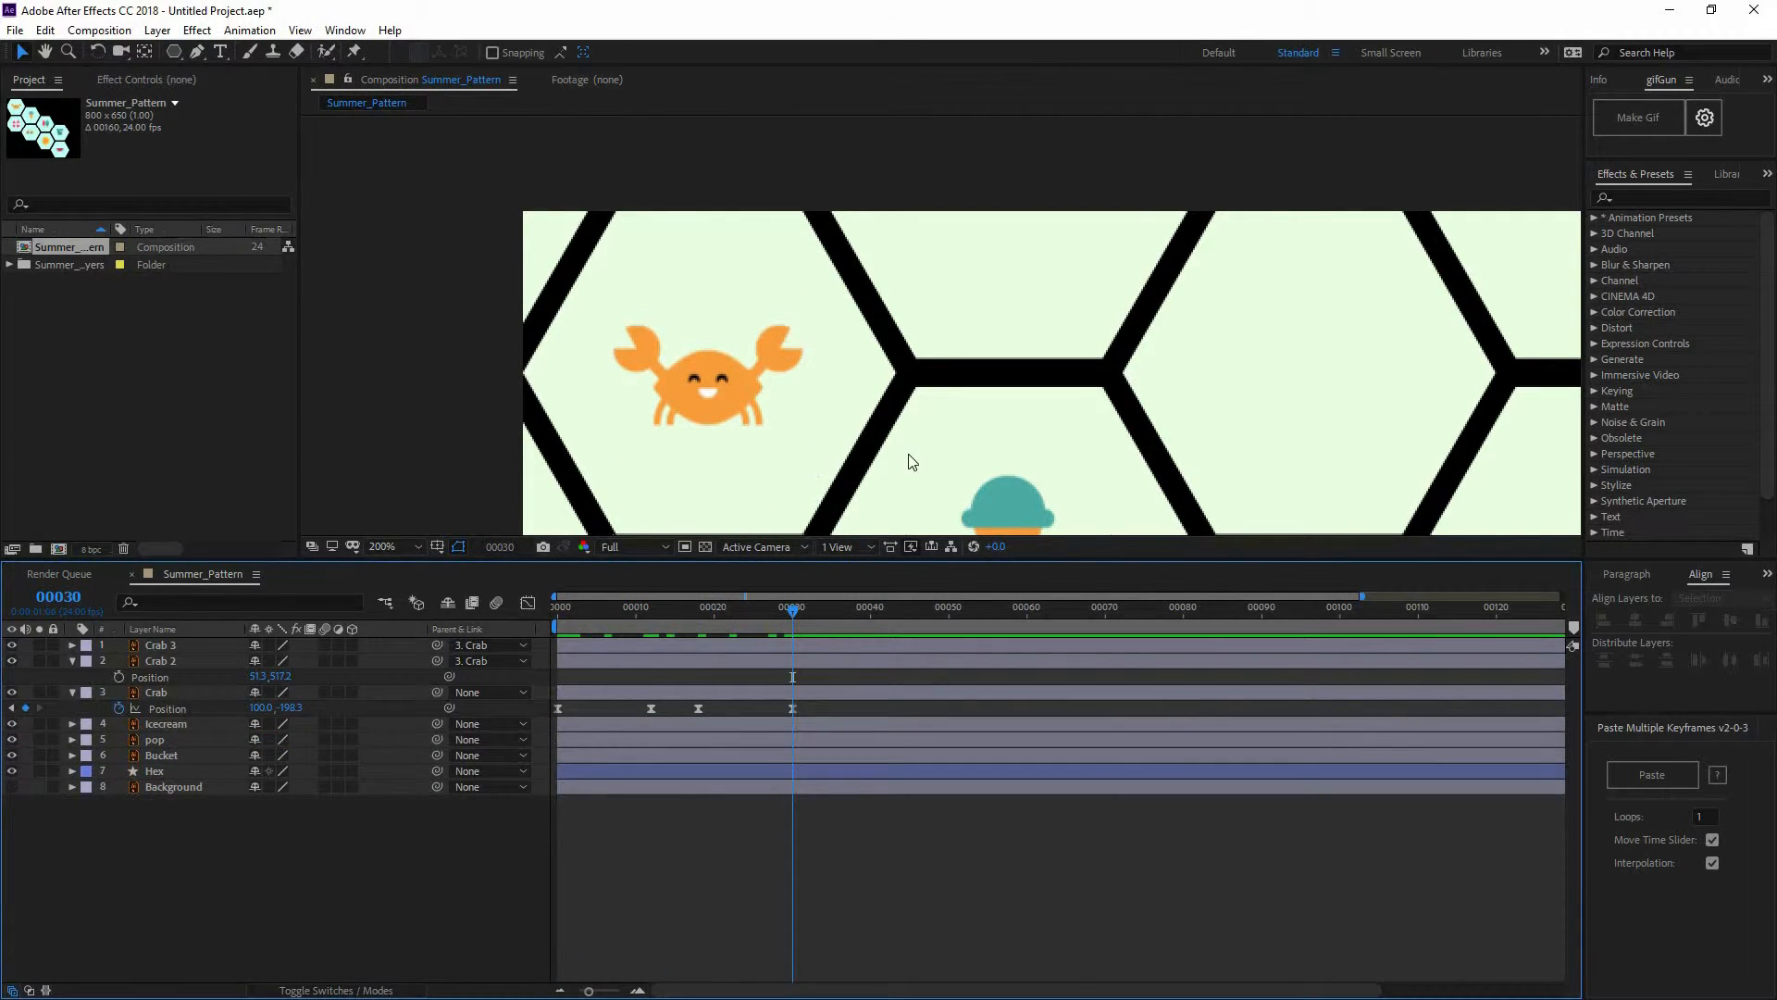
# Set the work area end to frame 36 for the loop preview
pyautogui.scroll(-2, 912, 461)
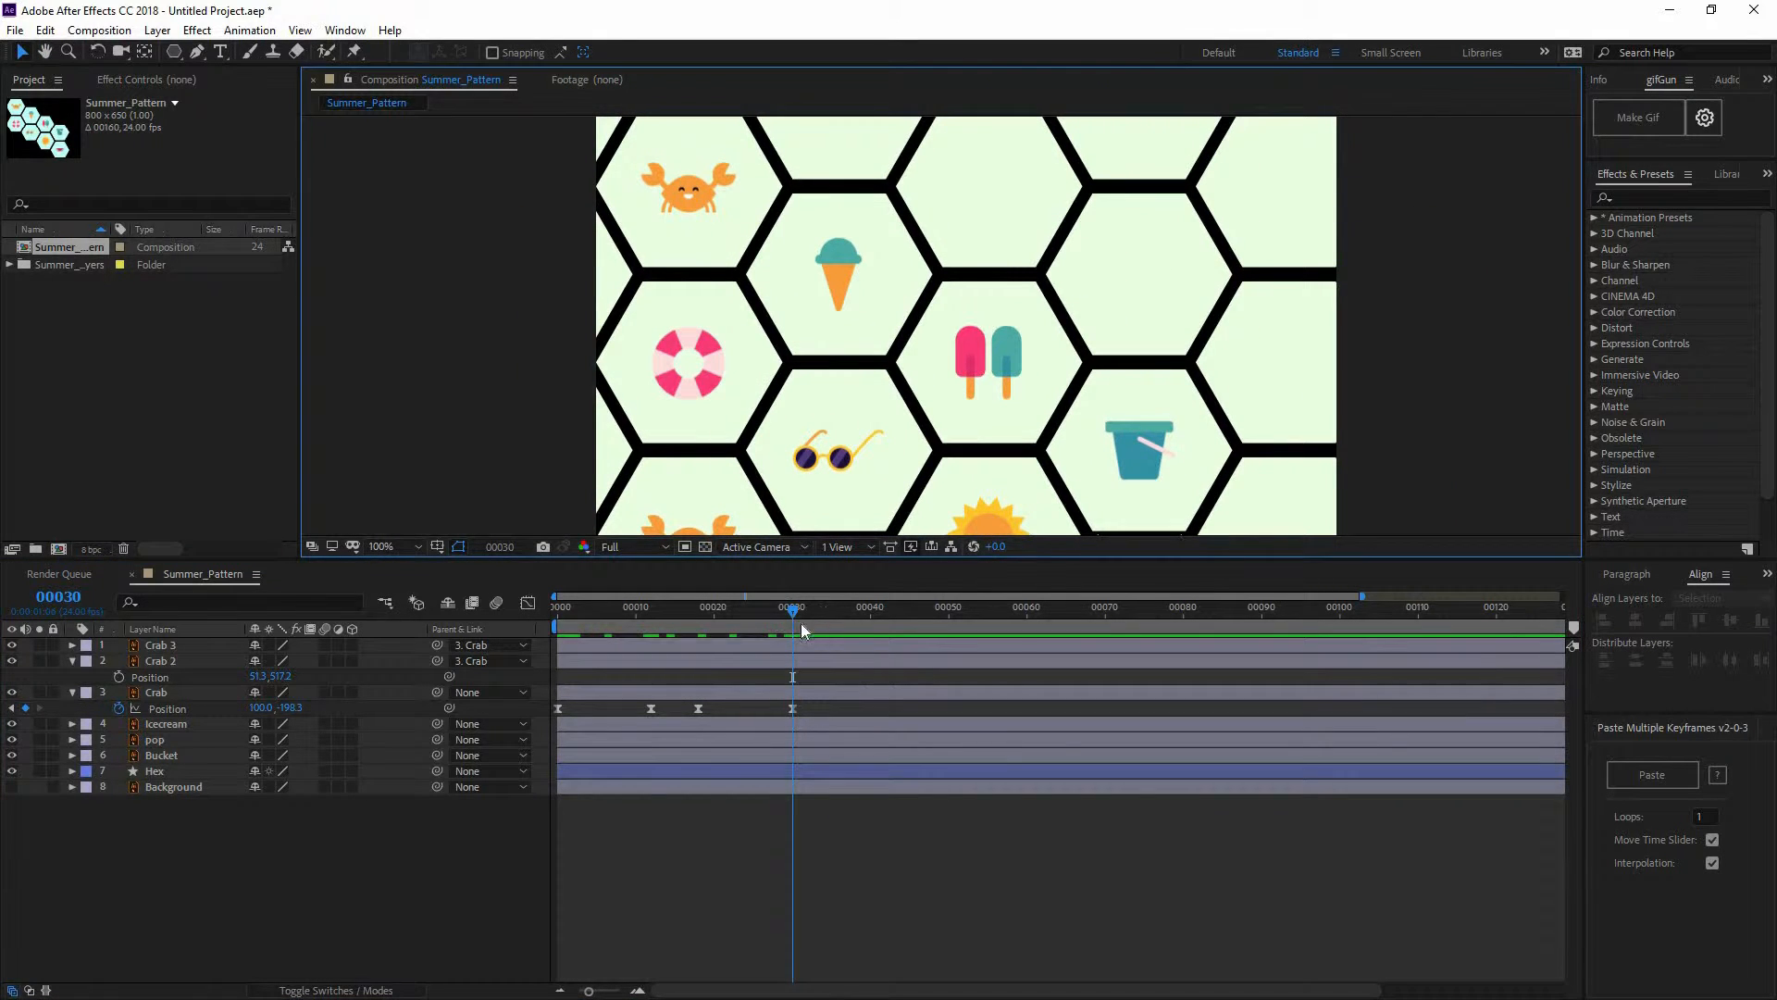
pyautogui.moveTo(794, 613); pyautogui.dragTo(839, 615)
pyautogui.press('n')
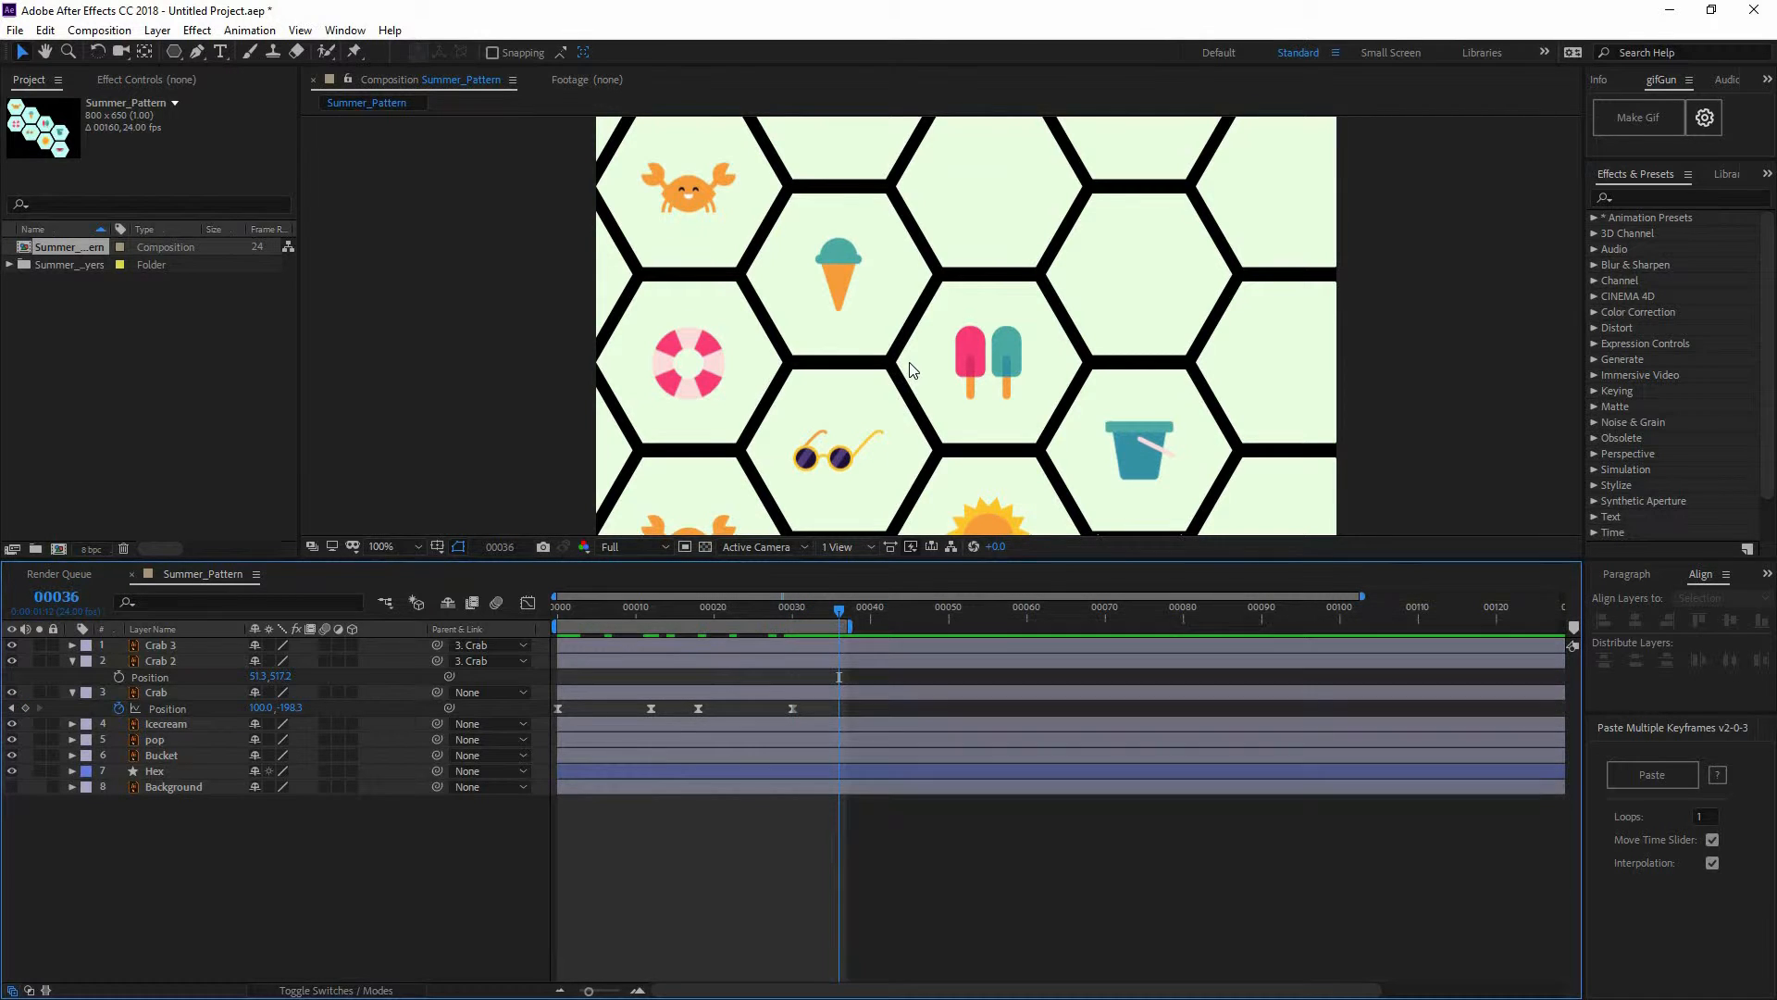
pyautogui.scroll(-2, 919, 373)
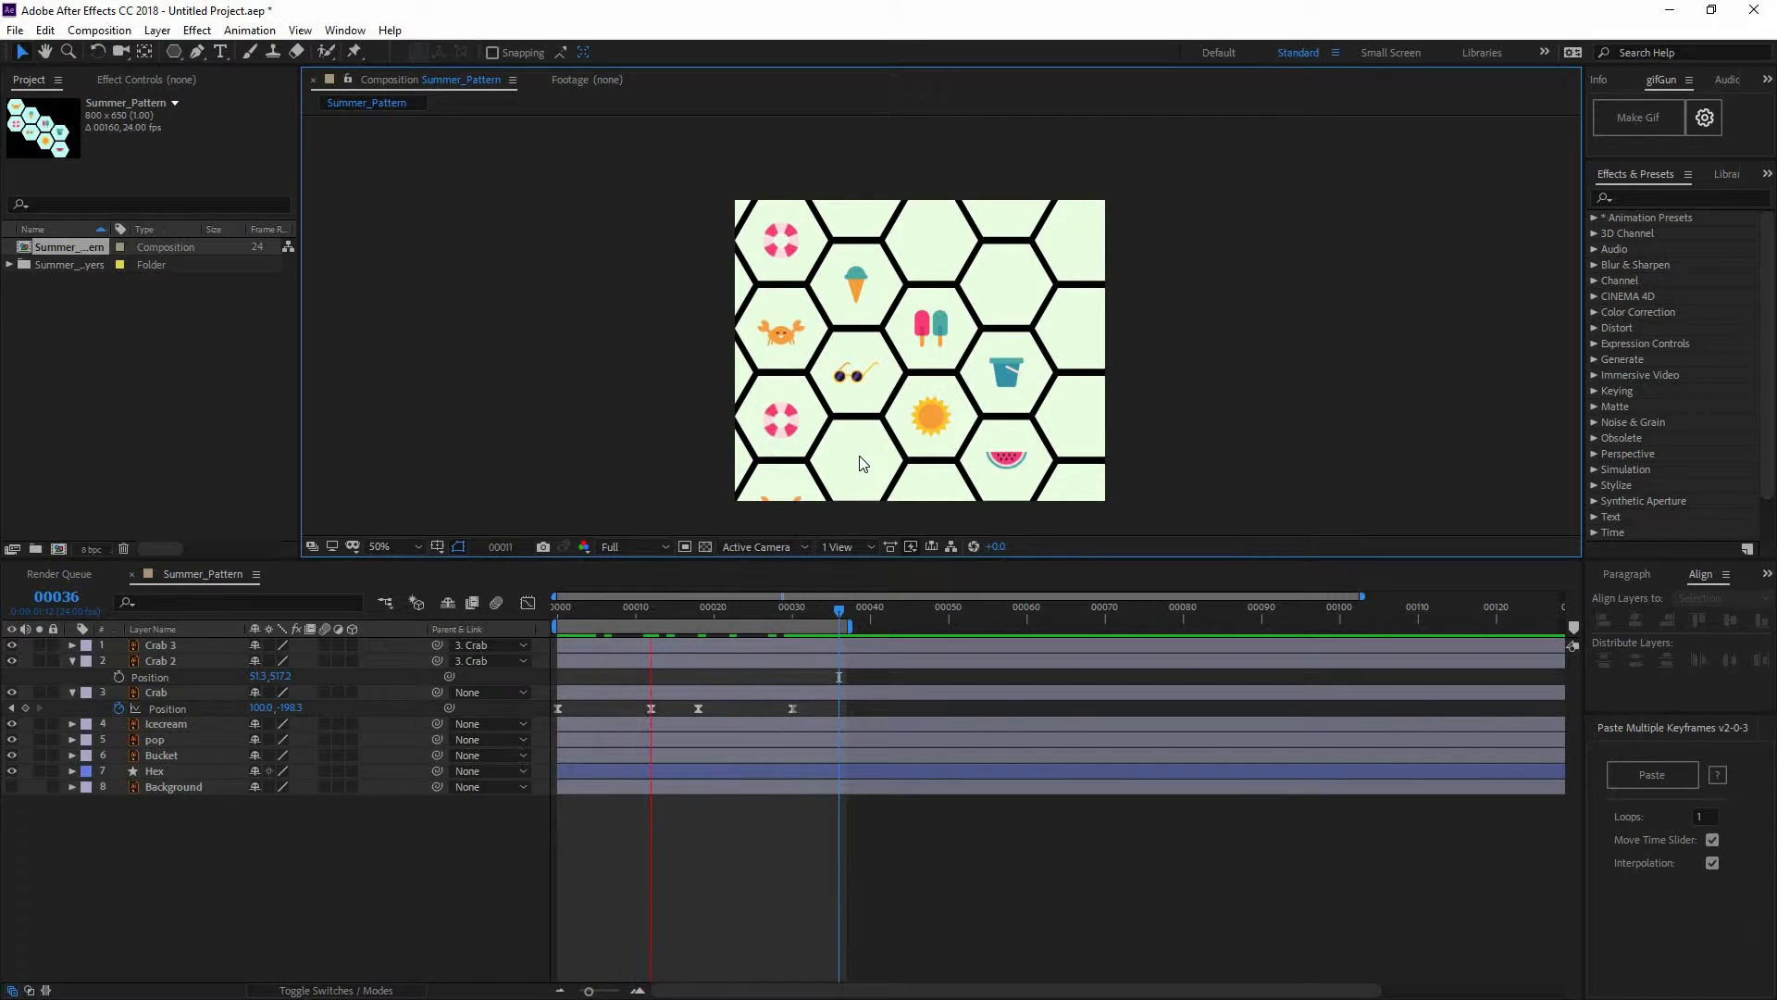
# Lower Crab 3 slightly at the pattern's bottom edge and preview the loop
pyautogui.click(844, 616)
pyautogui.click(845, 615)
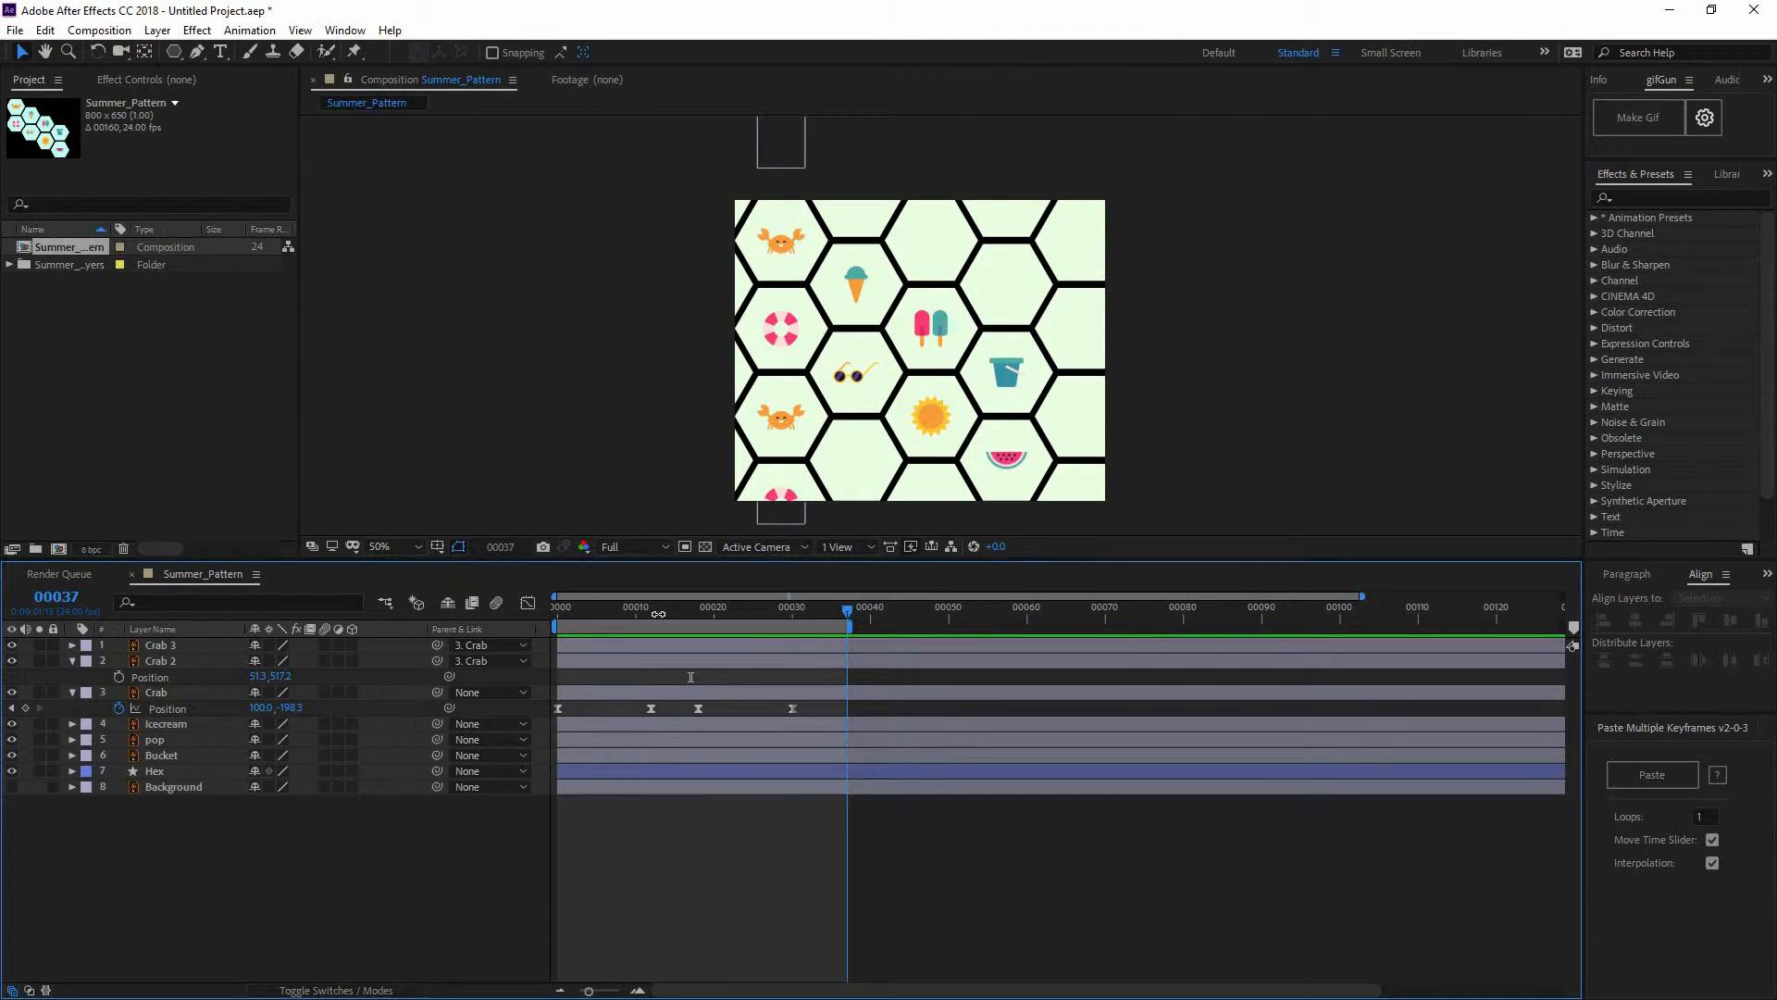
pyautogui.moveTo(659, 614); pyautogui.dragTo(484, 609)
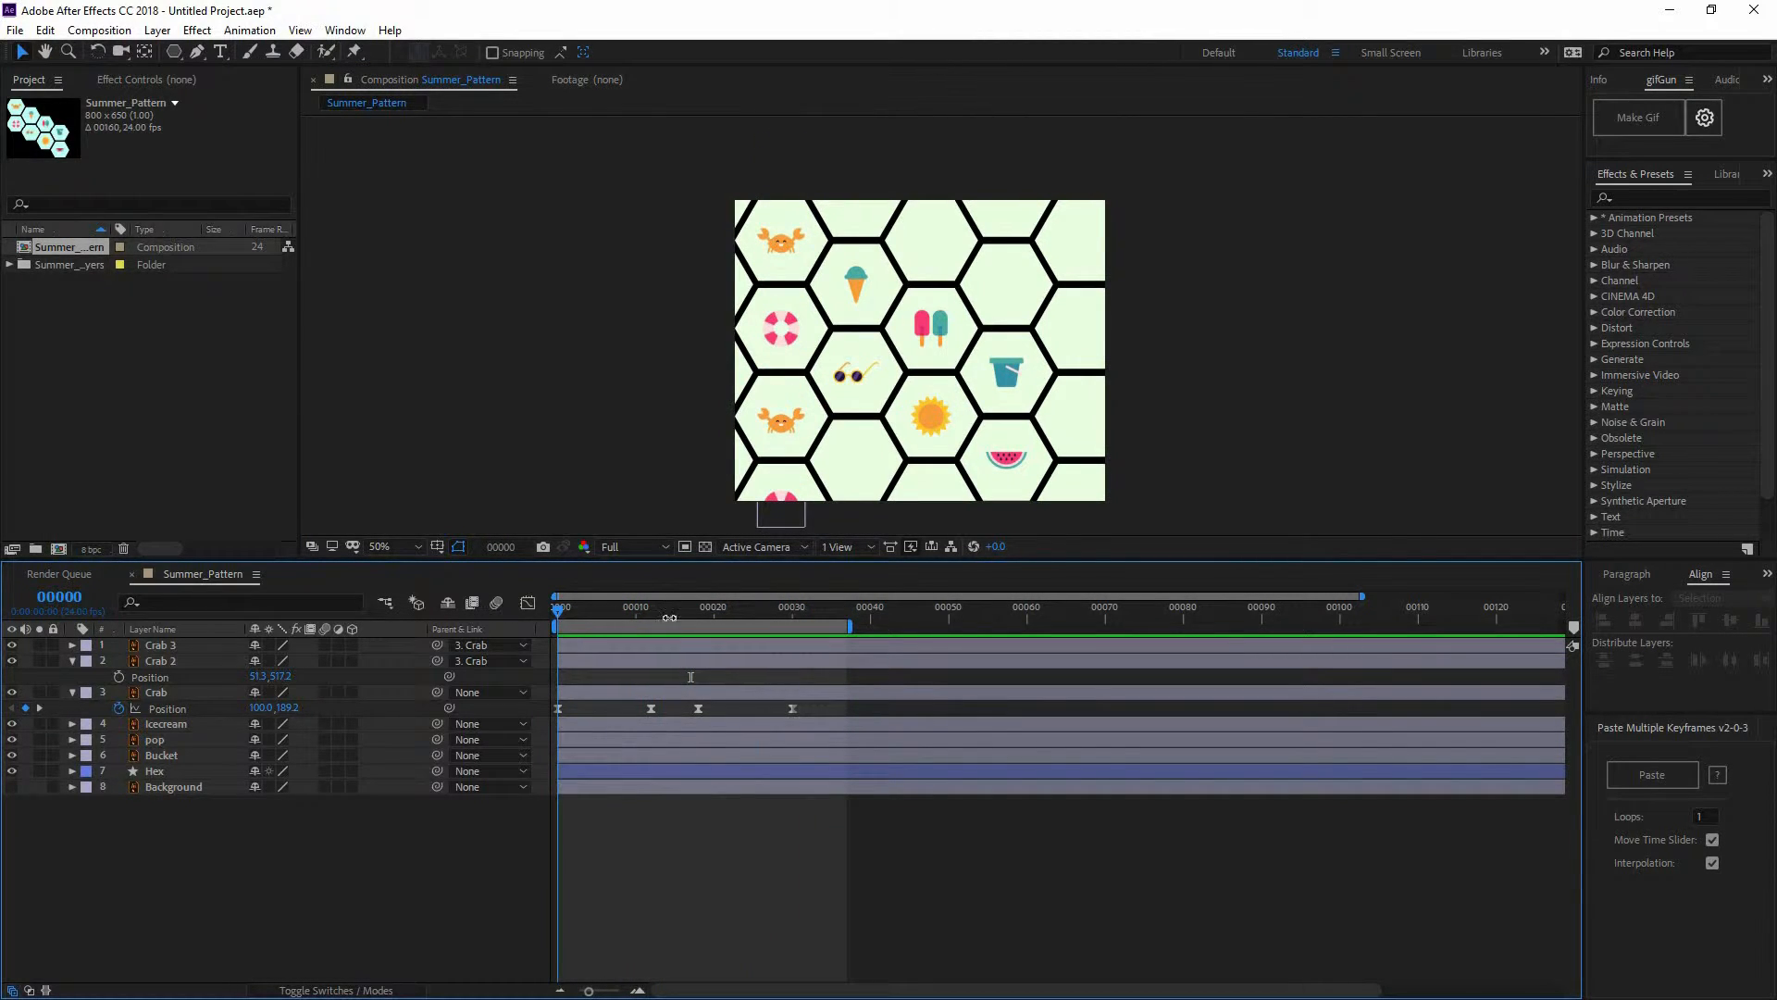
pyautogui.moveTo(669, 618)
pyautogui.mouseDown()
pyautogui.moveTo(695, 619)
pyautogui.moveTo(652, 625)
pyautogui.moveTo(697, 627)
pyautogui.mouseUp()
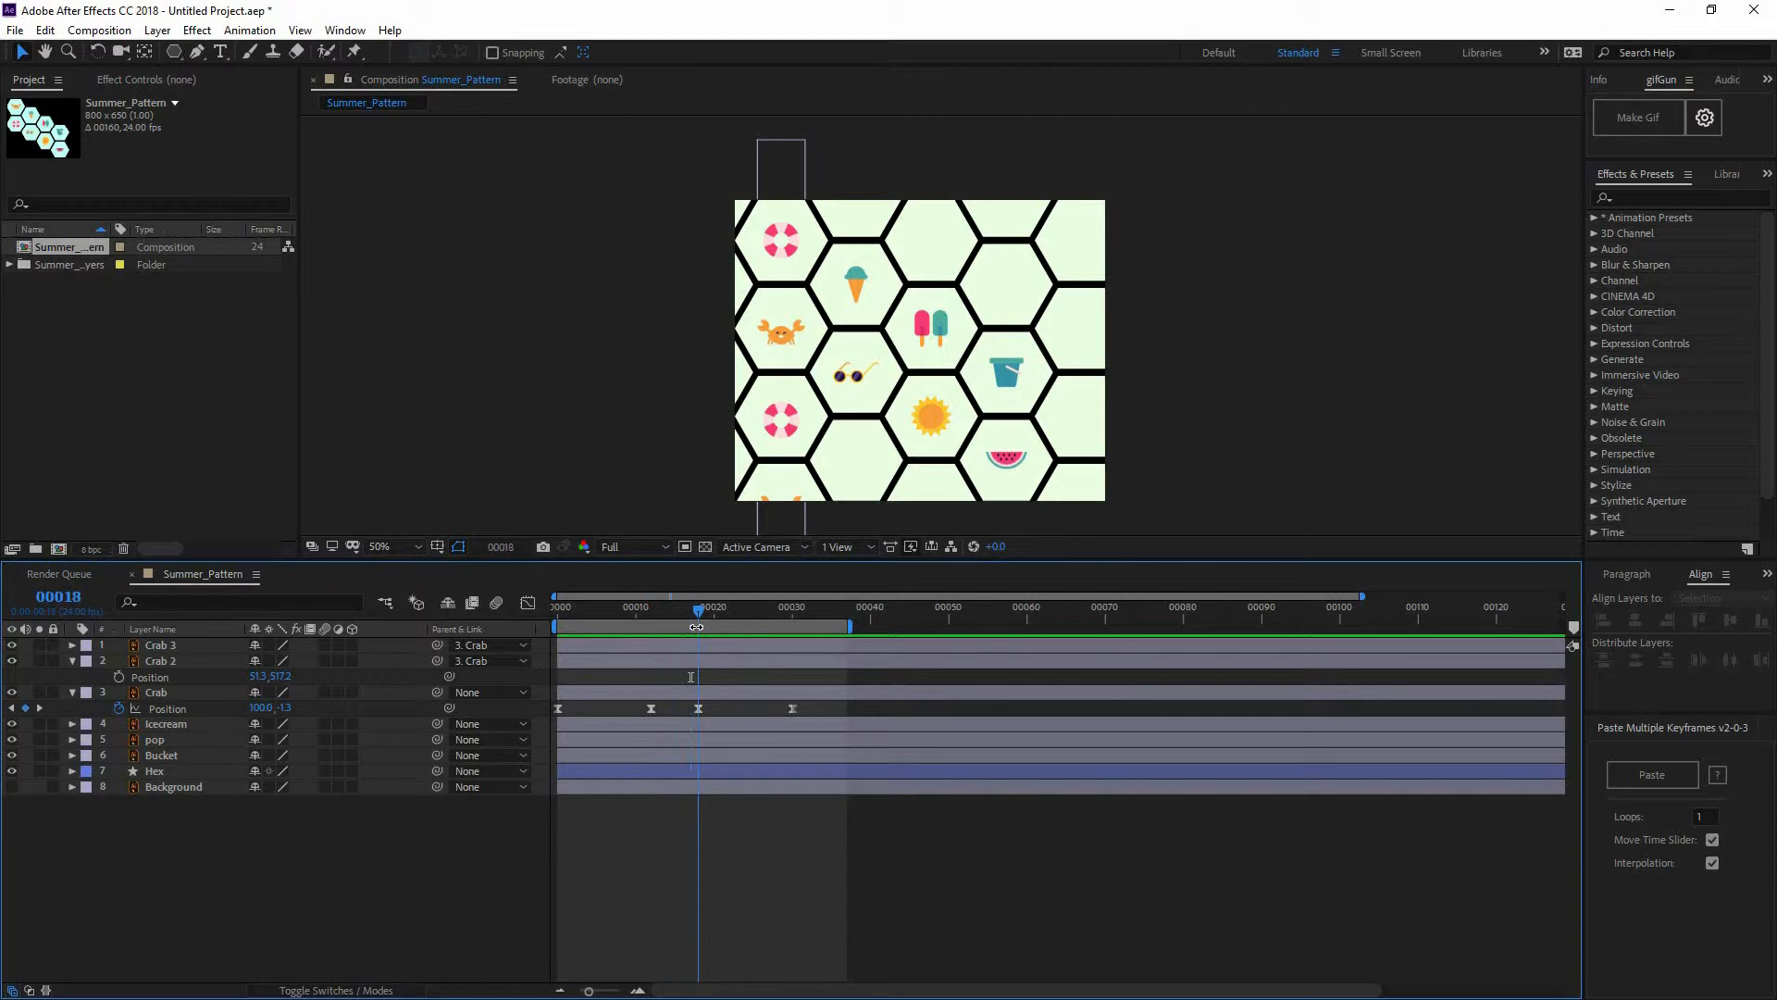
pyautogui.moveTo(938, 390); pyautogui.dragTo(949, 286)
pyautogui.scroll(1, 685, 478)
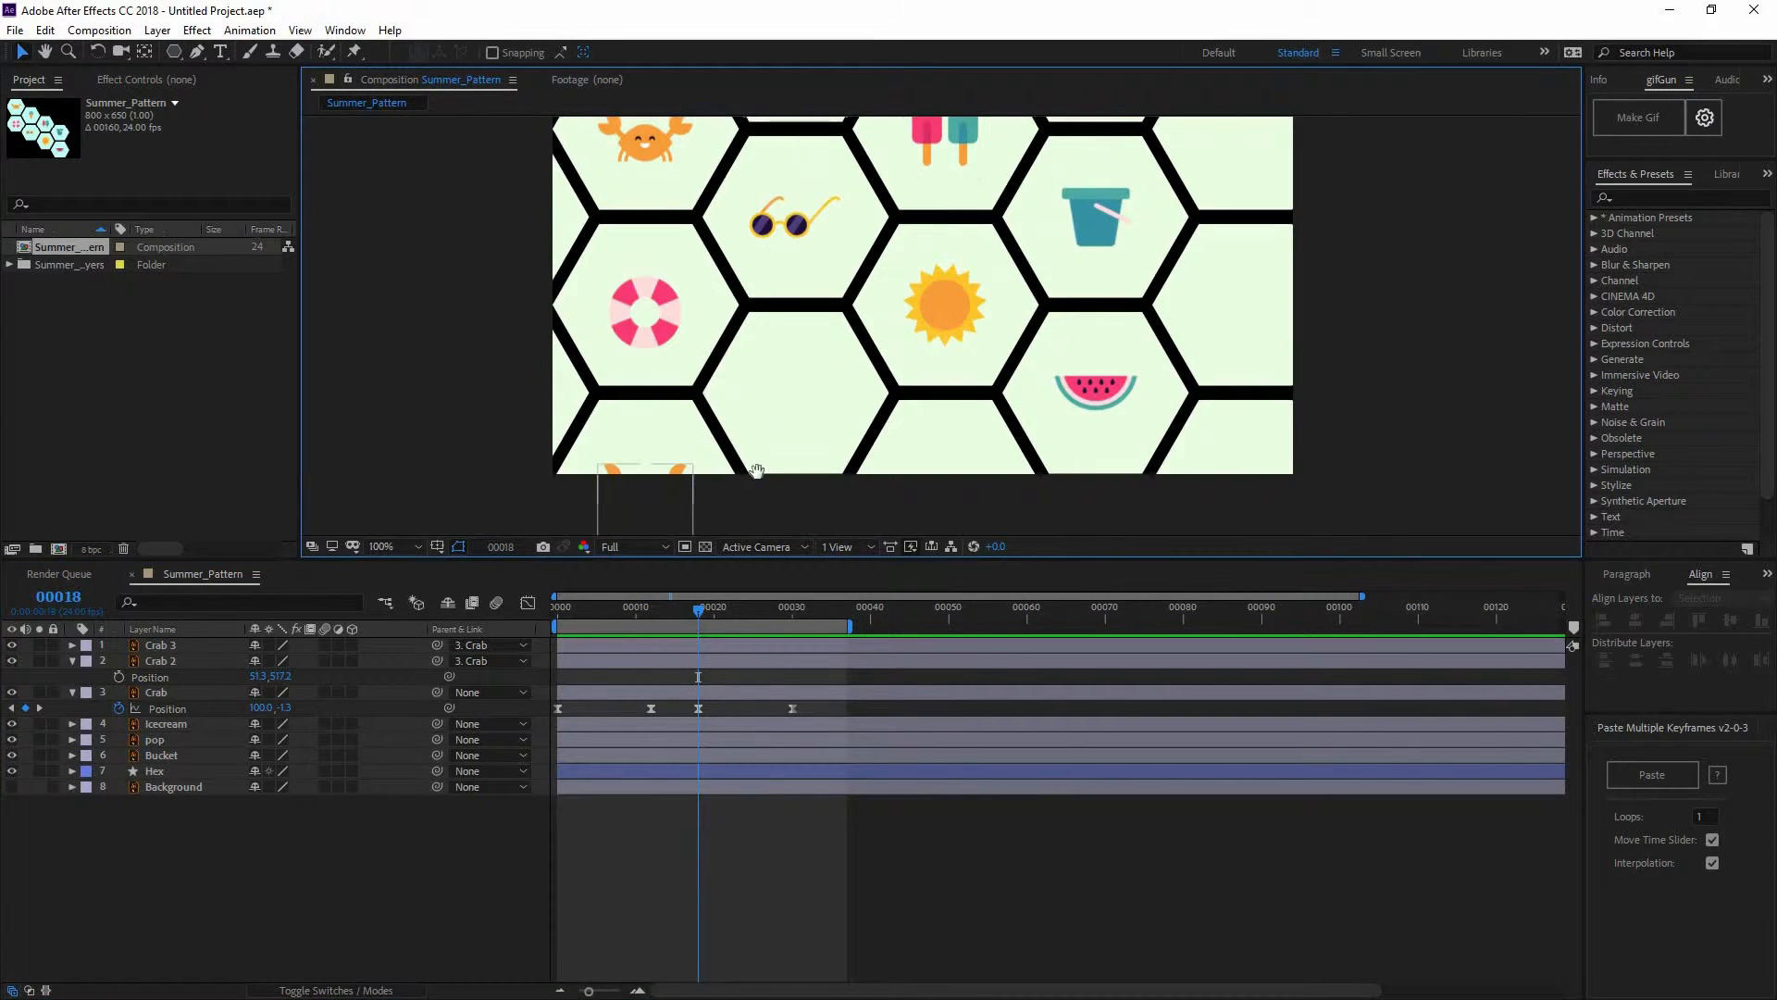
pyautogui.moveTo(757, 472); pyautogui.dragTo(831, 422)
pyautogui.click(765, 481)
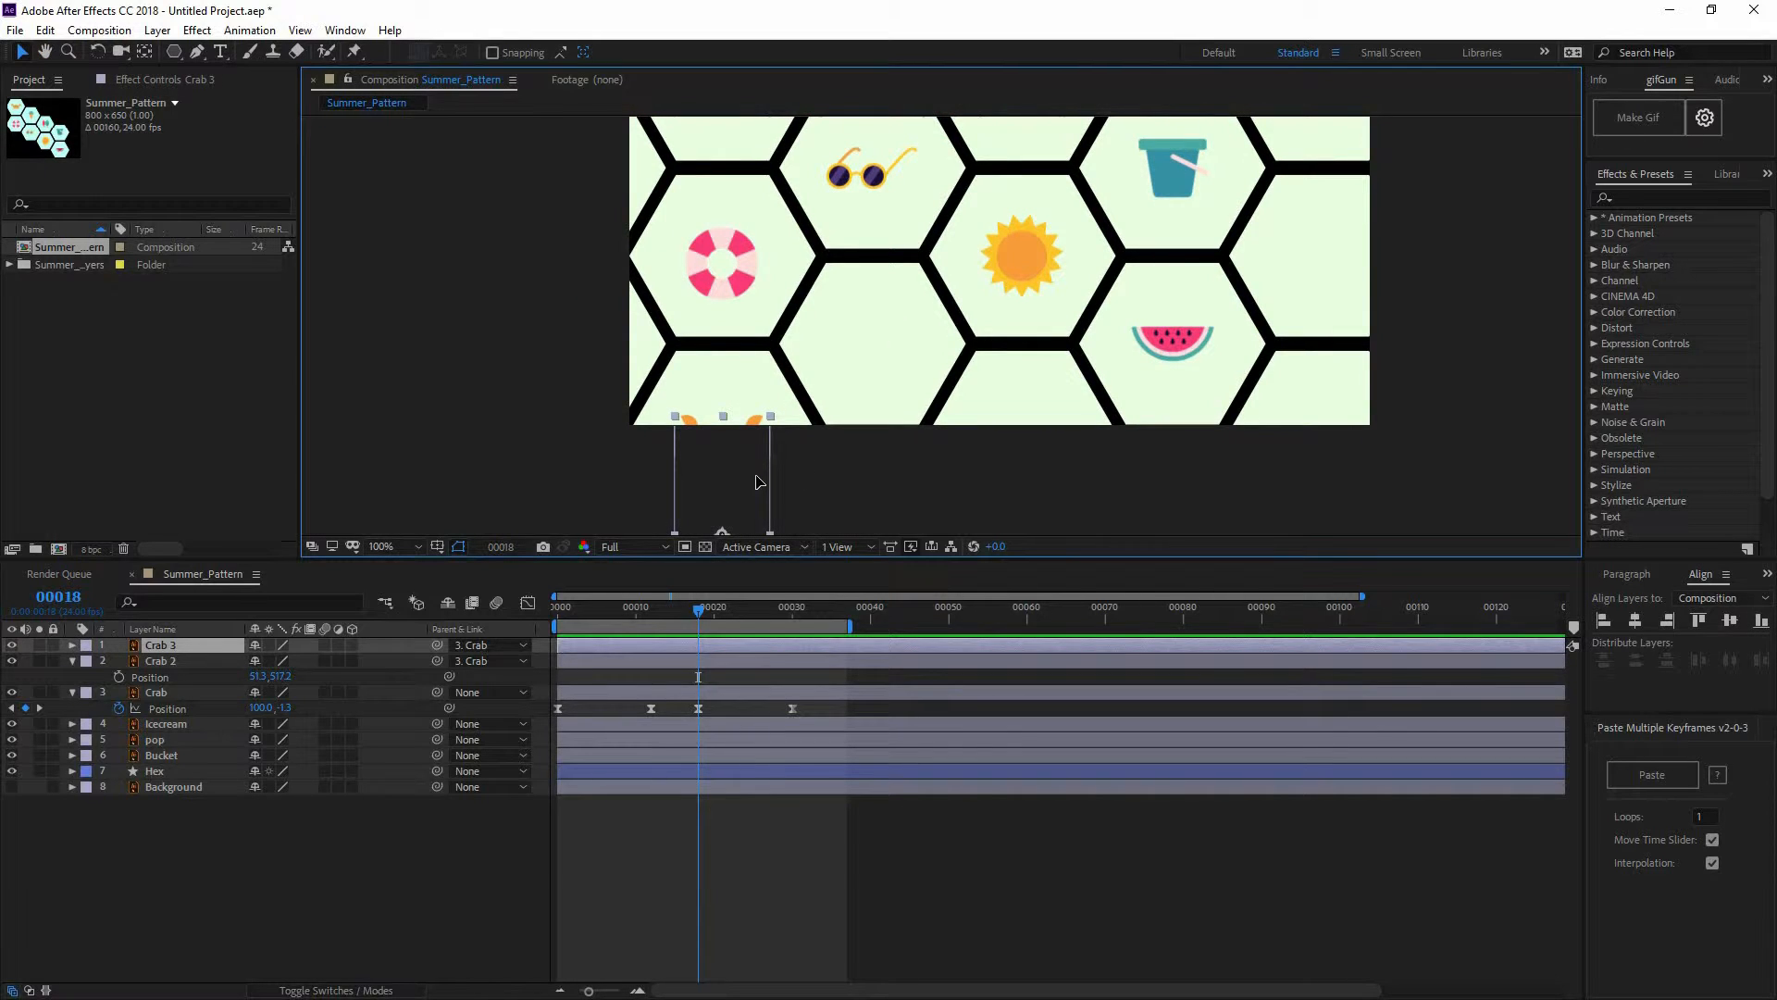
pyautogui.moveTo(757, 474); pyautogui.dragTo(757, 477)
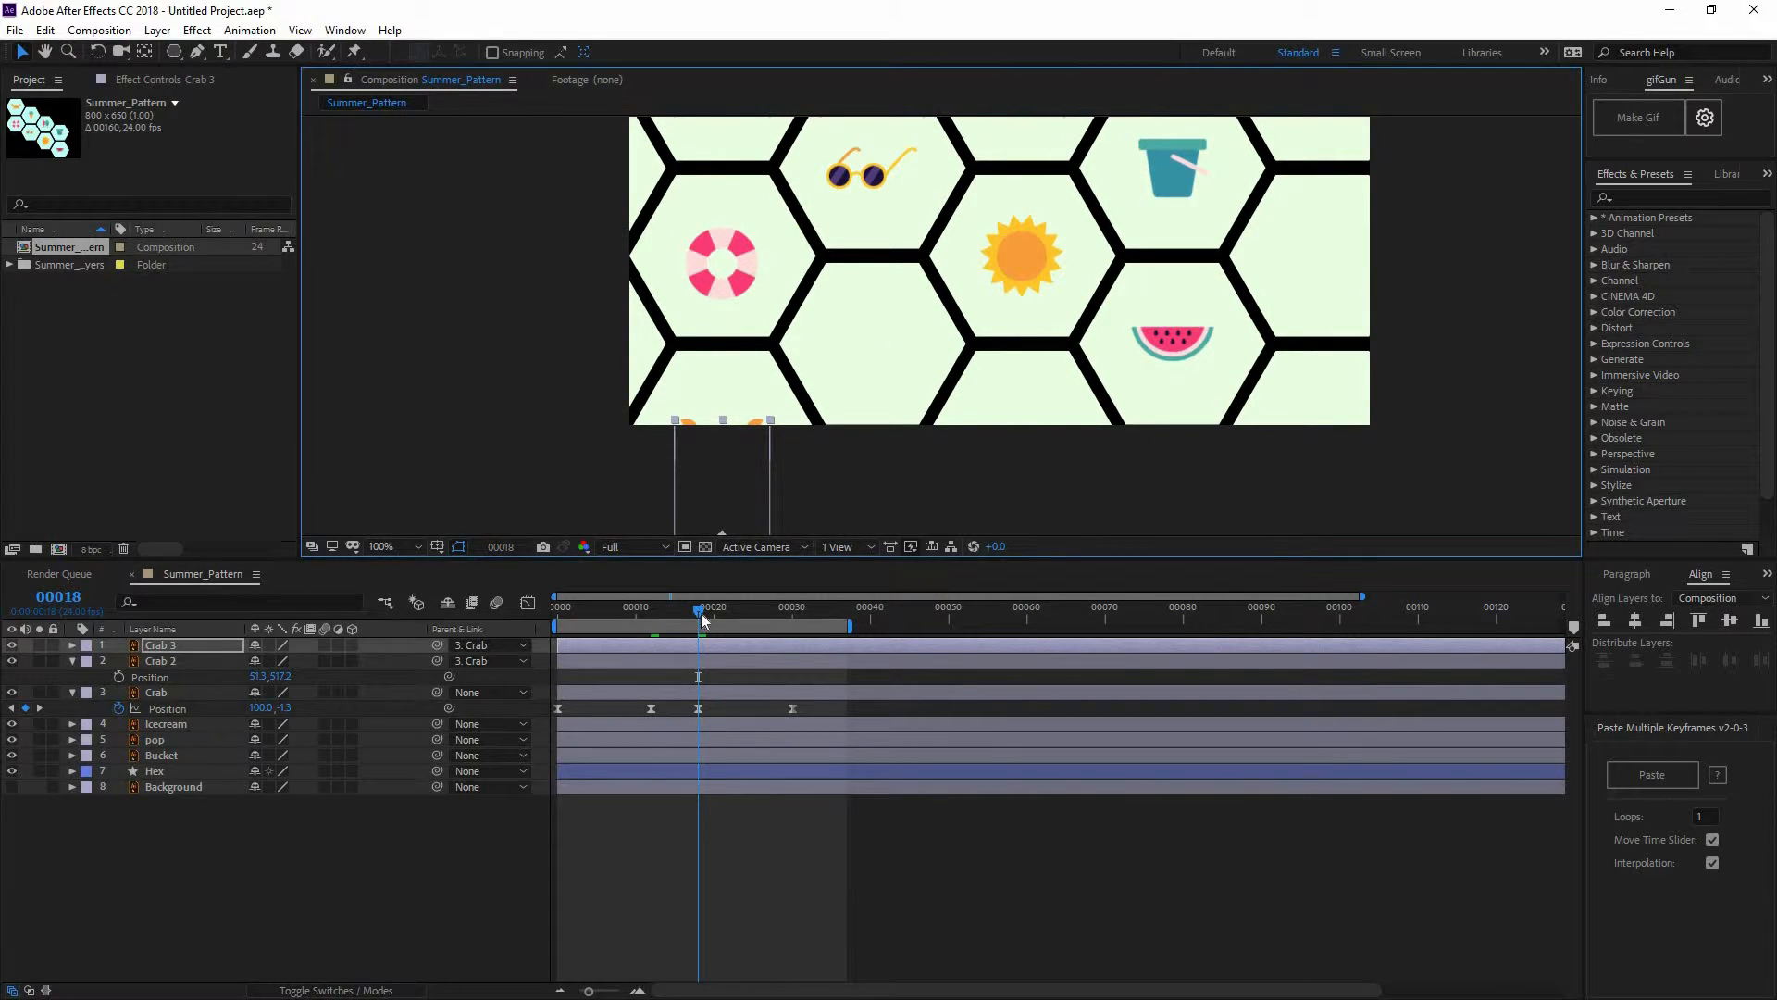
pyautogui.moveTo(687, 613); pyautogui.dragTo(784, 613)
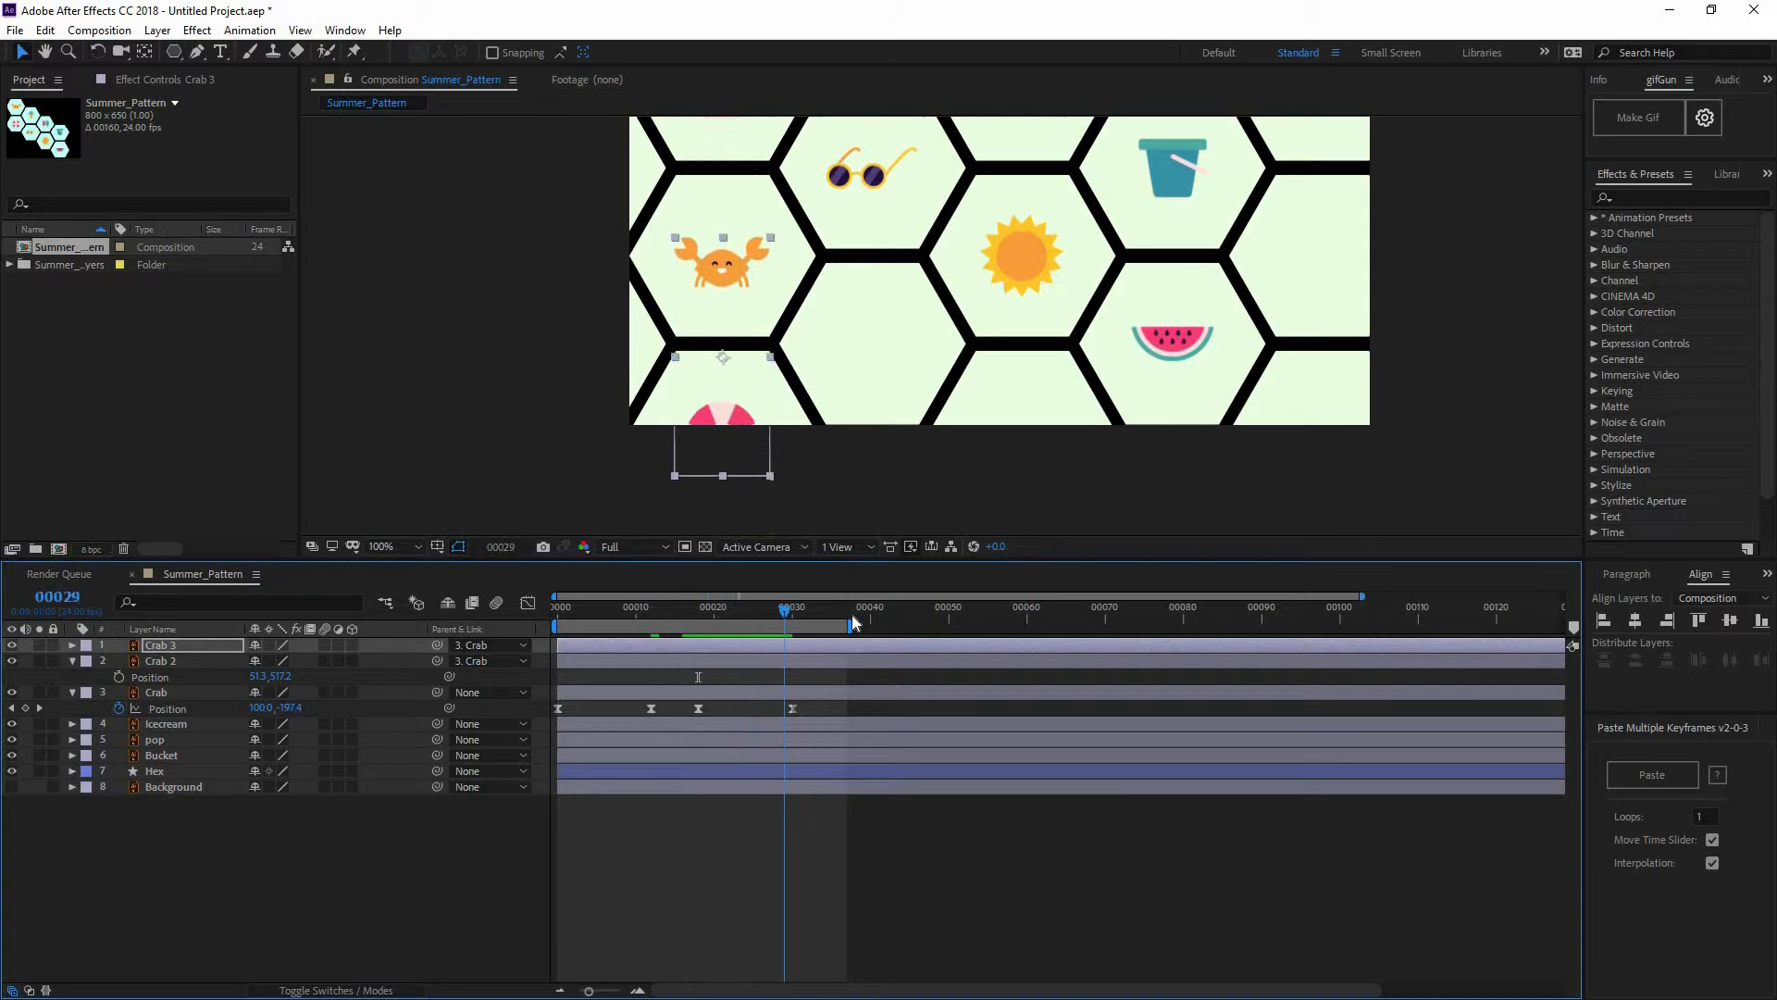
pyautogui.press('space')
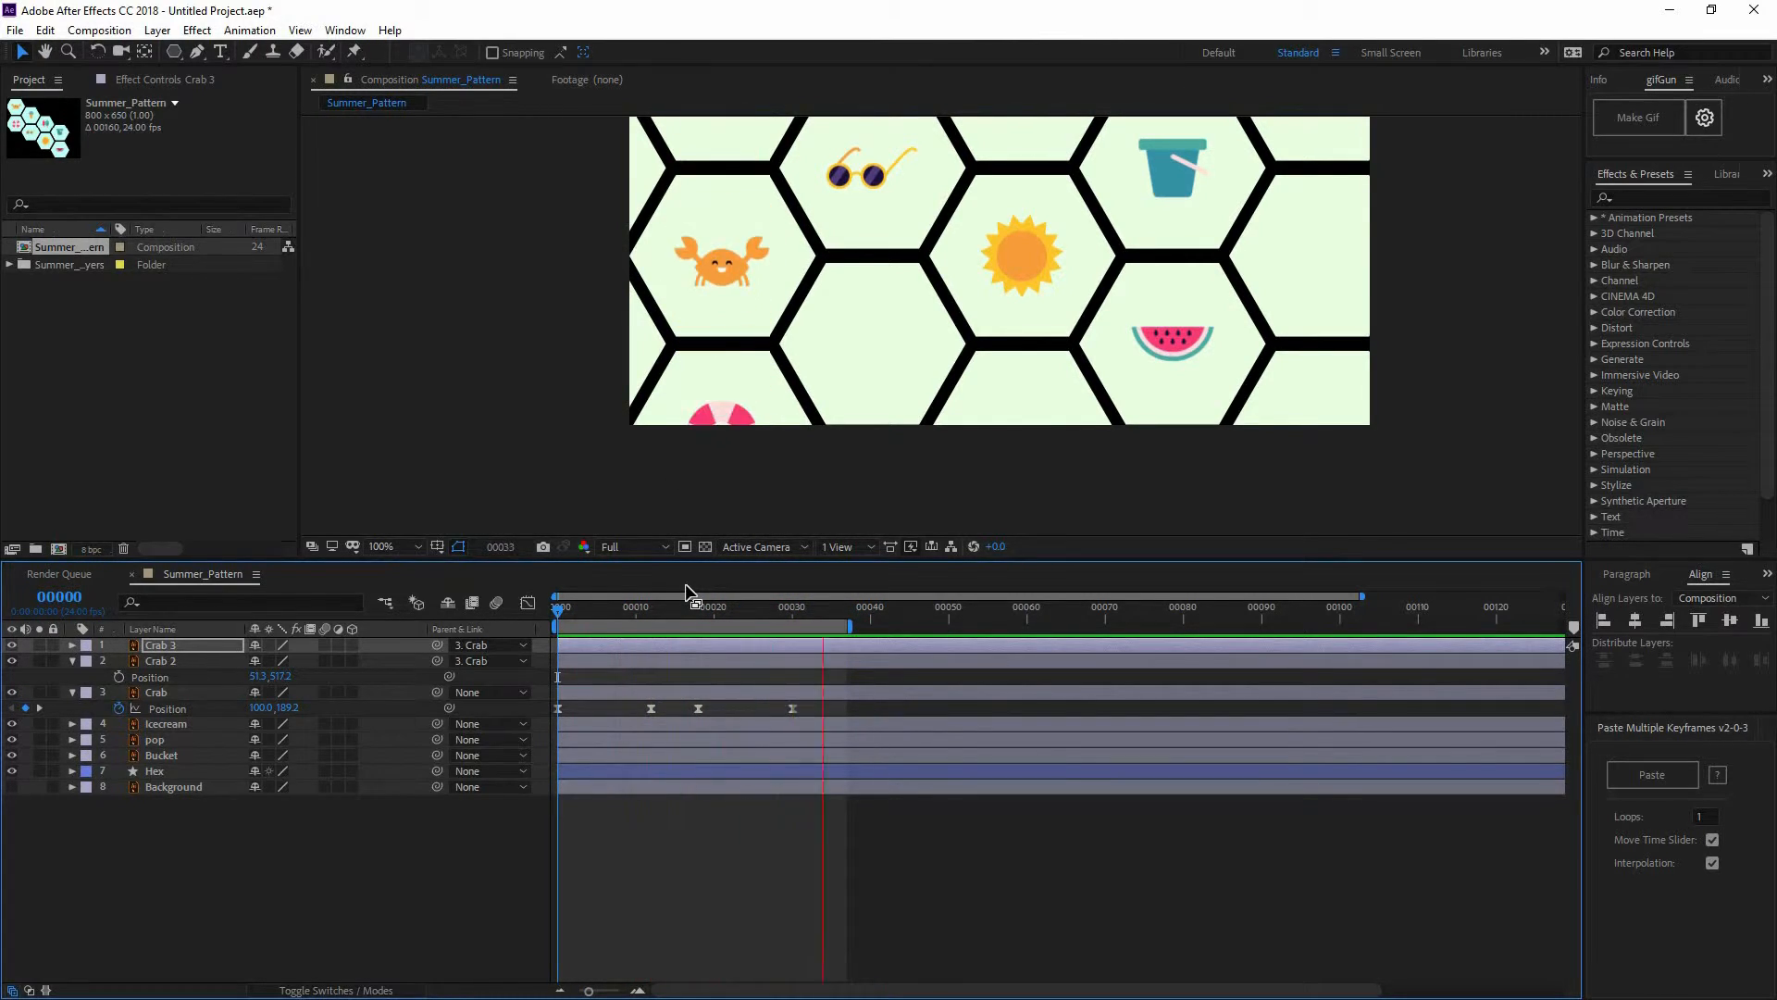
# Nudge Crab 3 up a few pixels and replay the 36-frame loop
pyautogui.press('space')
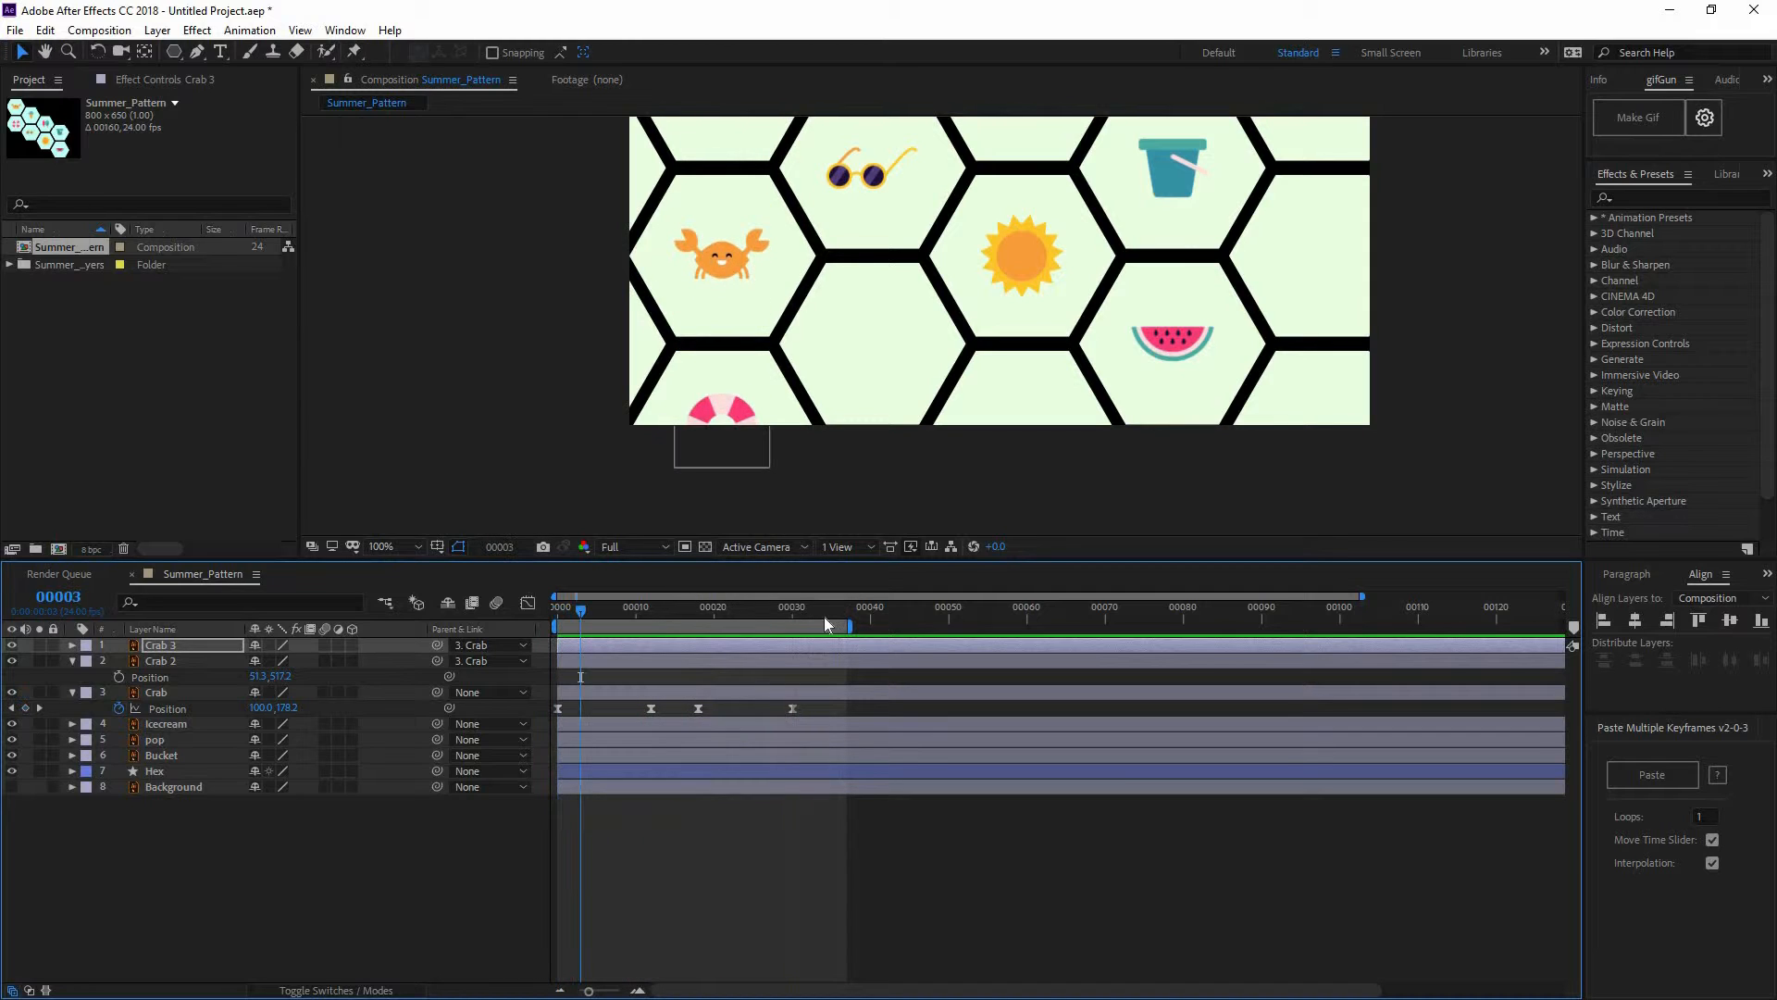
pyautogui.moveTo(824, 616); pyautogui.dragTo(870, 613)
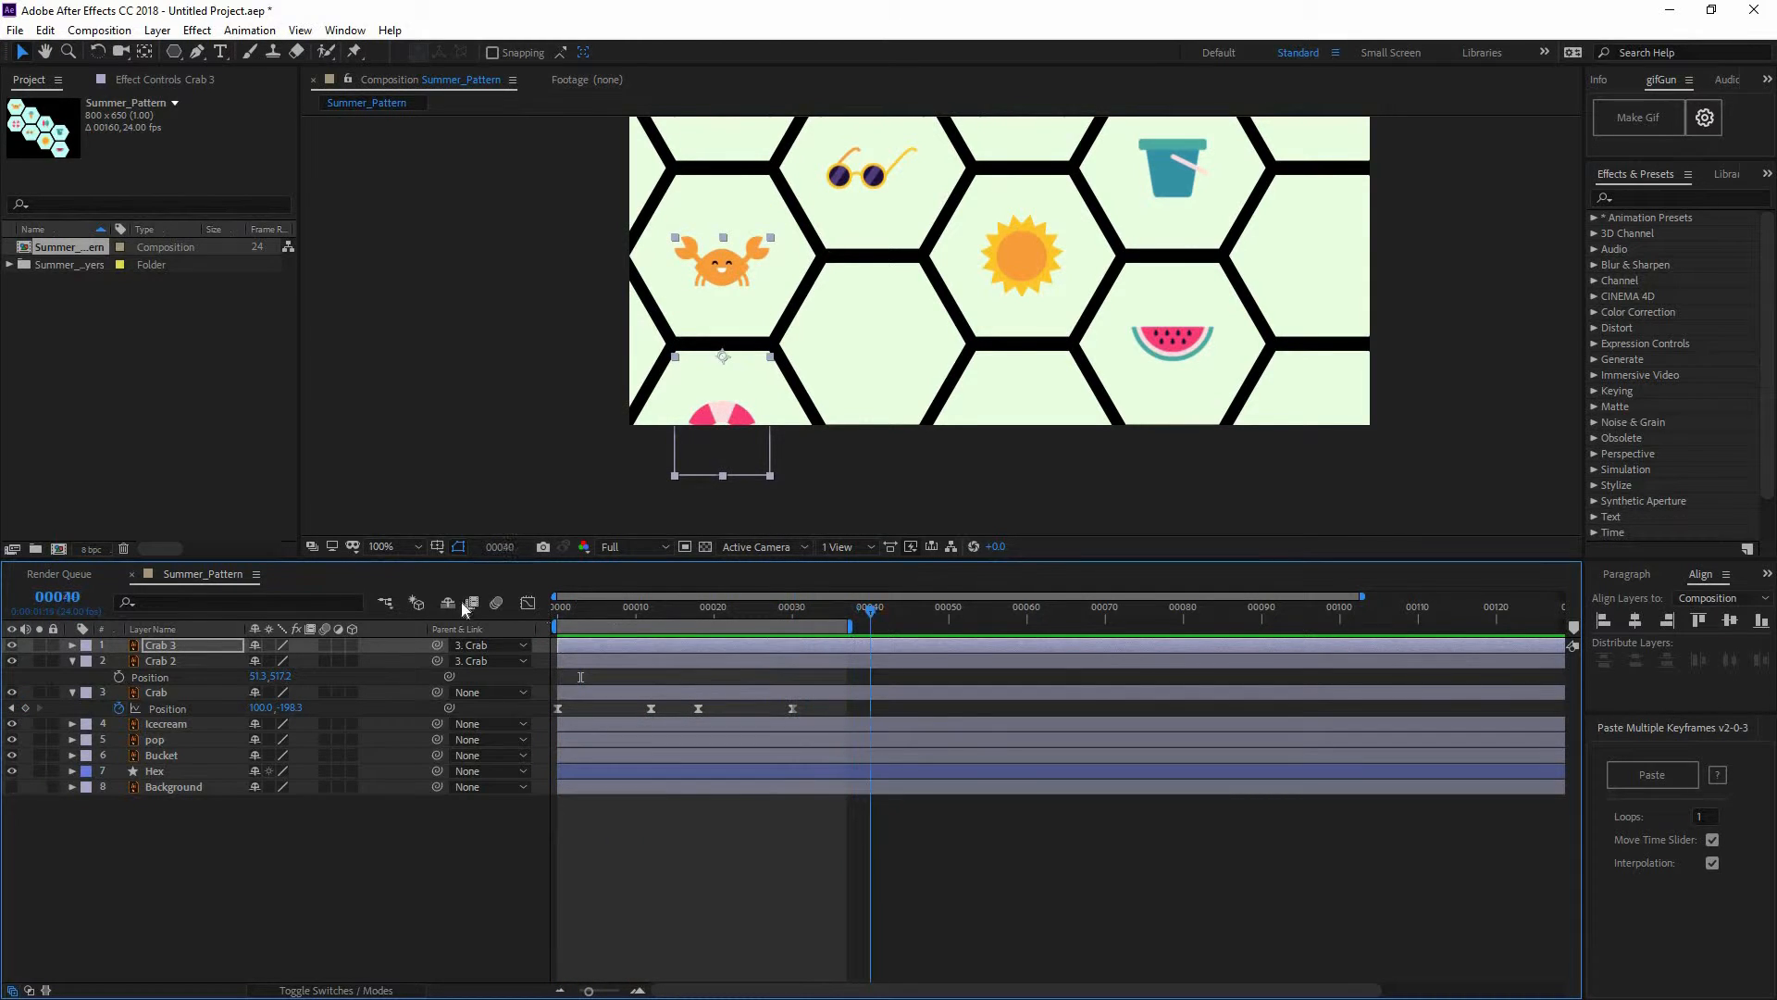
pyautogui.press('Home')
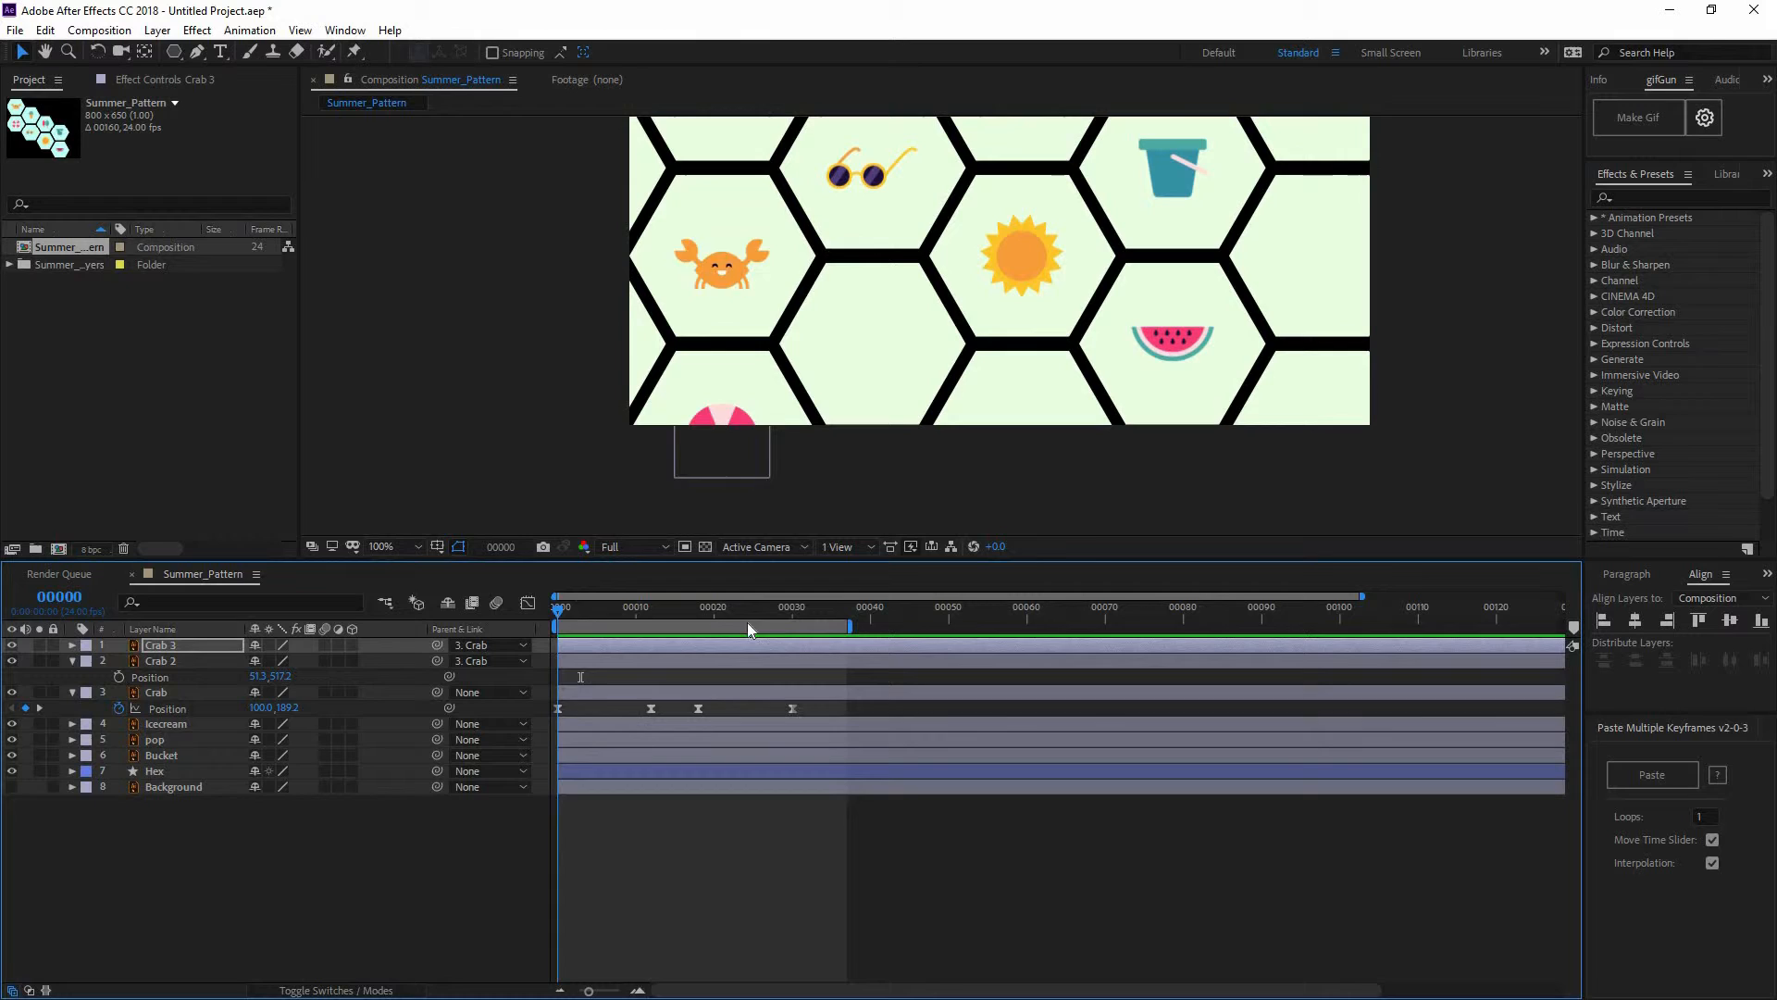
pyautogui.moveTo(748, 615); pyautogui.dragTo(666, 644)
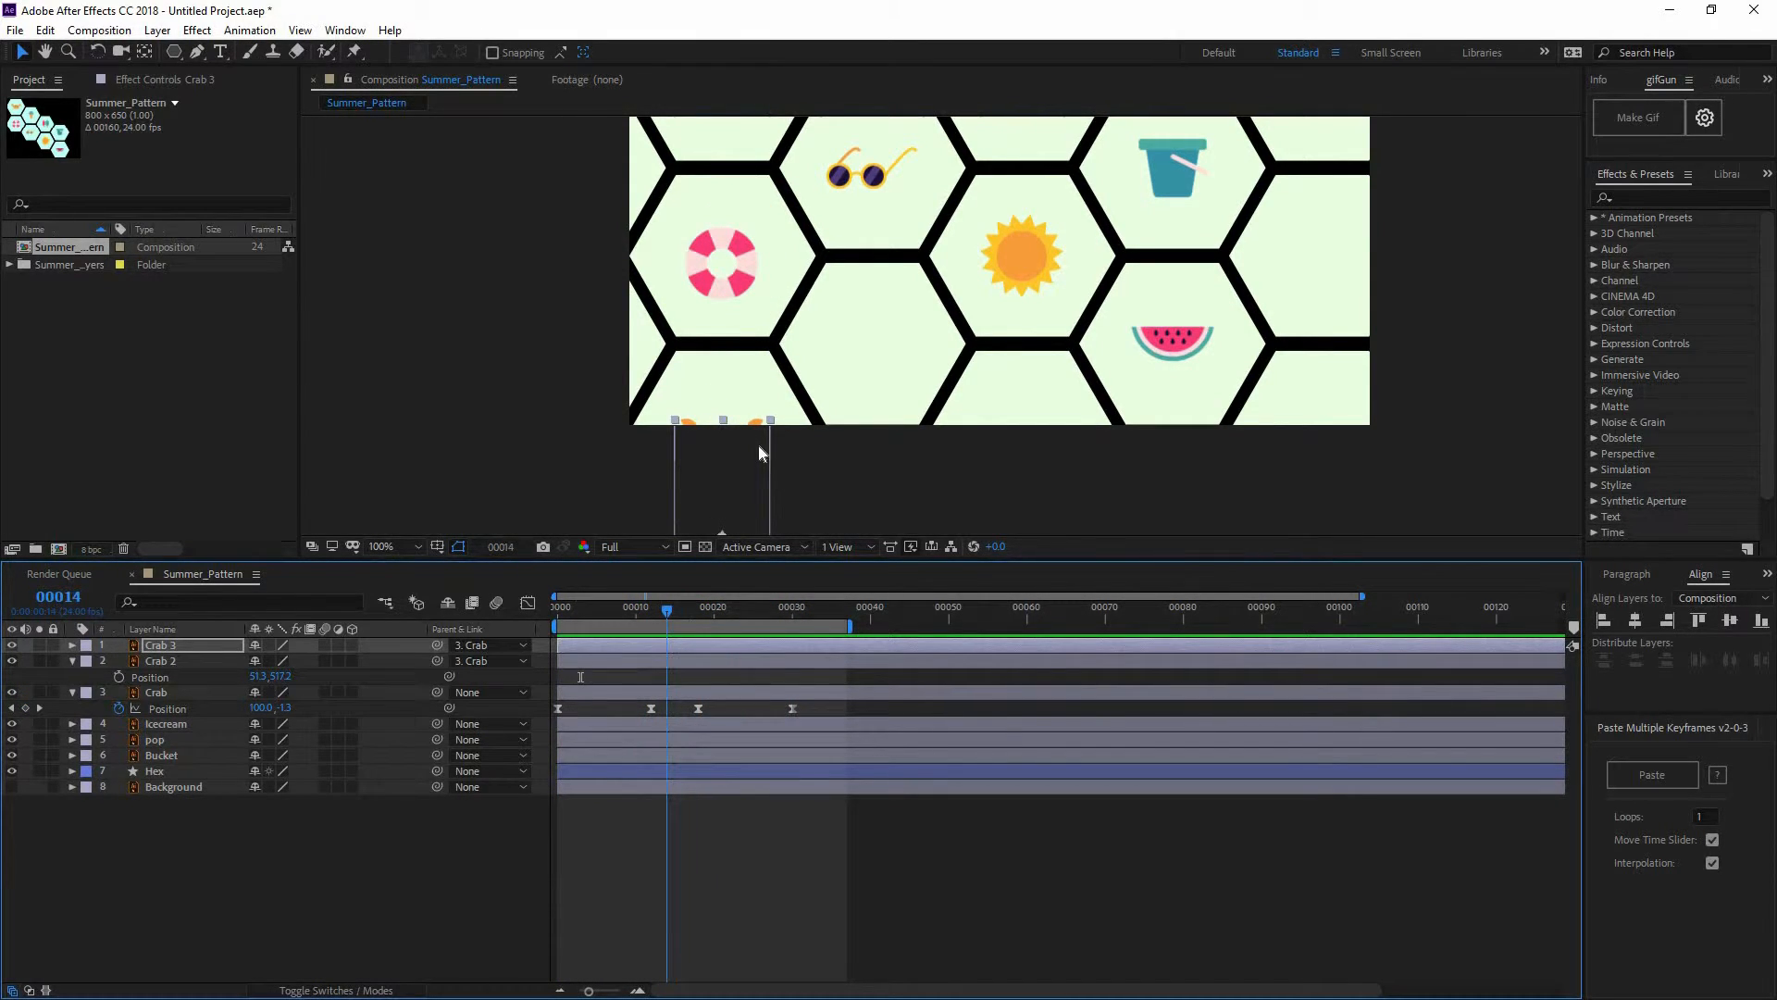
pyautogui.click(758, 452)
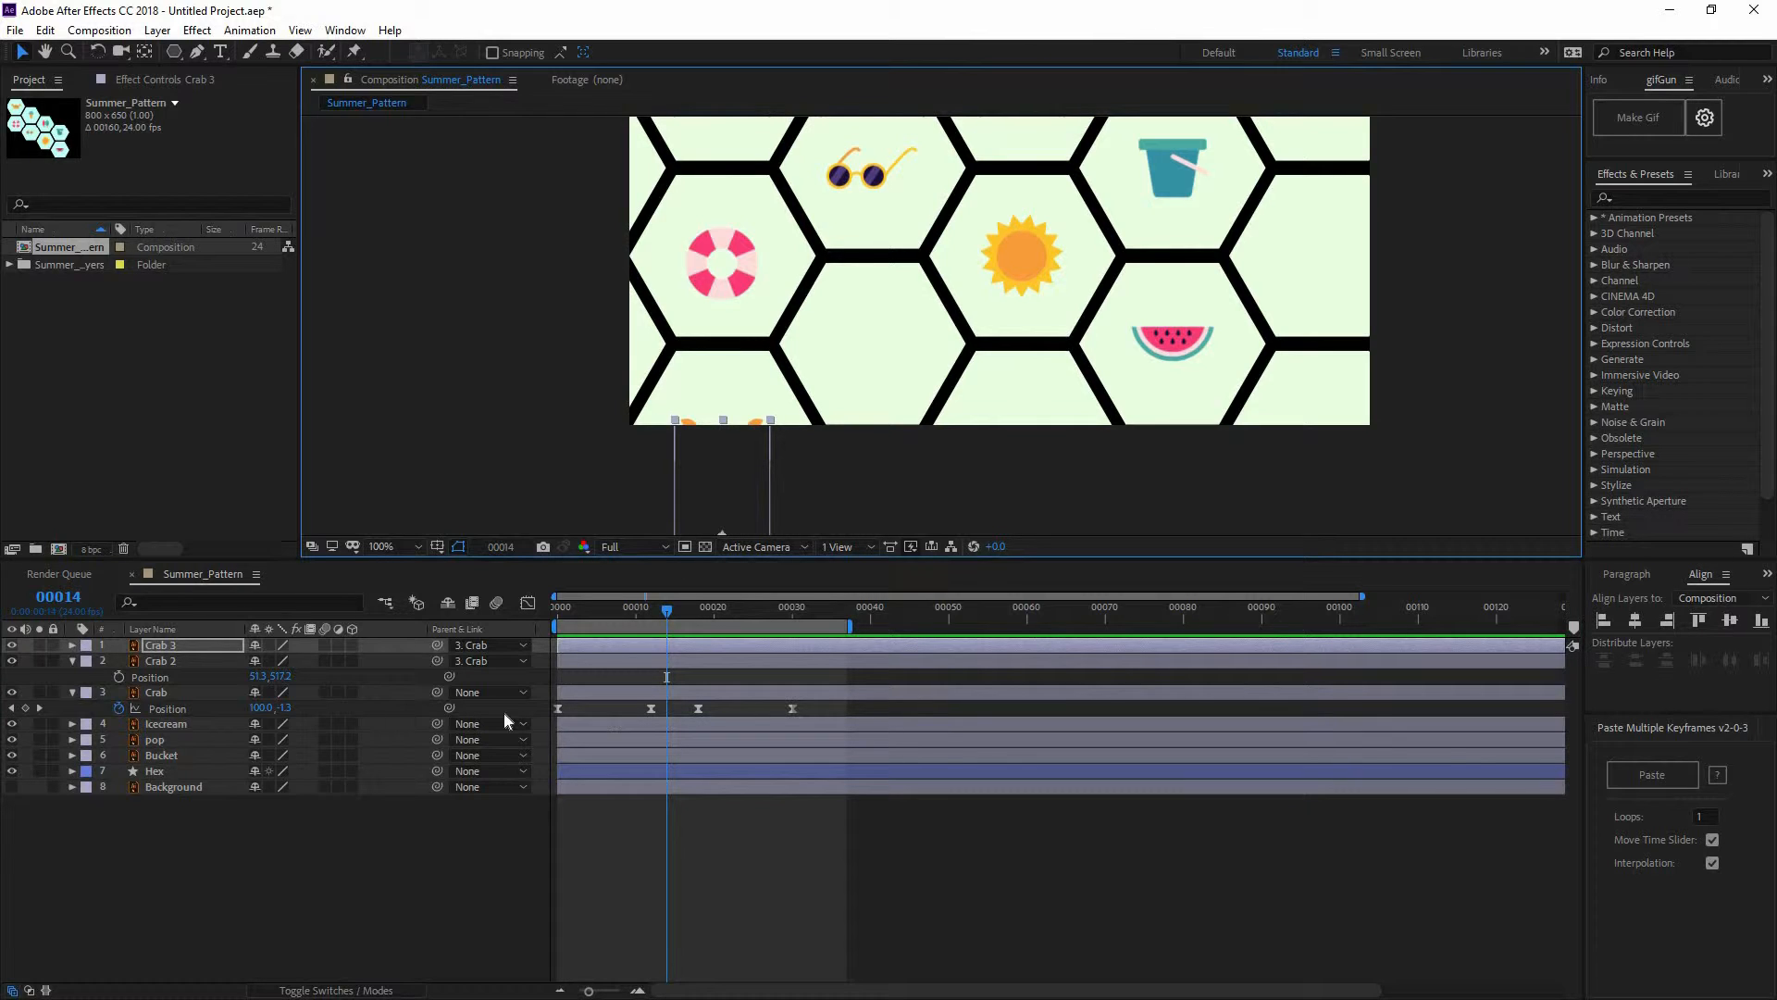
pyautogui.click(197, 647)
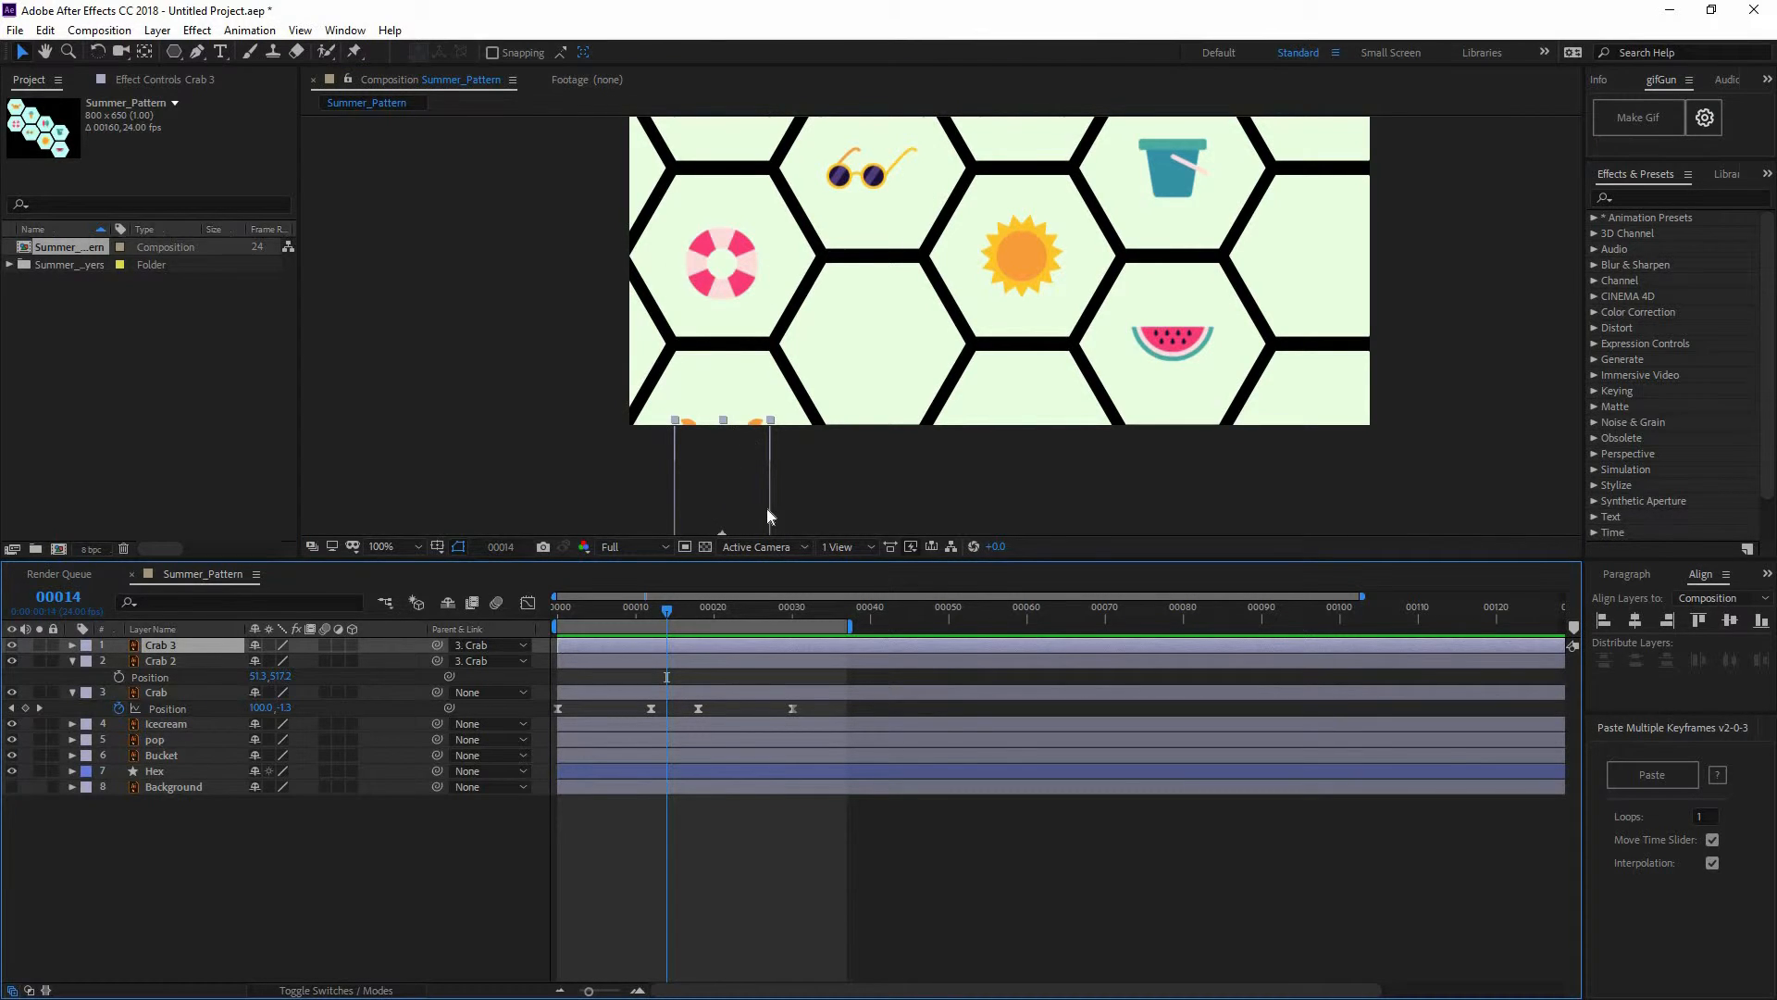
pyautogui.moveTo(773, 508); pyautogui.dragTo(771, 505)
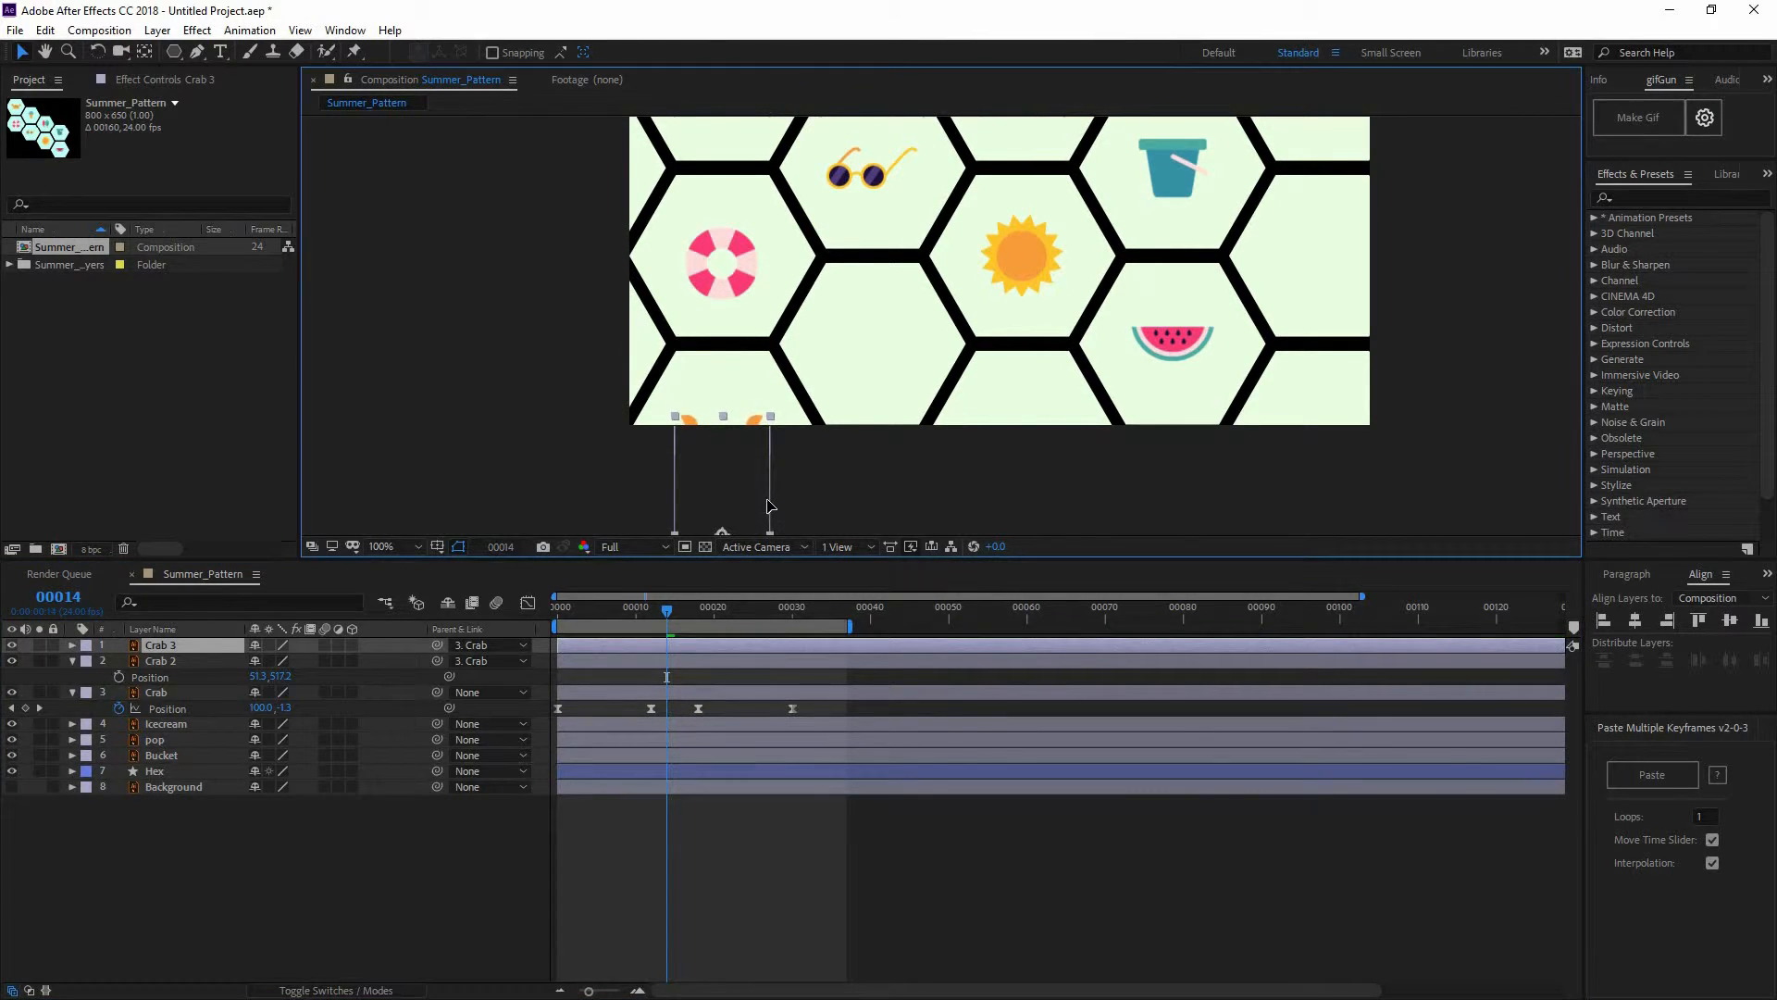
pyautogui.click(783, 616)
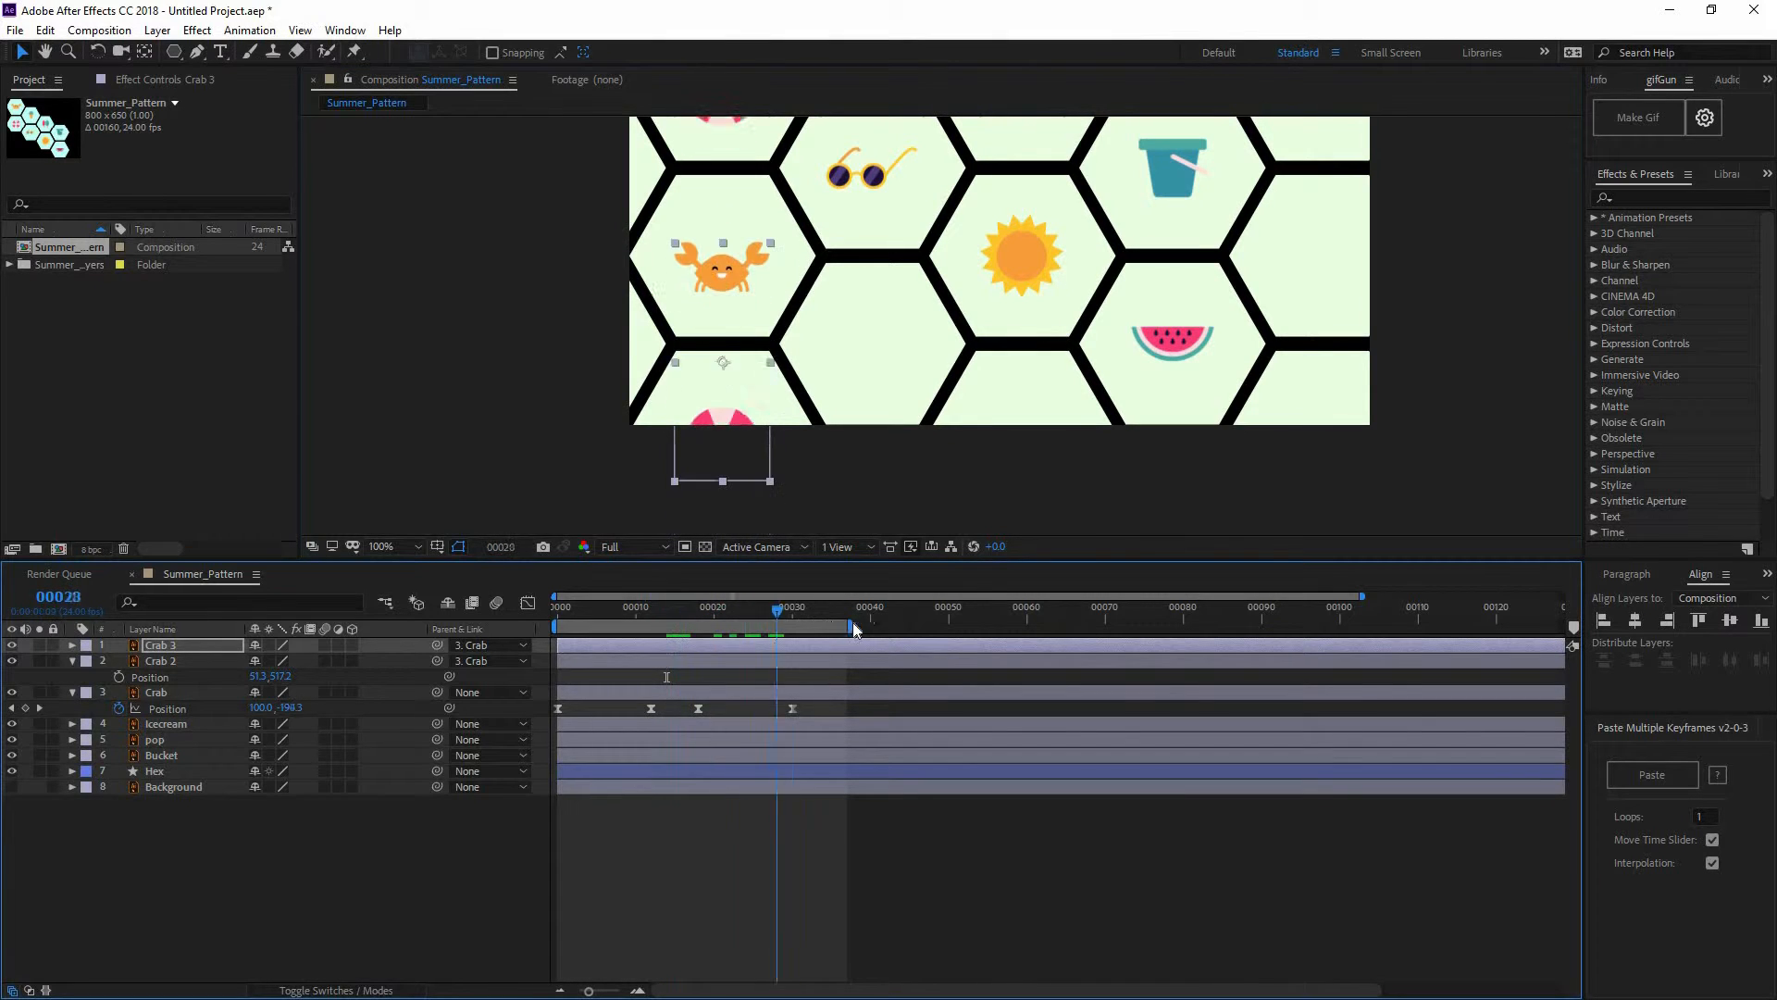
pyautogui.press('space')
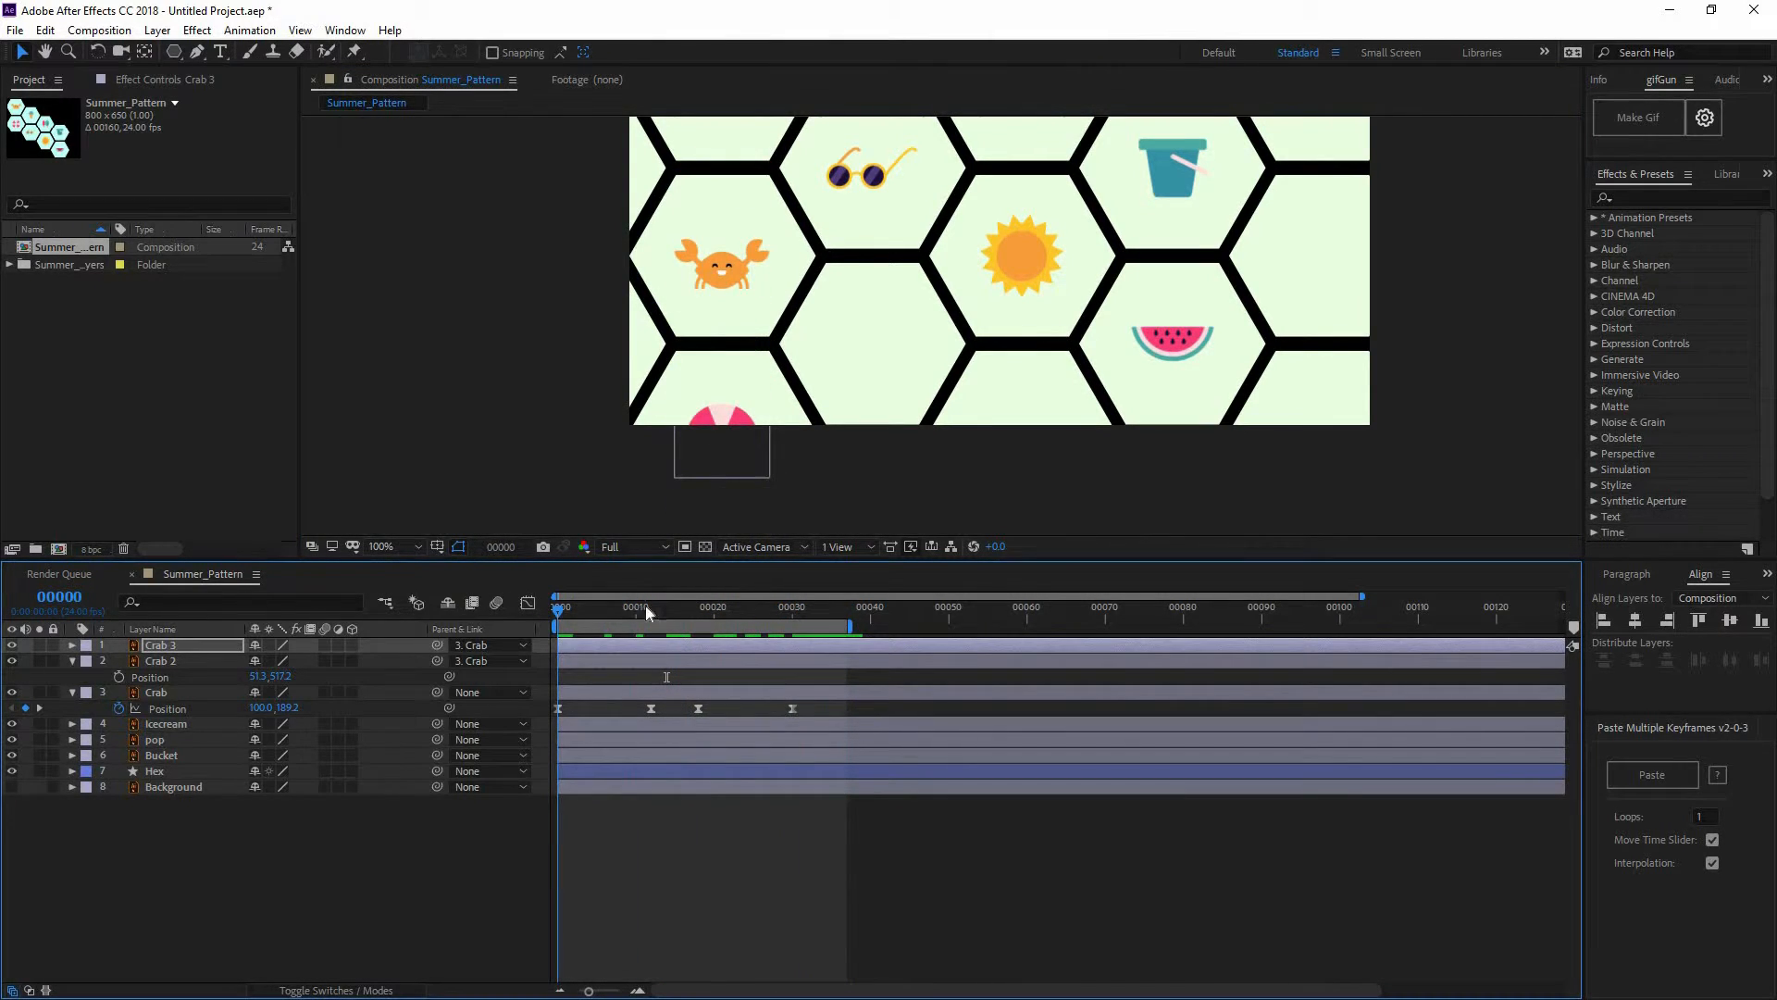
pyautogui.moveTo(646, 606); pyautogui.dragTo(863, 621)
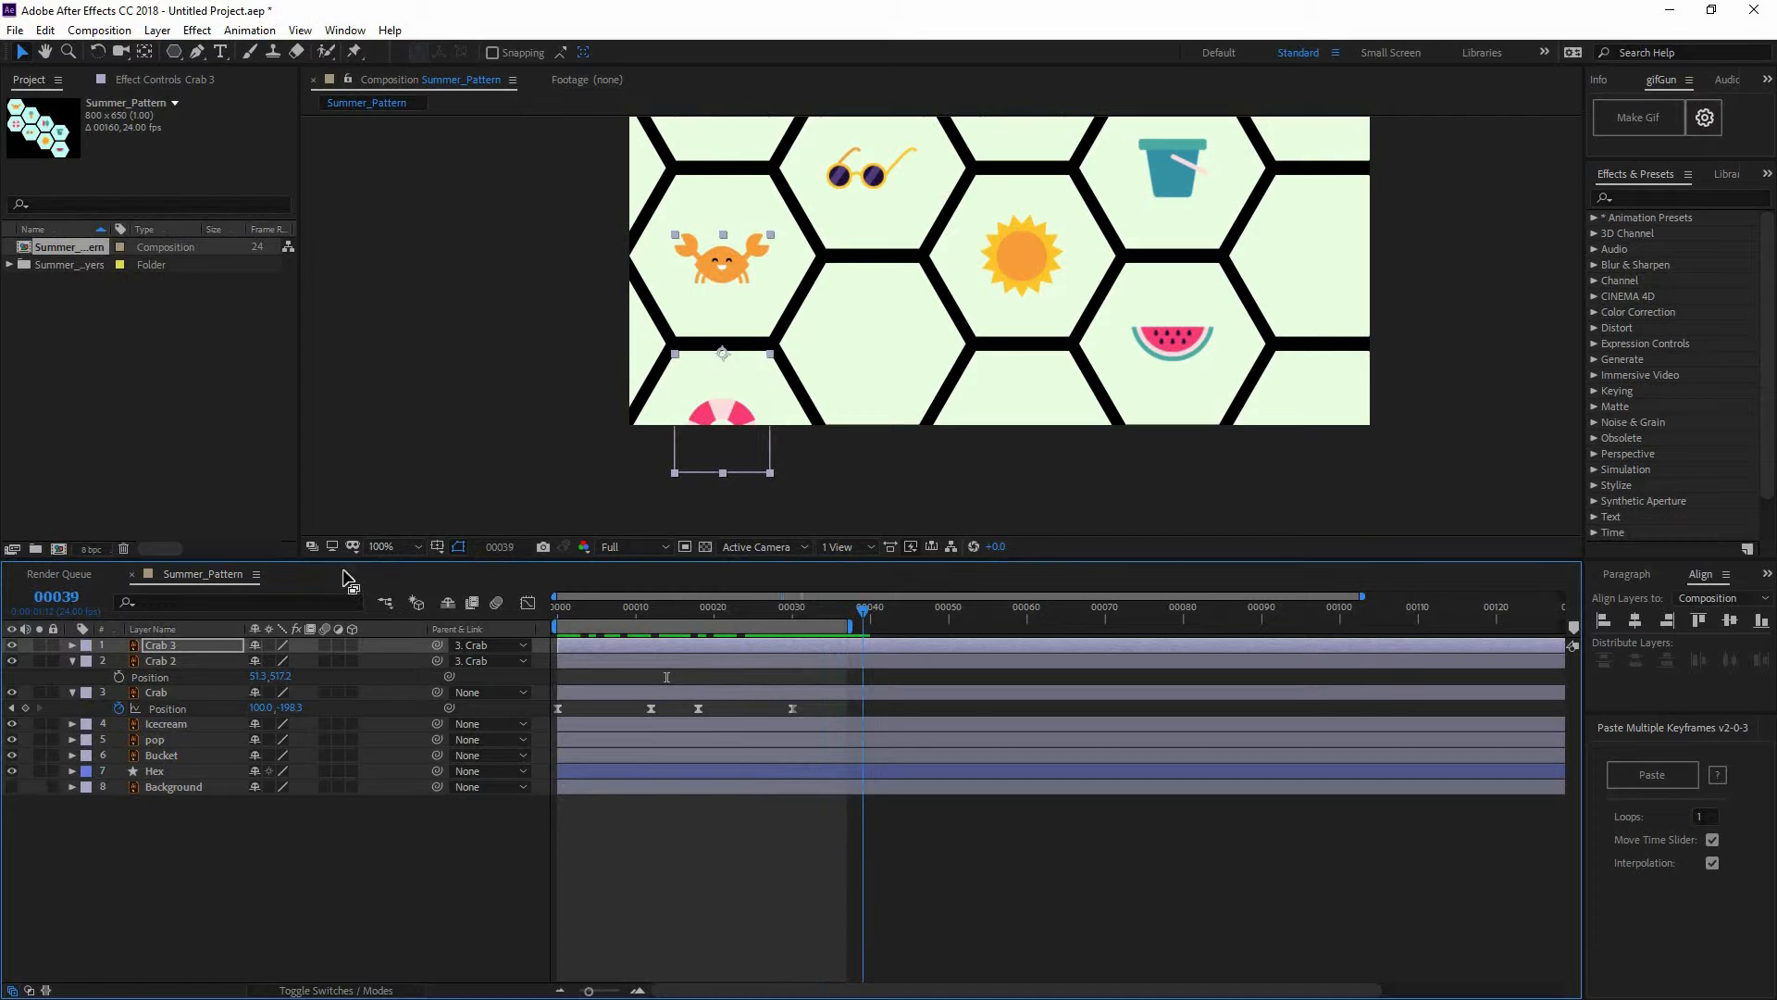
pyautogui.press('space')
pyautogui.scroll(-2, 1070, 332)
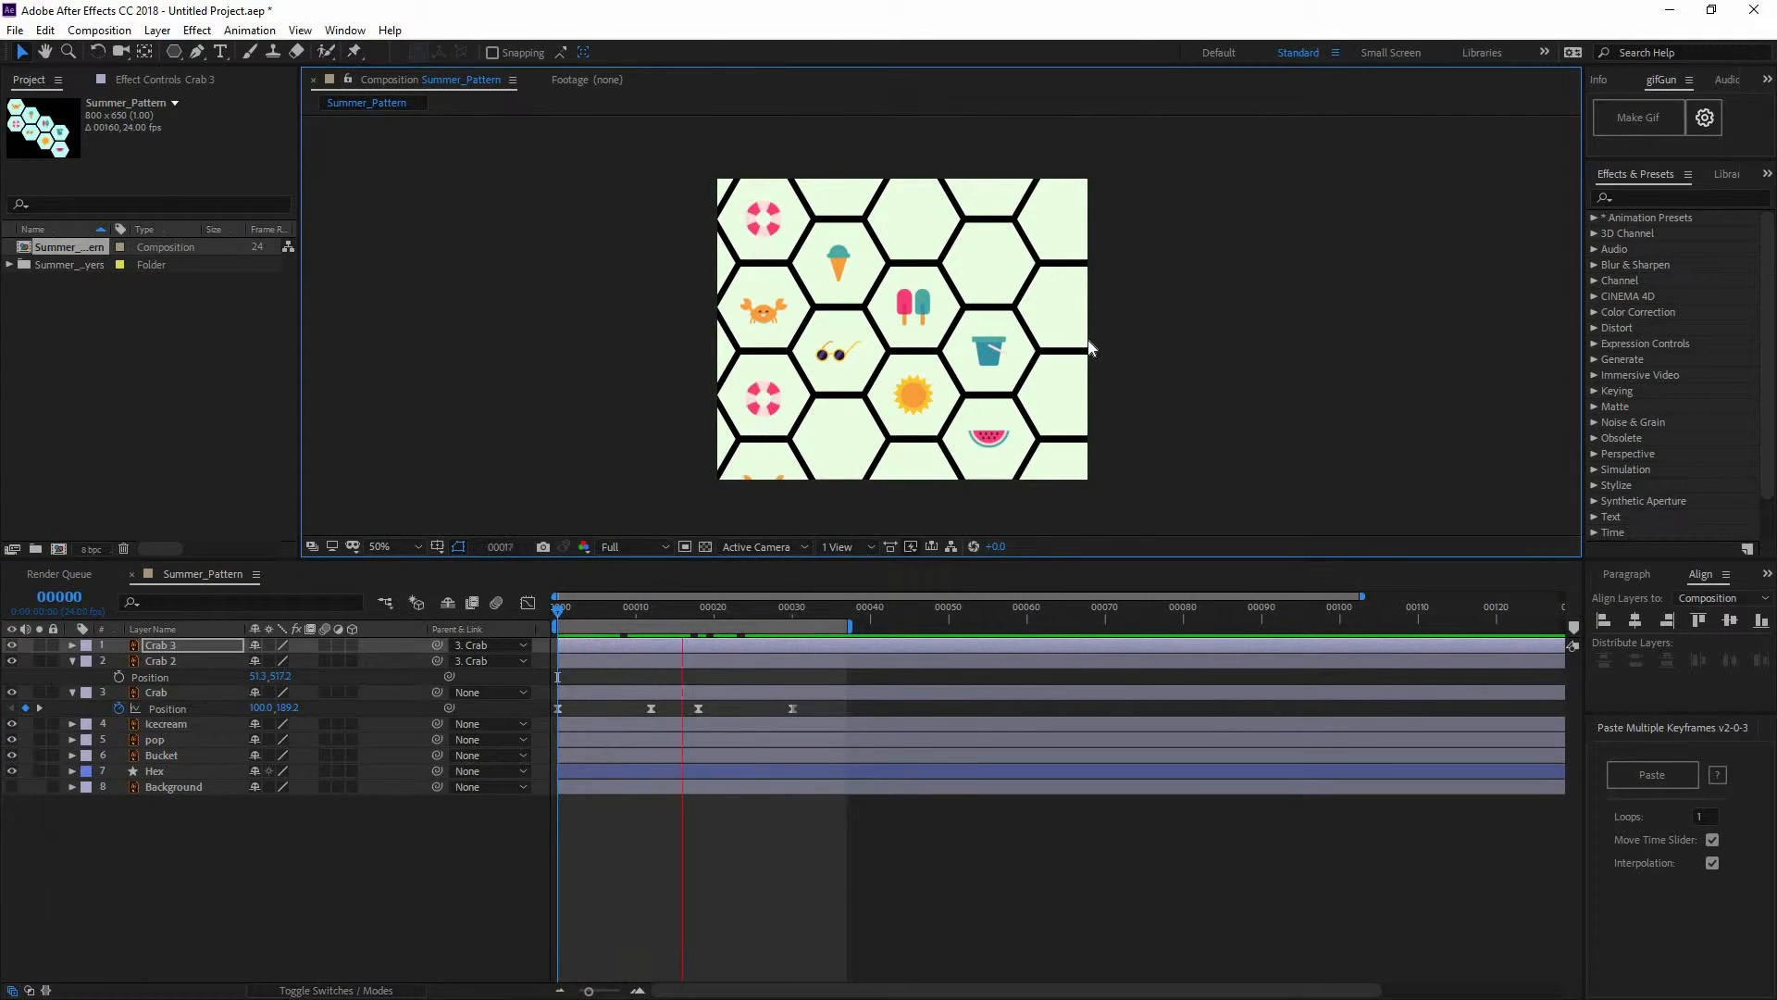
# Make a faint reference copy of Crab 2 at about 22% opacity with Parent set to None
pyautogui.click(698, 607)
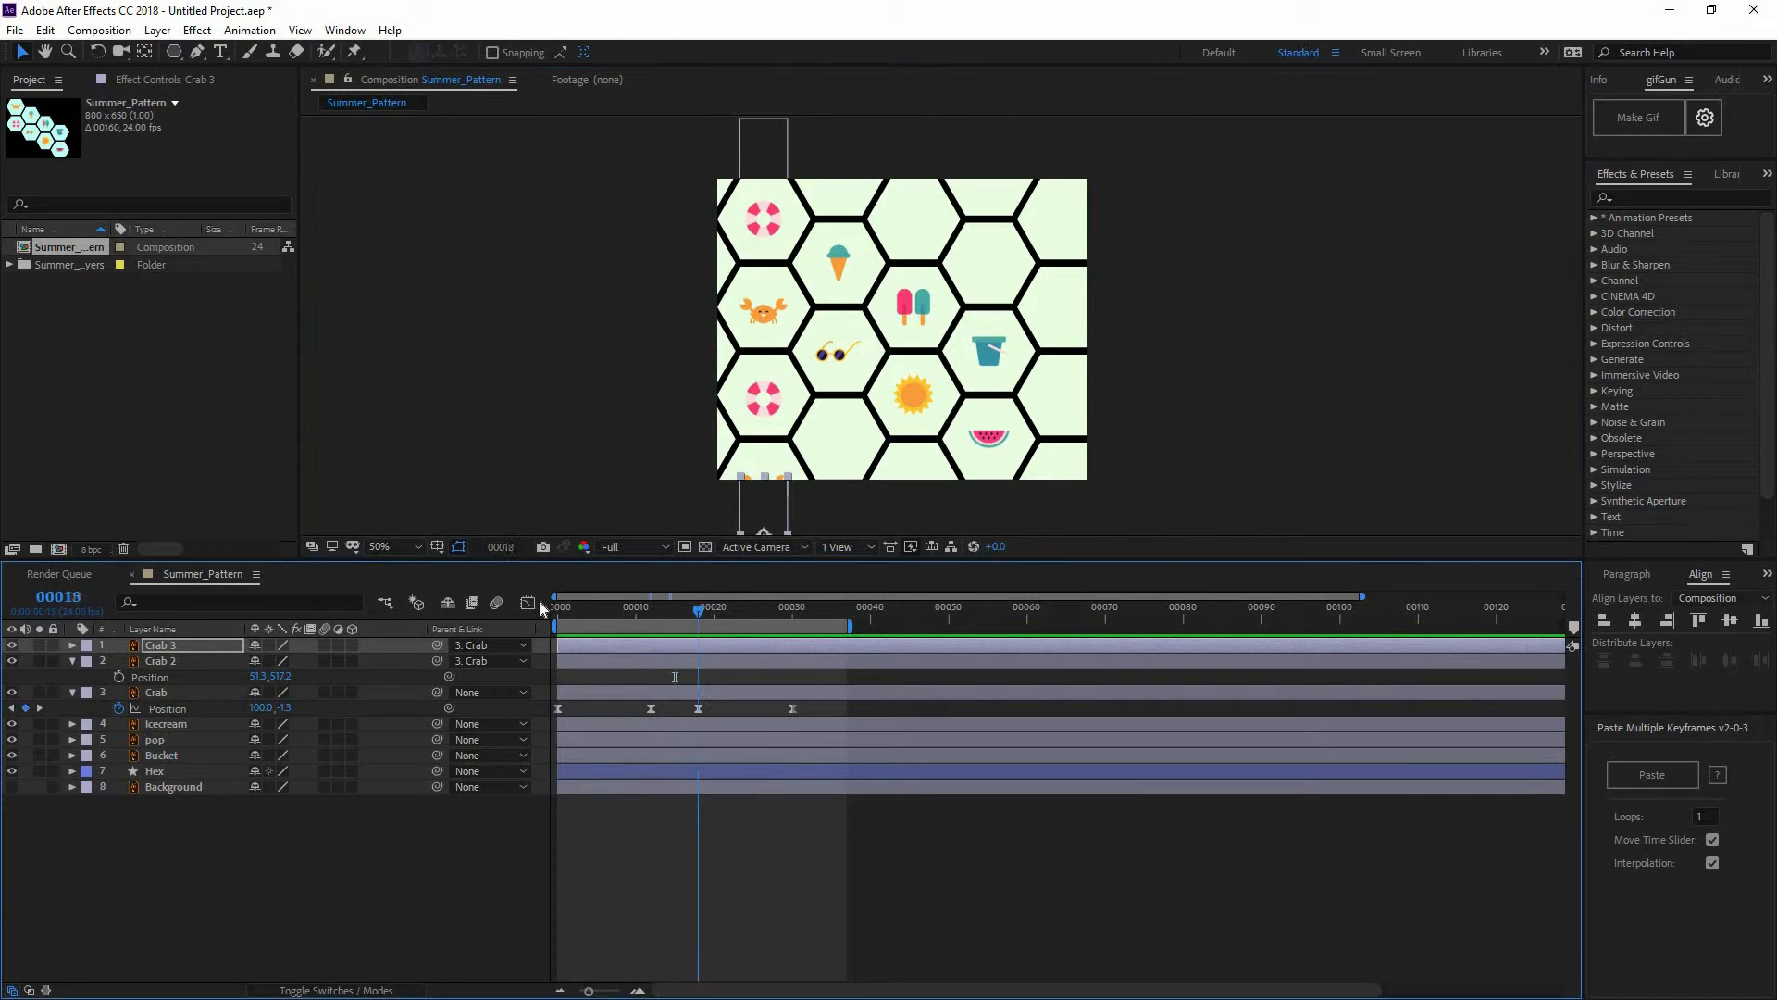
pyautogui.press('Home')
pyautogui.click(153, 661)
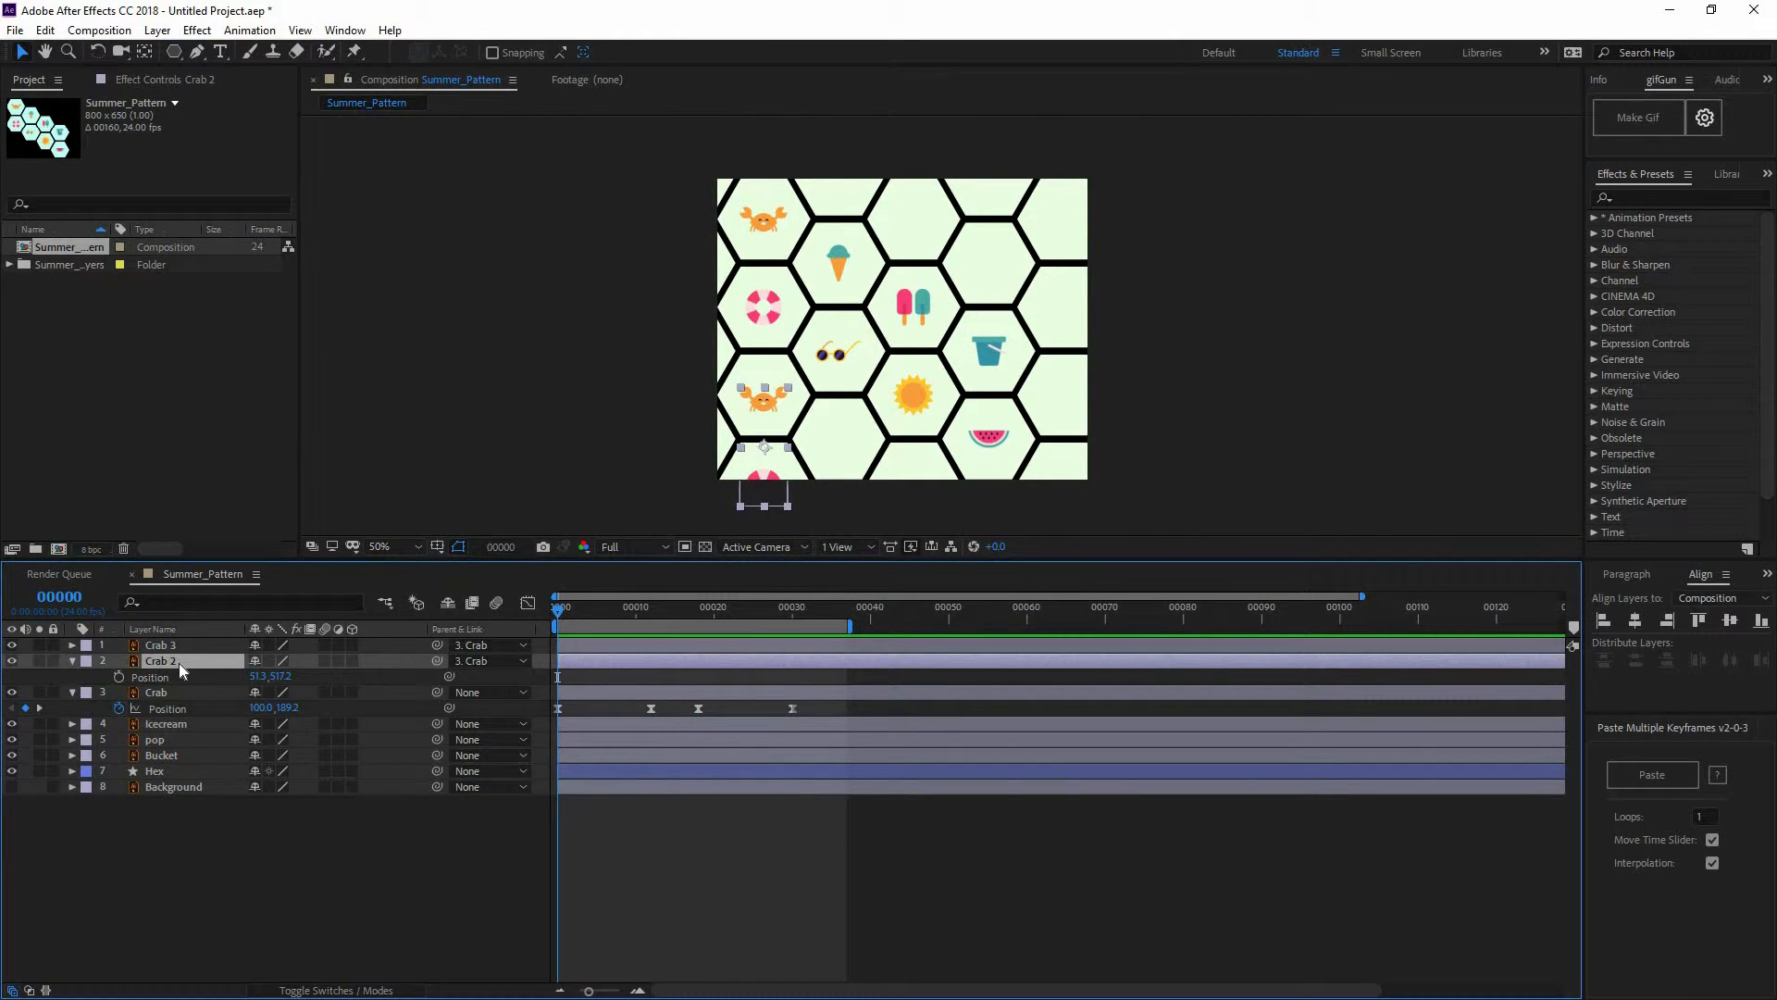
pyautogui.hotkey('ctrl', 'd')
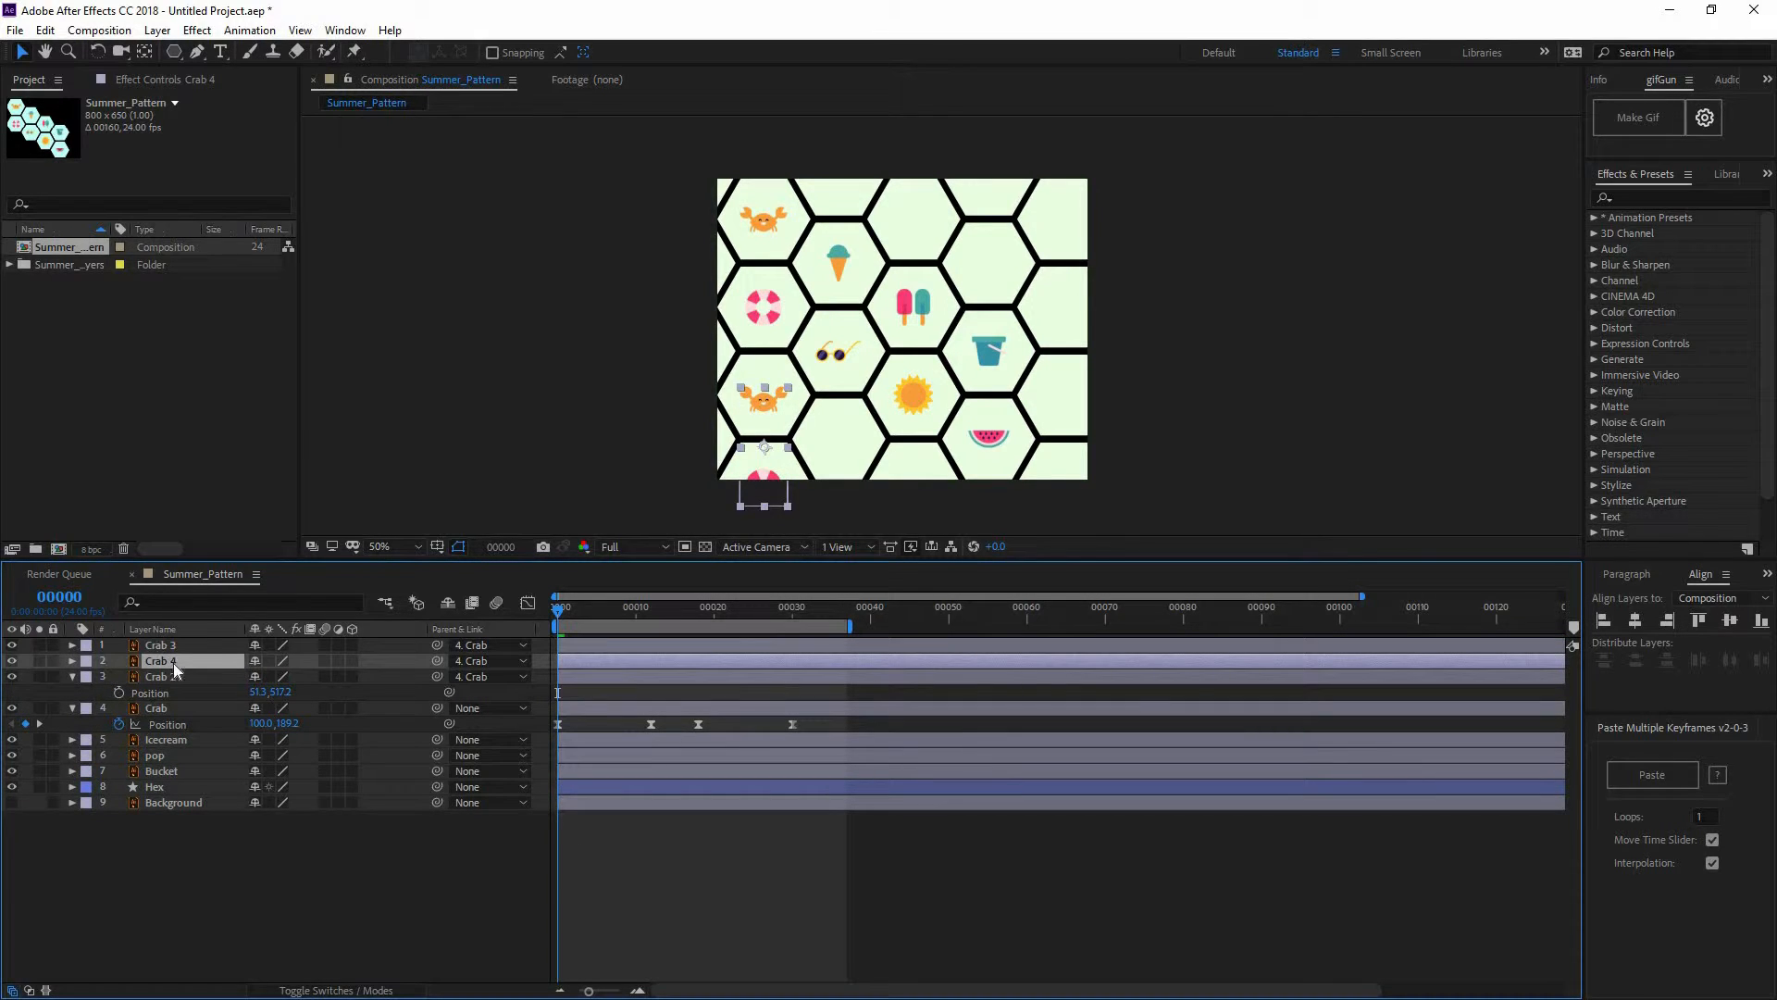
pyautogui.press('t')
pyautogui.moveTo(247, 679); pyautogui.dragTo(190, 680)
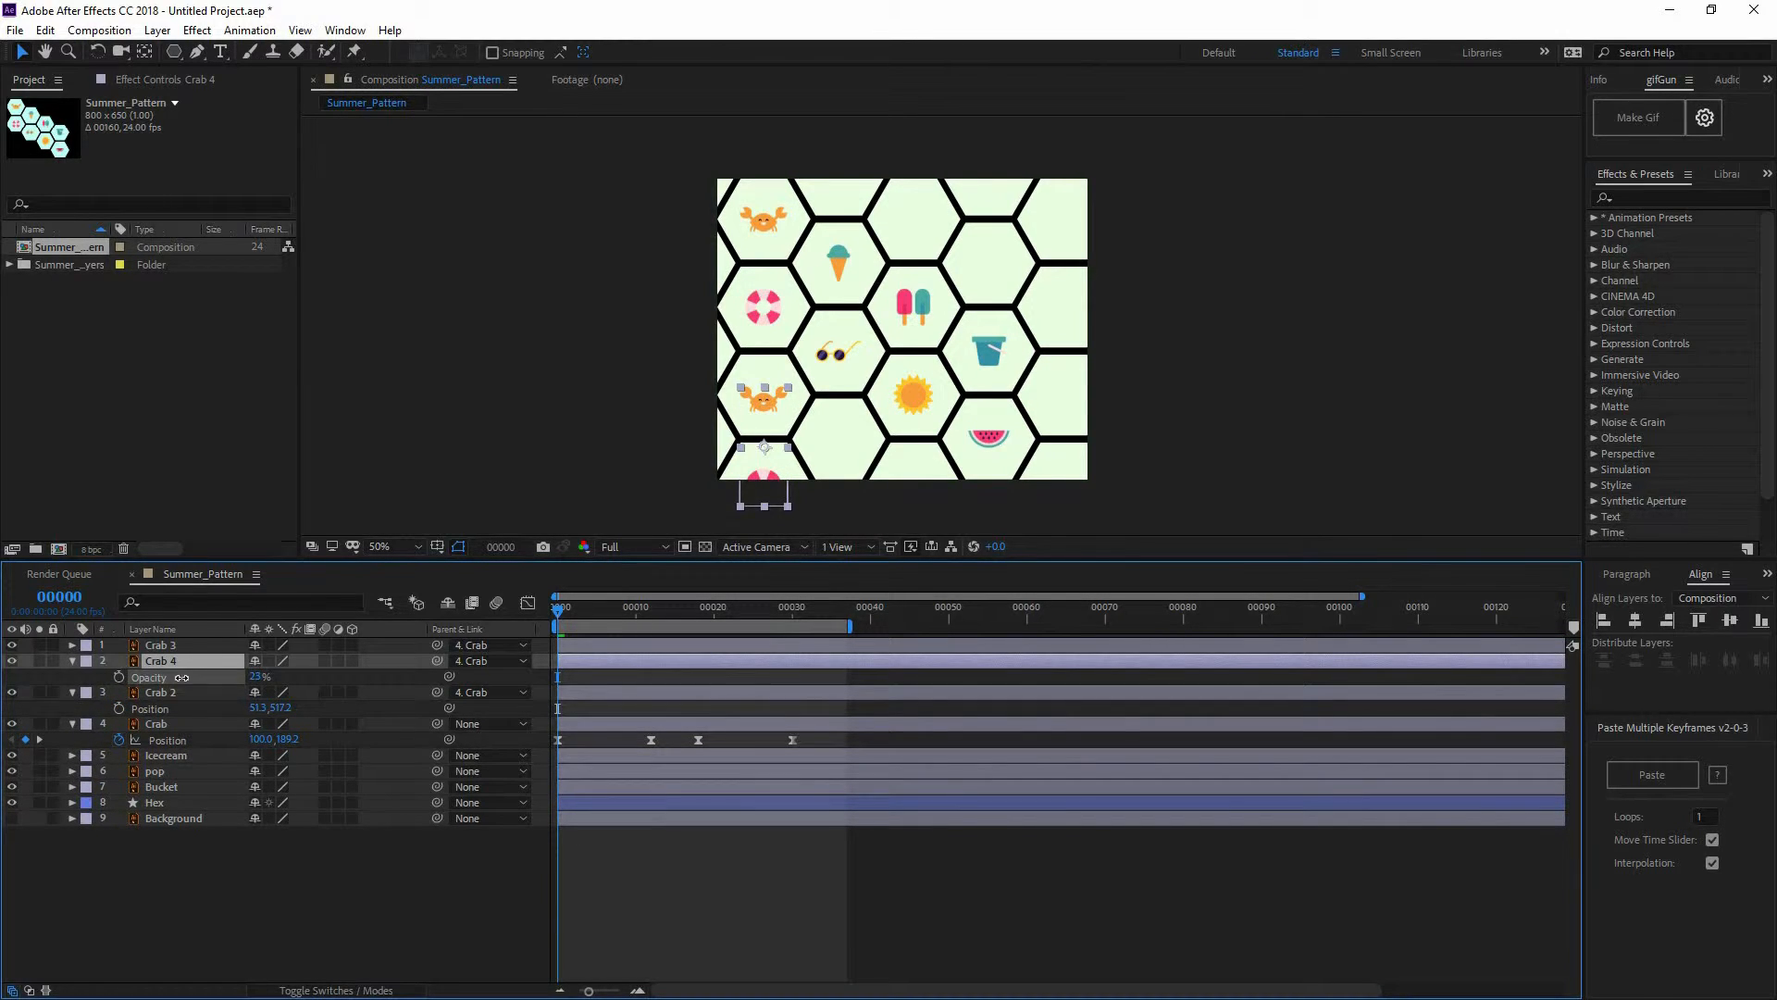
pyautogui.moveTo(342, 675); pyautogui.dragTo(353, 675)
pyautogui.click(491, 661)
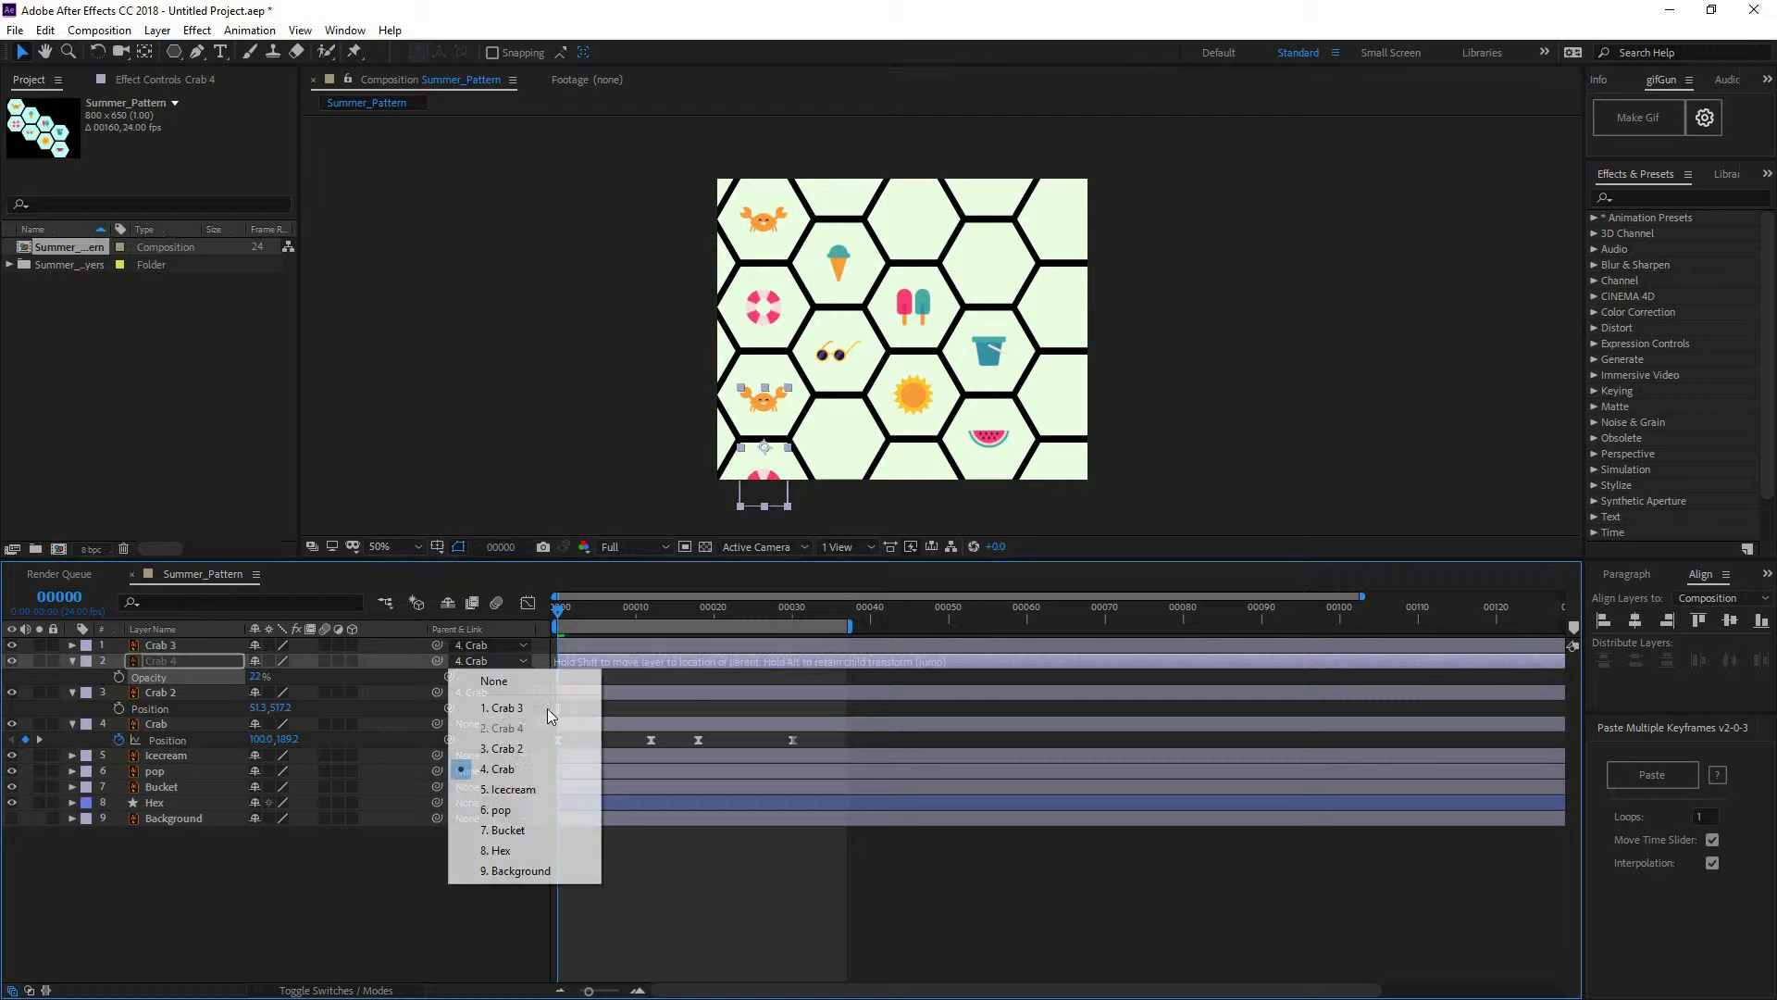
pyautogui.click(486, 668)
# At frame 34, nudge Crab 3 down to line up with the faint reference crab
pyautogui.moveTo(770, 607); pyautogui.dragTo(832, 611)
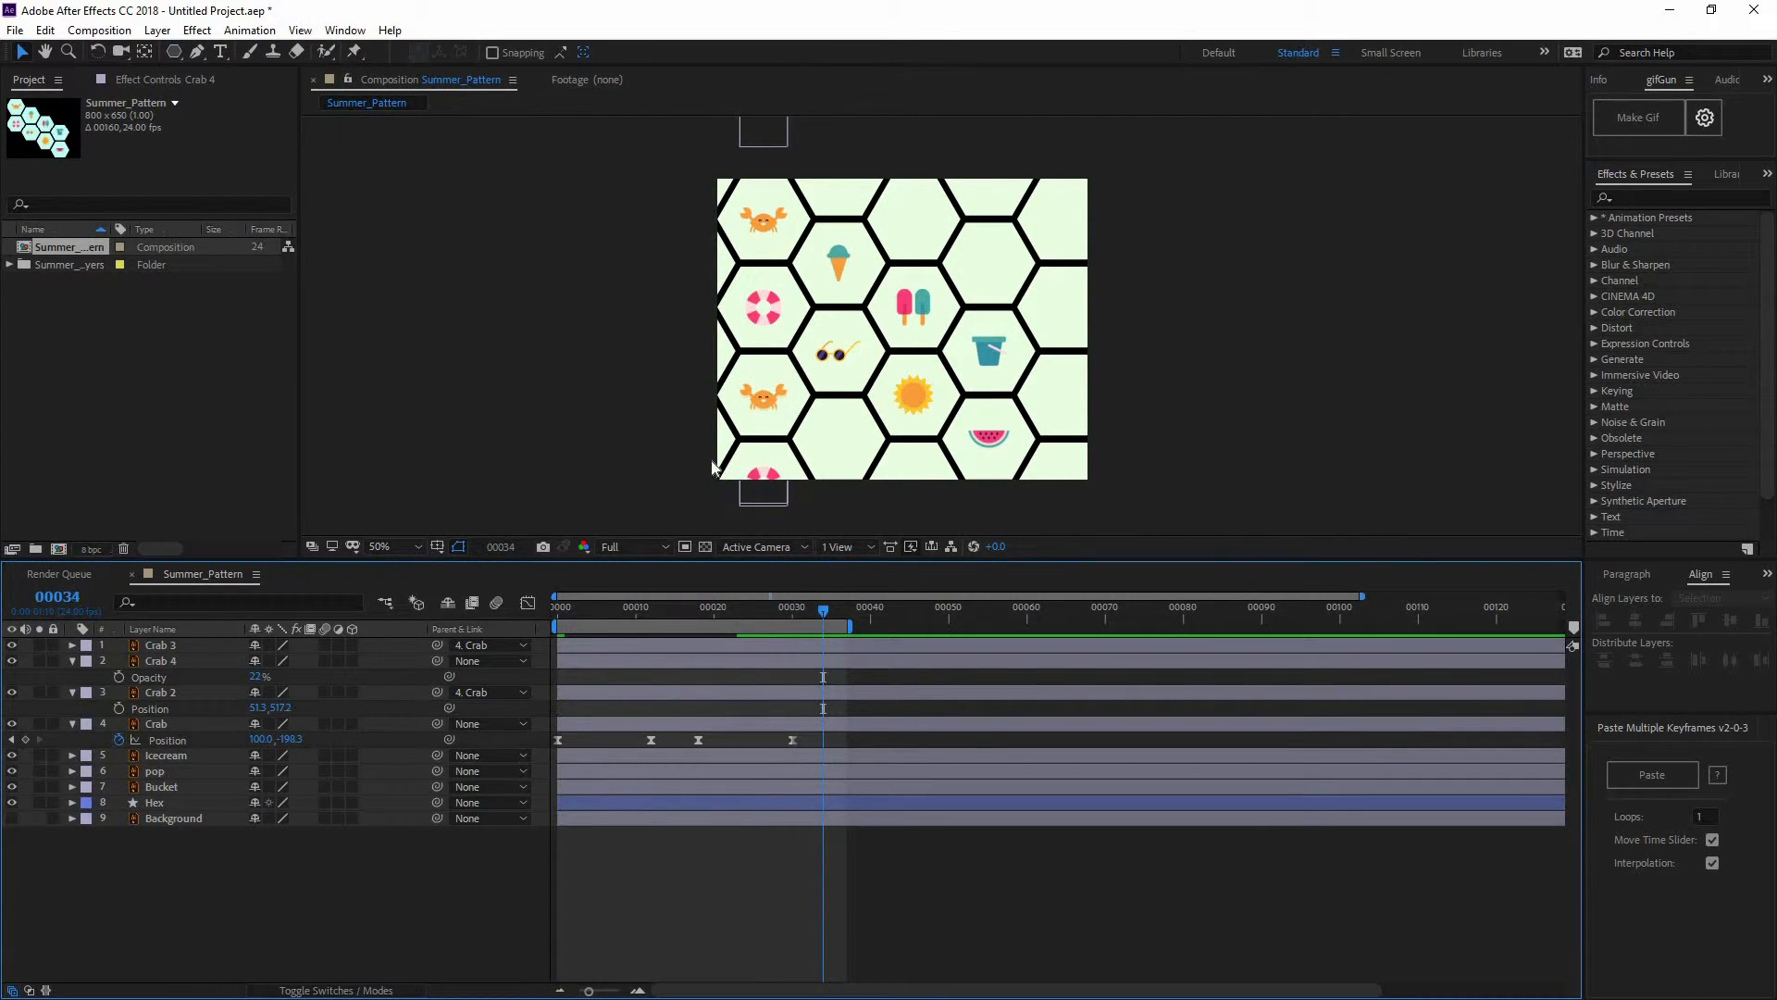
pyautogui.scroll(1, 678, 437)
pyautogui.moveTo(676, 436); pyautogui.dragTo(829, 303)
pyautogui.scroll(1, 685, 386)
pyautogui.moveTo(662, 383); pyautogui.dragTo(746, 370)
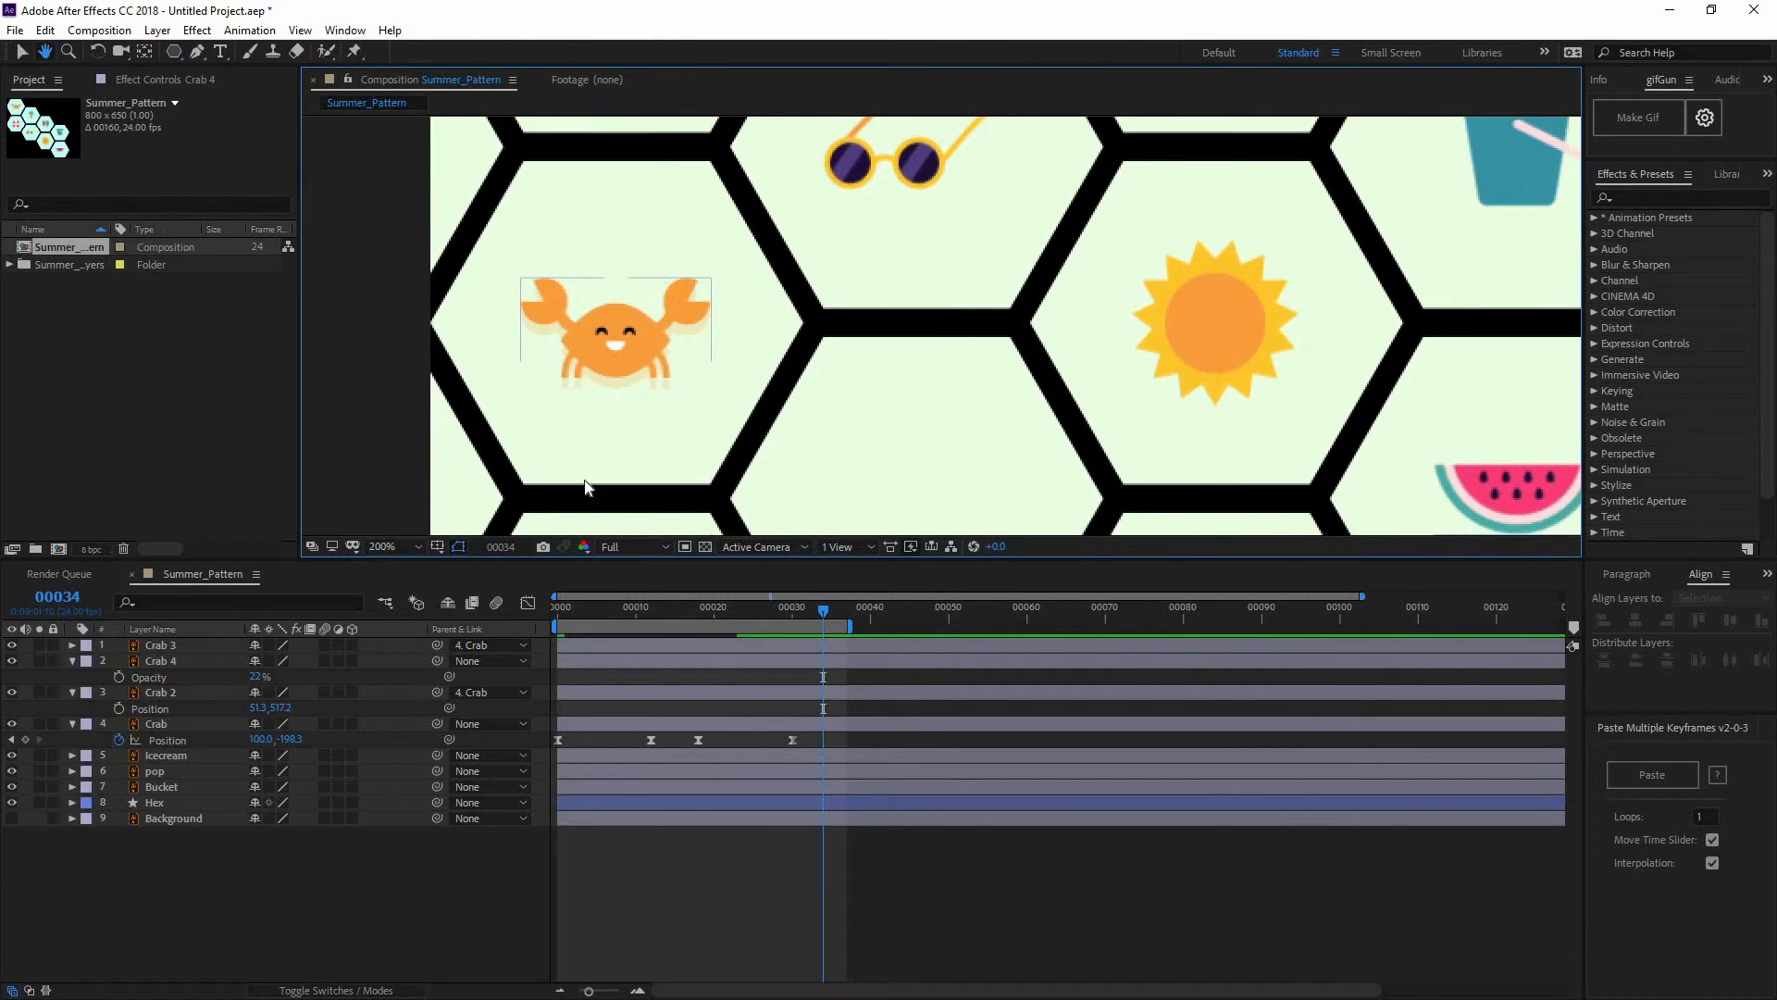
pyautogui.press('v')
pyautogui.click(650, 309)
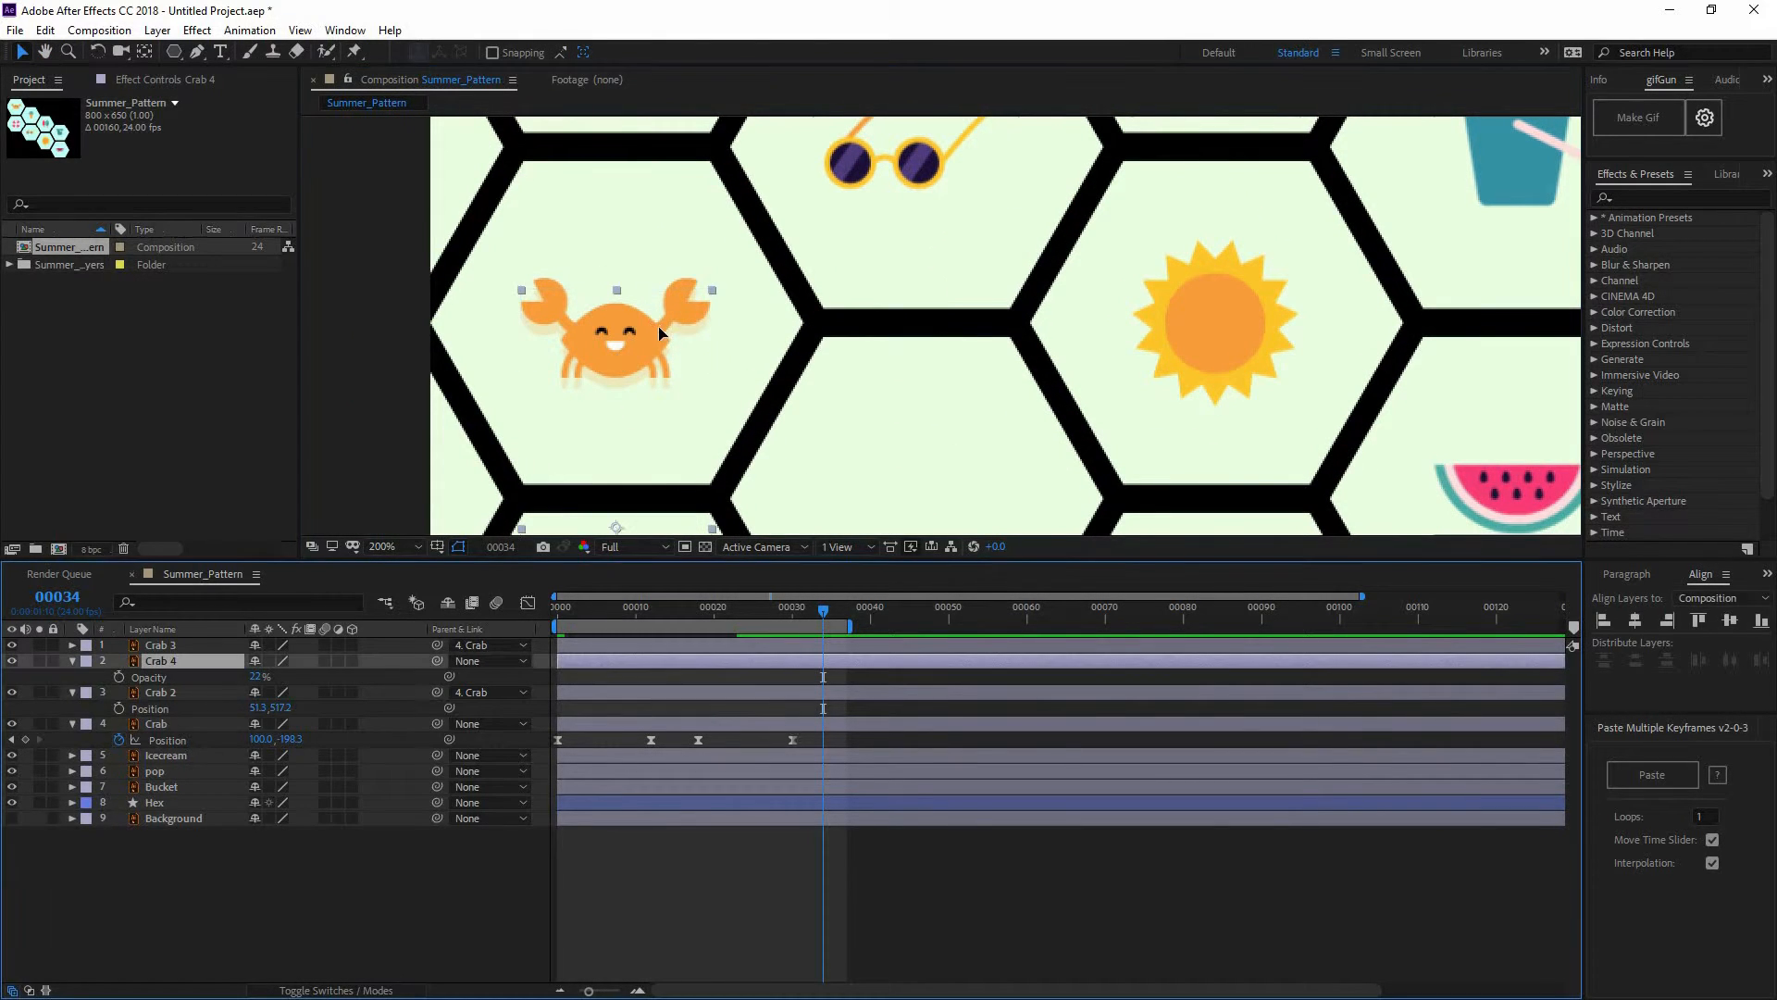
pyautogui.click(175, 650)
pyautogui.moveTo(623, 330); pyautogui.dragTo(620, 333)
# Zoom back out, preview the slide, and delete the temporary Crab 4 reference layer
pyautogui.hotkey('ctrl', 'z')
pyautogui.scroll(-1, 840, 334)
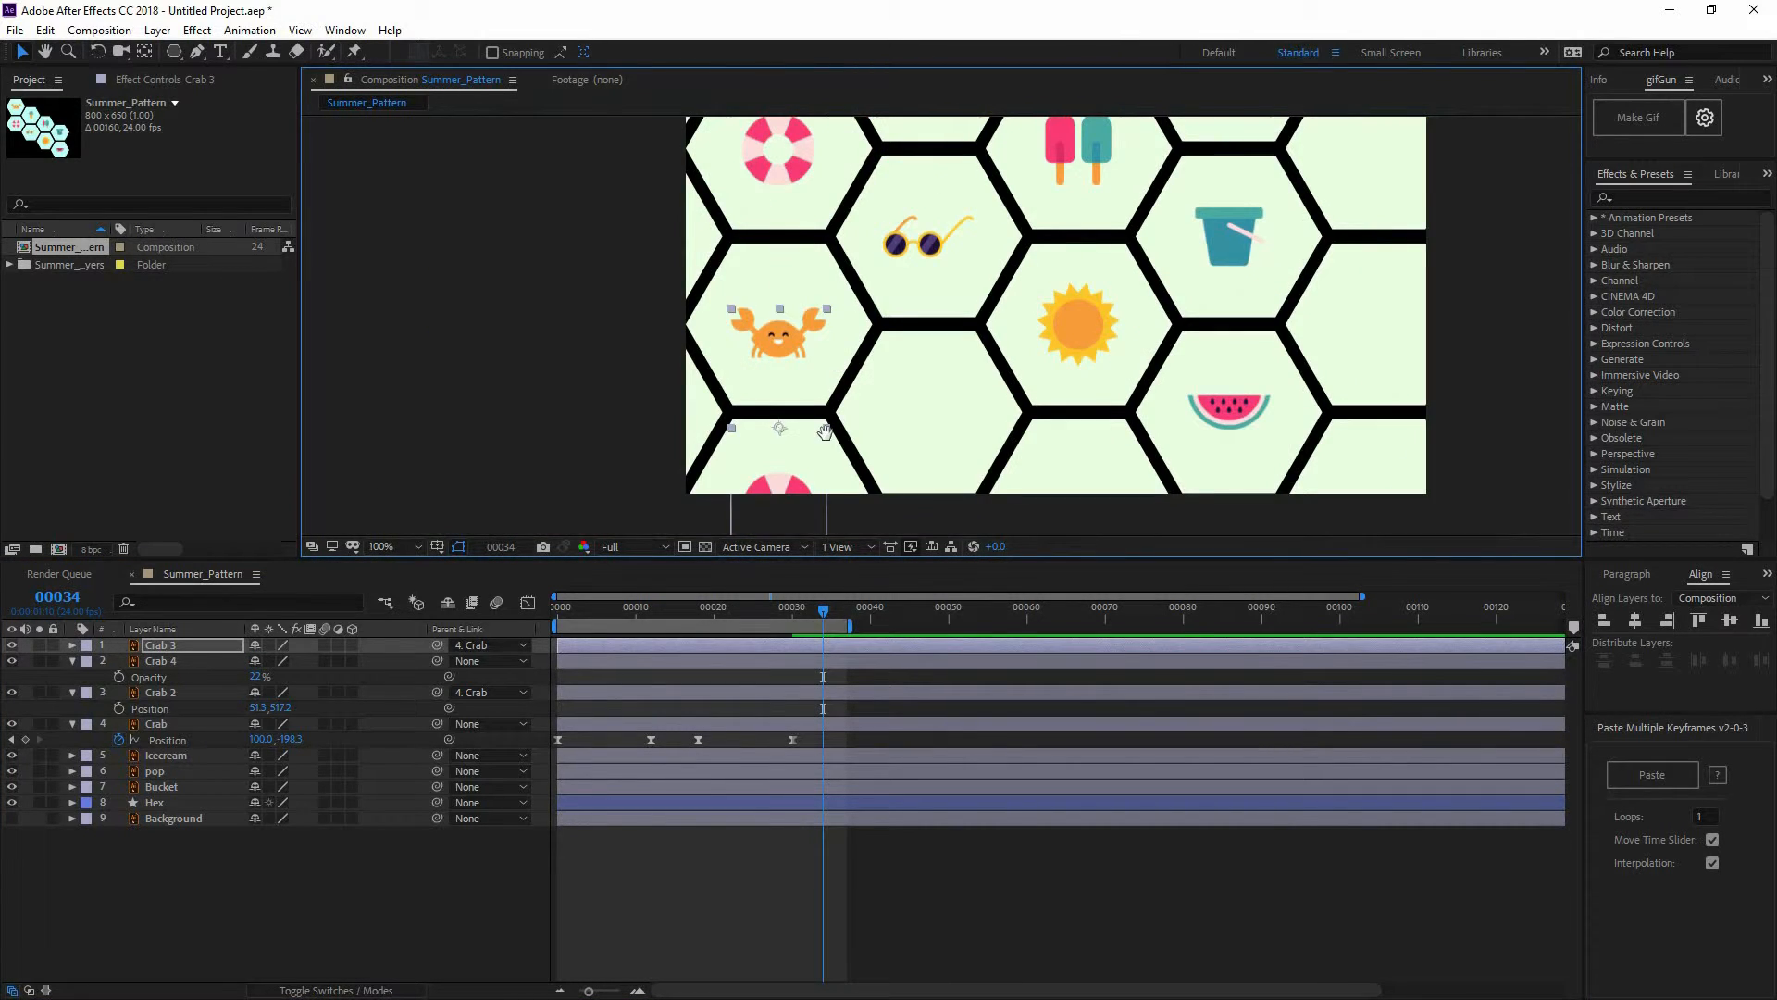
pyautogui.moveTo(826, 427); pyautogui.dragTo(808, 470)
pyautogui.click(661, 616)
pyautogui.press('space')
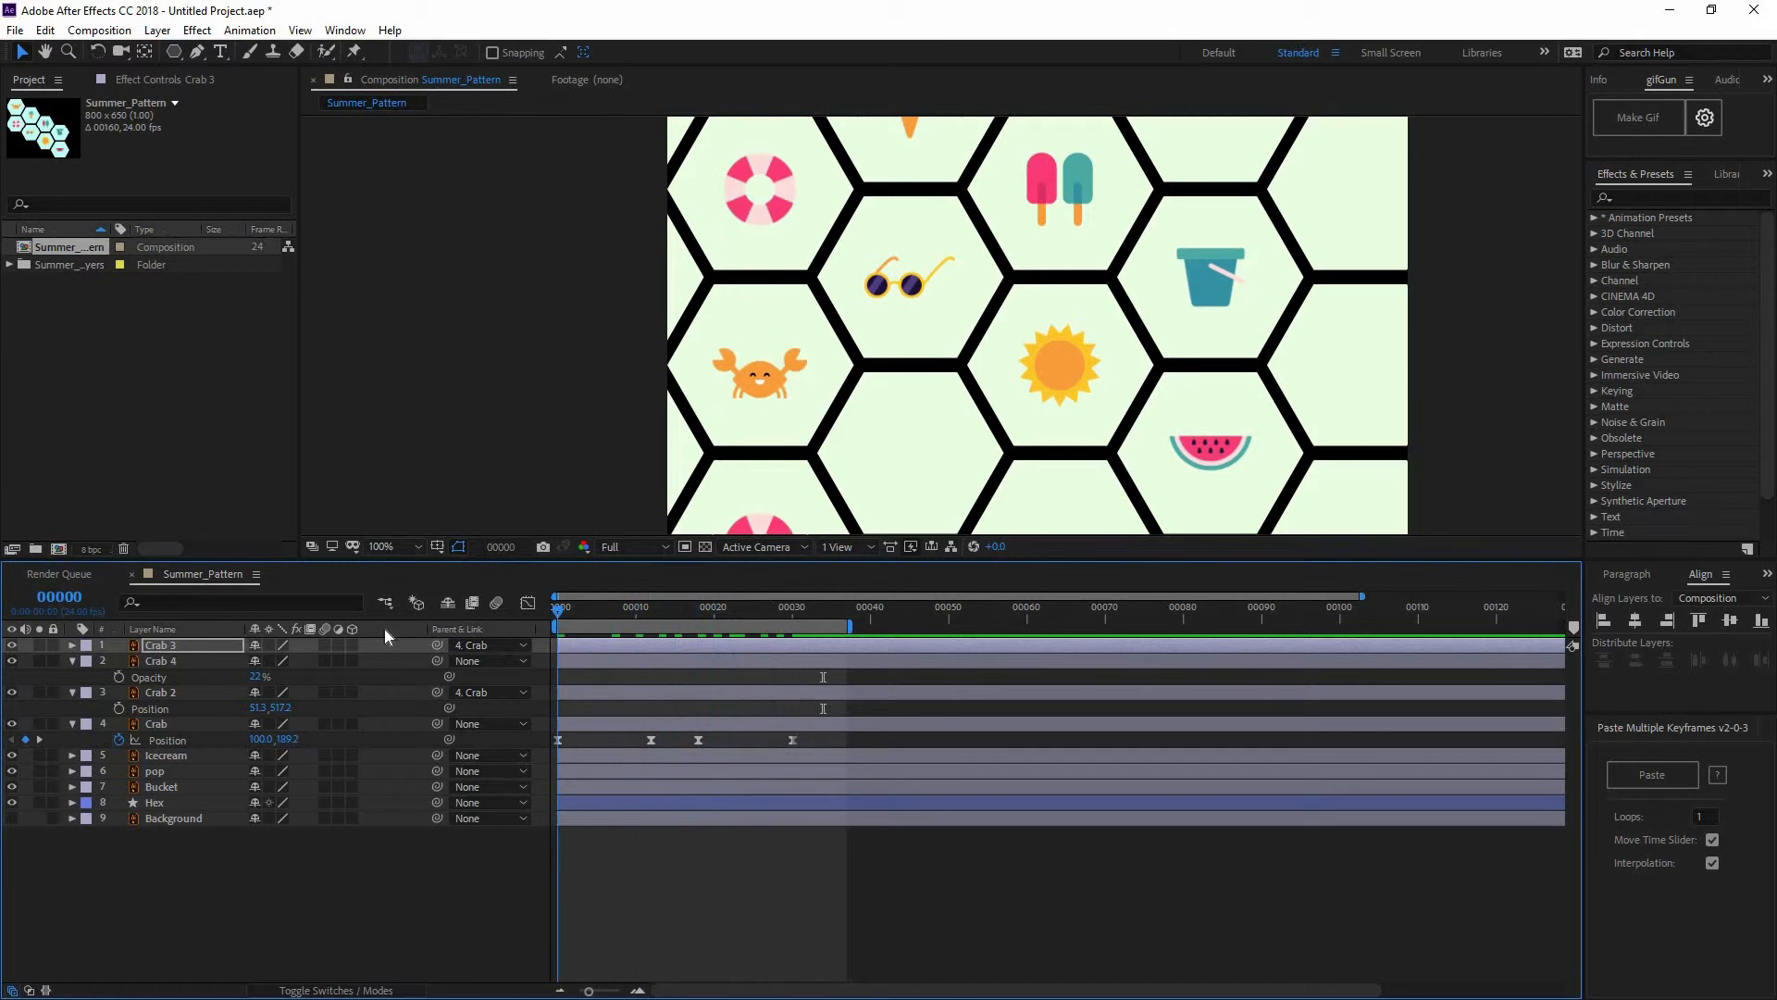
pyautogui.click(224, 660)
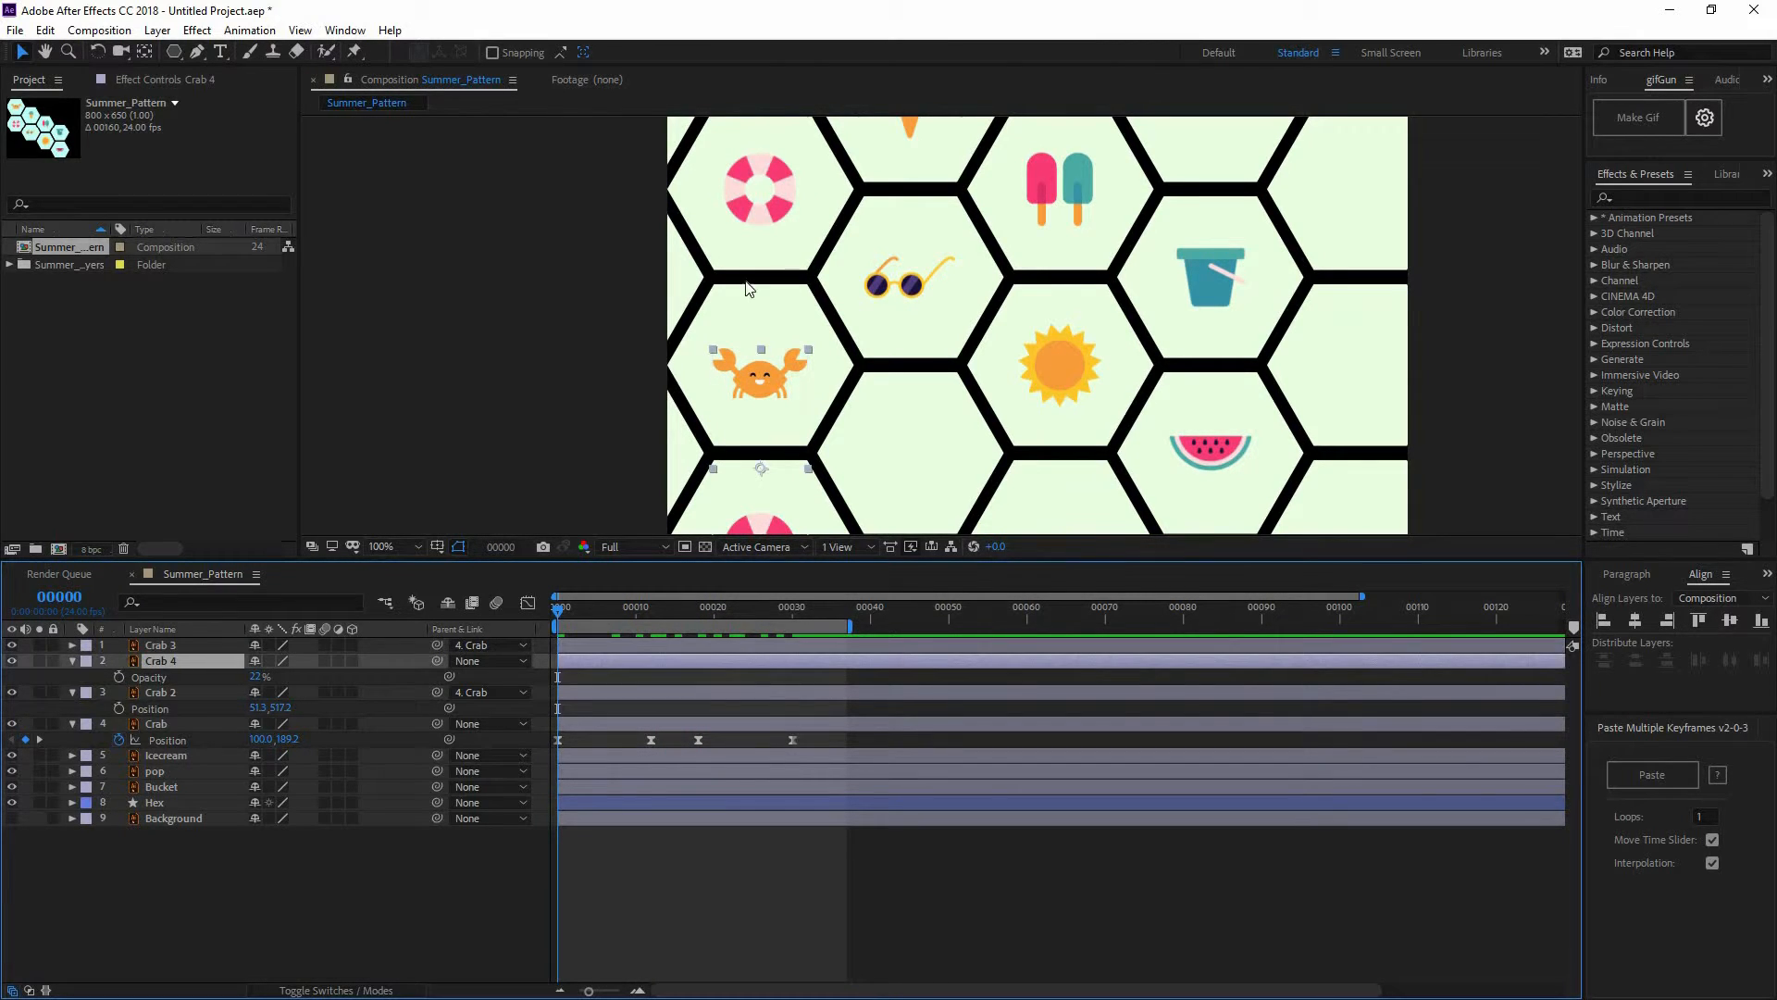
pyautogui.press('Delete')
pyautogui.scroll(-2, 869, 366)
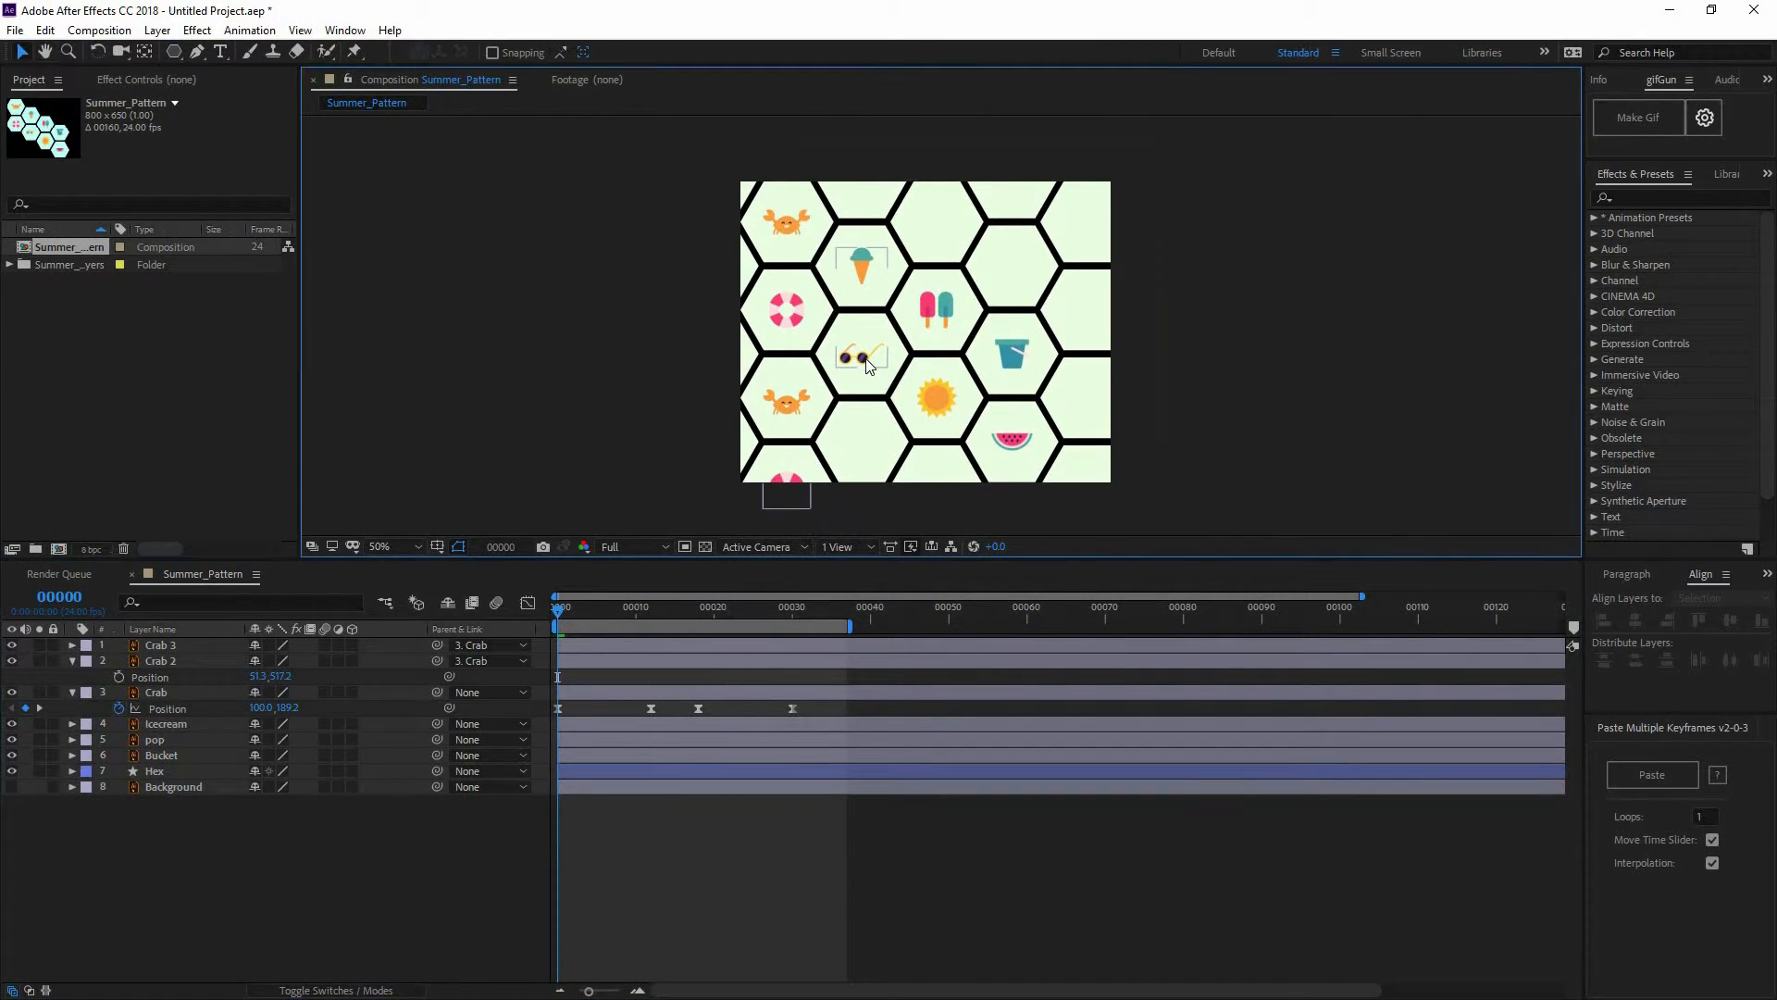
# Preview the crab slide, stop at frame 16, and select Crab, Crab 2 and Crab 3 together
pyautogui.press('space')
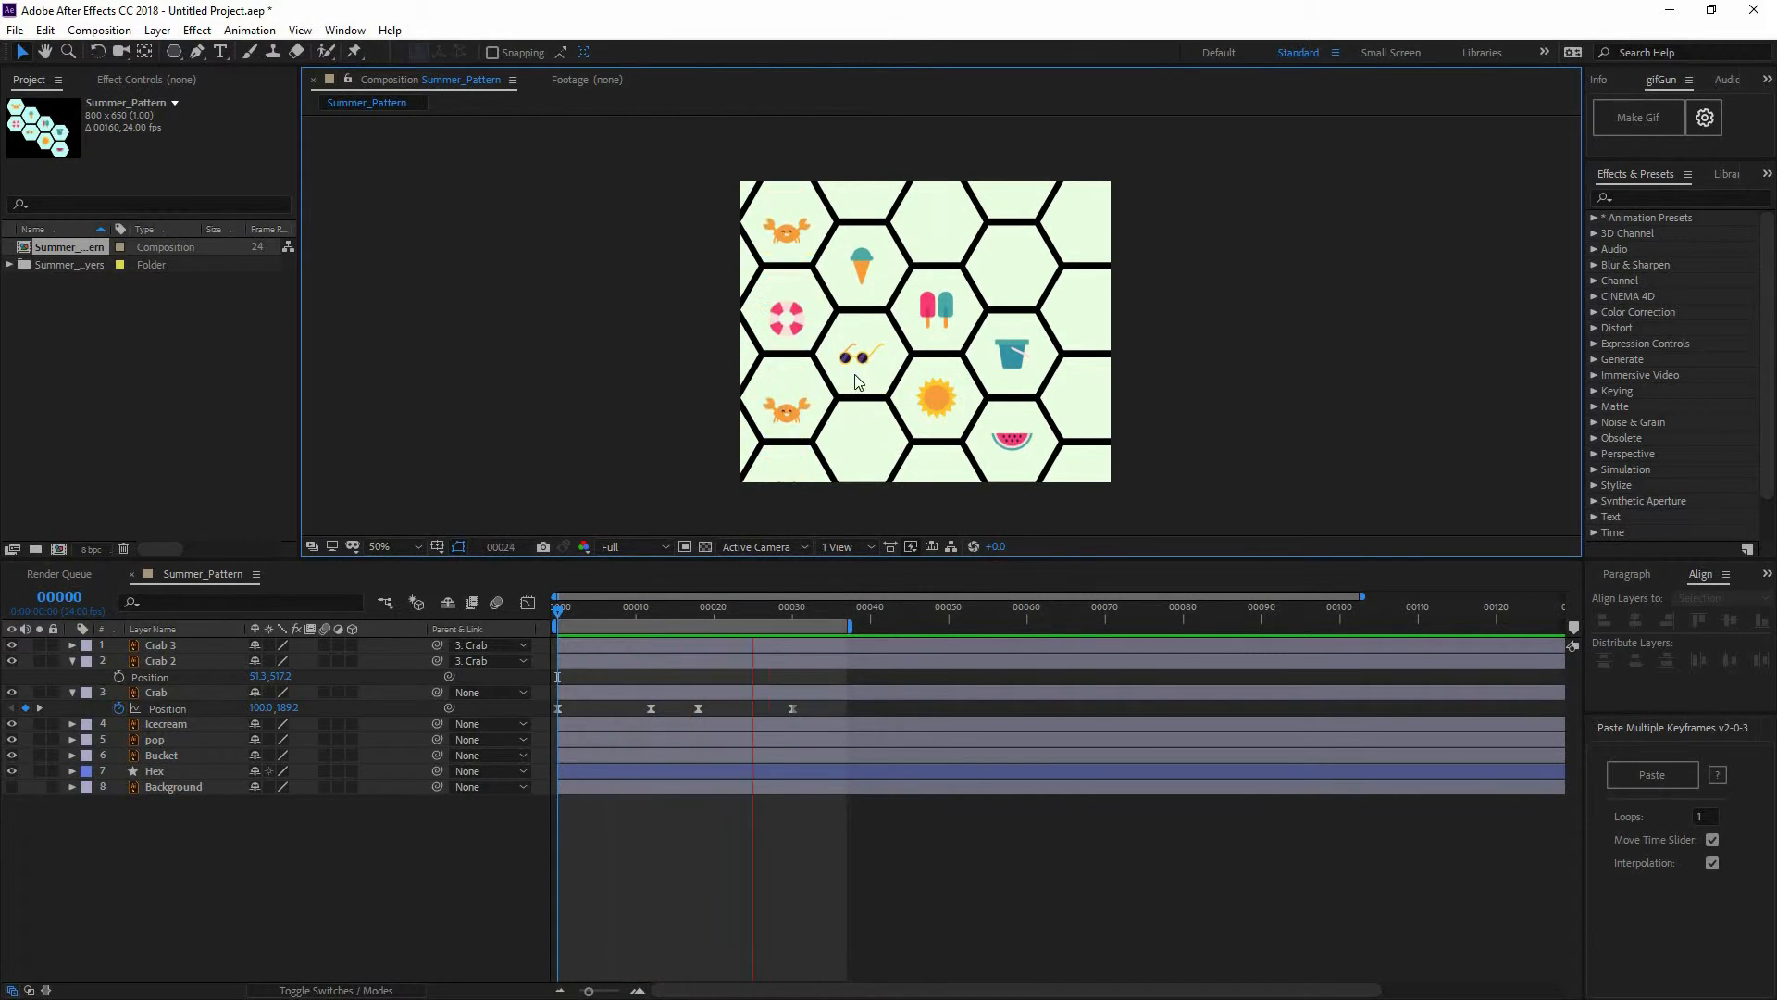
pyautogui.click(710, 826)
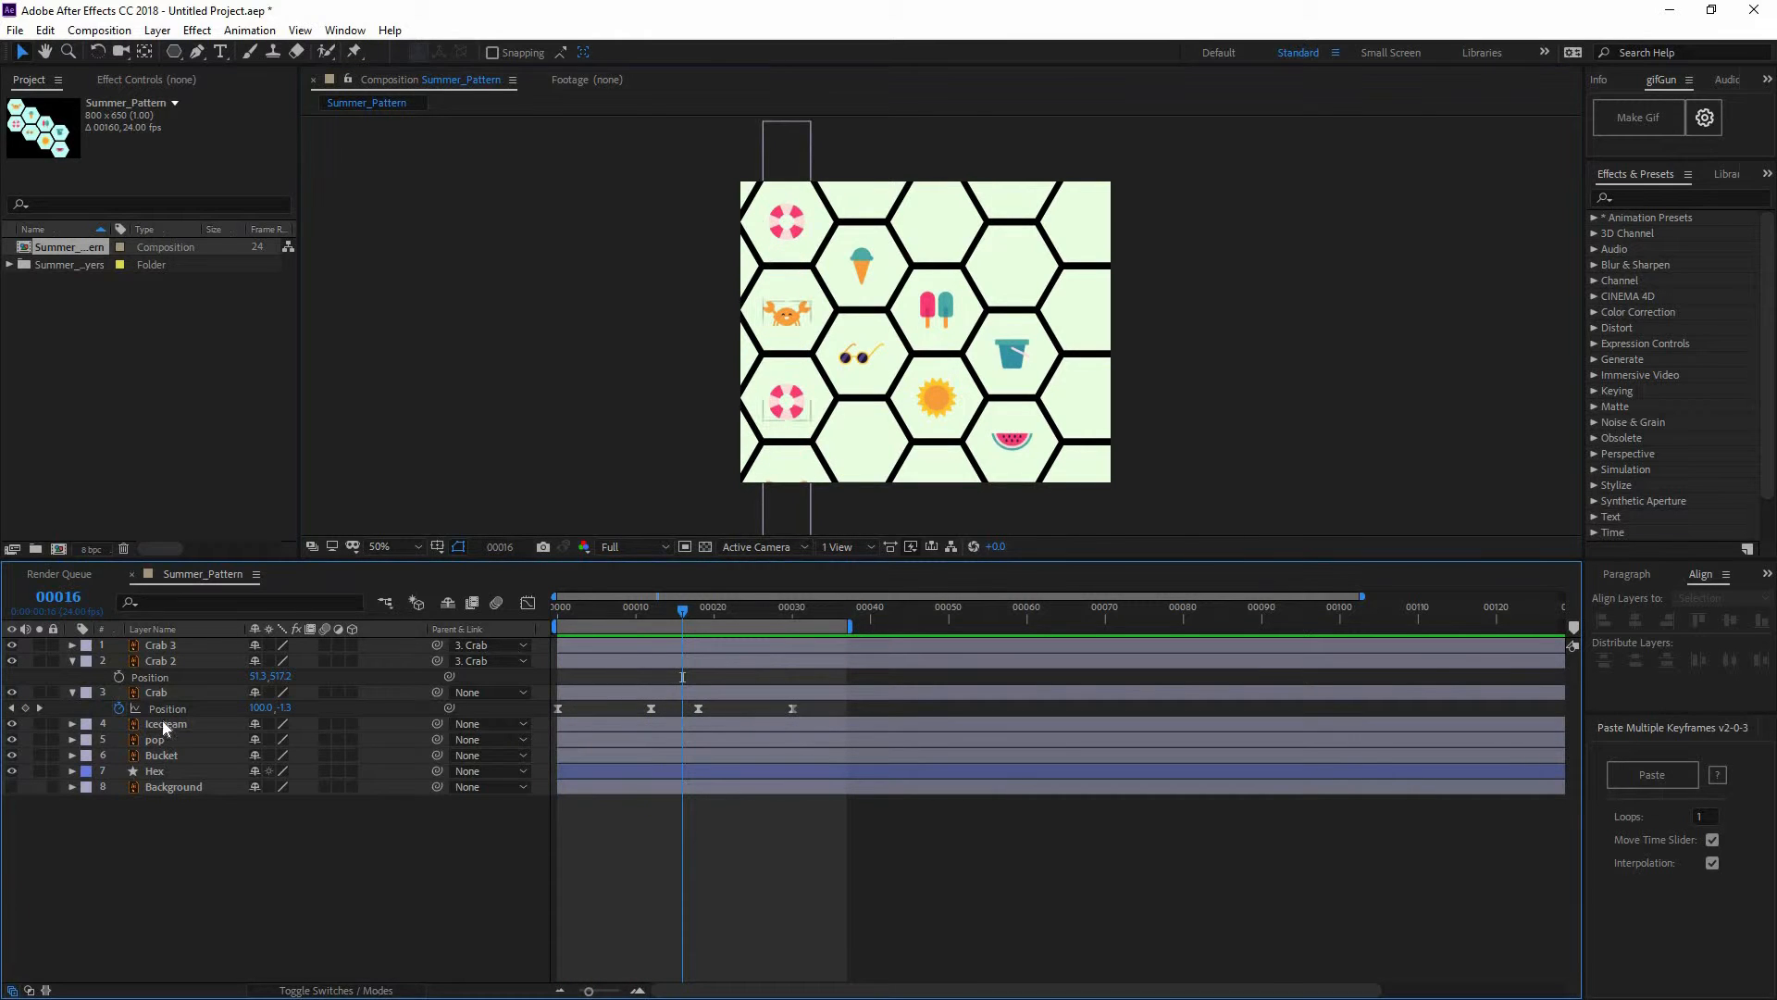
pyautogui.click(207, 690)
pyautogui.keyDown('shift'); pyautogui.click(193, 647); pyautogui.keyUp('shift')
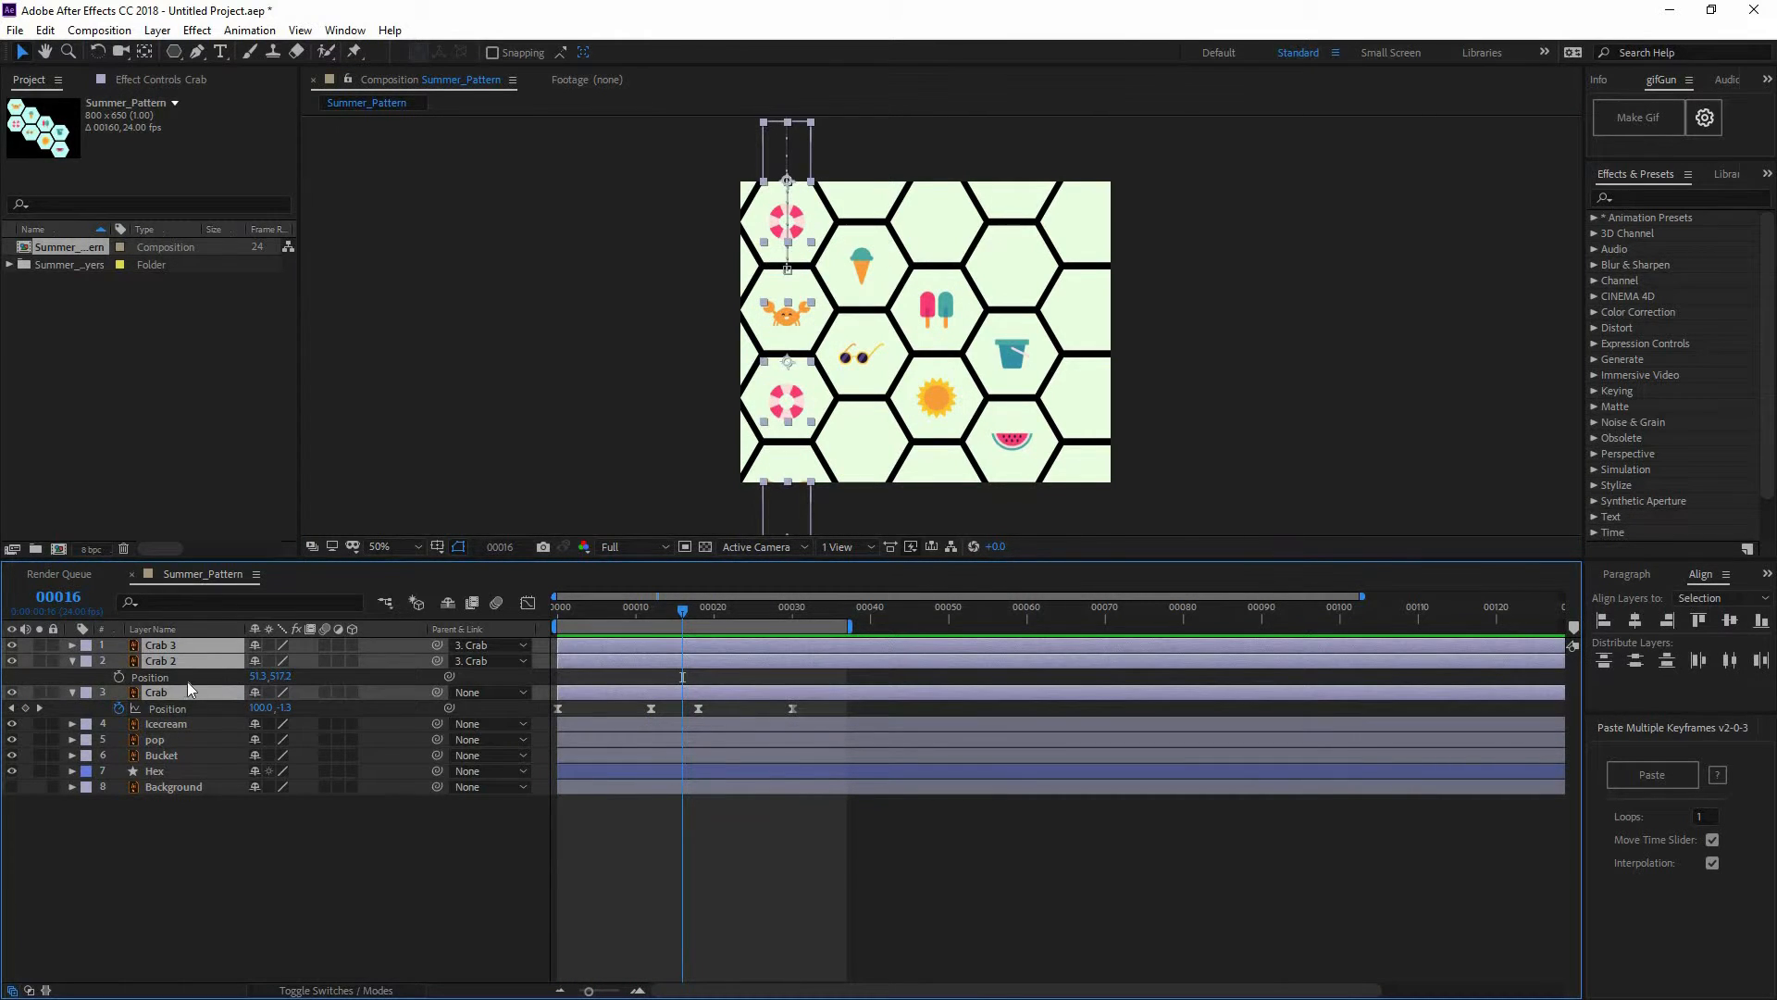
# Pre-compose the three crab layers into a new composition named Crab and preview the result
pyautogui.rightClick(181, 692)
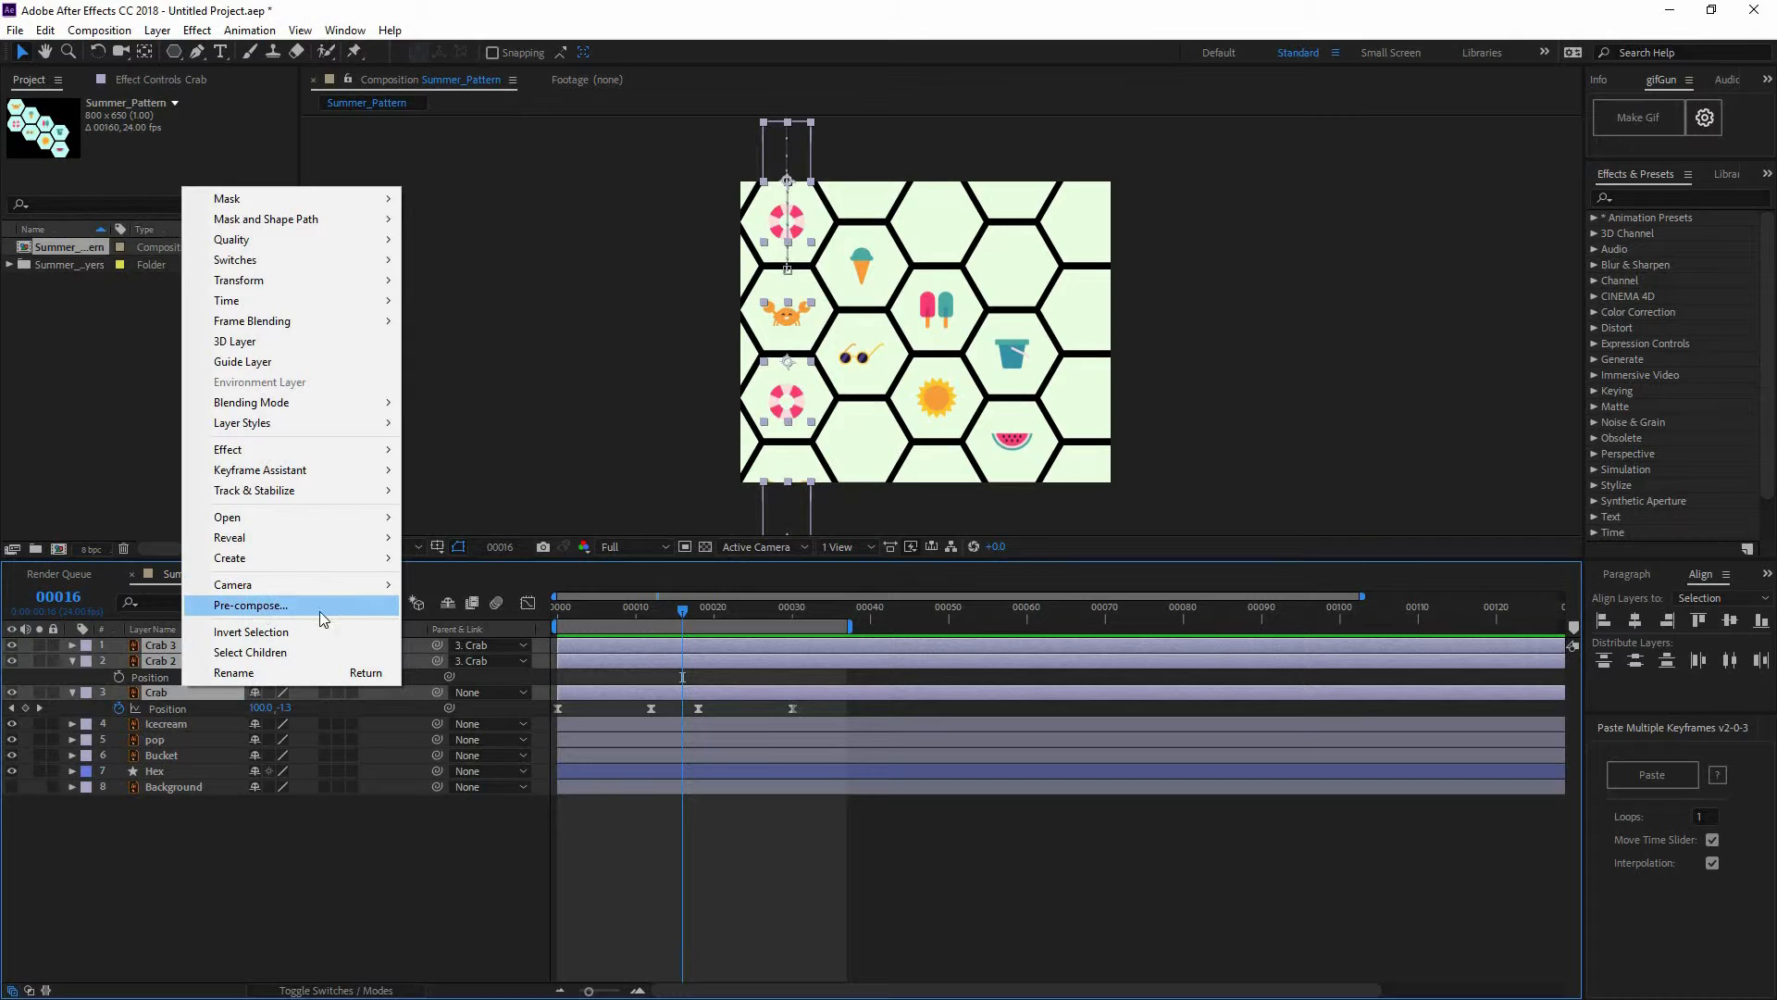
pyautogui.click(344, 608)
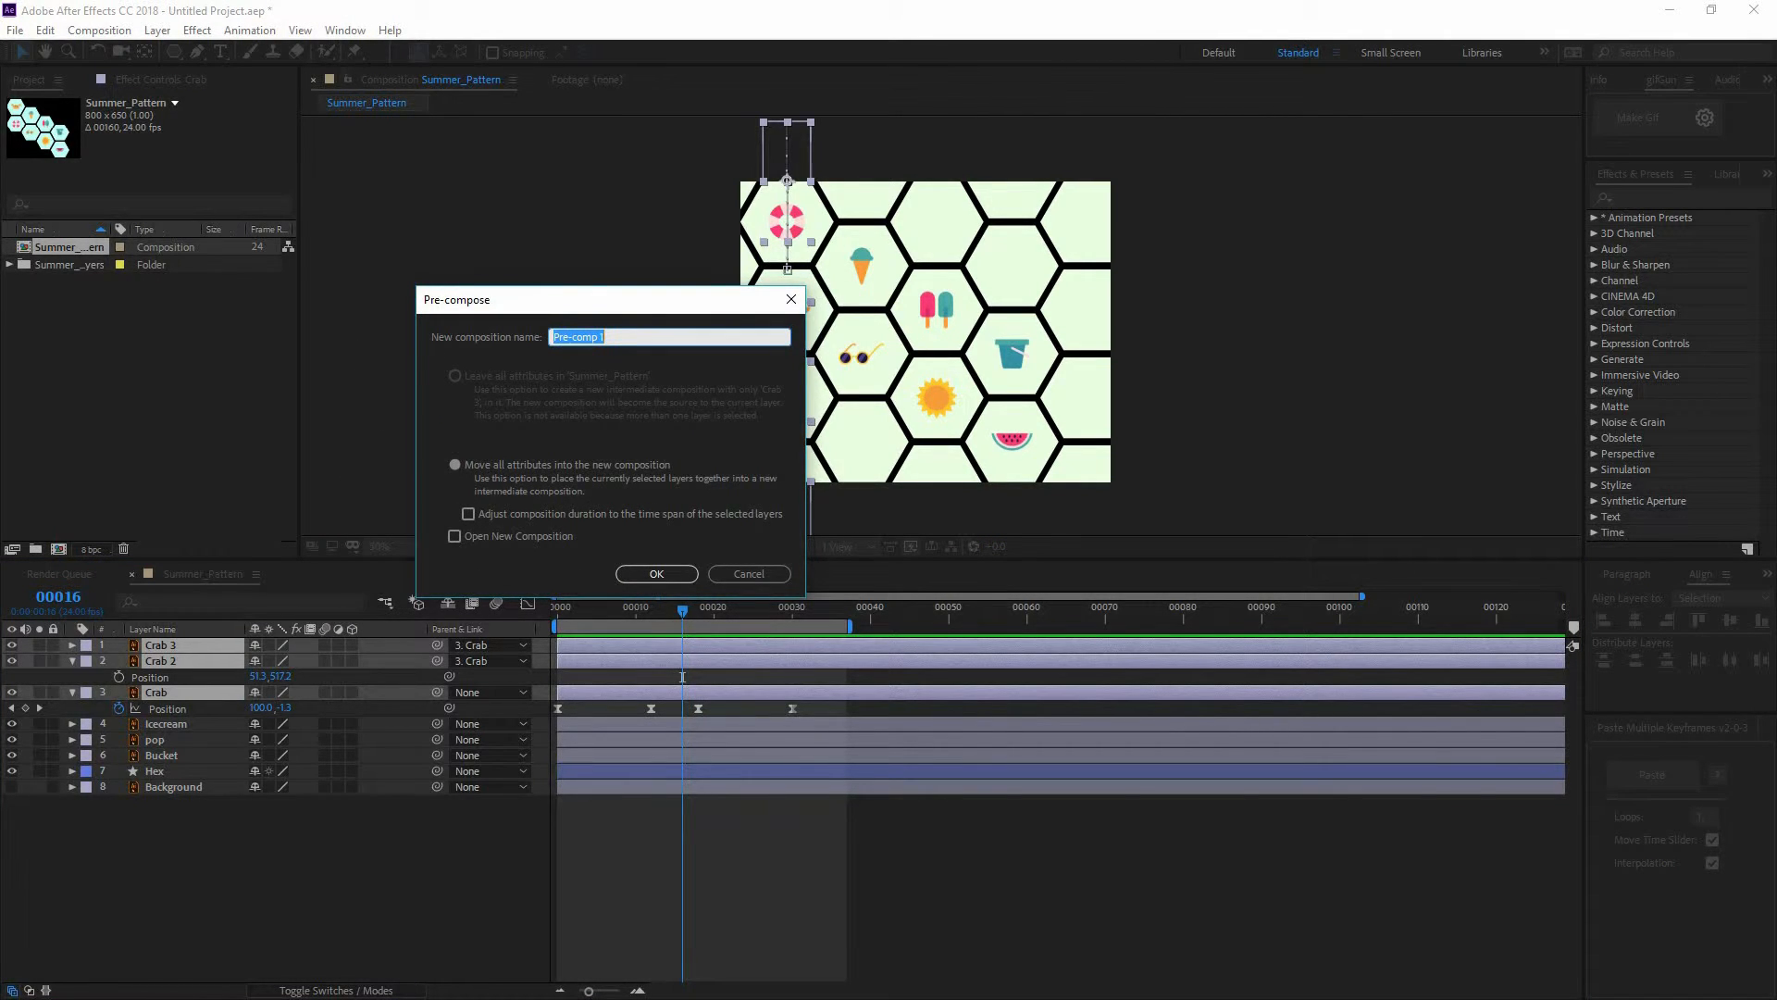
pyautogui.write('Crab')
pyautogui.press('Return')
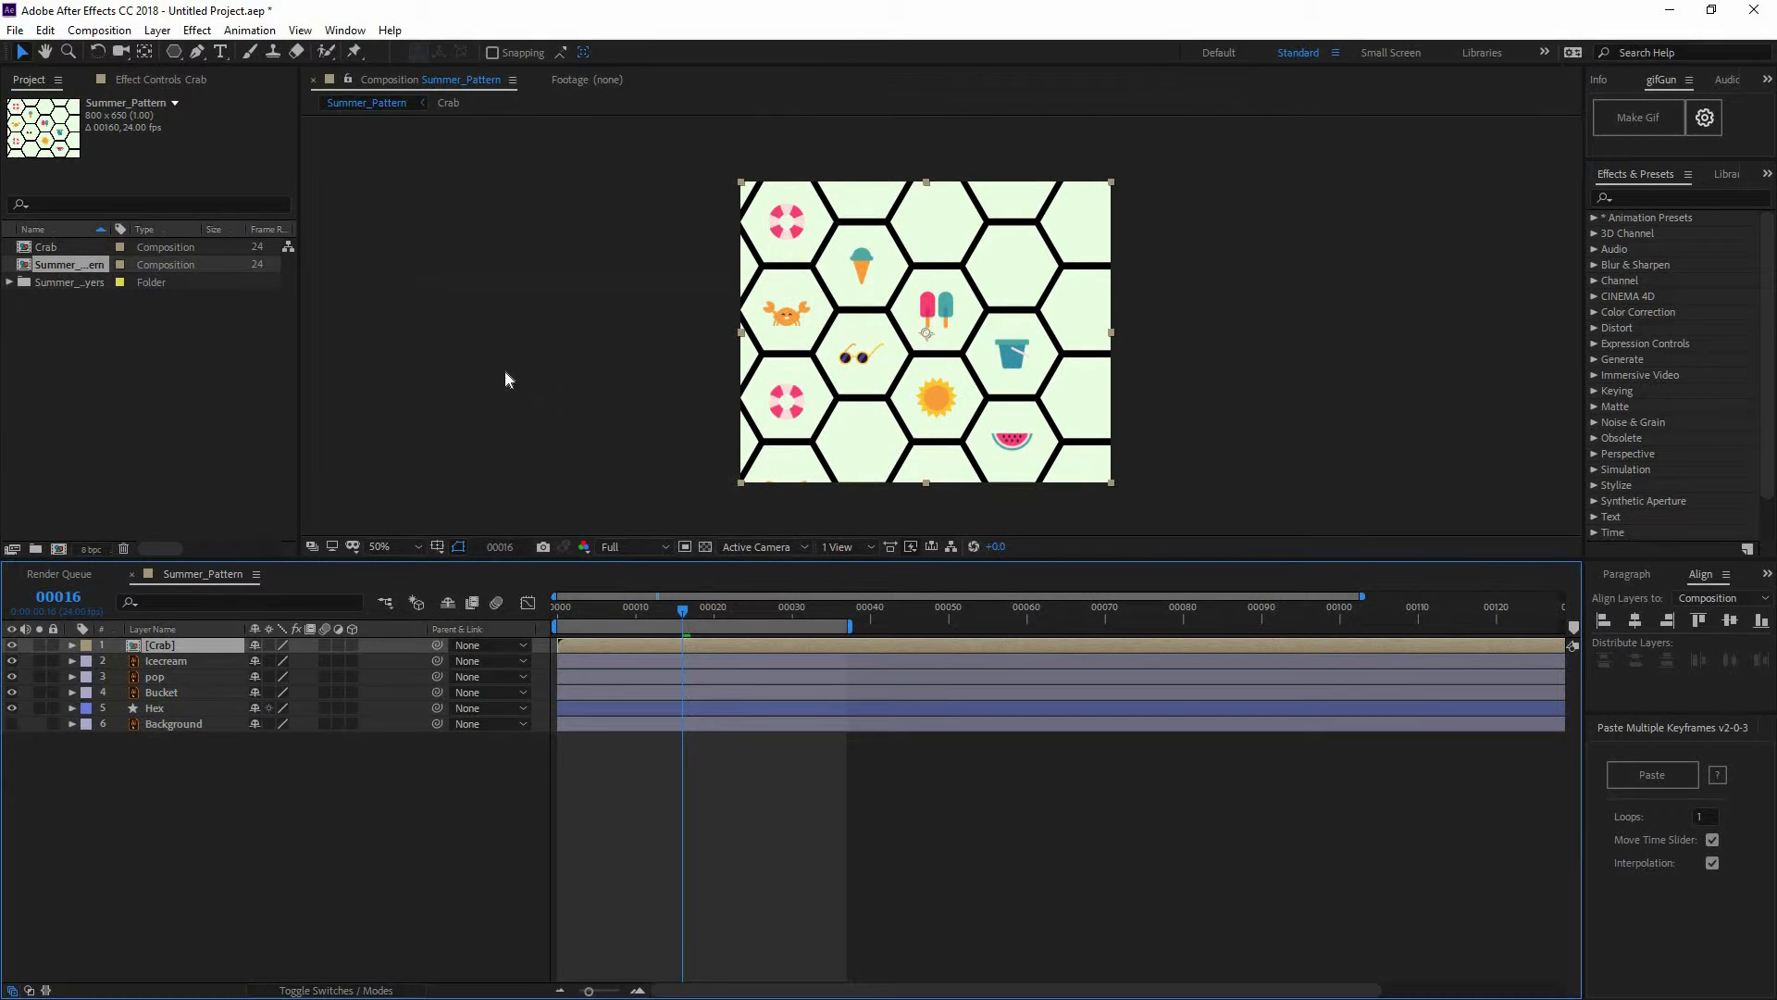
pyautogui.press('space')
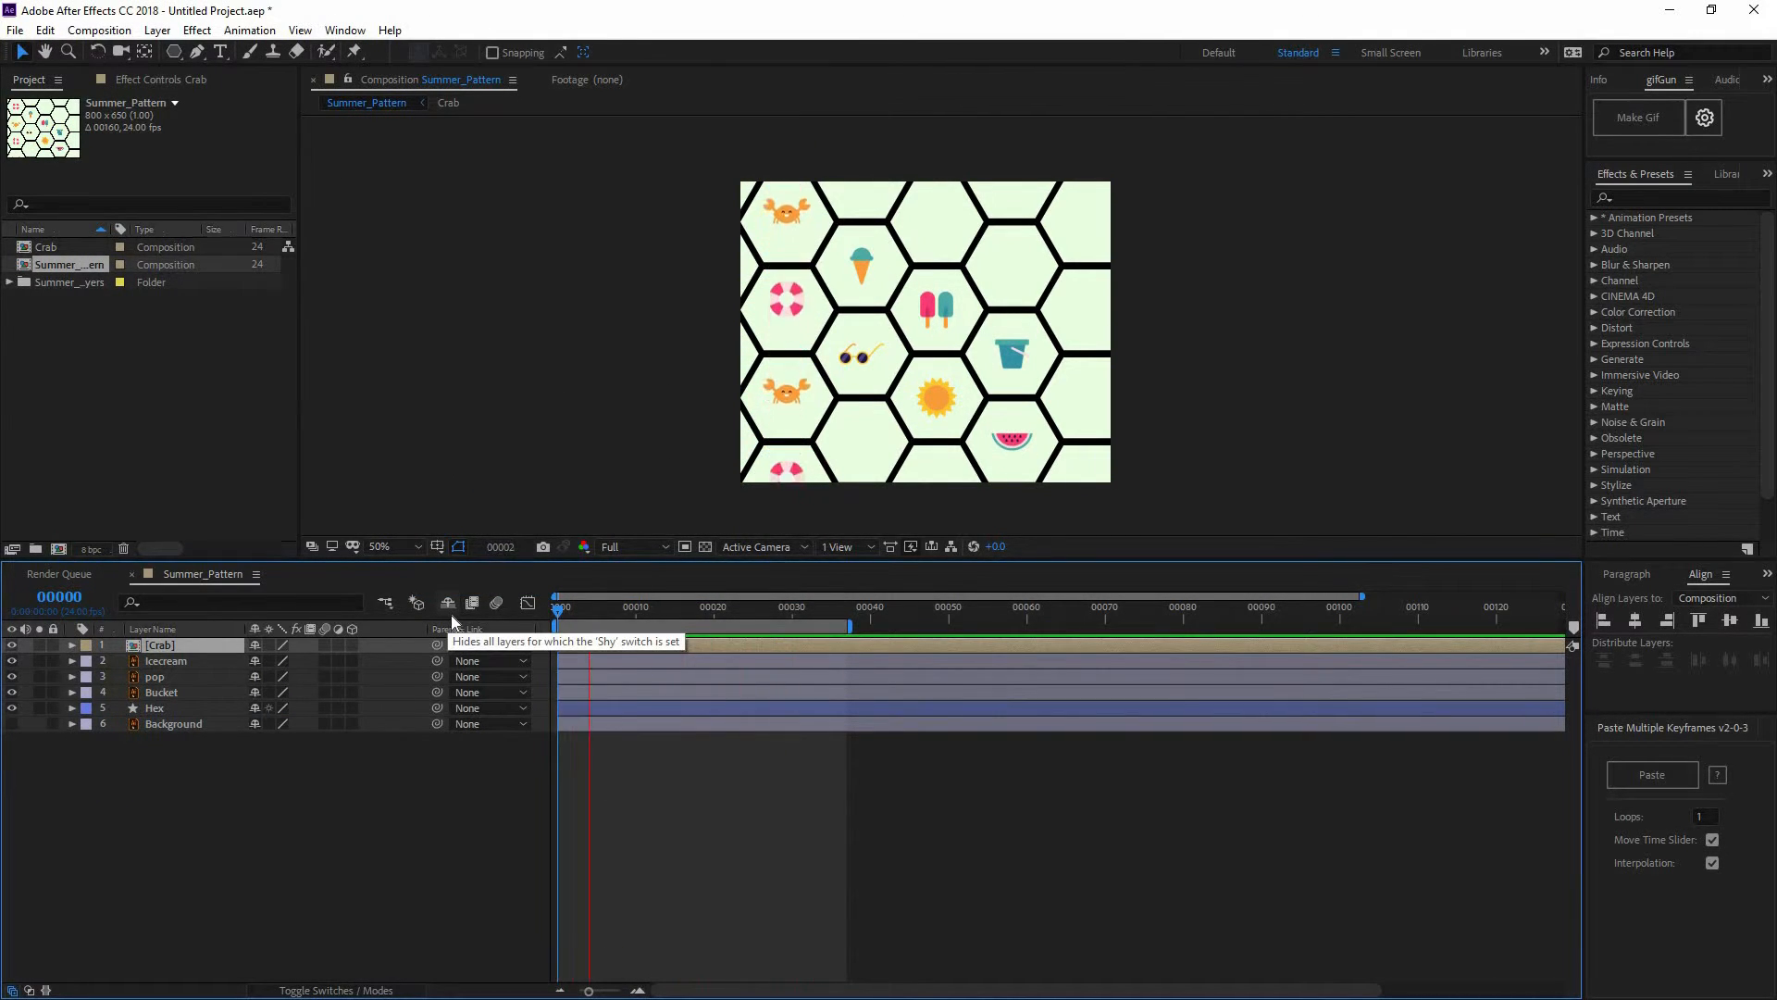
# Enable the Crab layer's Motion Blur switch and the composition's Motion Blur toggle
pyautogui.press('space')
pyautogui.moveTo(650, 613); pyautogui.dragTo(565, 617)
pyautogui.press('Home')
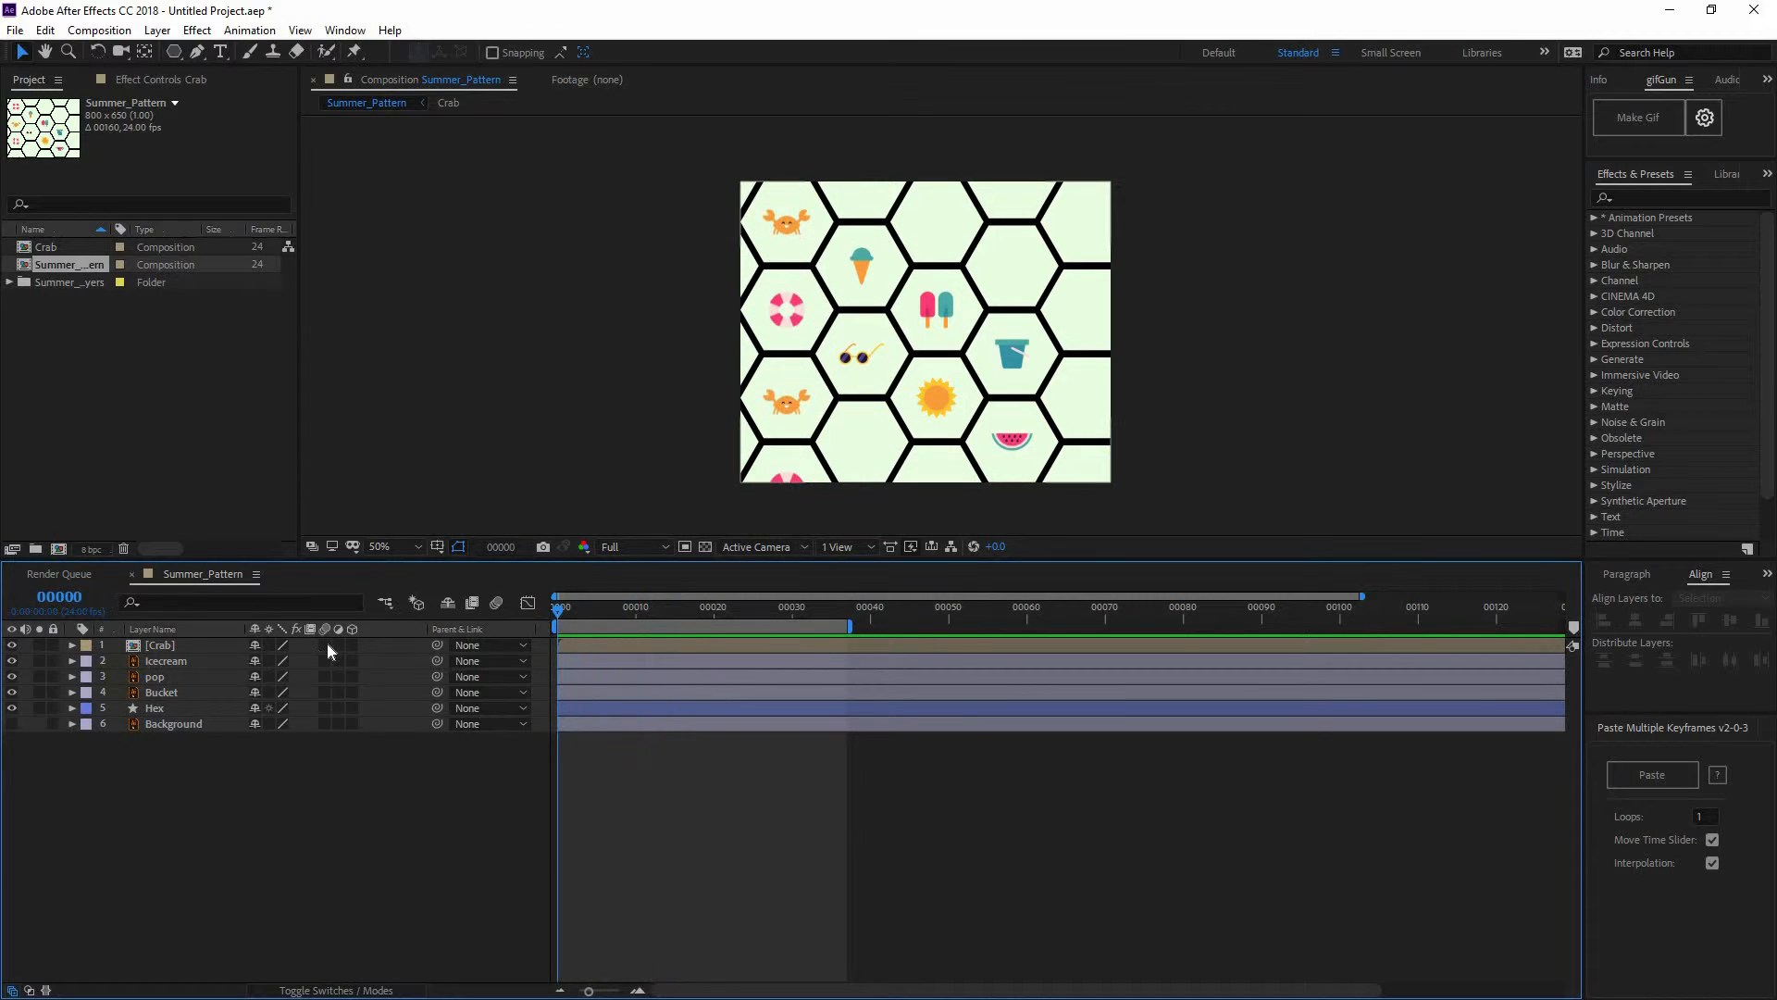
pyautogui.click(325, 645)
pyautogui.click(502, 602)
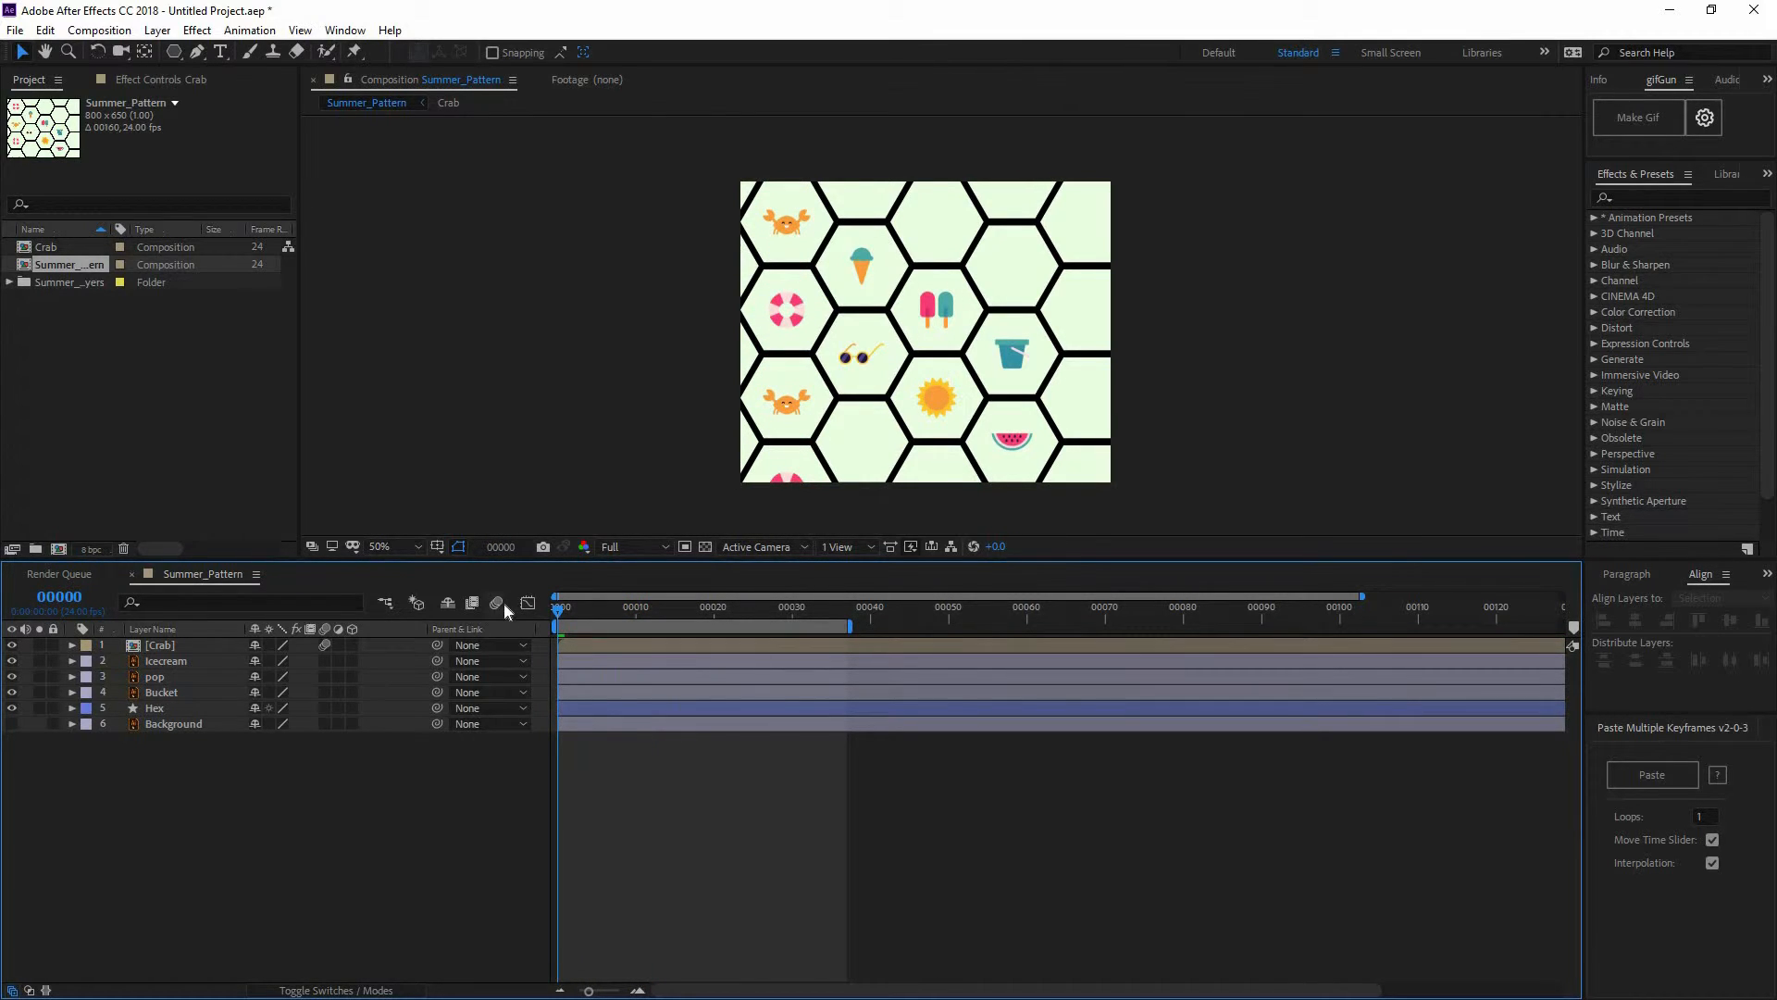
pyautogui.moveTo(643, 614)
pyautogui.mouseDown()
pyautogui.moveTo(659, 614)
pyautogui.moveTo(612, 614)
pyautogui.mouseUp()
# Inspect the nested Crab composition, then return to Summer_Pattern and preview the blurred crabs
pyautogui.doubleClick(160, 646)
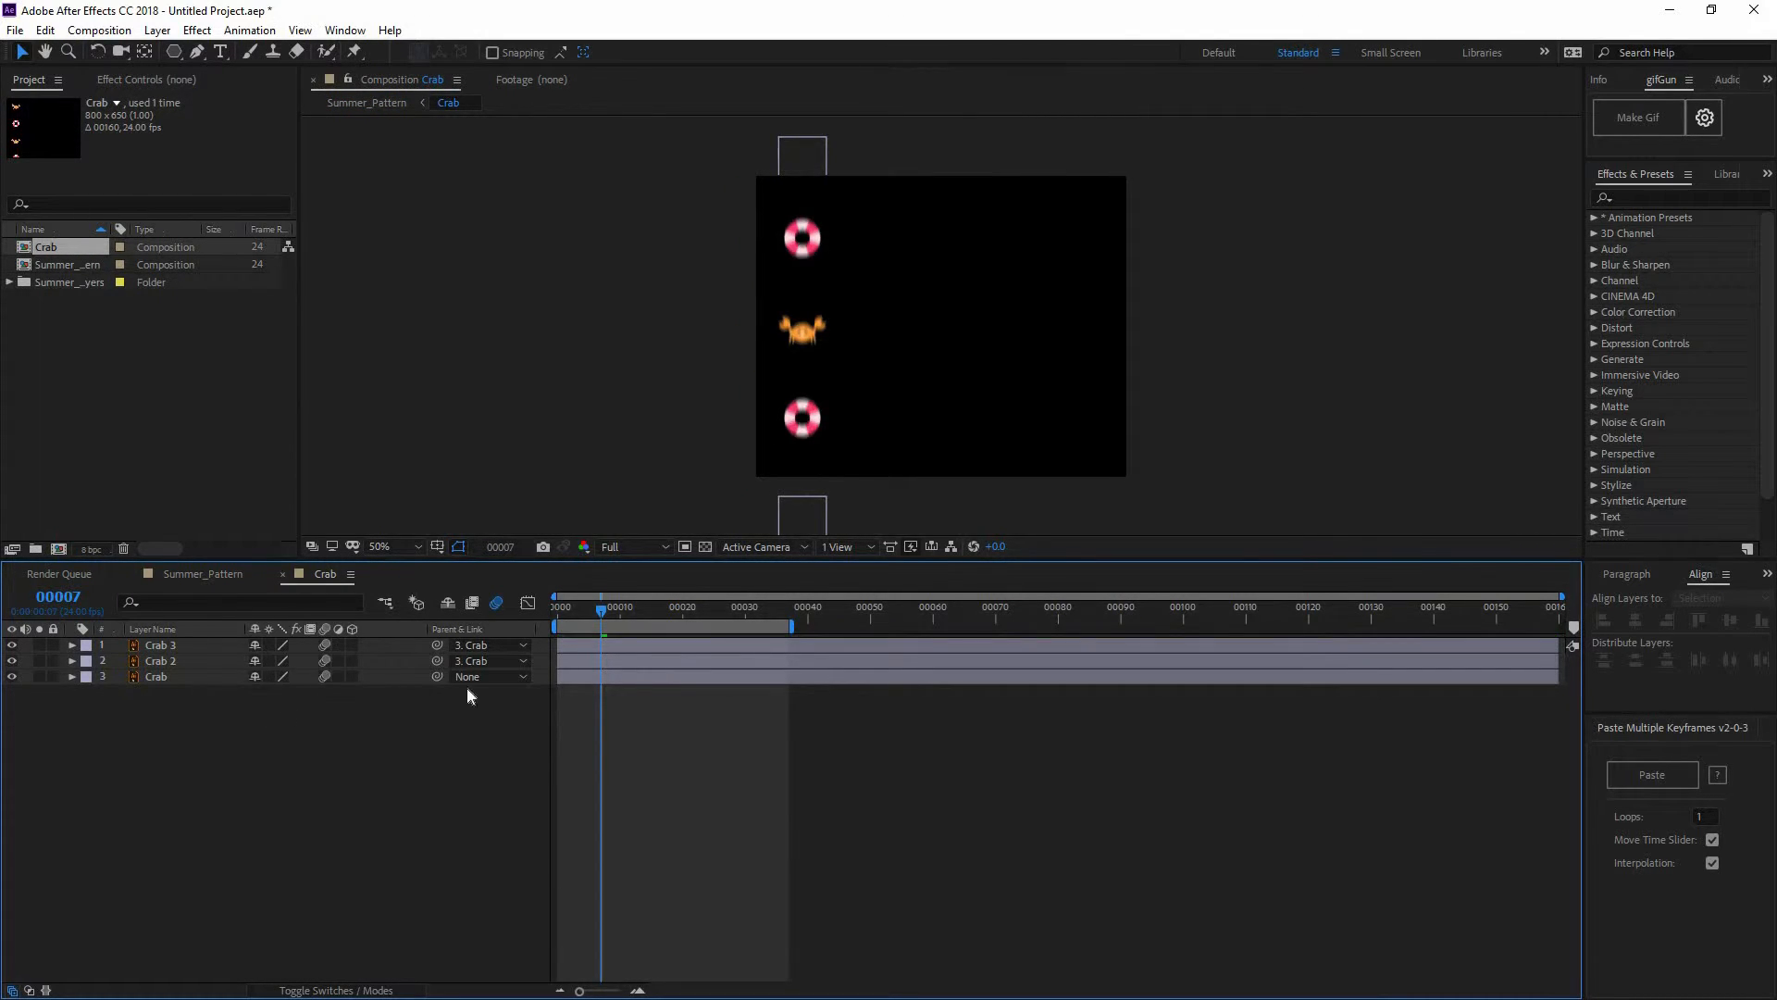
pyautogui.click(184, 576)
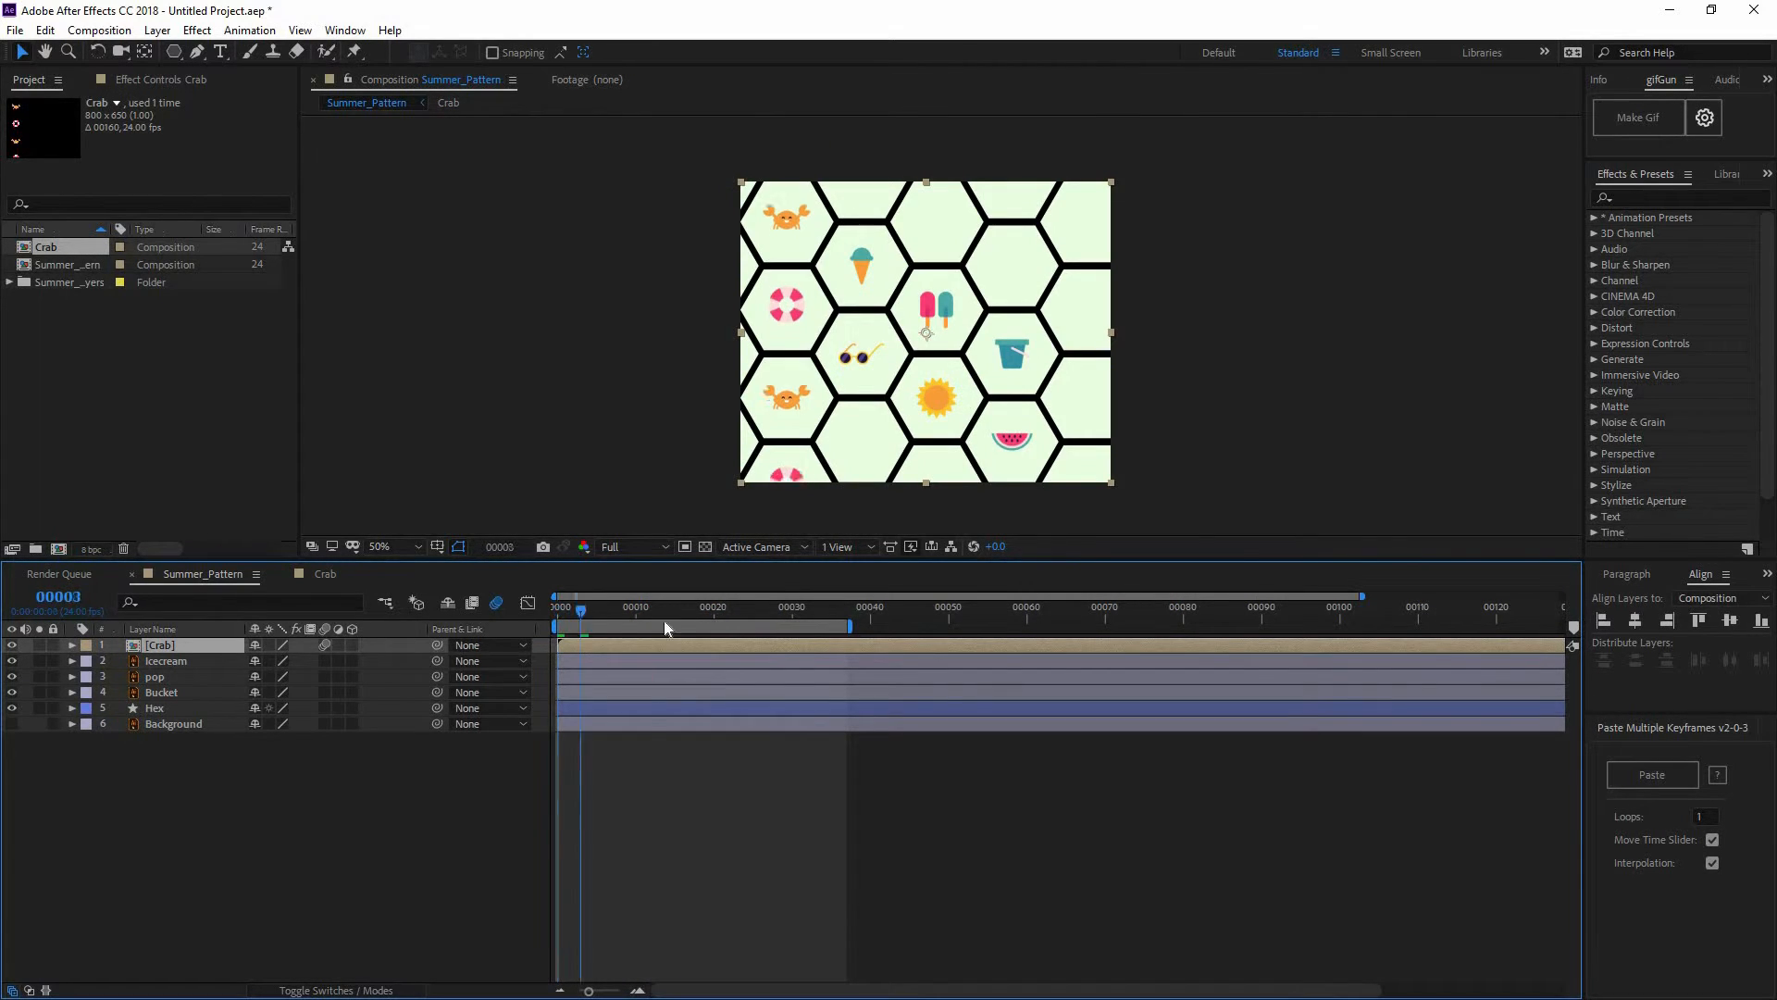
pyautogui.press('space')
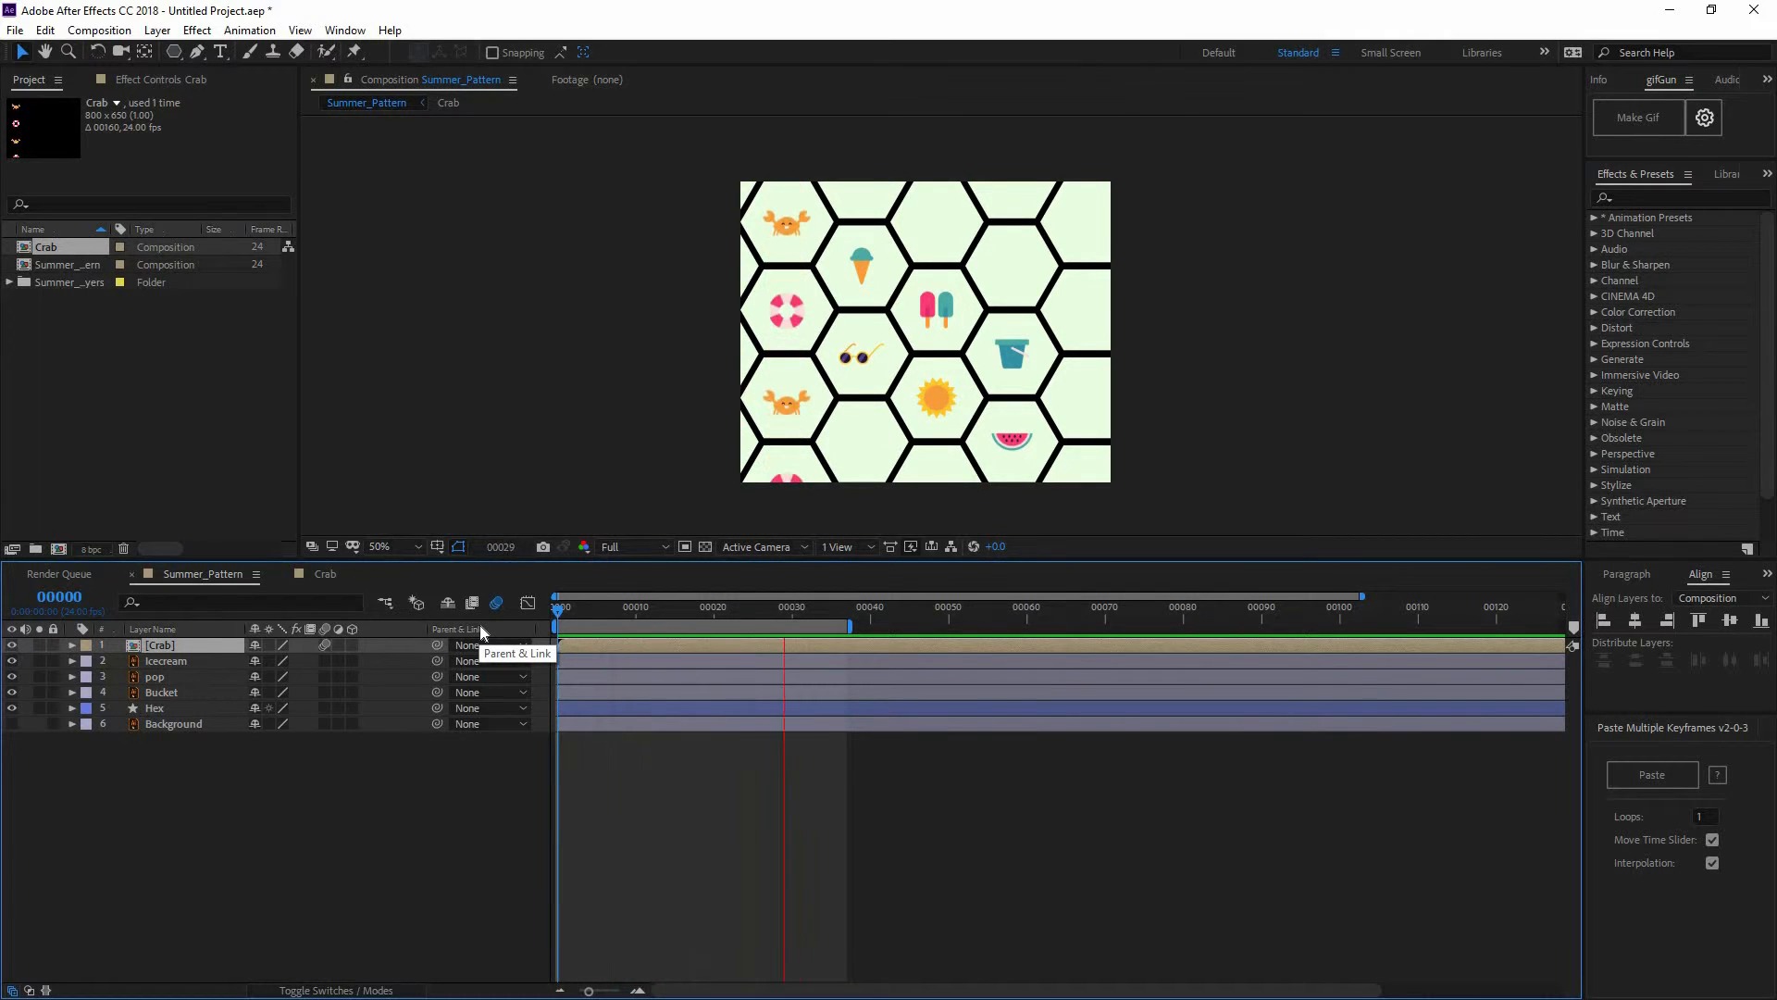
pyautogui.press('space')
pyautogui.press('.')
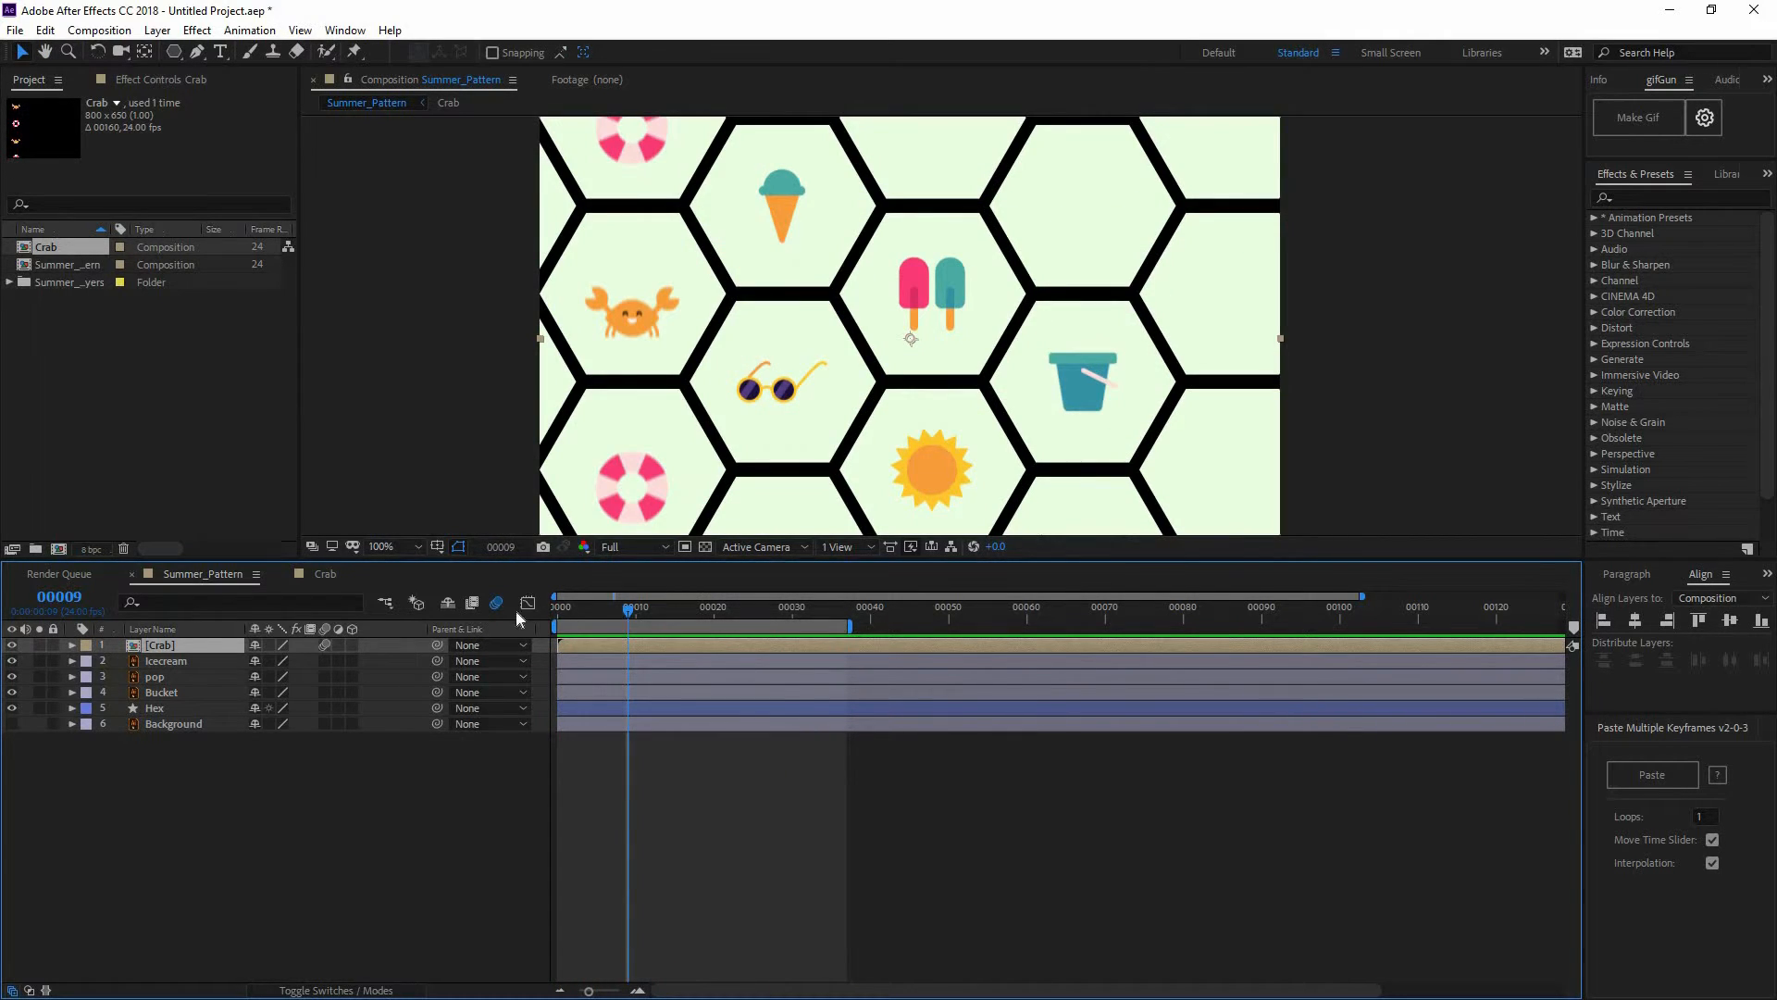
pyautogui.press('Home')
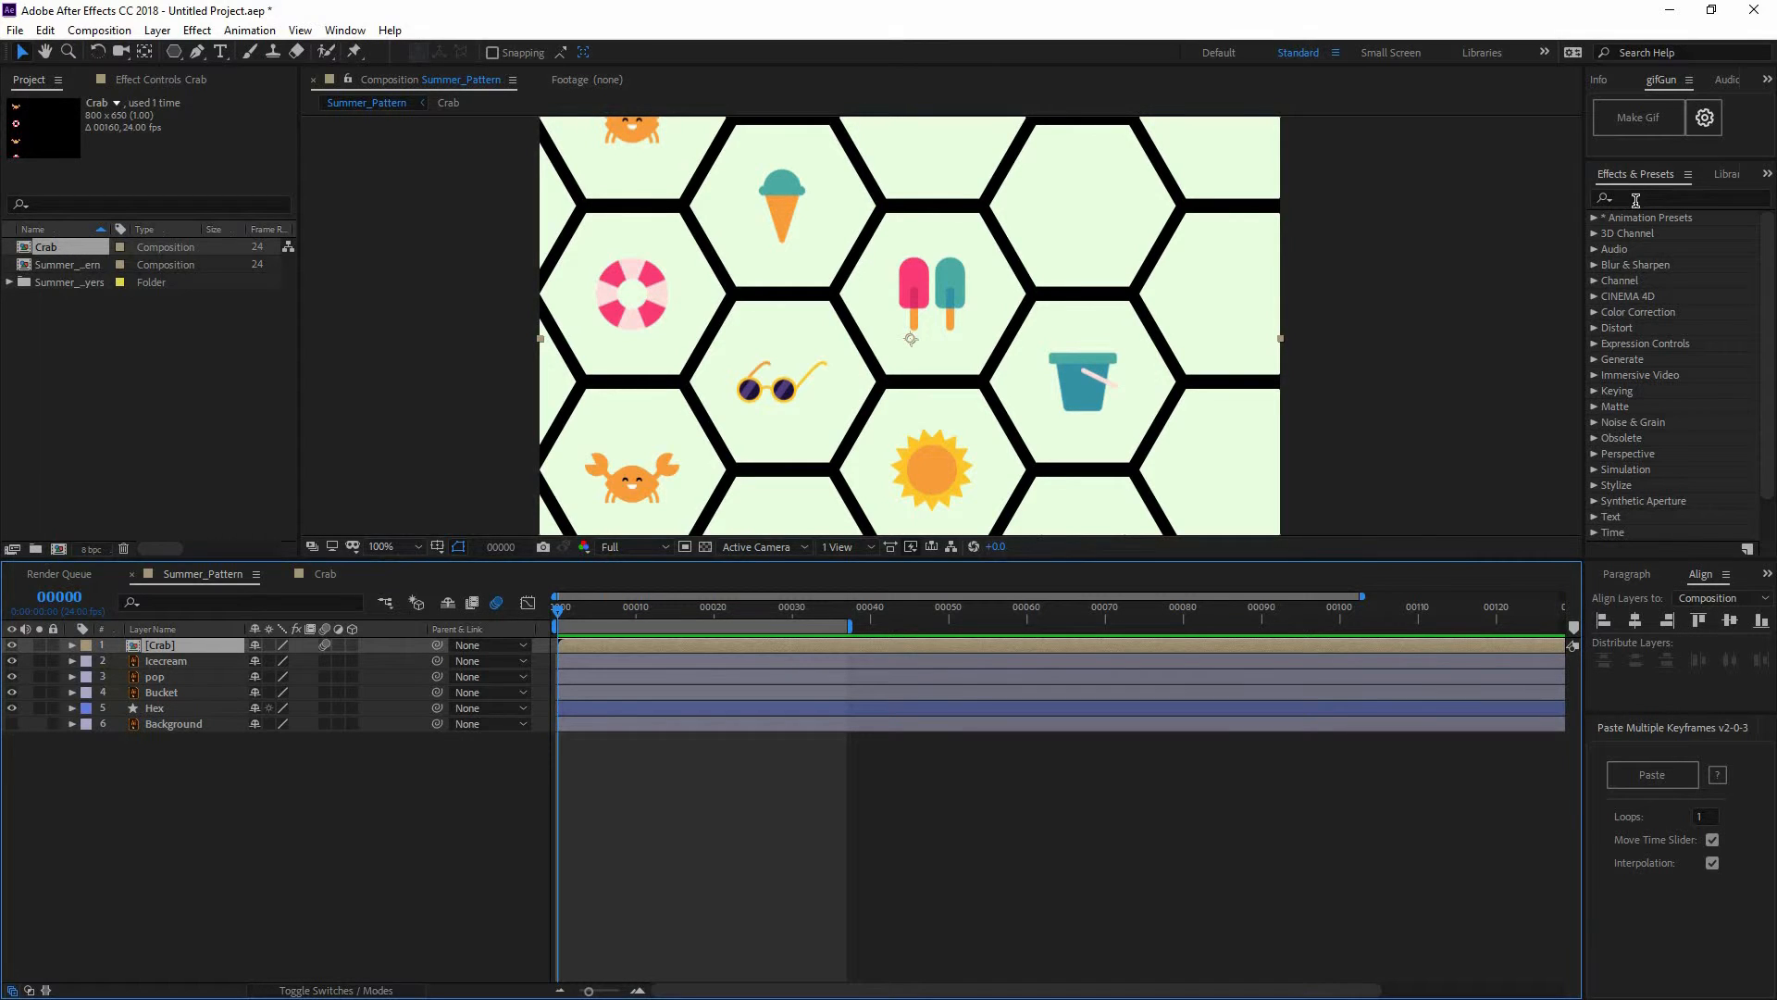
# Apply Set Matte to the Crab layer, taking the matte from the Hex layer
pyautogui.click(1636, 200)
pyautogui.write('set m')
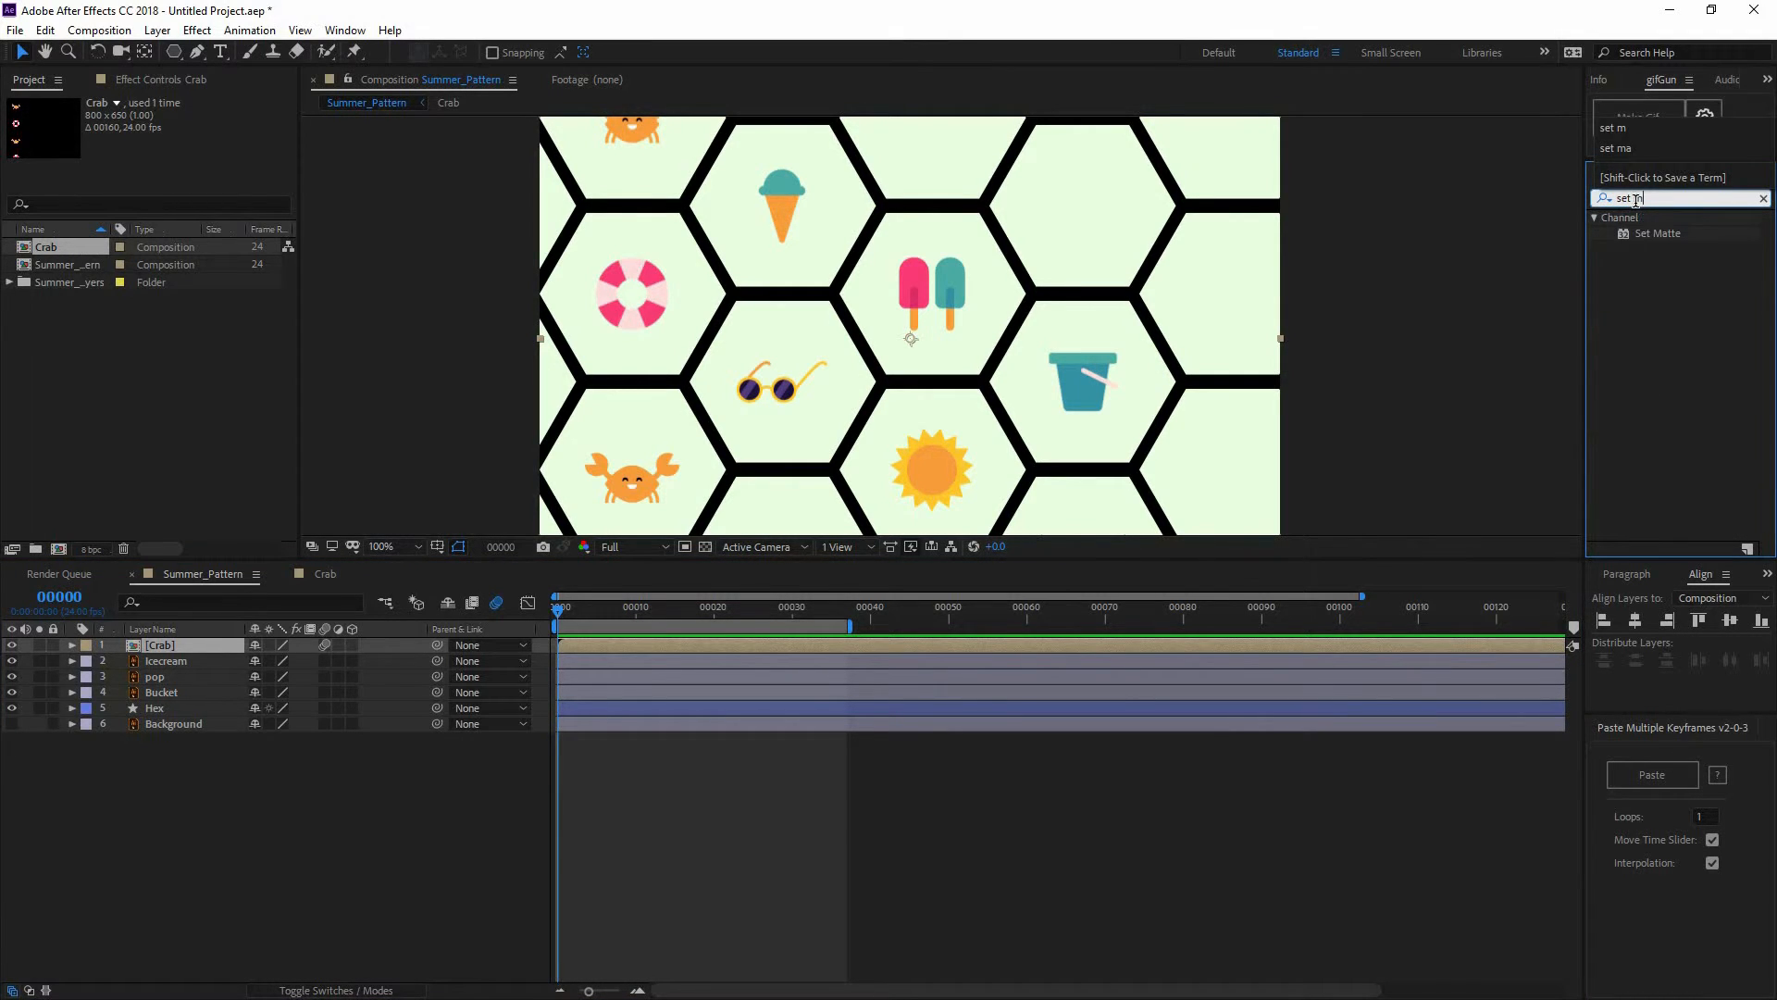
pyautogui.write('e')
pyautogui.press('BackSpace')
pyautogui.press('BackSpace')
pyautogui.moveTo(1655, 233); pyautogui.dragTo(155, 645)
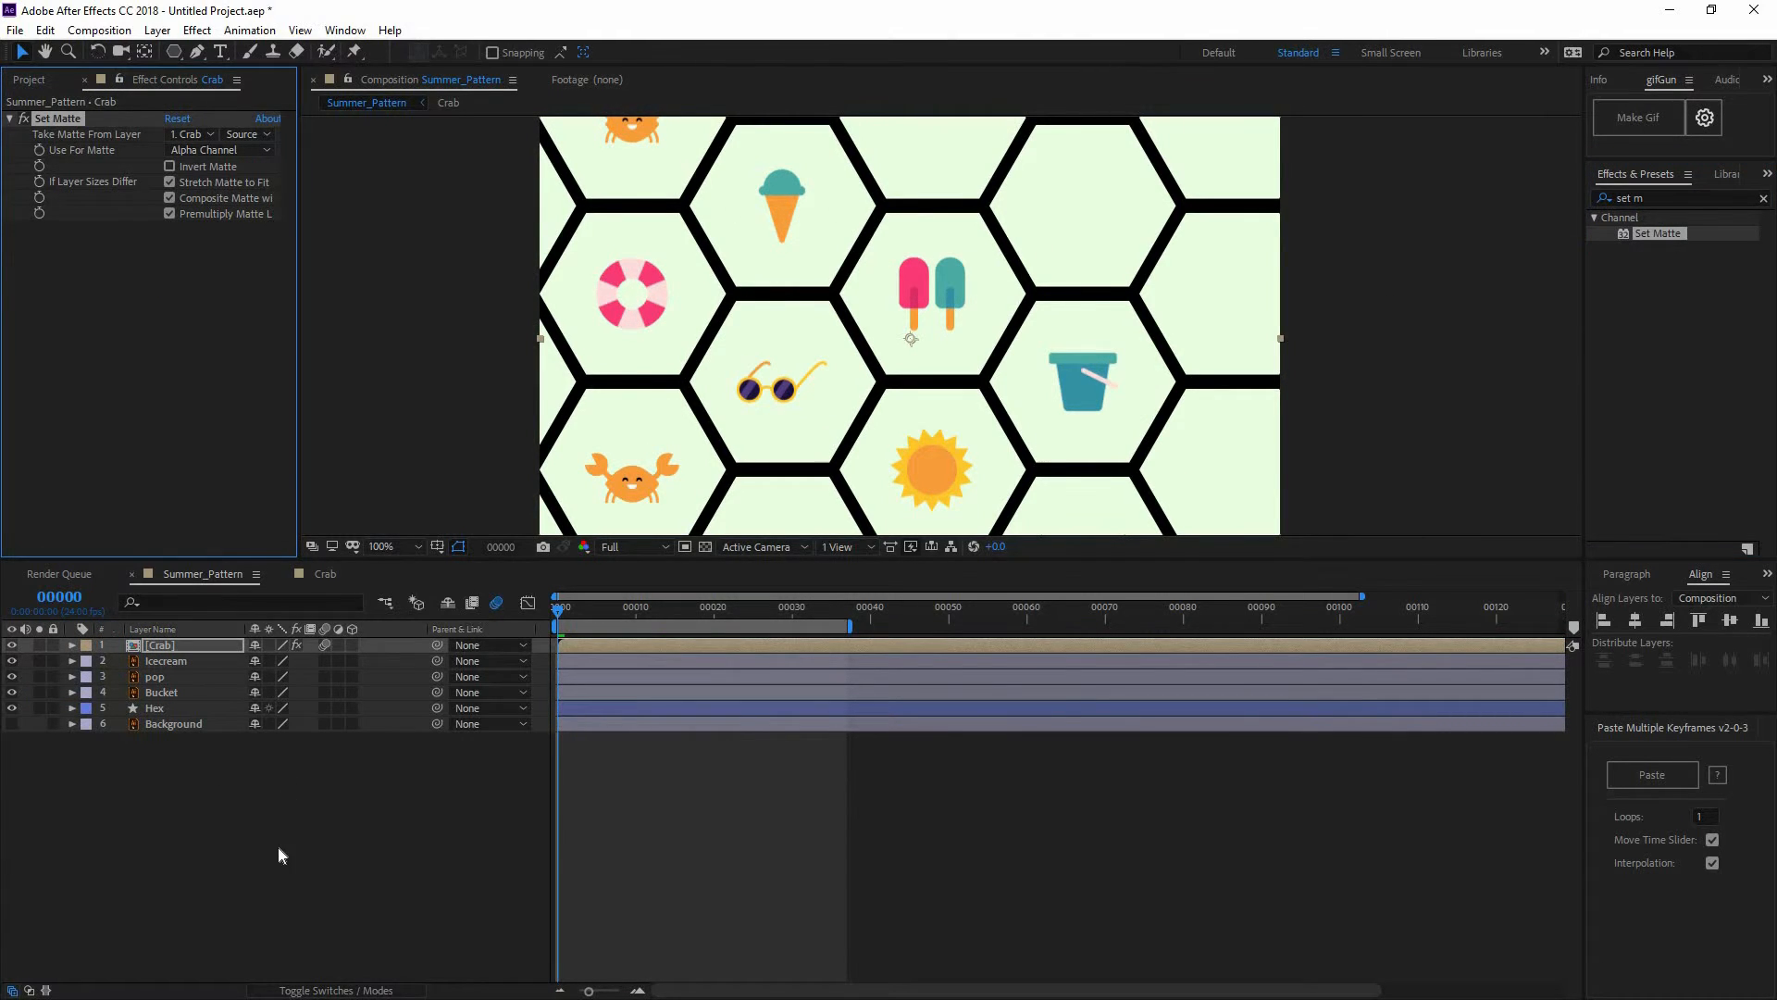
pyautogui.click(278, 846)
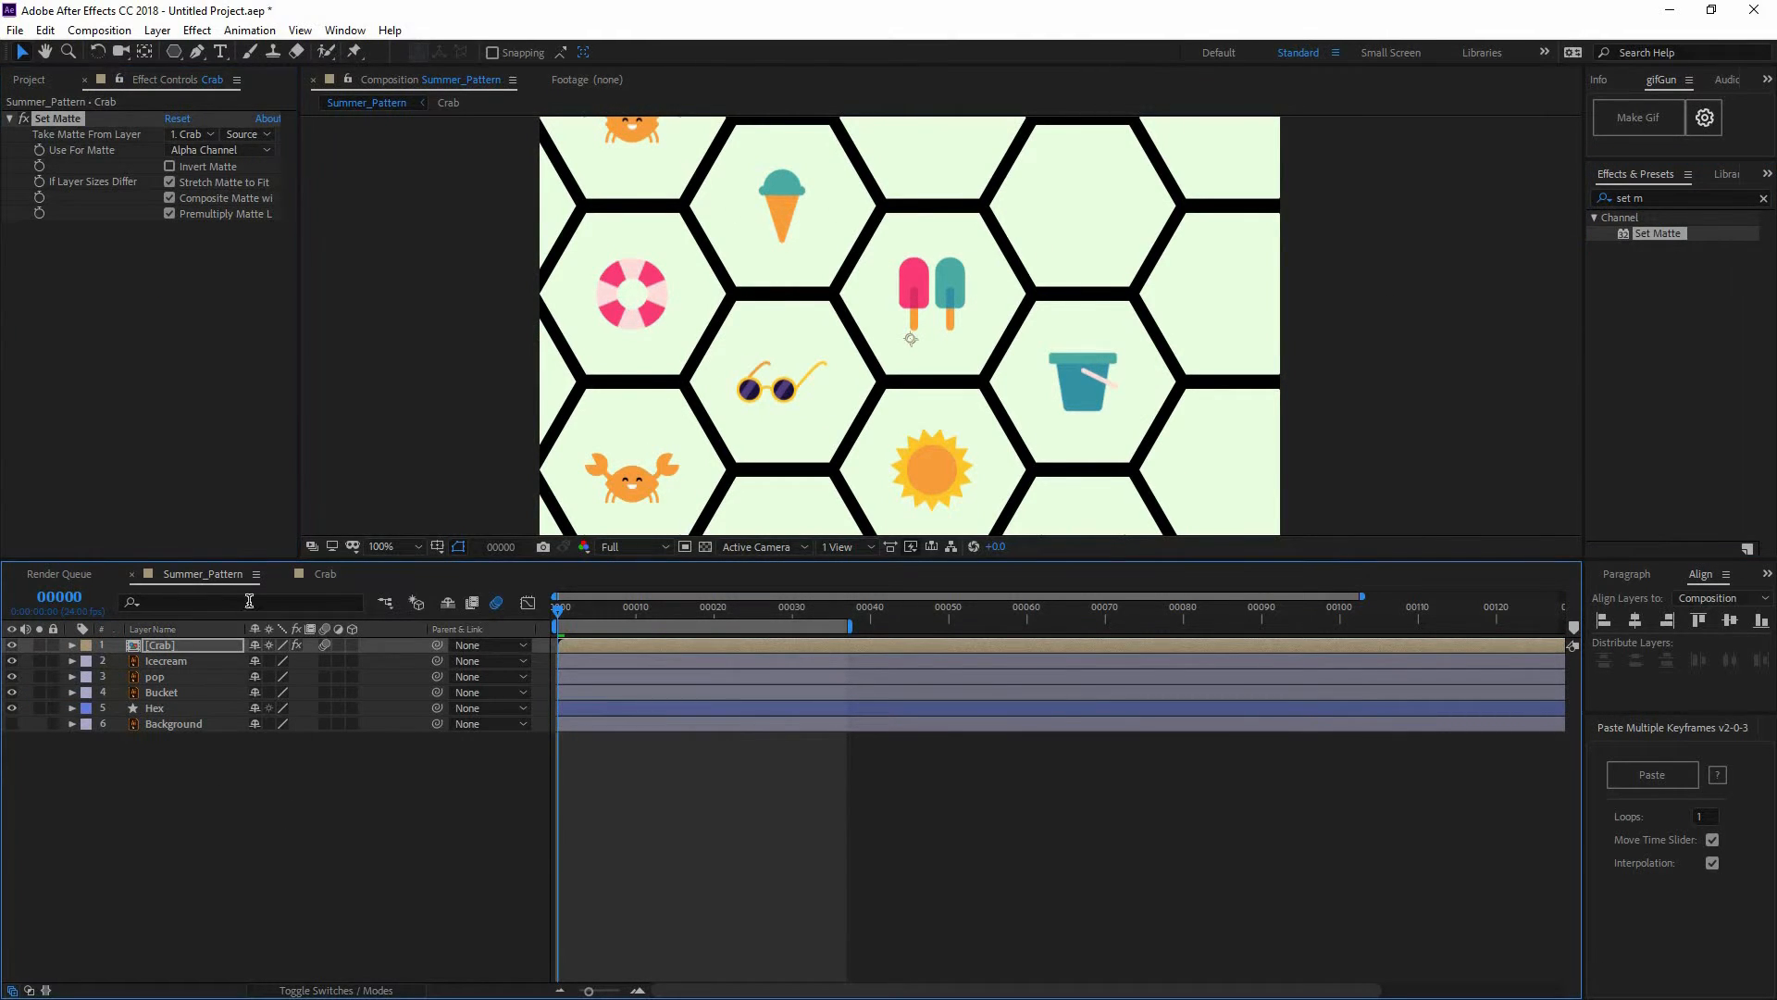
pyautogui.click(201, 642)
pyautogui.click(192, 135)
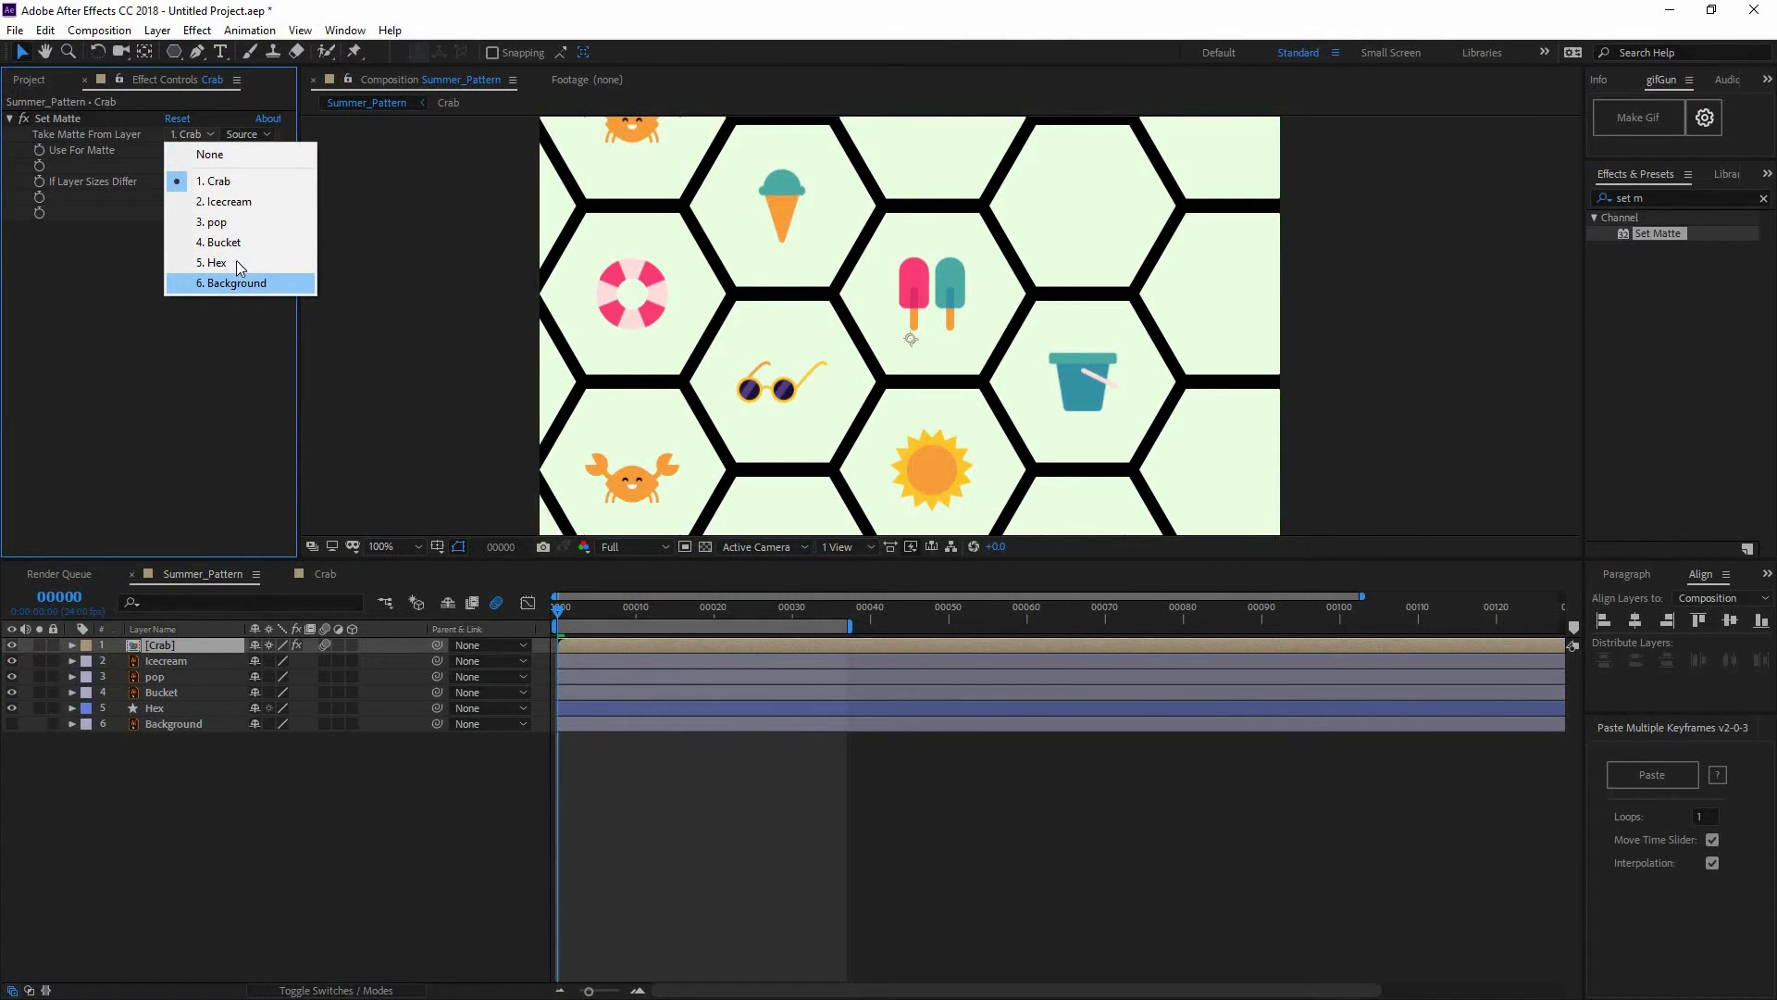
pyautogui.click(222, 262)
# Scrub and preview the animation to check the matted crab column
pyautogui.moveTo(596, 608); pyautogui.dragTo(737, 615)
pyautogui.press('space')
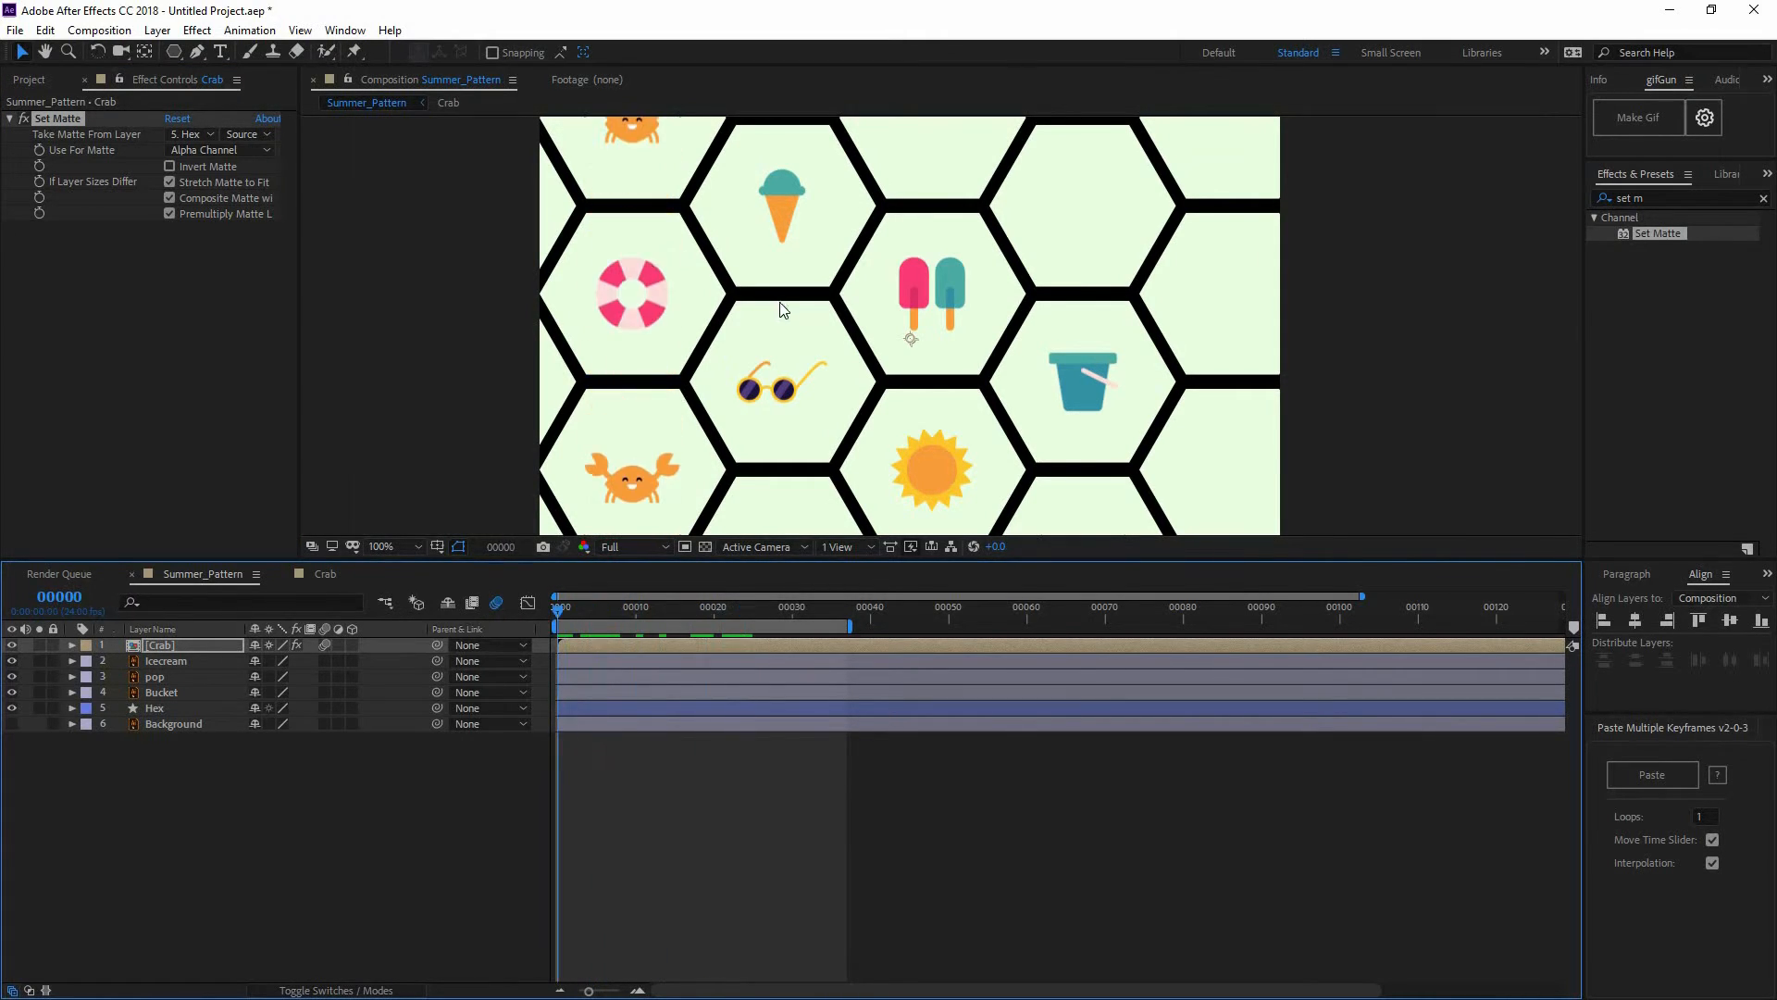
pyautogui.scroll(-2, 906, 342)
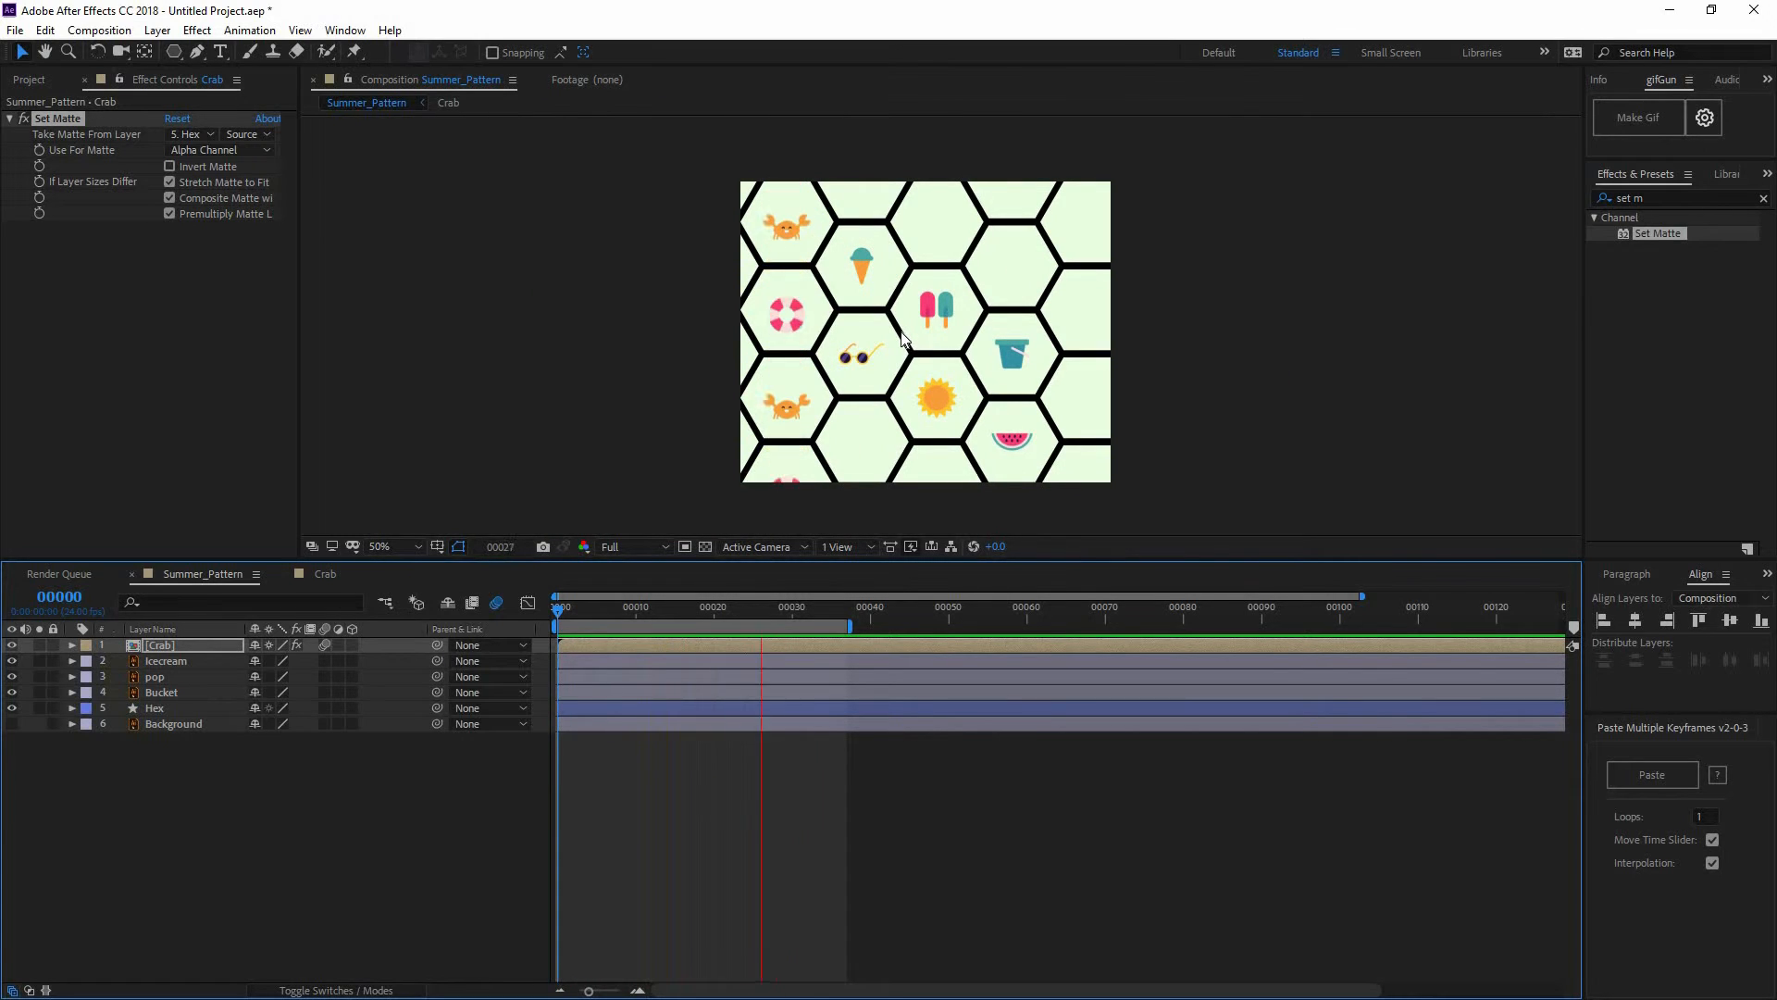
pyautogui.press('space')
pyautogui.press('space')
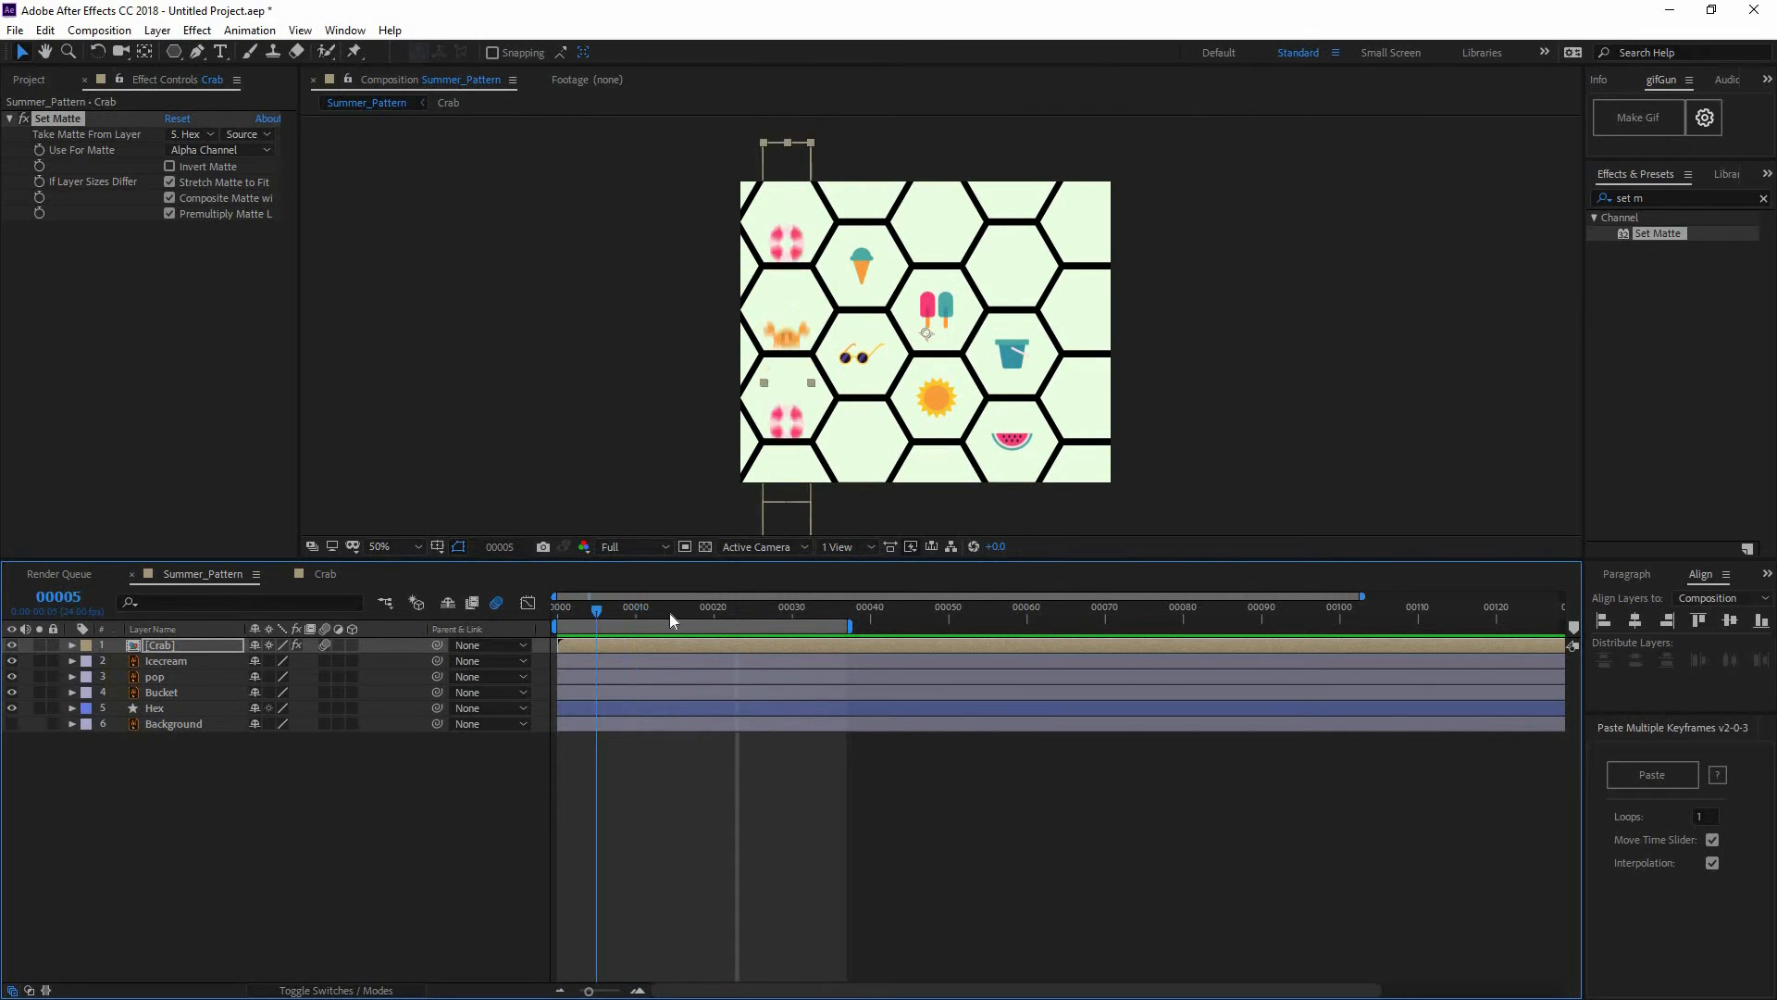
pyautogui.press('space')
pyautogui.press('Home')
pyautogui.click(162, 32)
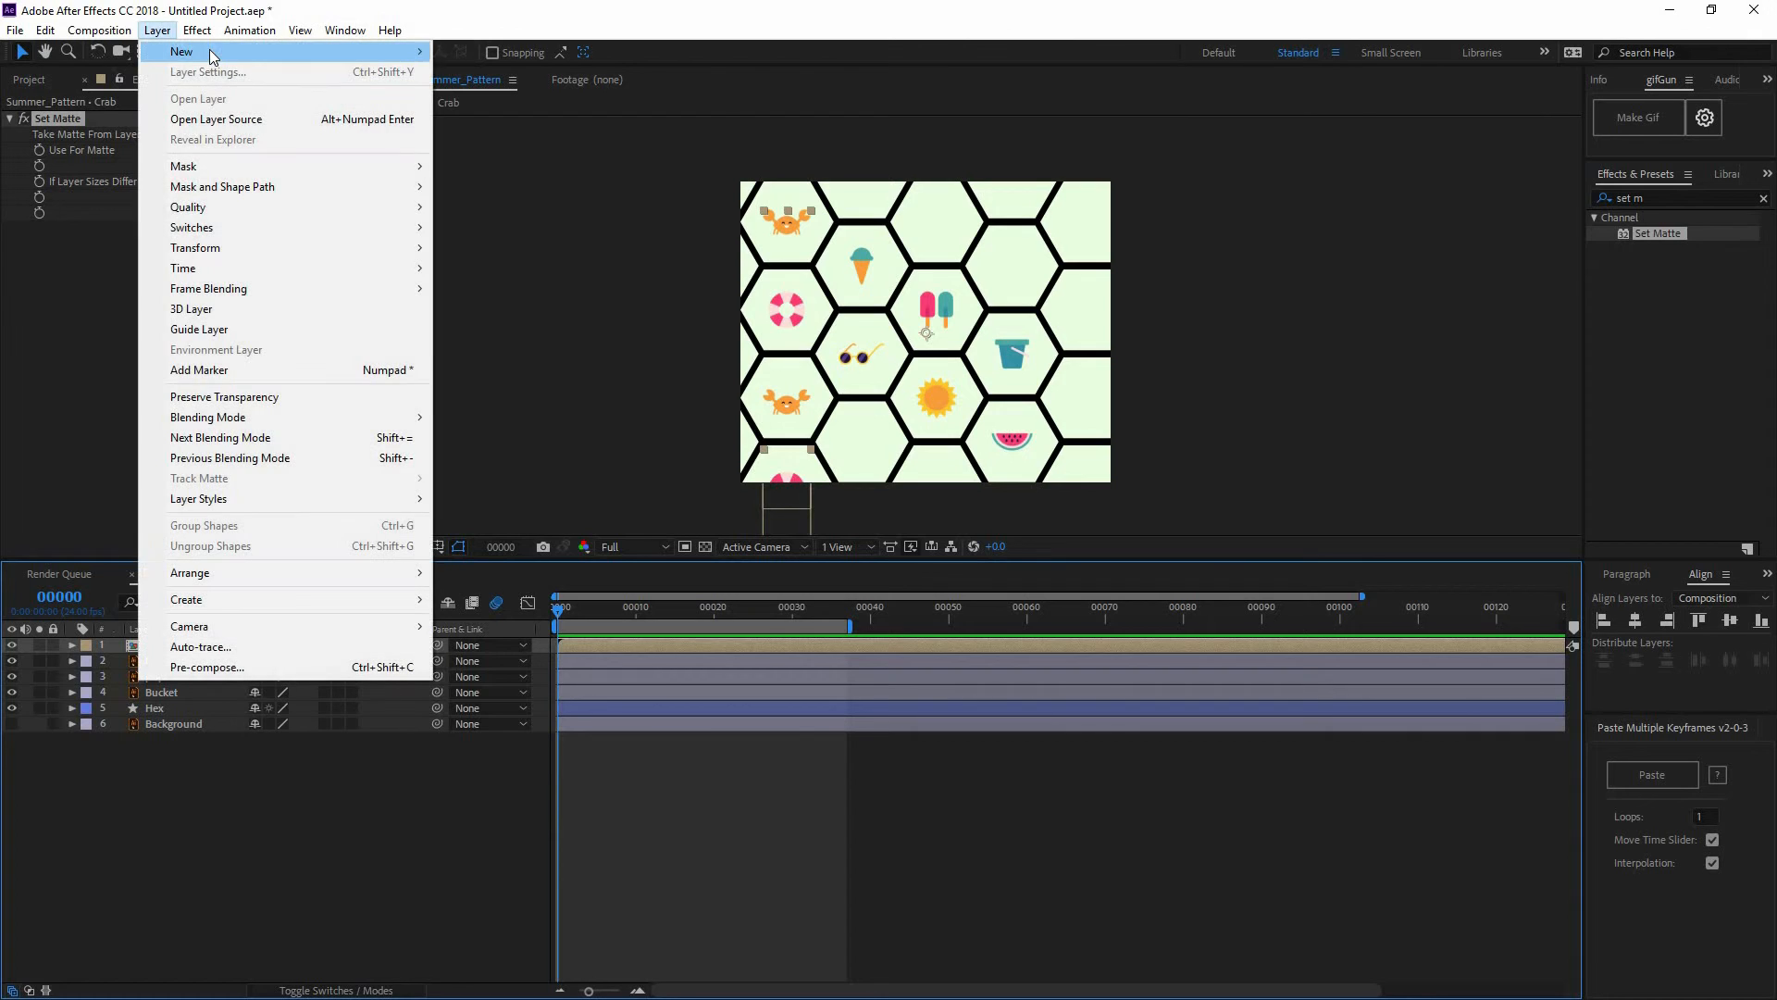
# Create a pale cyan solid and send it to the bottom of the layer stack
pyautogui.moveTo(211, 51)
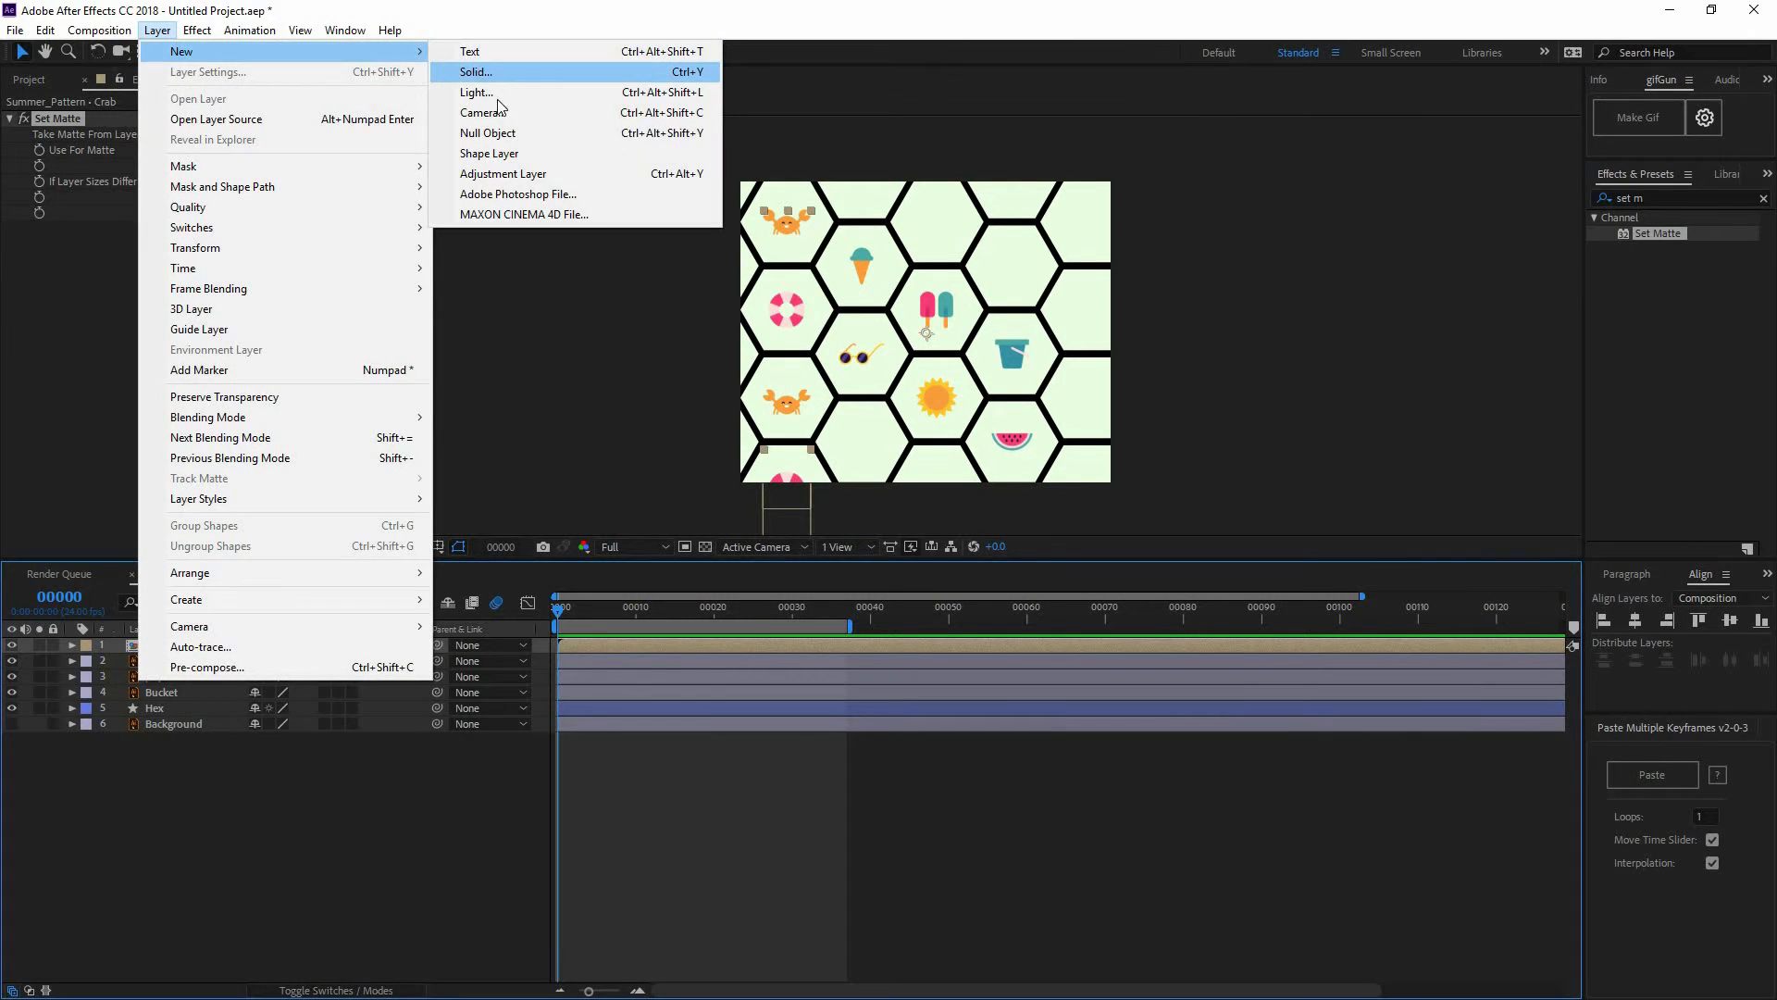
pyautogui.click(477, 73)
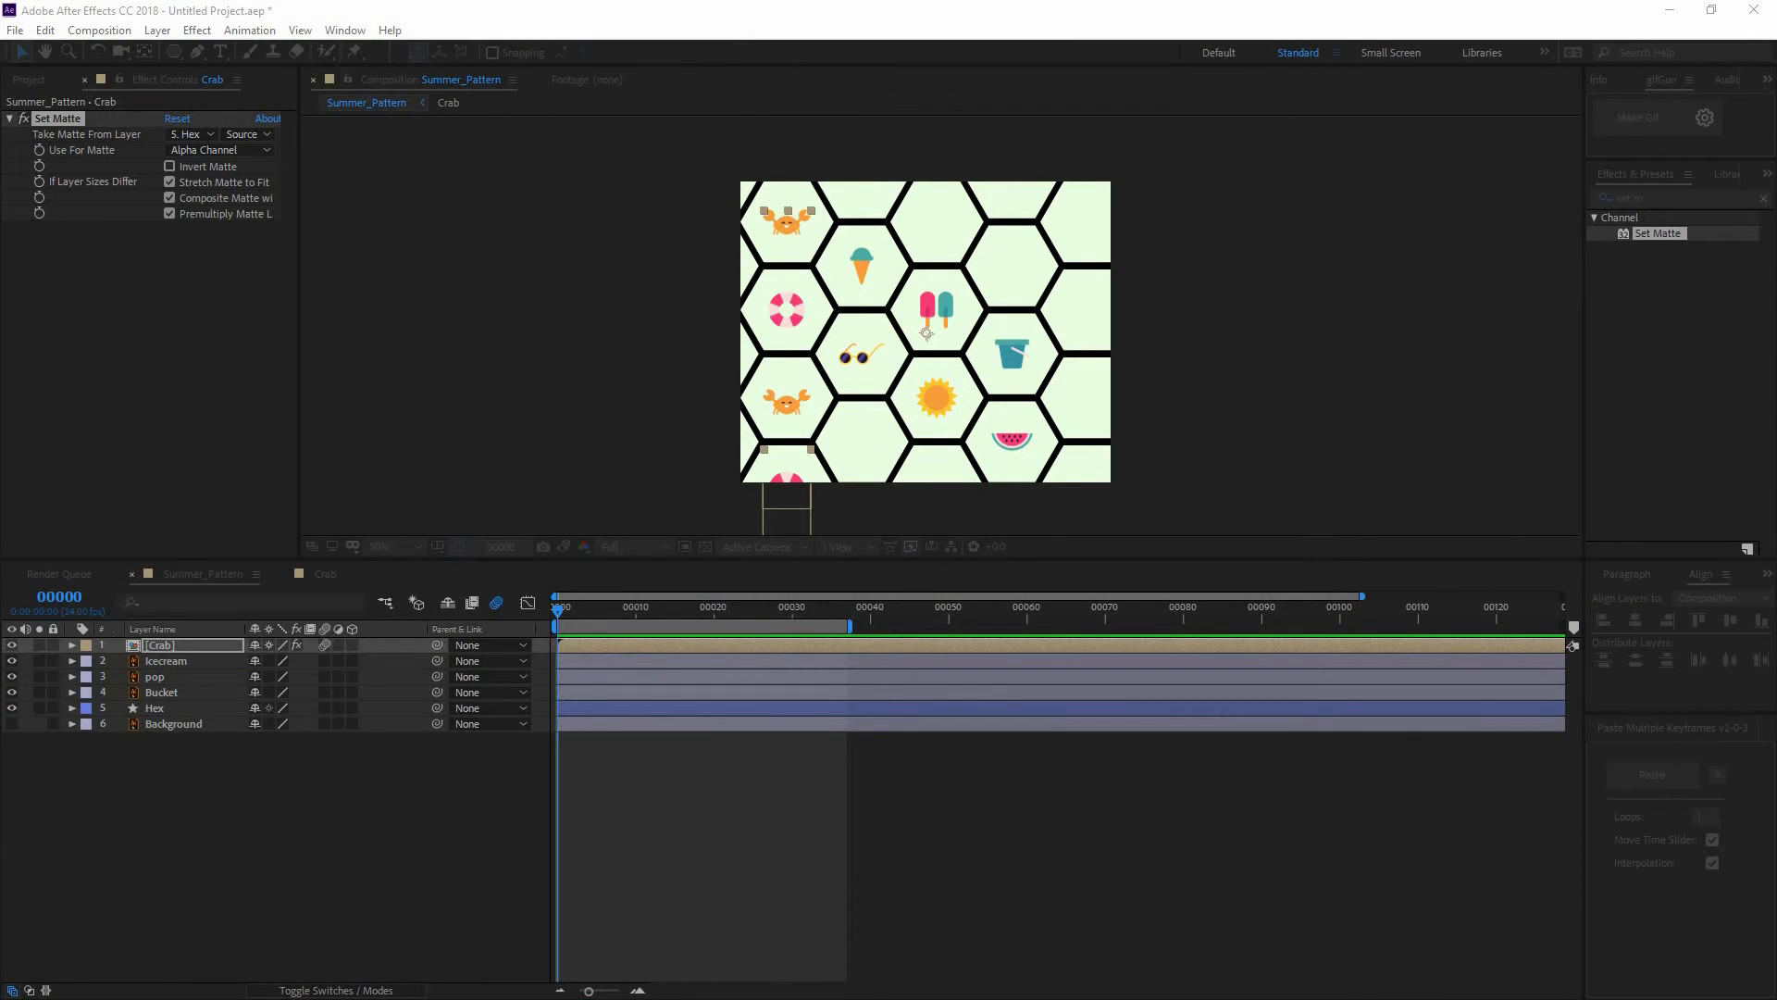
pyautogui.press('Return')
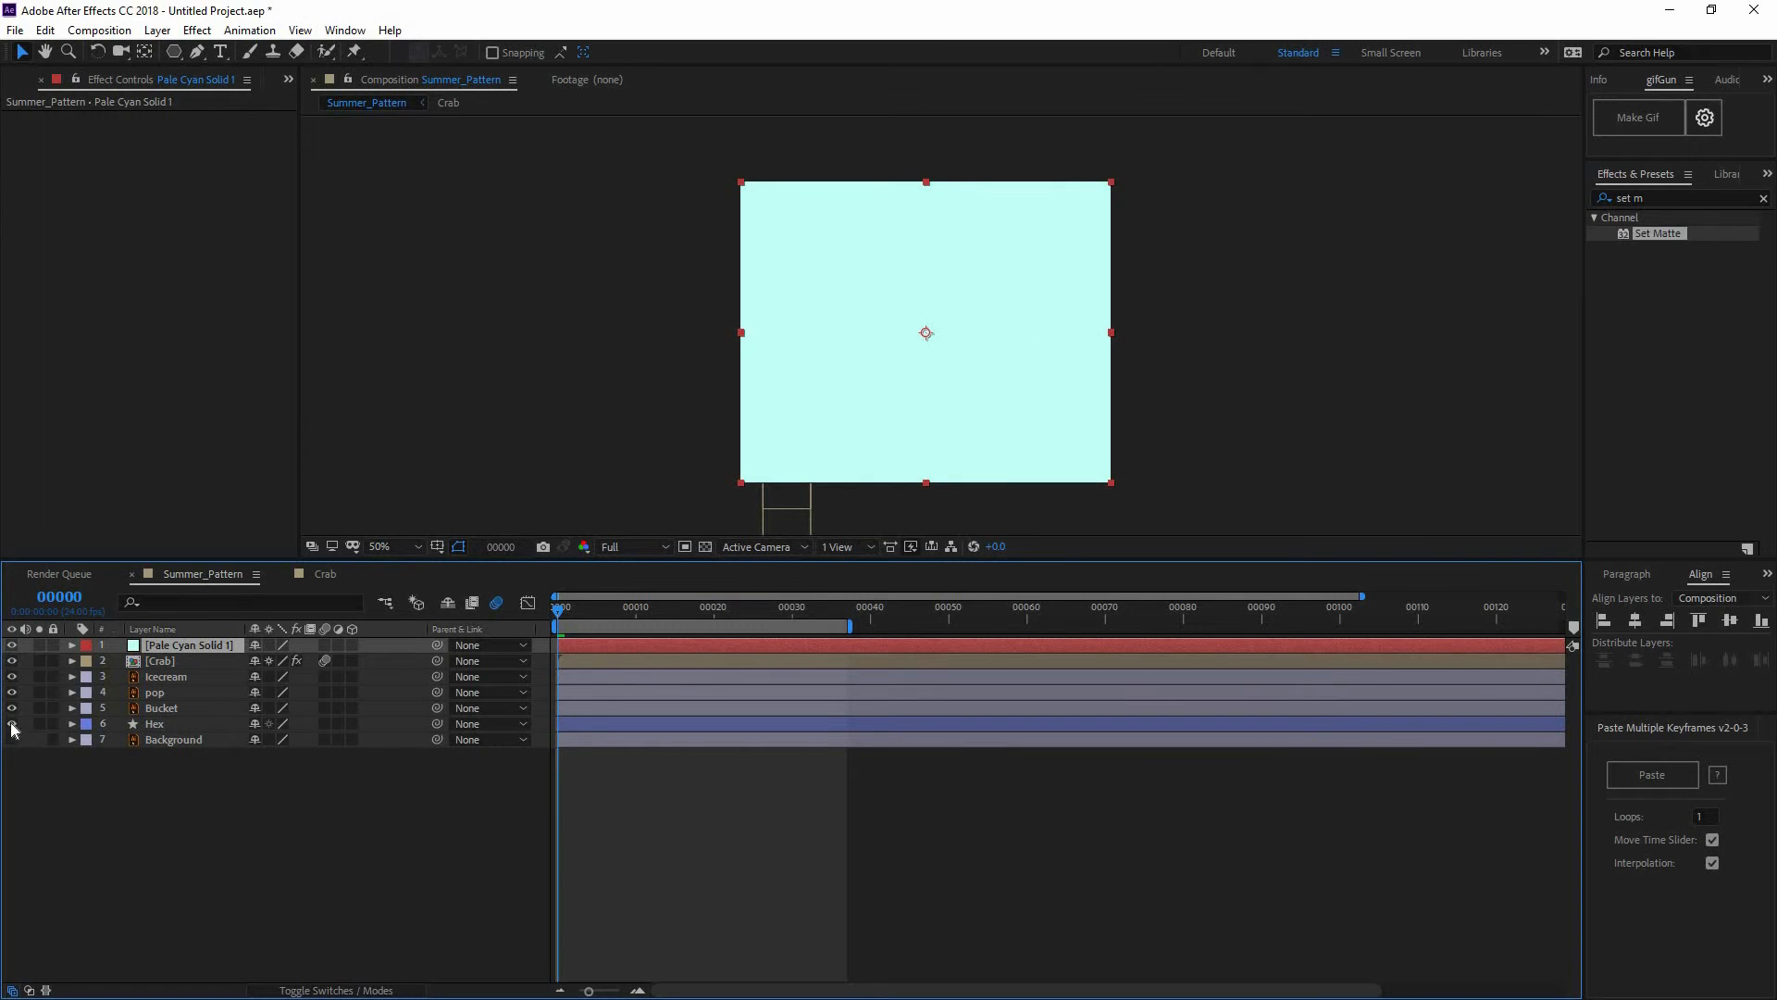
pyautogui.press('F2')
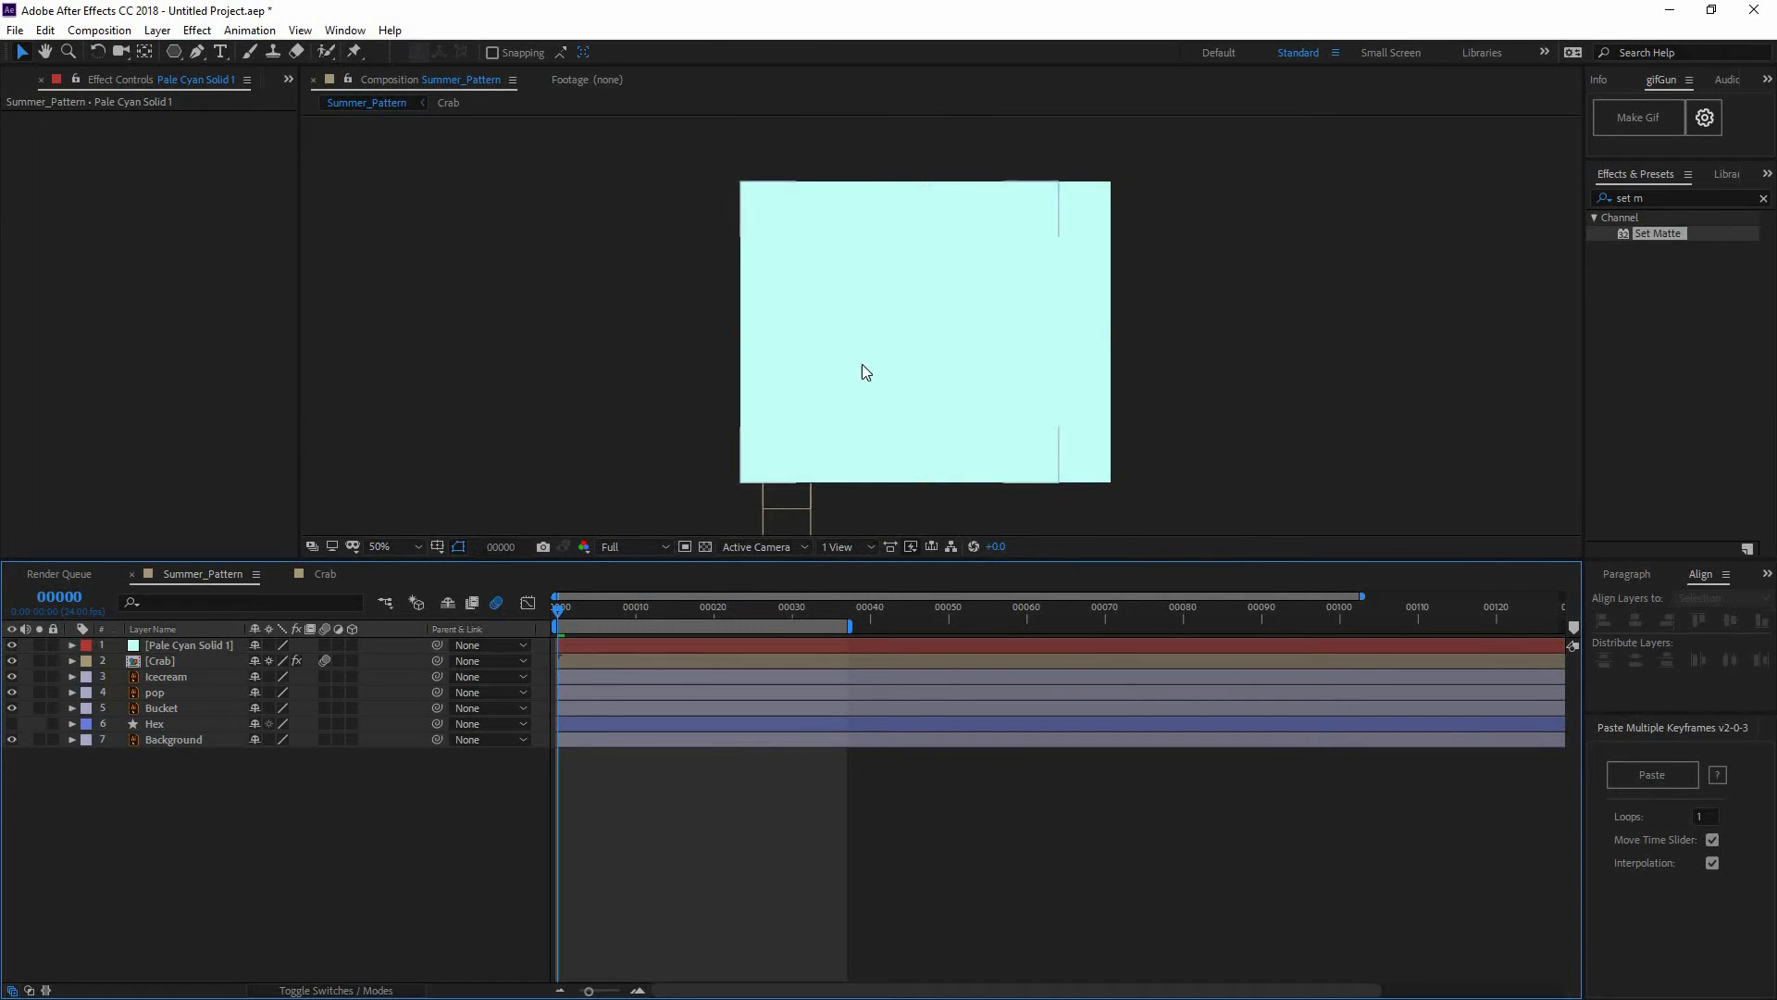
pyautogui.click(155, 741)
pyautogui.click(189, 649)
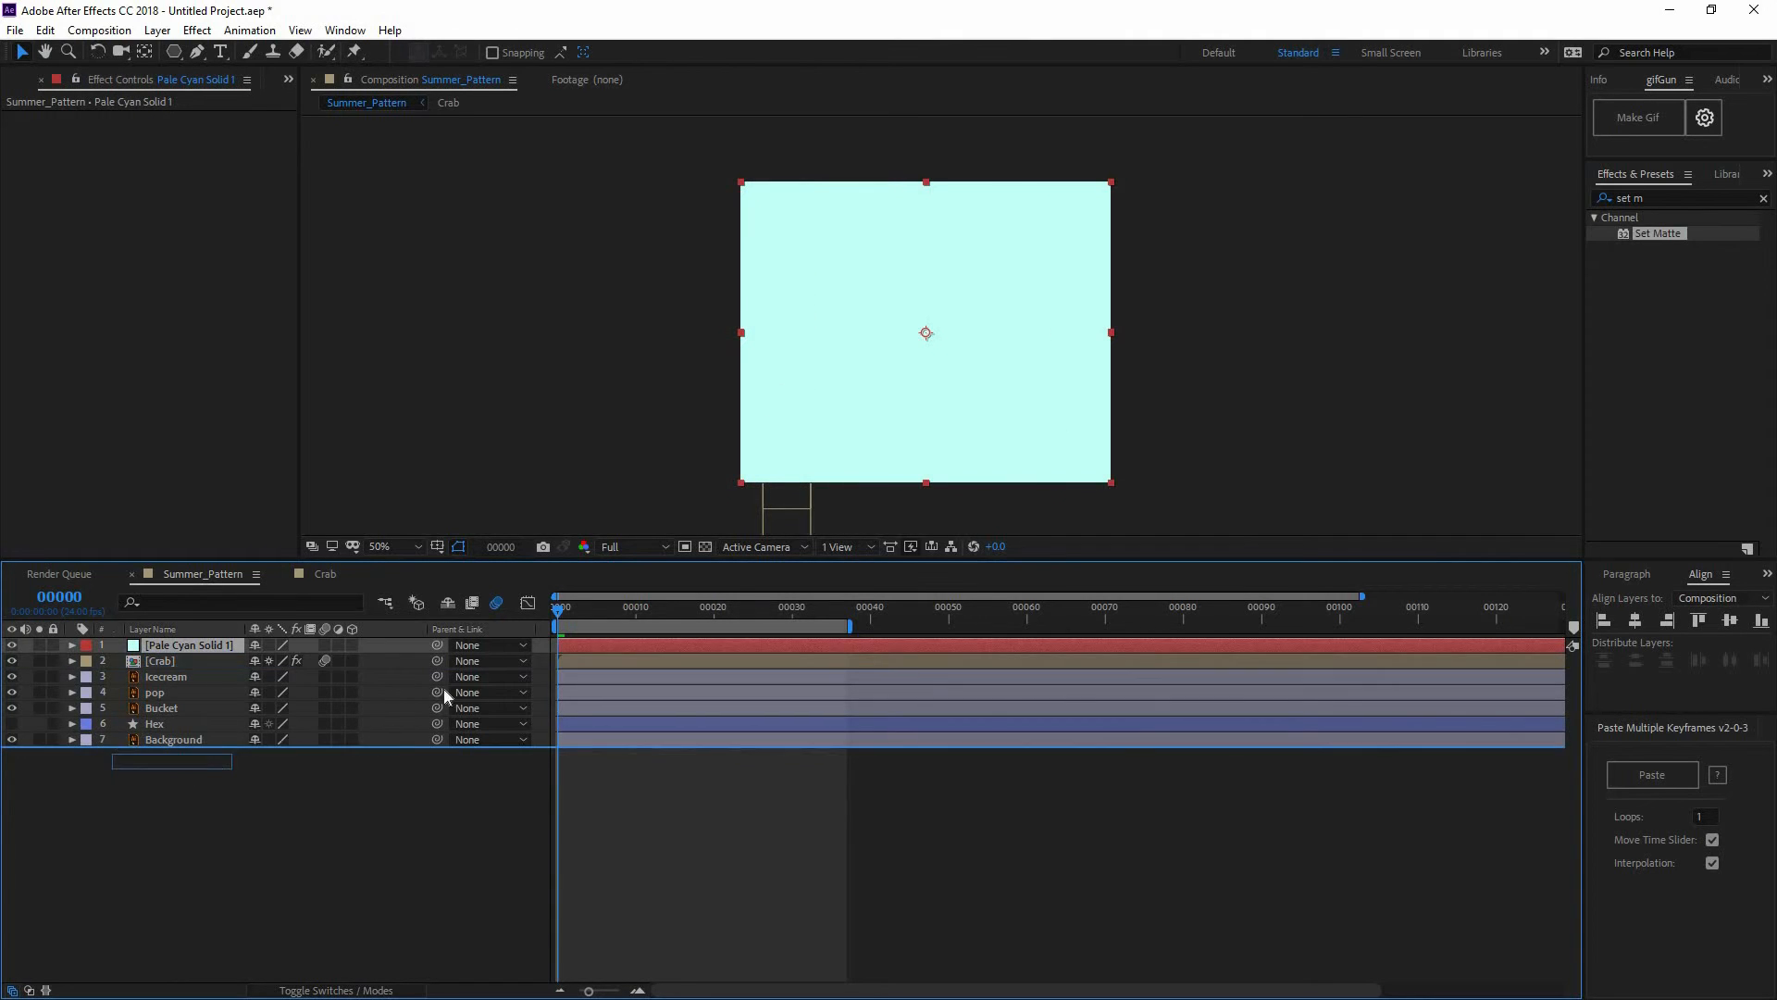
pyautogui.hotkey('ctrl', 'shift', '[')
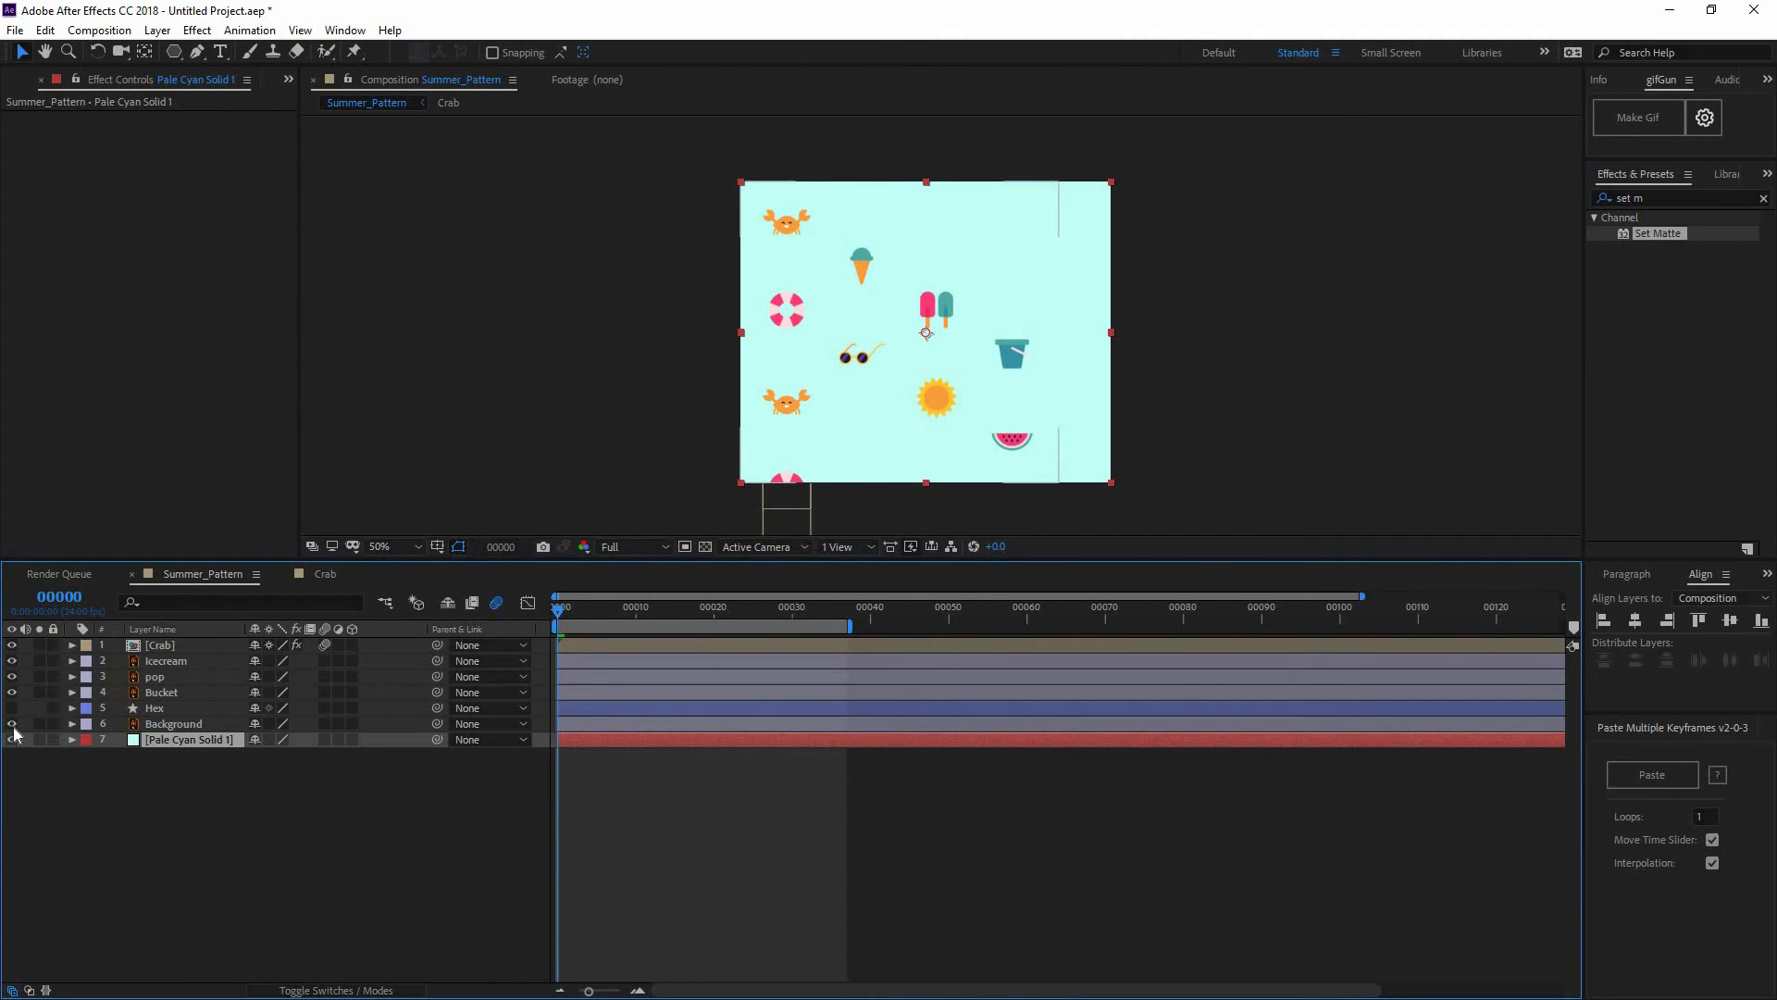
# Turn the Hex layer back on and preview the pale cyan hexagon lines
pyautogui.click(11, 707)
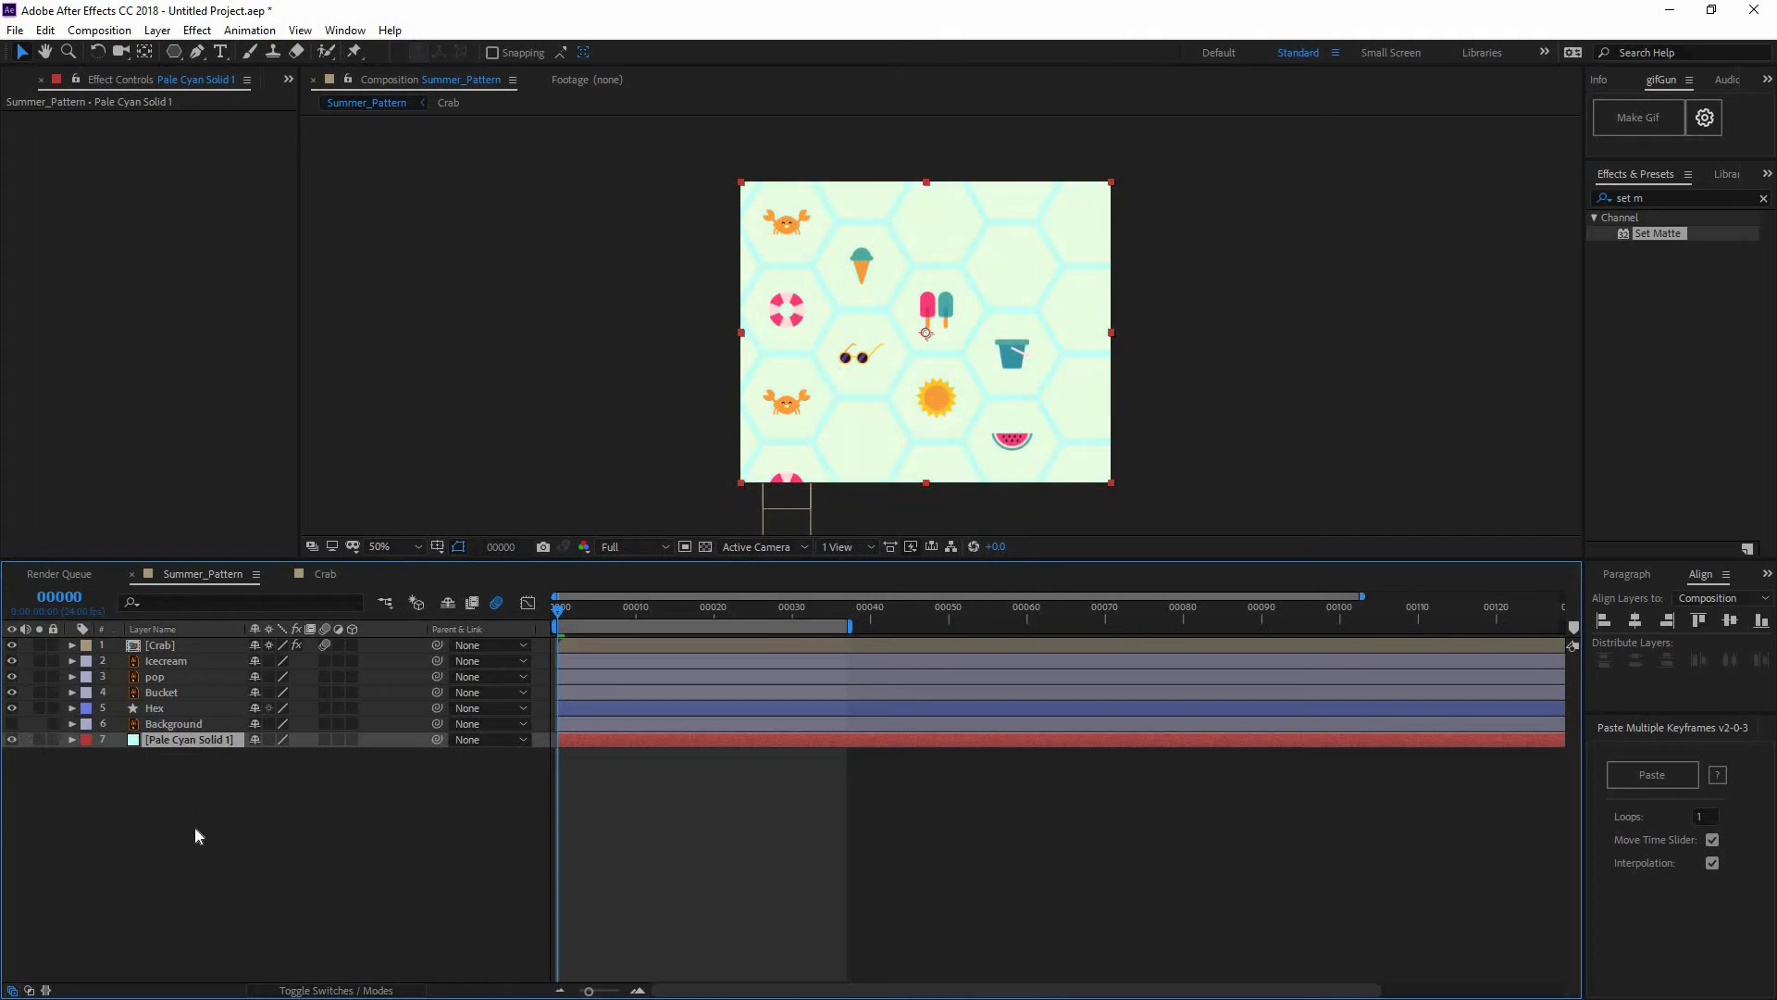
pyautogui.click(368, 497)
pyautogui.scroll(2, 947, 346)
pyautogui.scroll(-2, 947, 347)
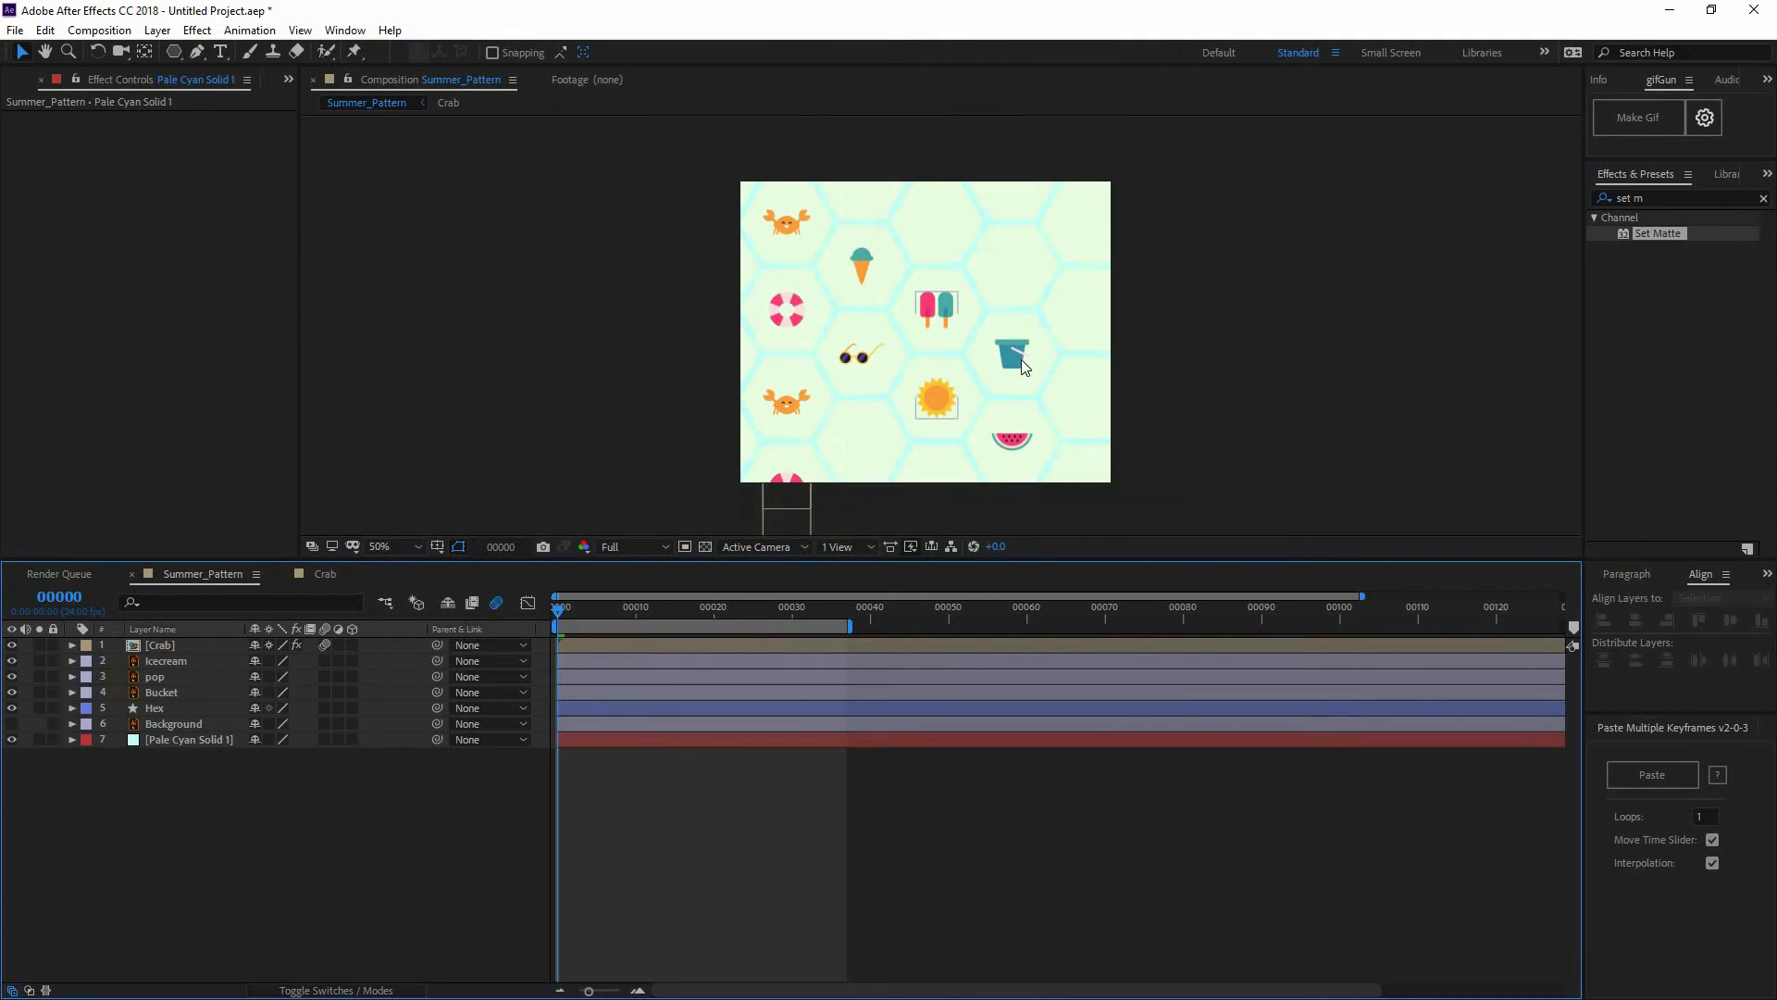
pyautogui.press('space')
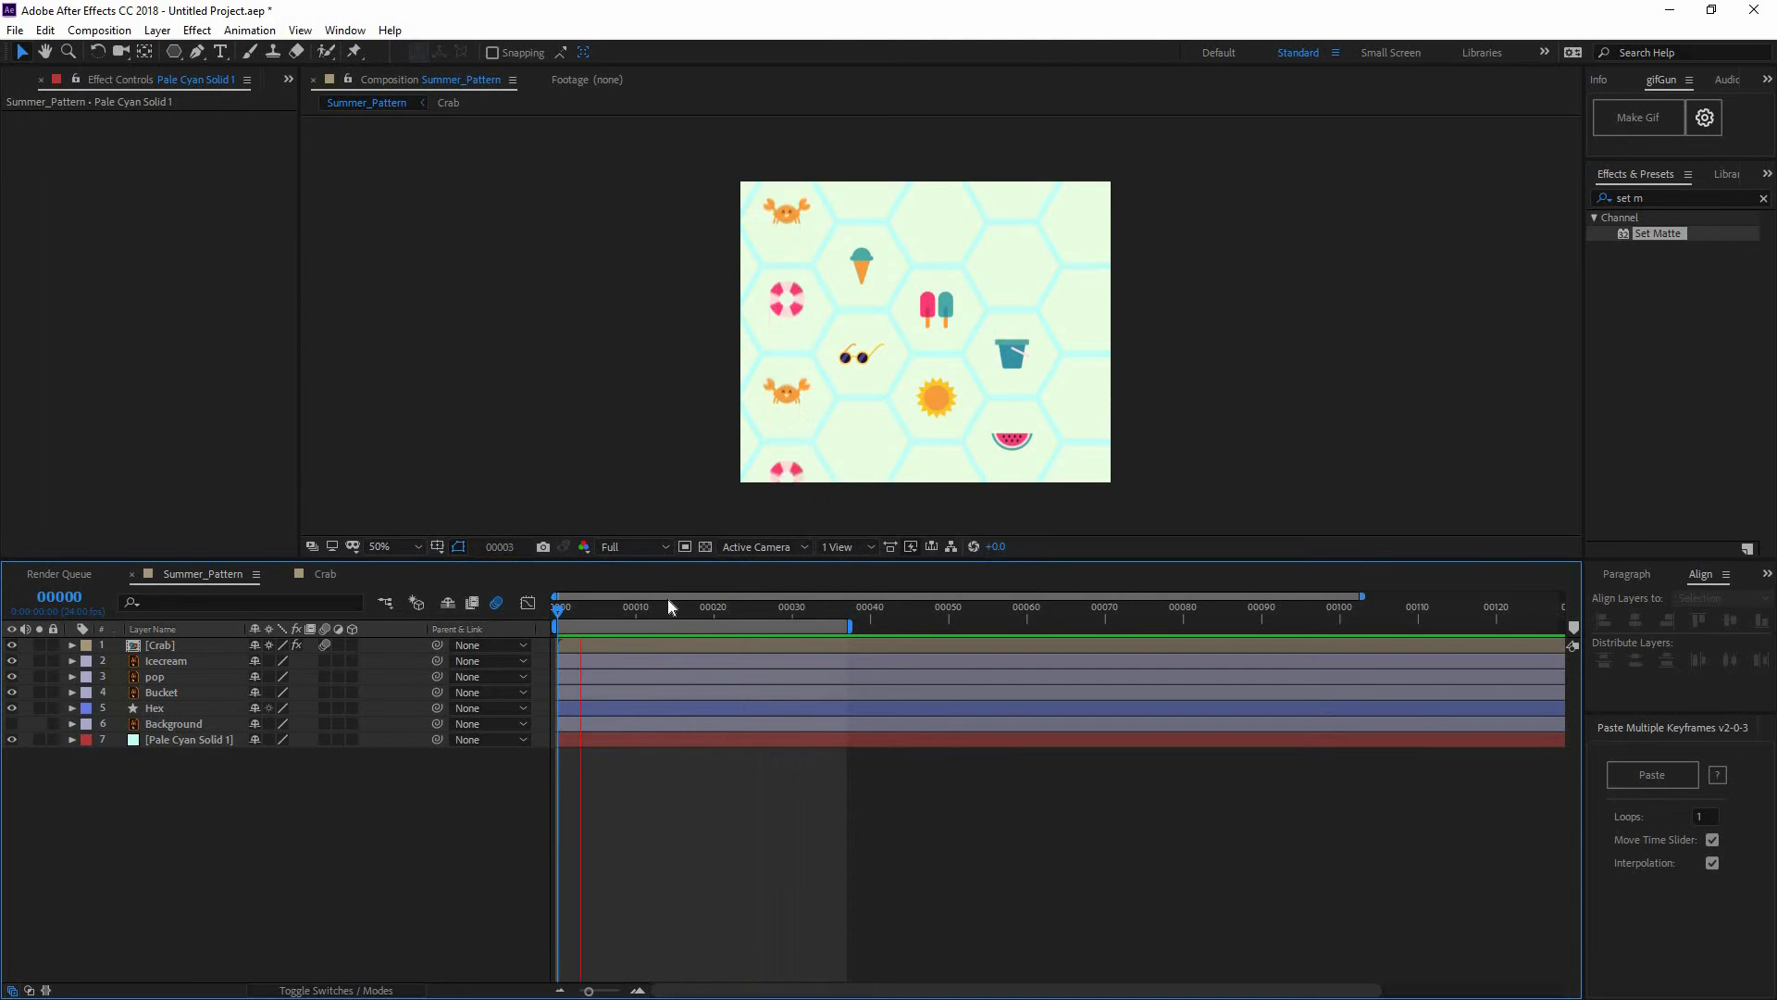
pyautogui.moveTo(782, 611); pyautogui.dragTo(459, 604)
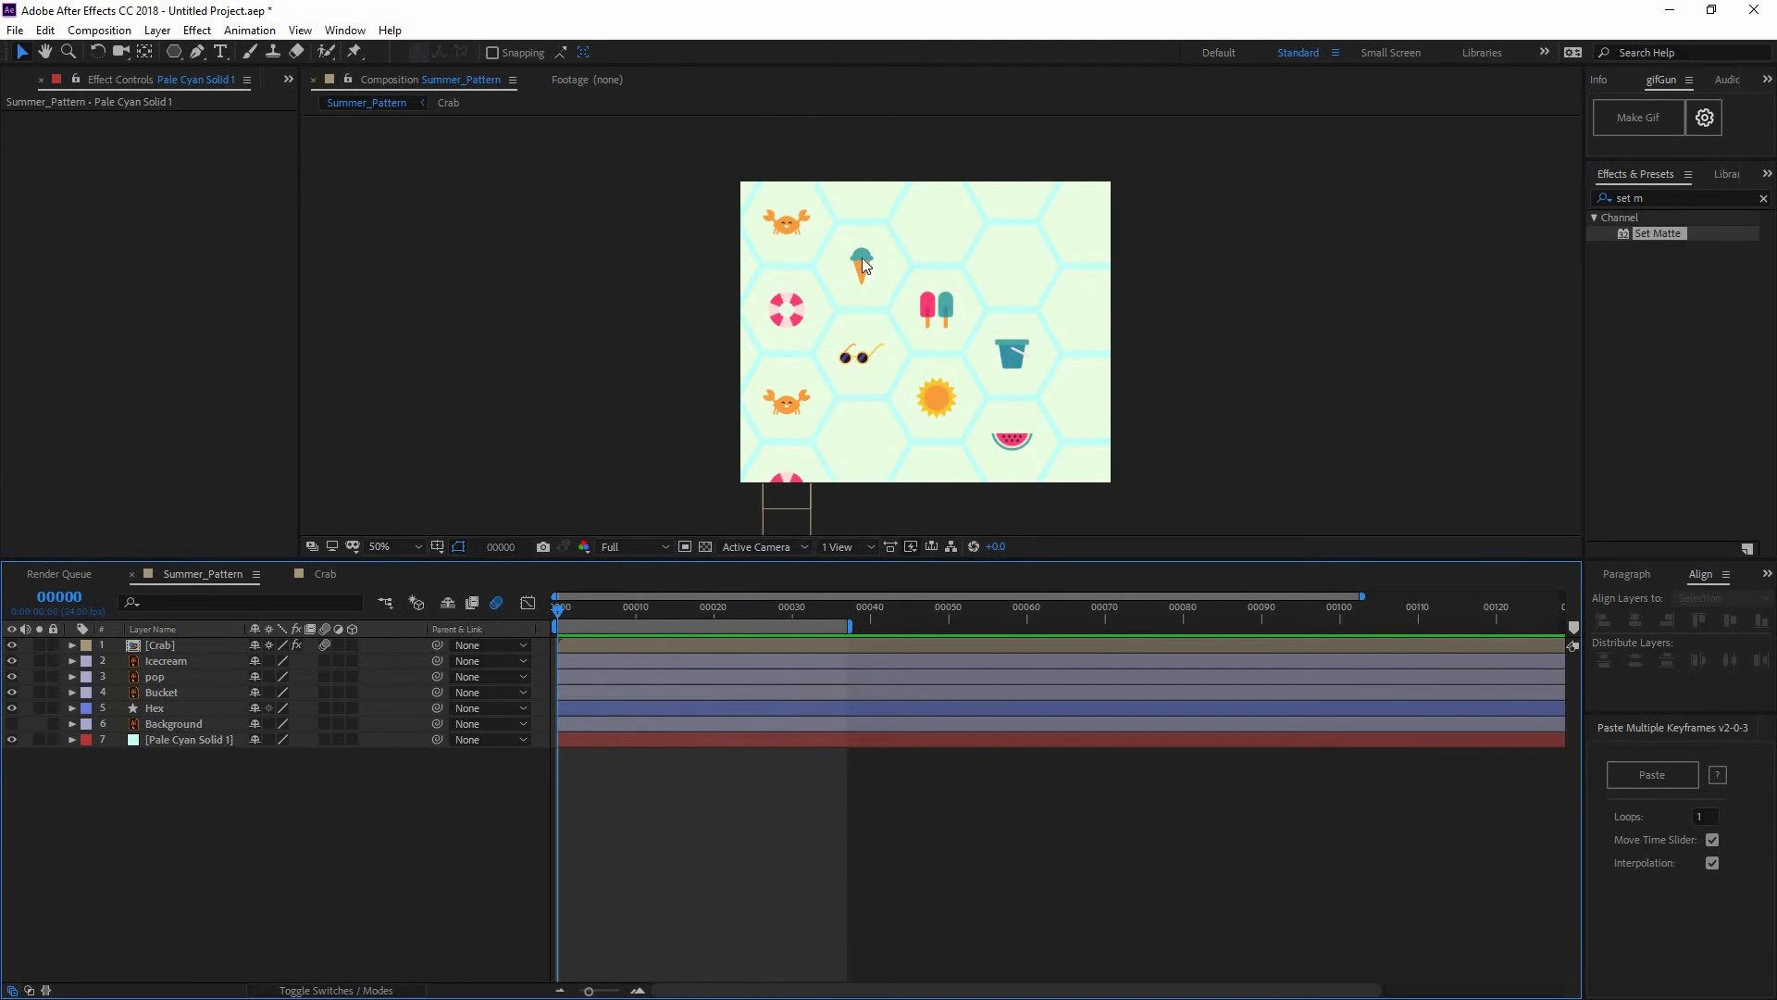
# Duplicate the Crab layer, place the copy on the right edge, and preview at 50% zoom
pyautogui.click(220, 642)
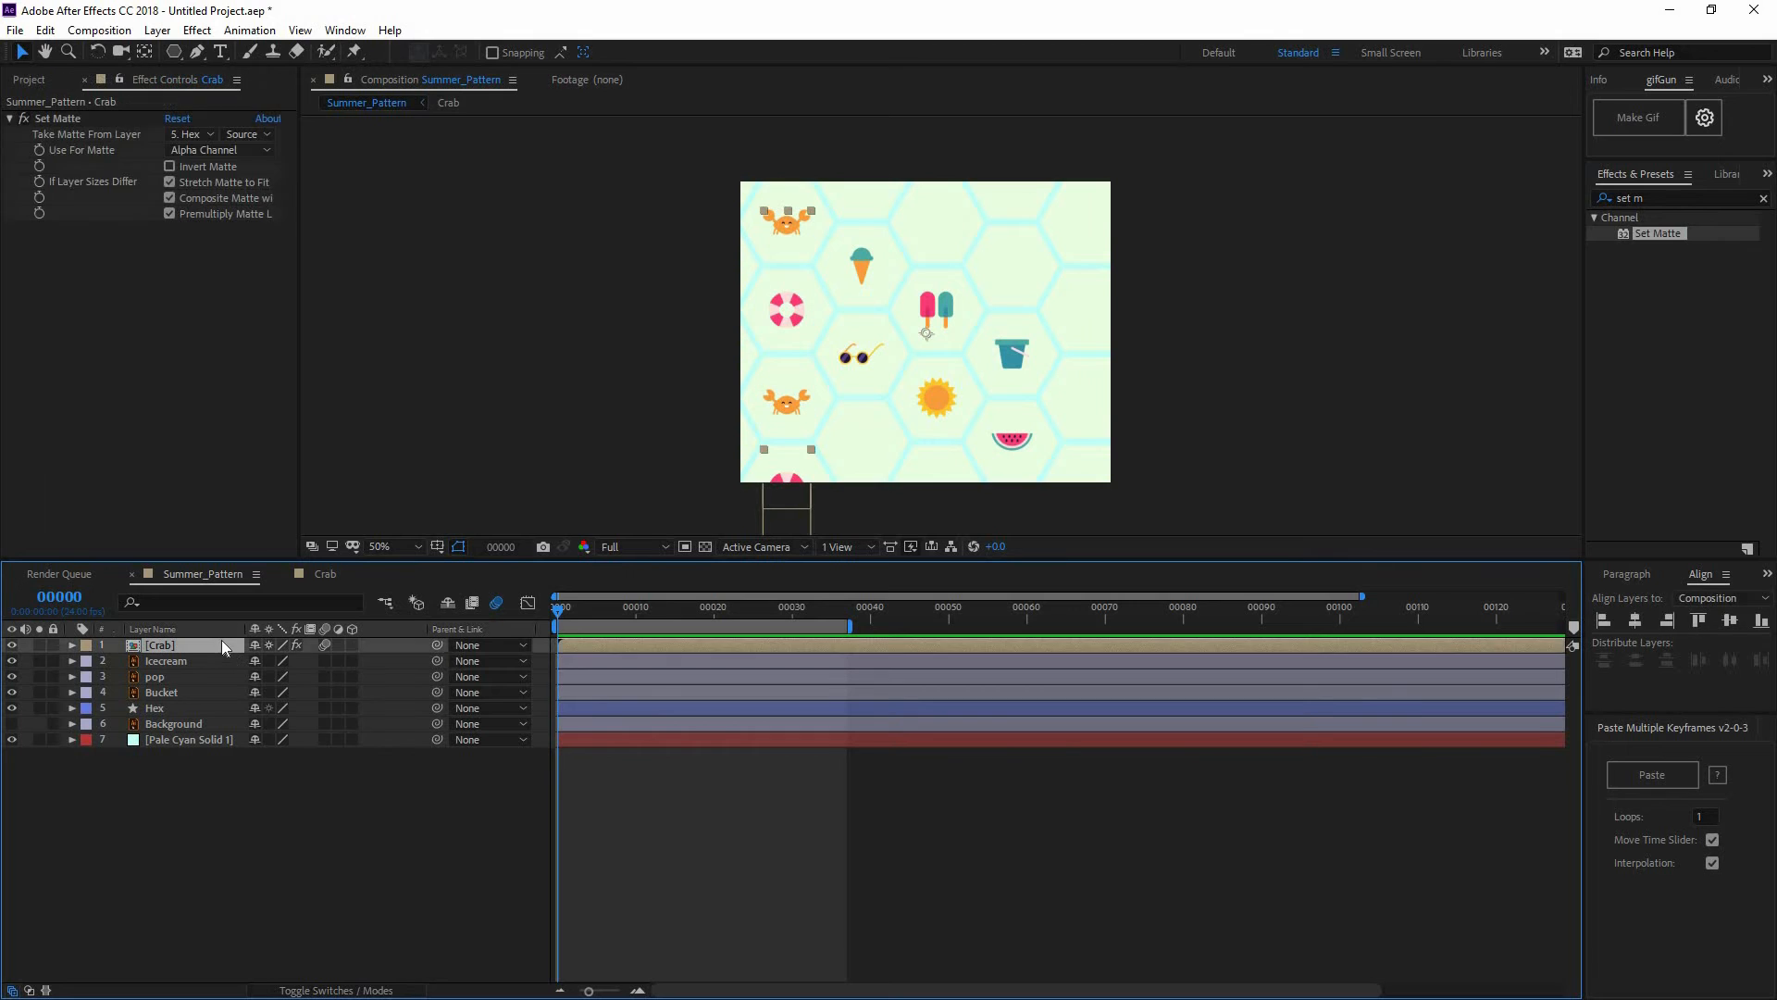
pyautogui.hotkey('ctrl', 'd')
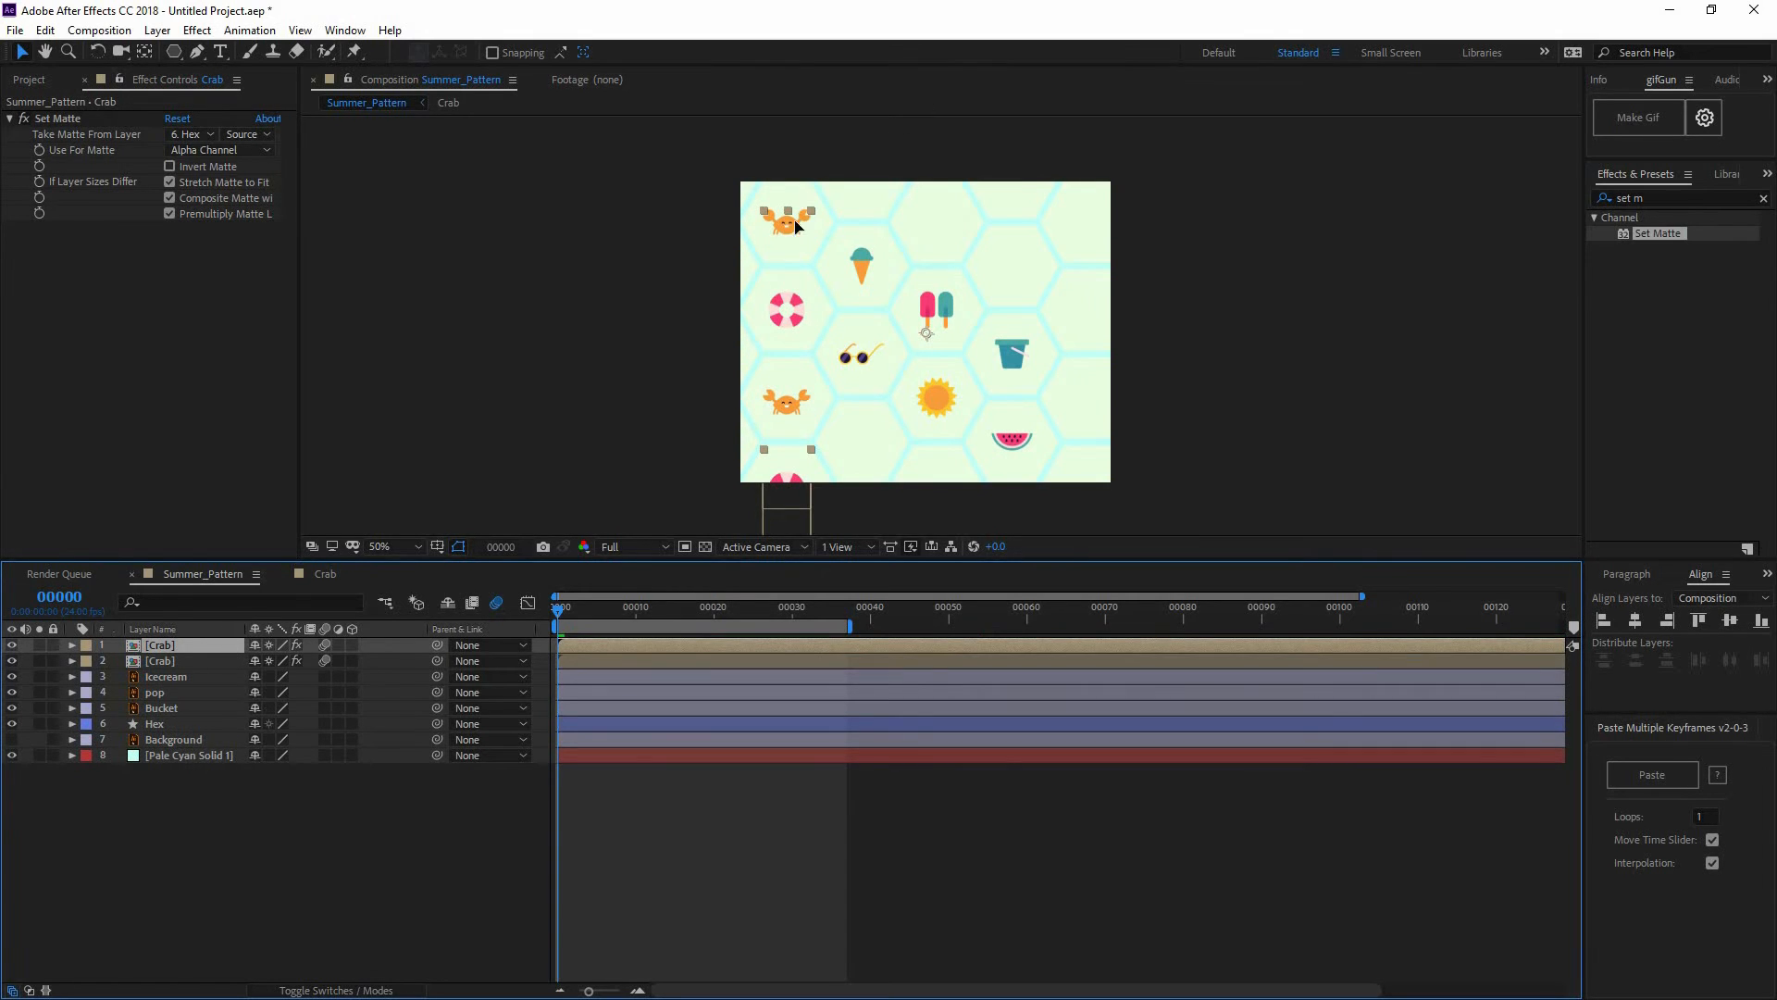
pyautogui.moveTo(796, 226); pyautogui.dragTo(1095, 225)
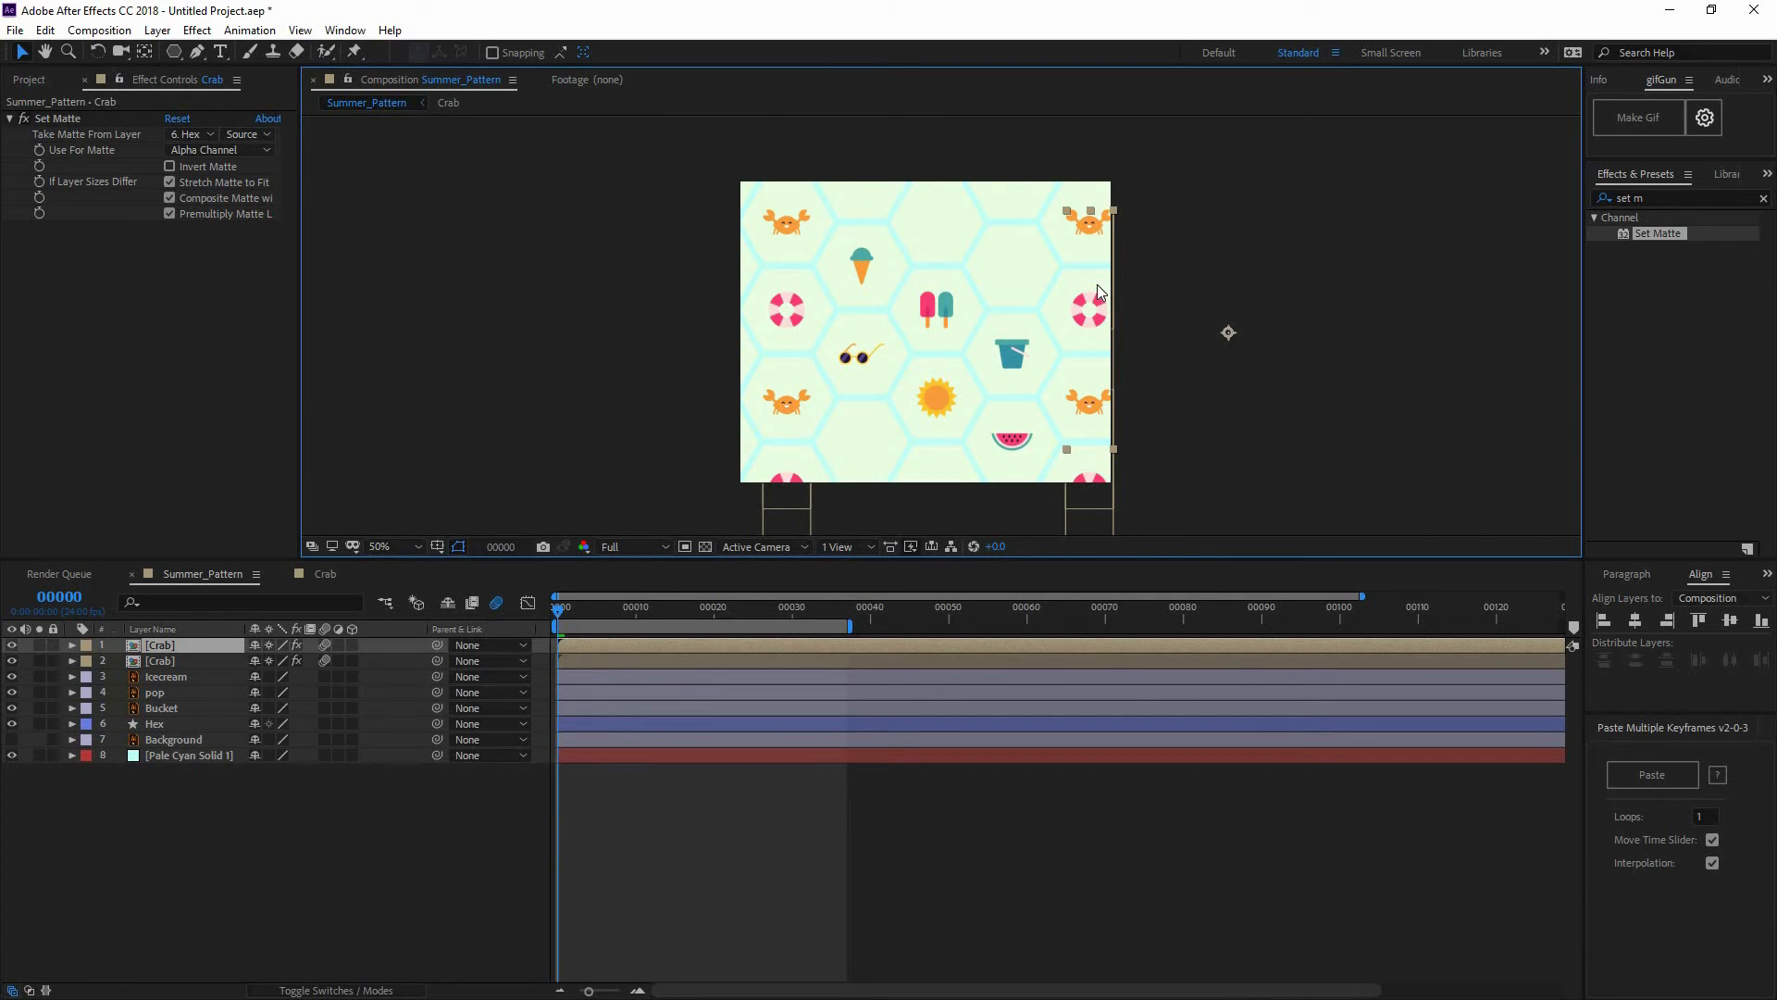
pyautogui.scroll(2, 1097, 285)
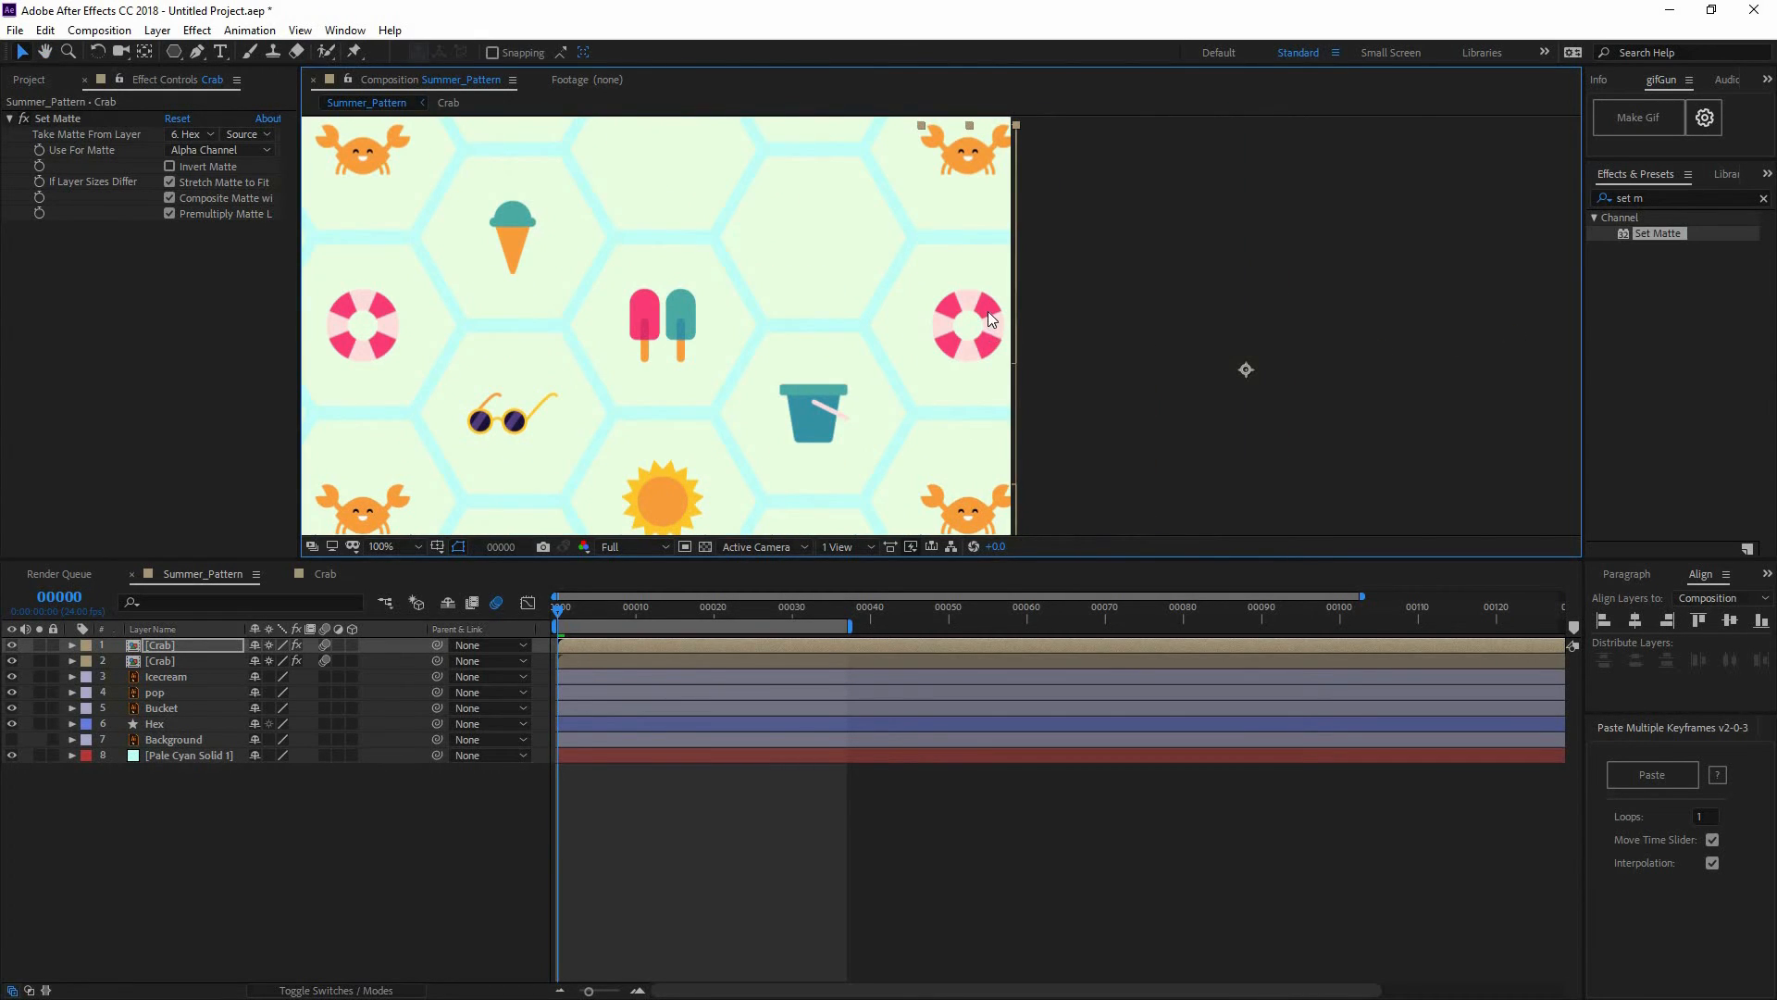
pyautogui.moveTo(979, 304); pyautogui.dragTo(985, 325)
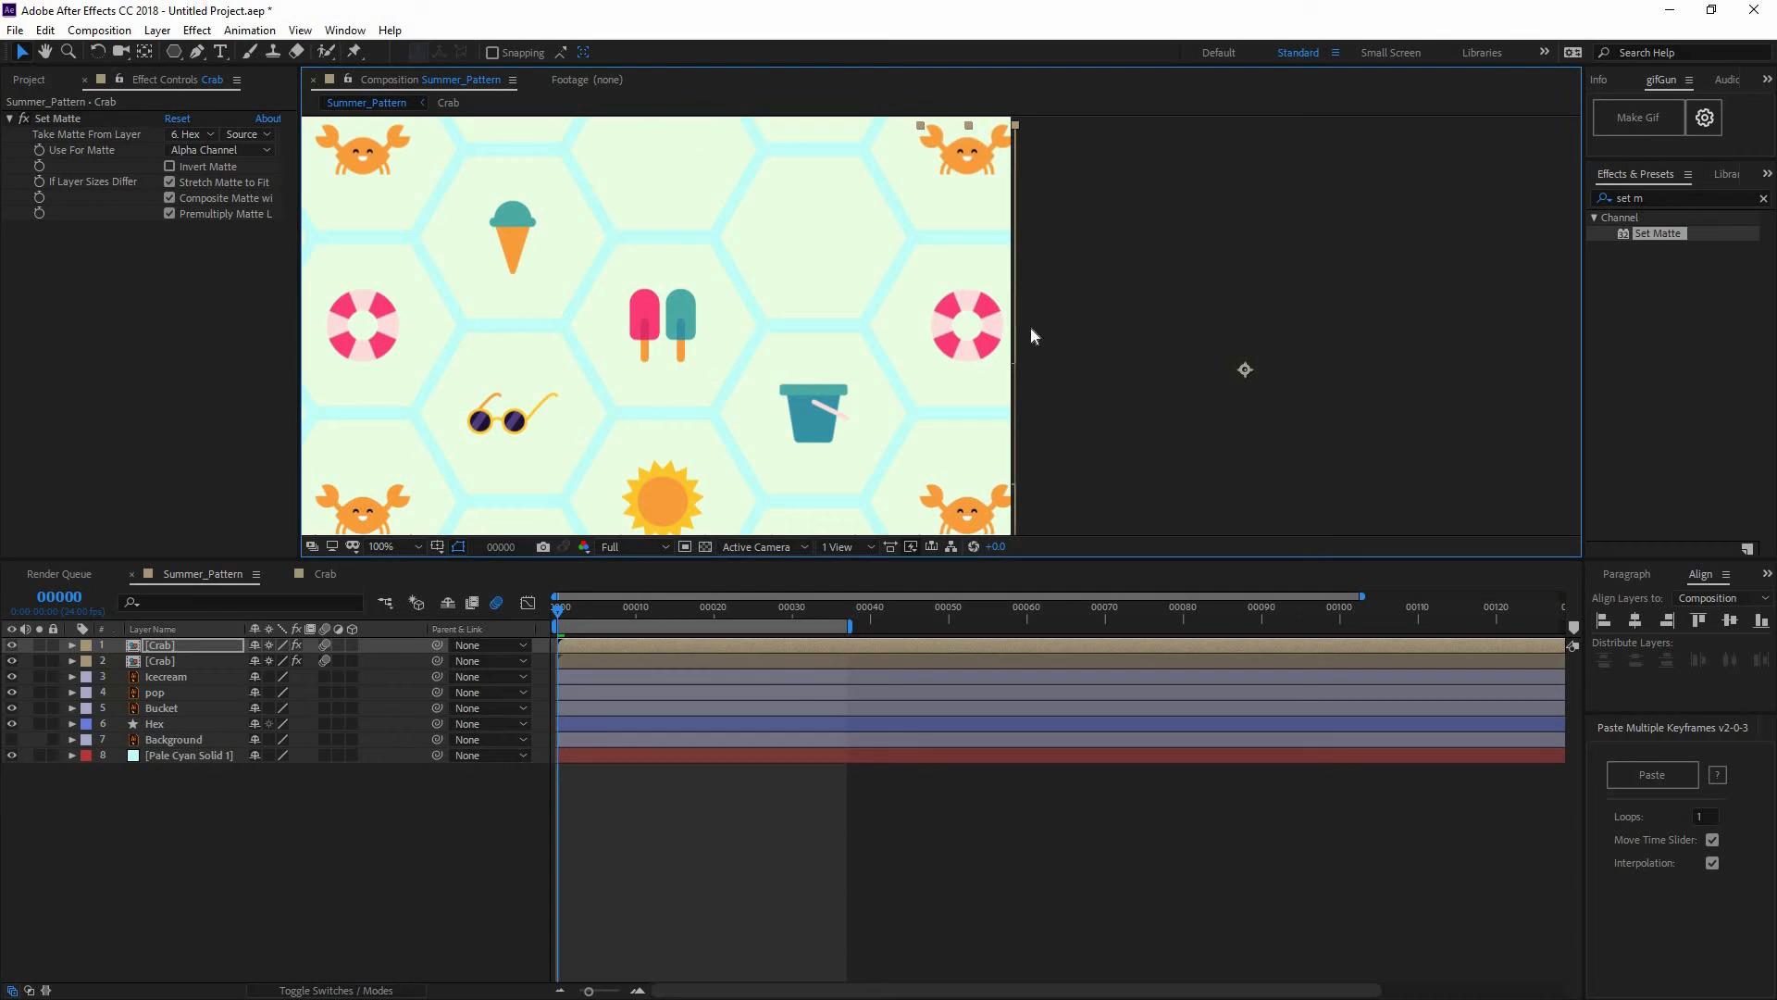
pyautogui.press(',')
pyautogui.press(',')
pyautogui.press('space')
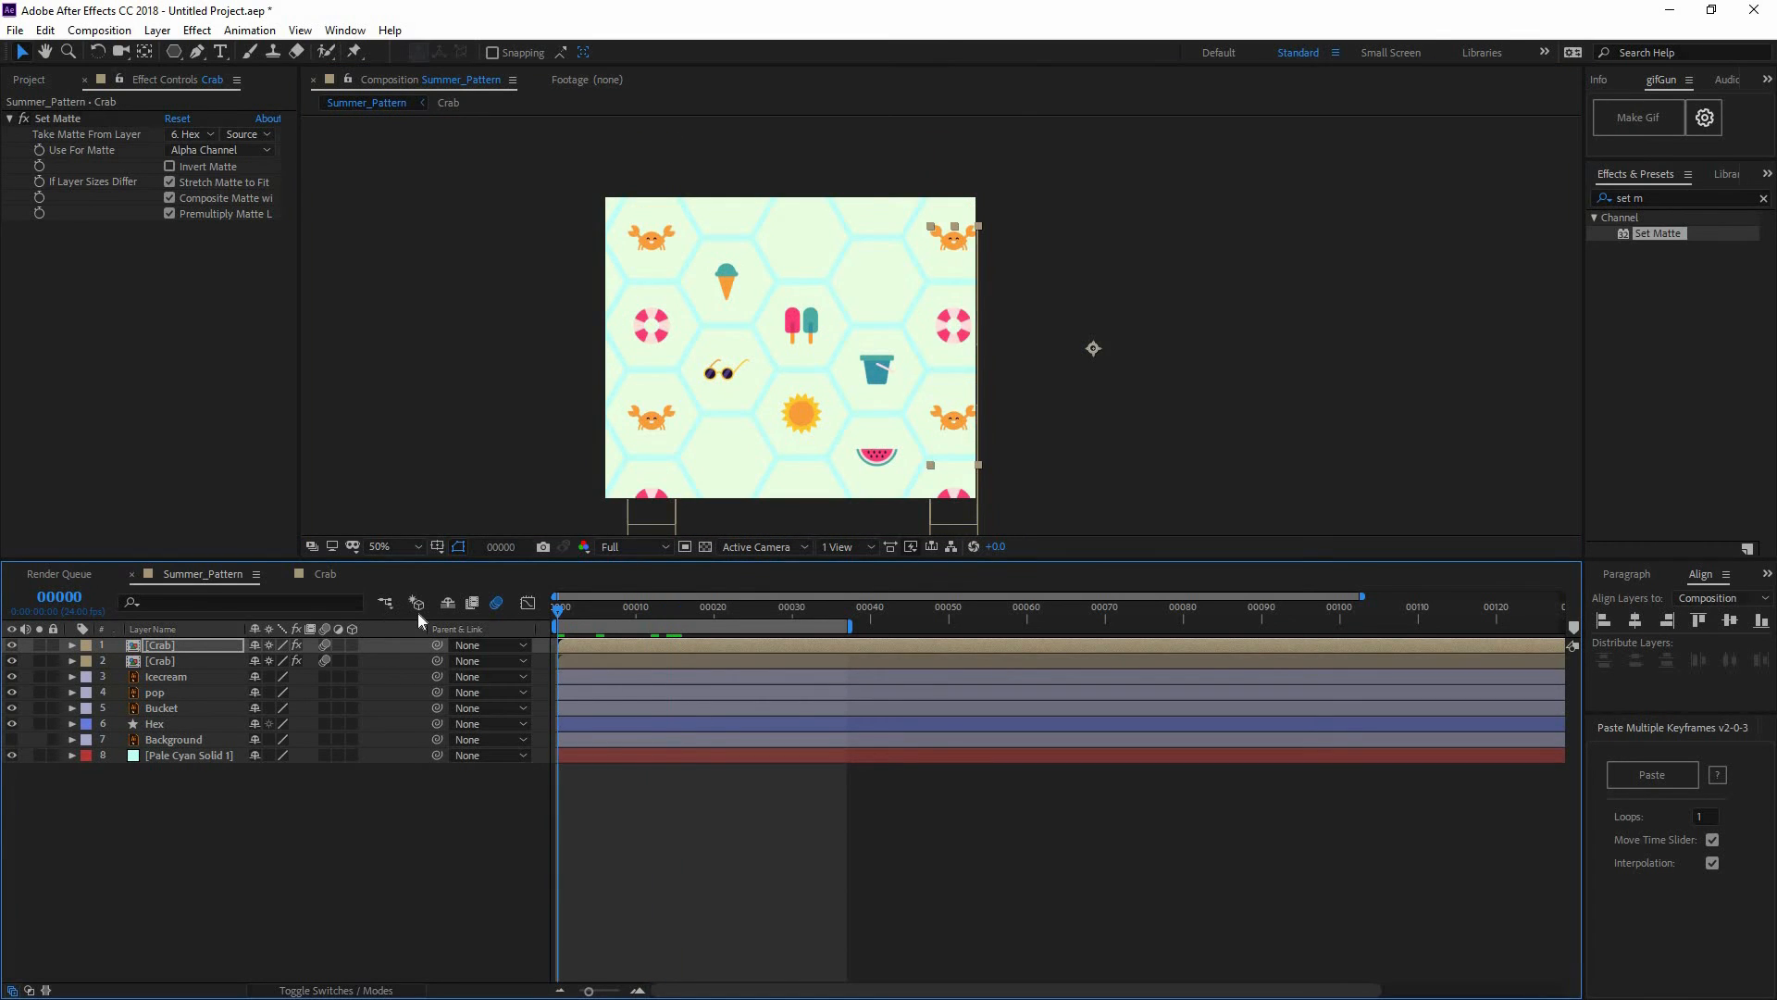